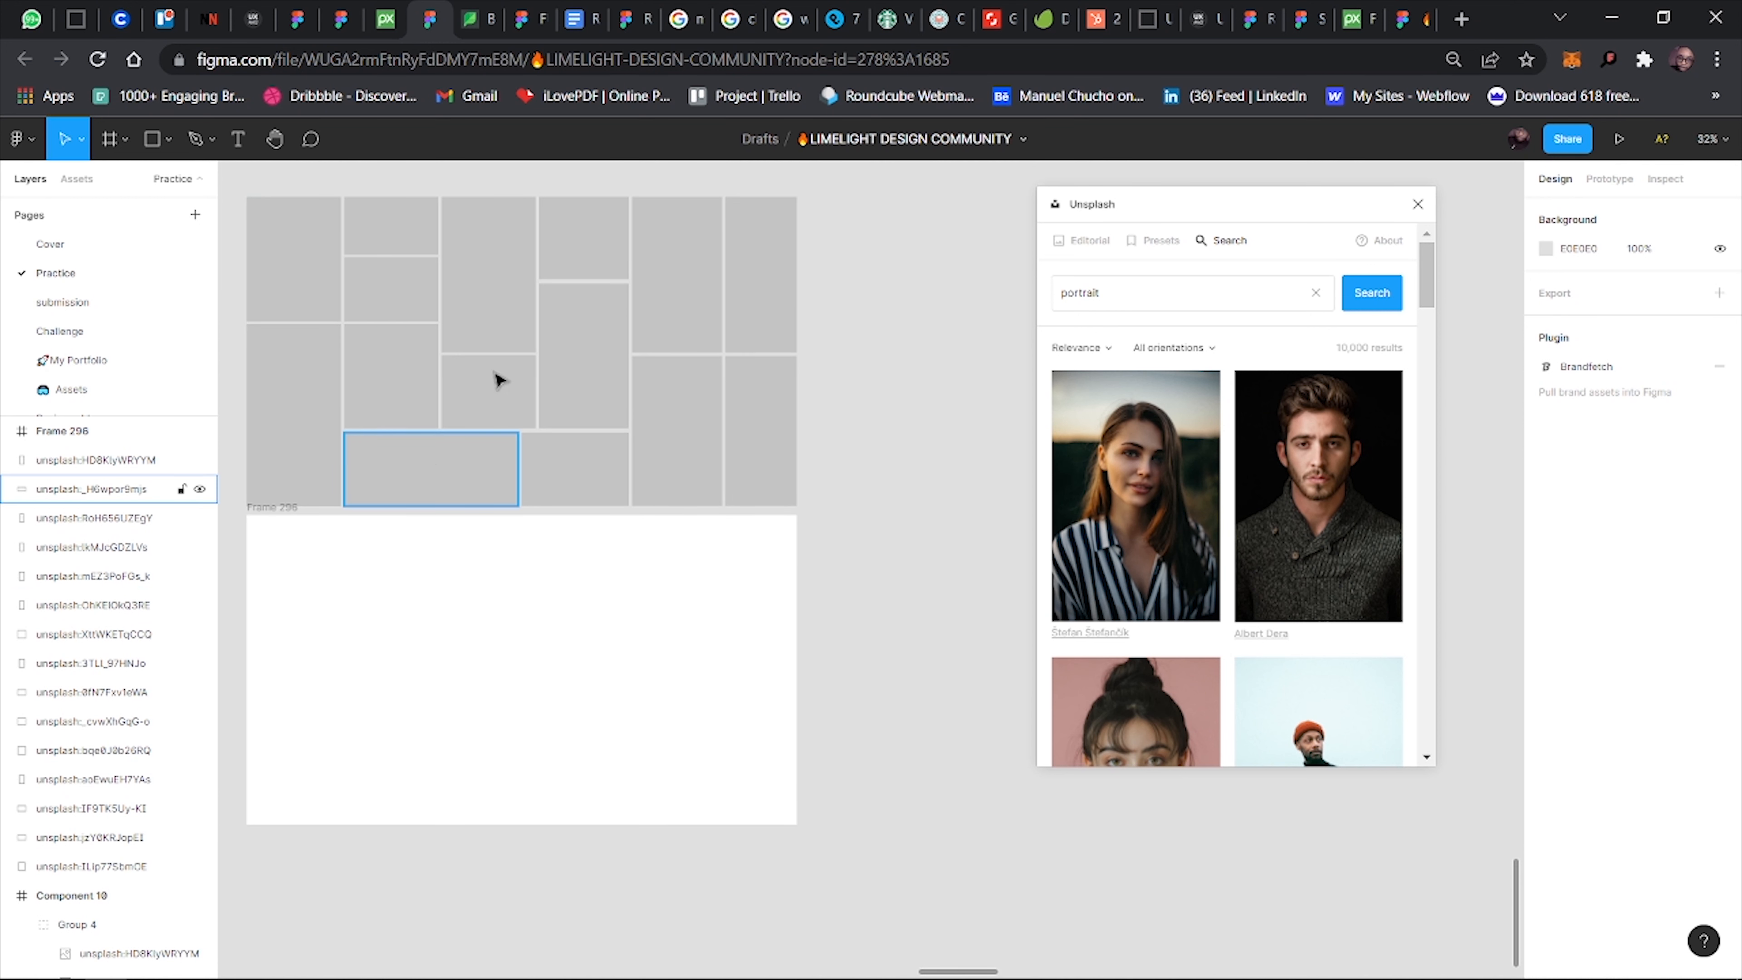
# Fill the placeholder in the grid's upper-left corner with the Unsplash portrait of the bearded man in a dark sweater and close the plugin.
pyautogui.click(293, 259)
pyautogui.click(1294, 476)
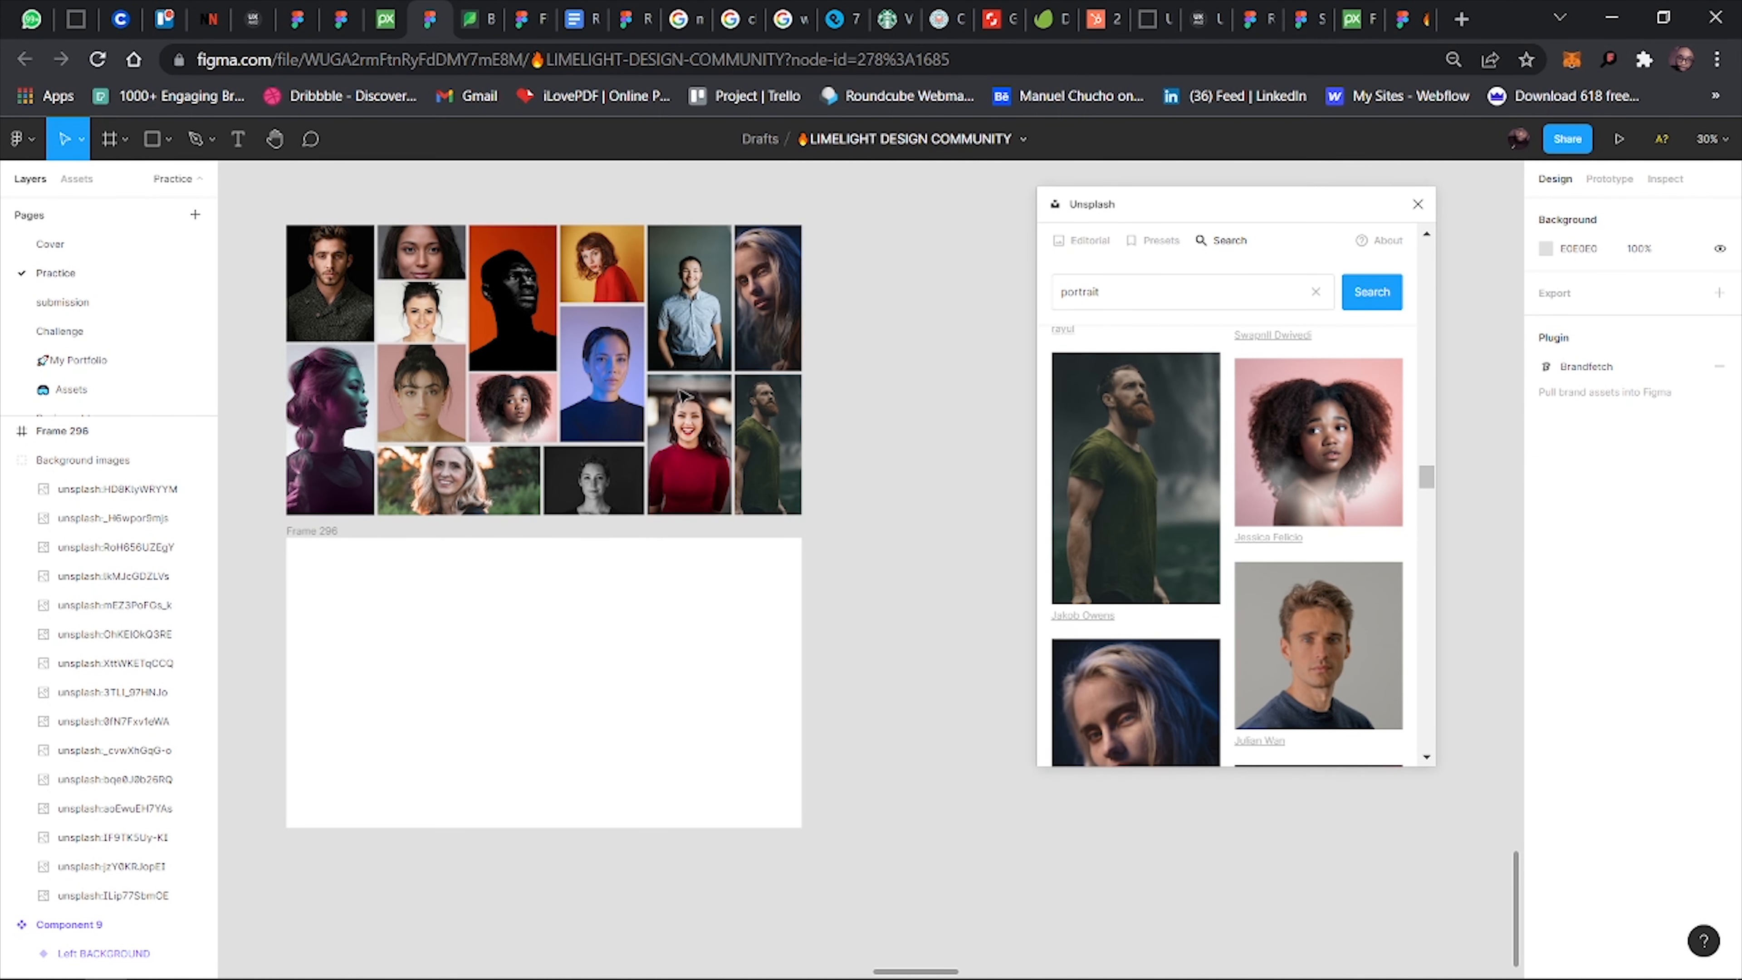
pyautogui.click(1417, 206)
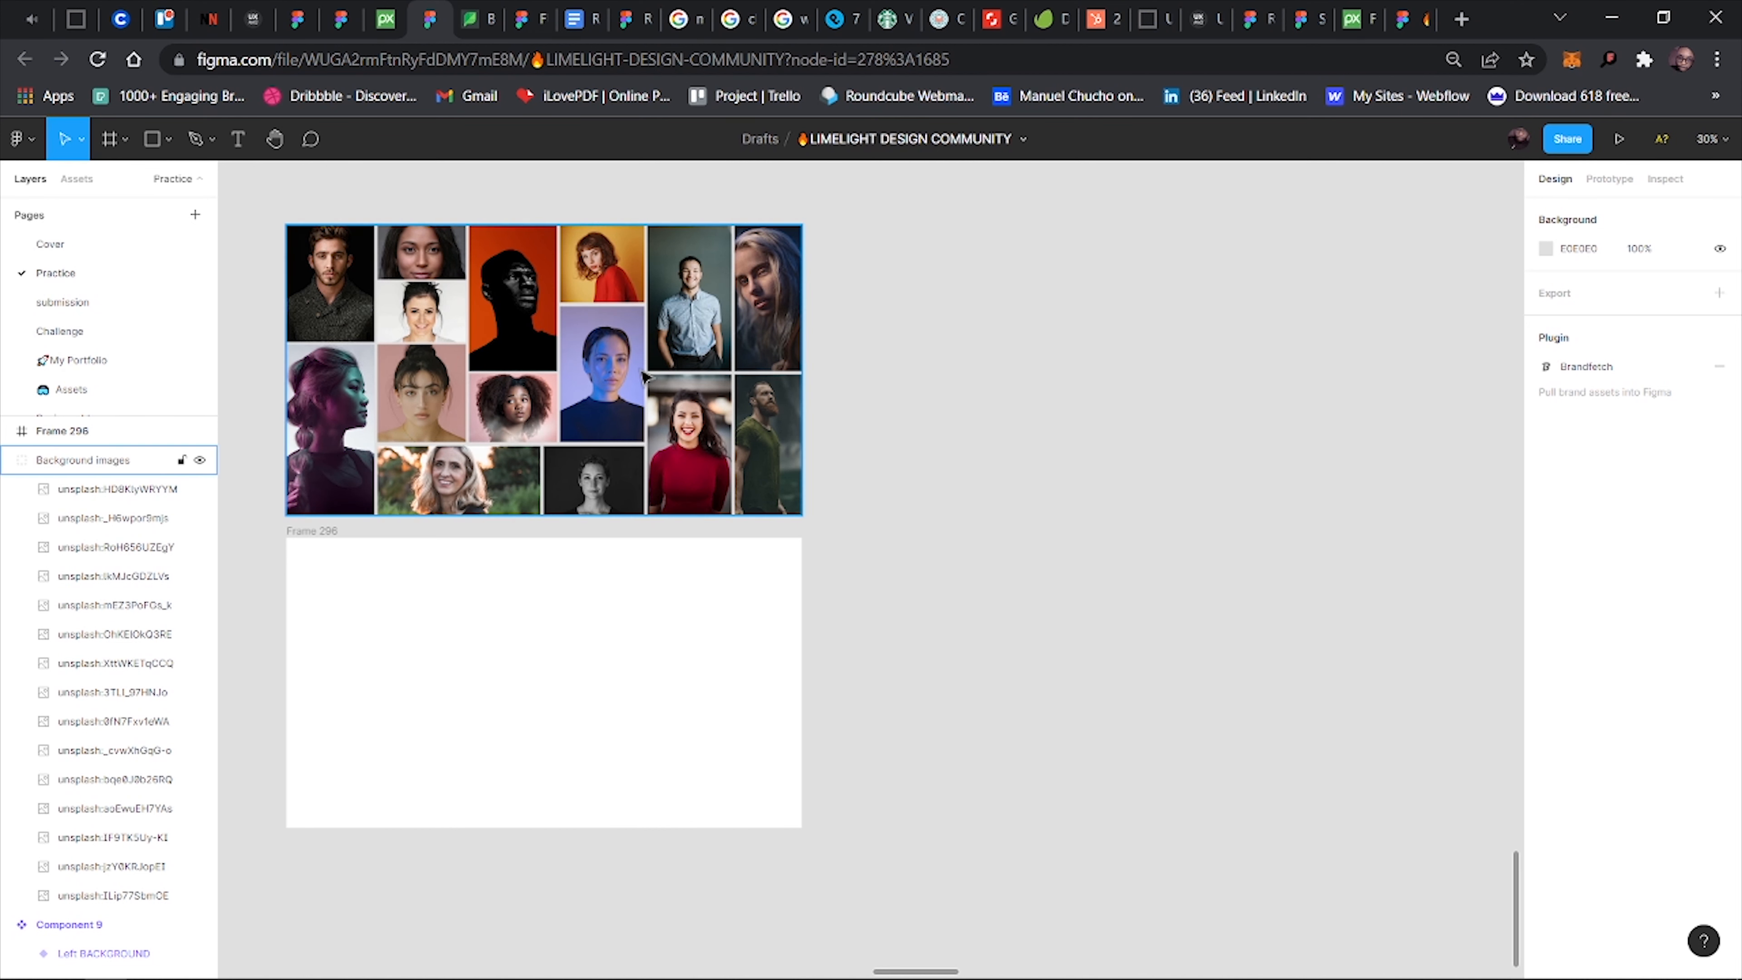
# Move the Background images group to the empty canvas area right of the blank 1920 × 1080 frame.
pyautogui.hscroll(-3, 645, 376)
pyautogui.scroll(1, 645, 377)
pyautogui.scroll(1, 645, 376)
pyautogui.click(431, 274)
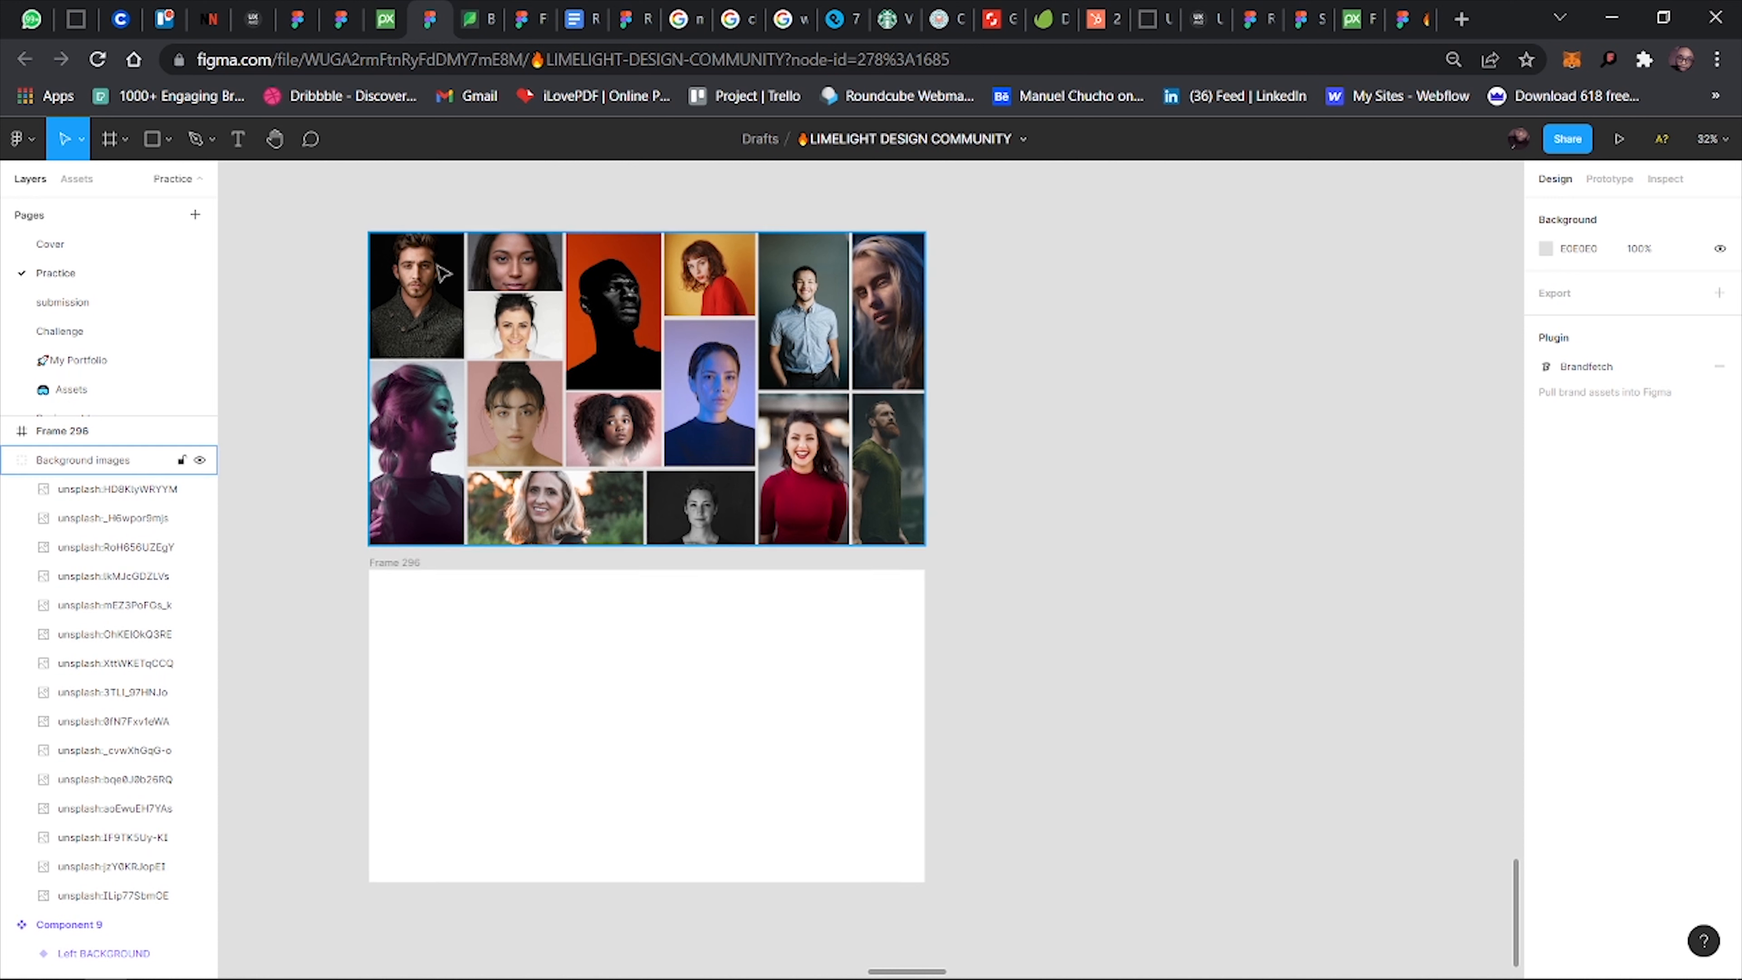
pyautogui.hscroll(2, 425, 302)
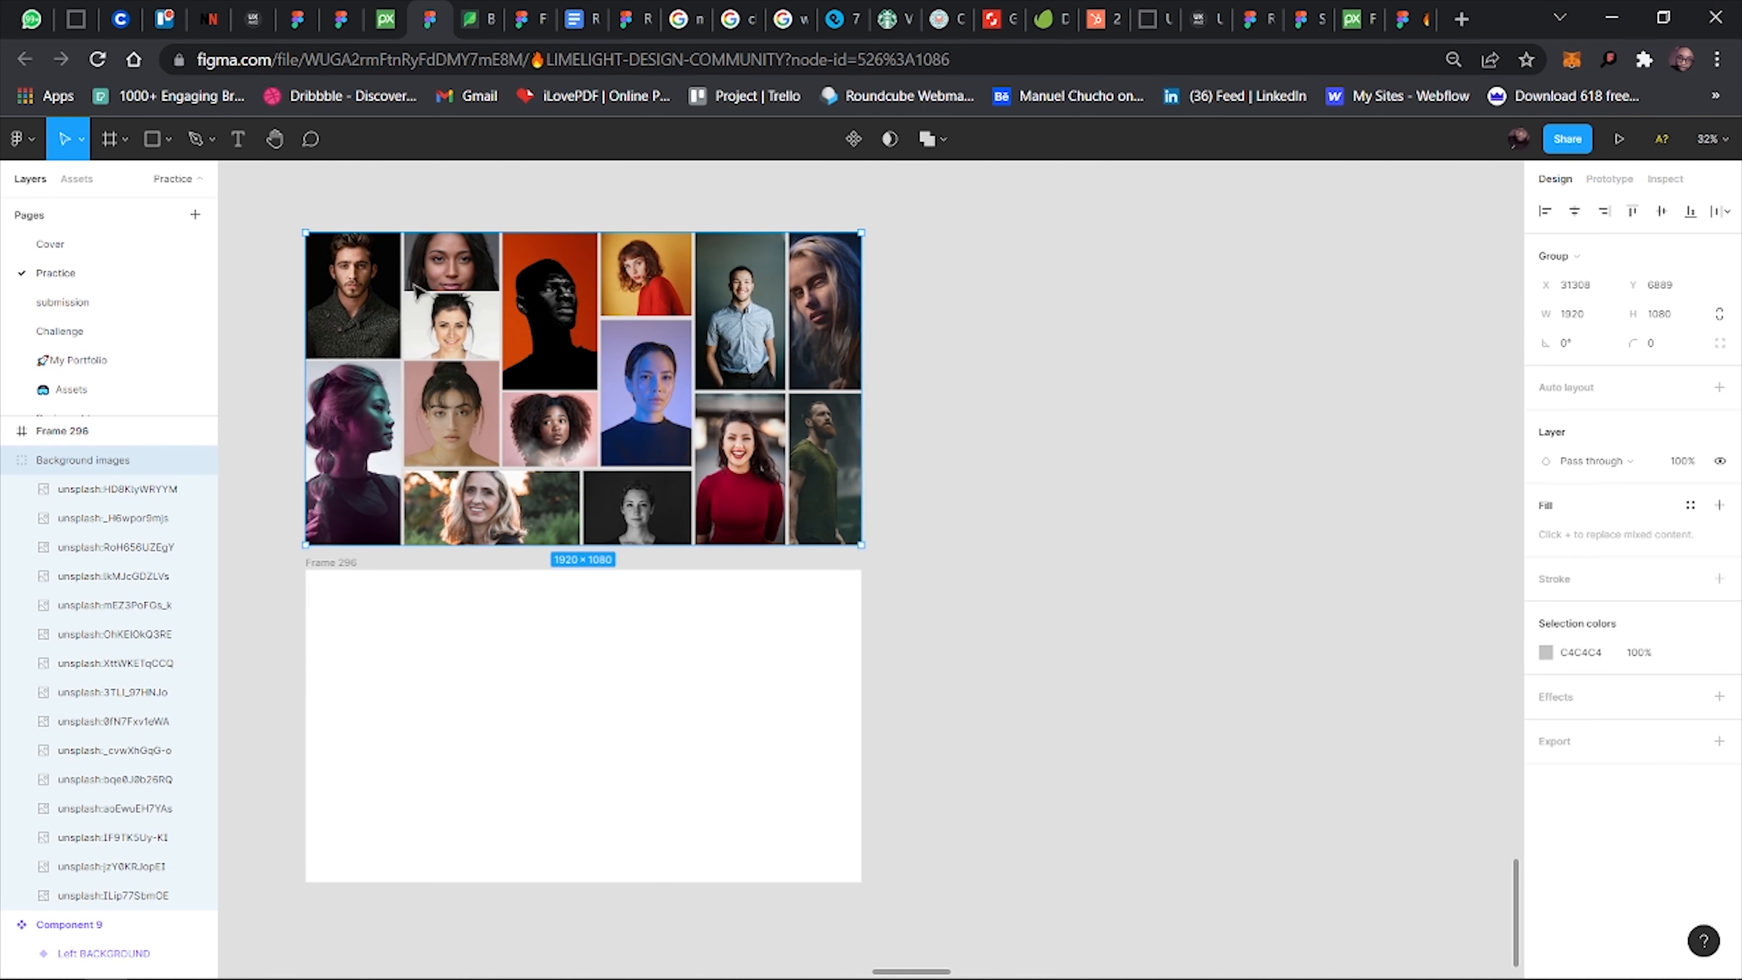
pyautogui.moveTo(429, 316); pyautogui.dragTo(1196, 374)
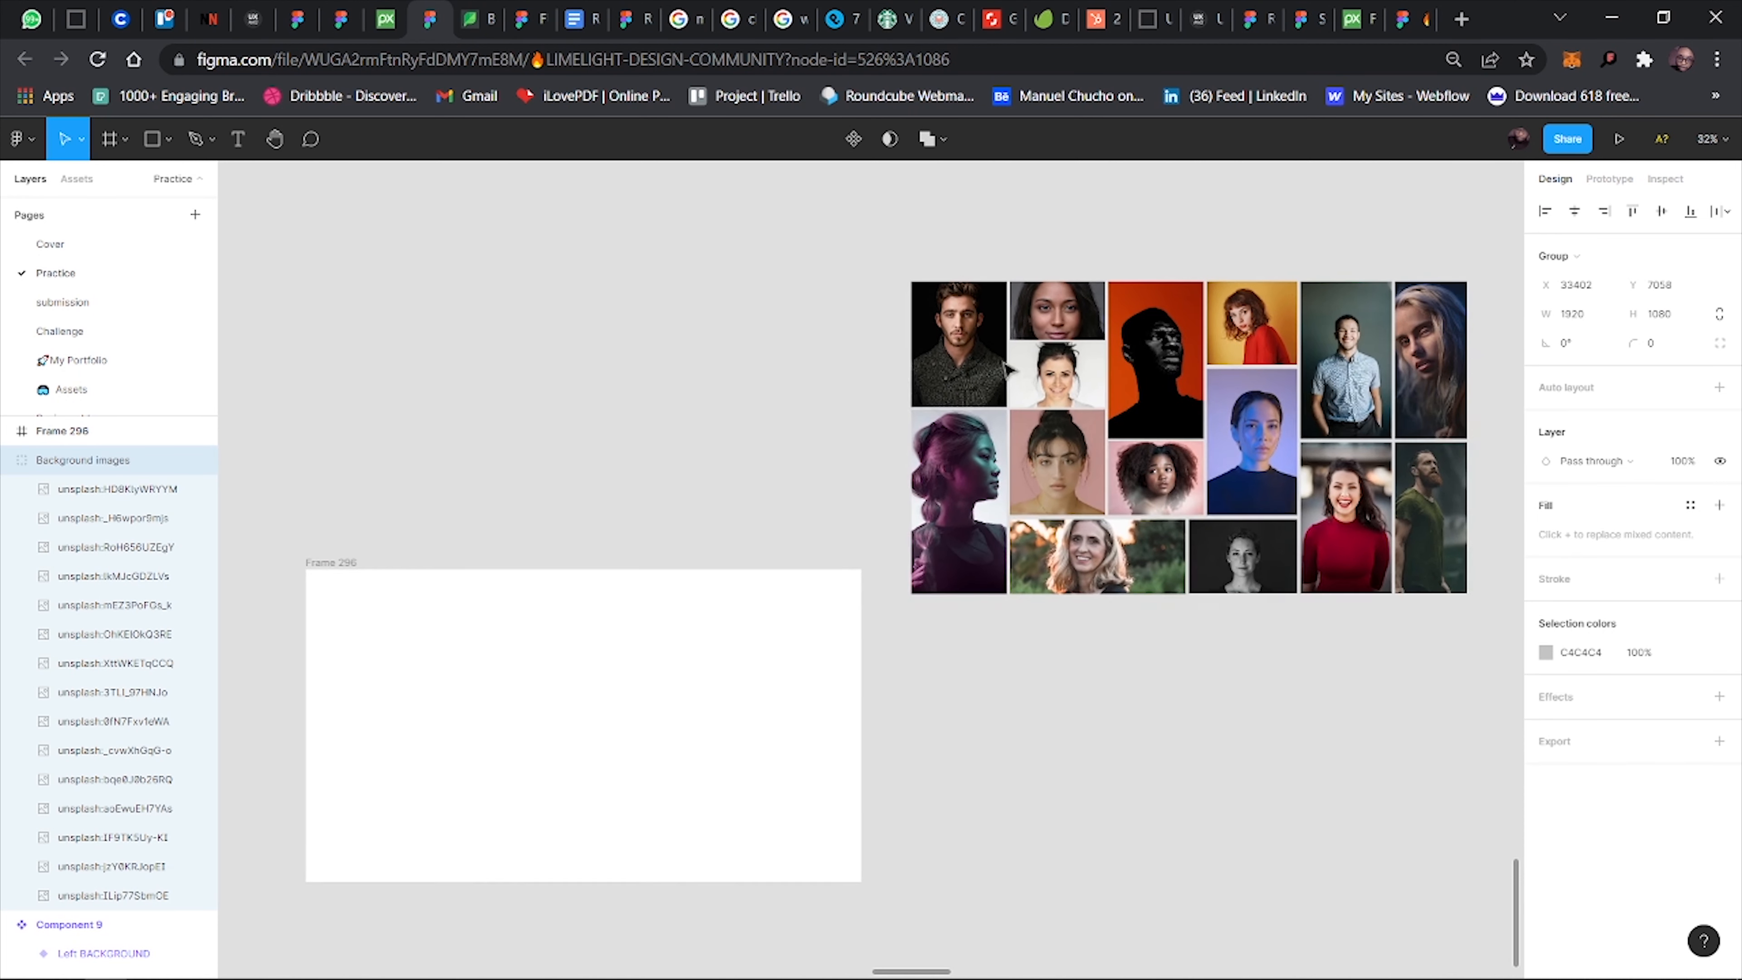
# Move the blank frame Frame 296 up so it sits beside the portrait collage at roughly the same height.
pyautogui.click(343, 566)
pyautogui.moveTo(358, 630); pyautogui.dragTo(357, 354)
pyautogui.hscroll(1, 358, 354)
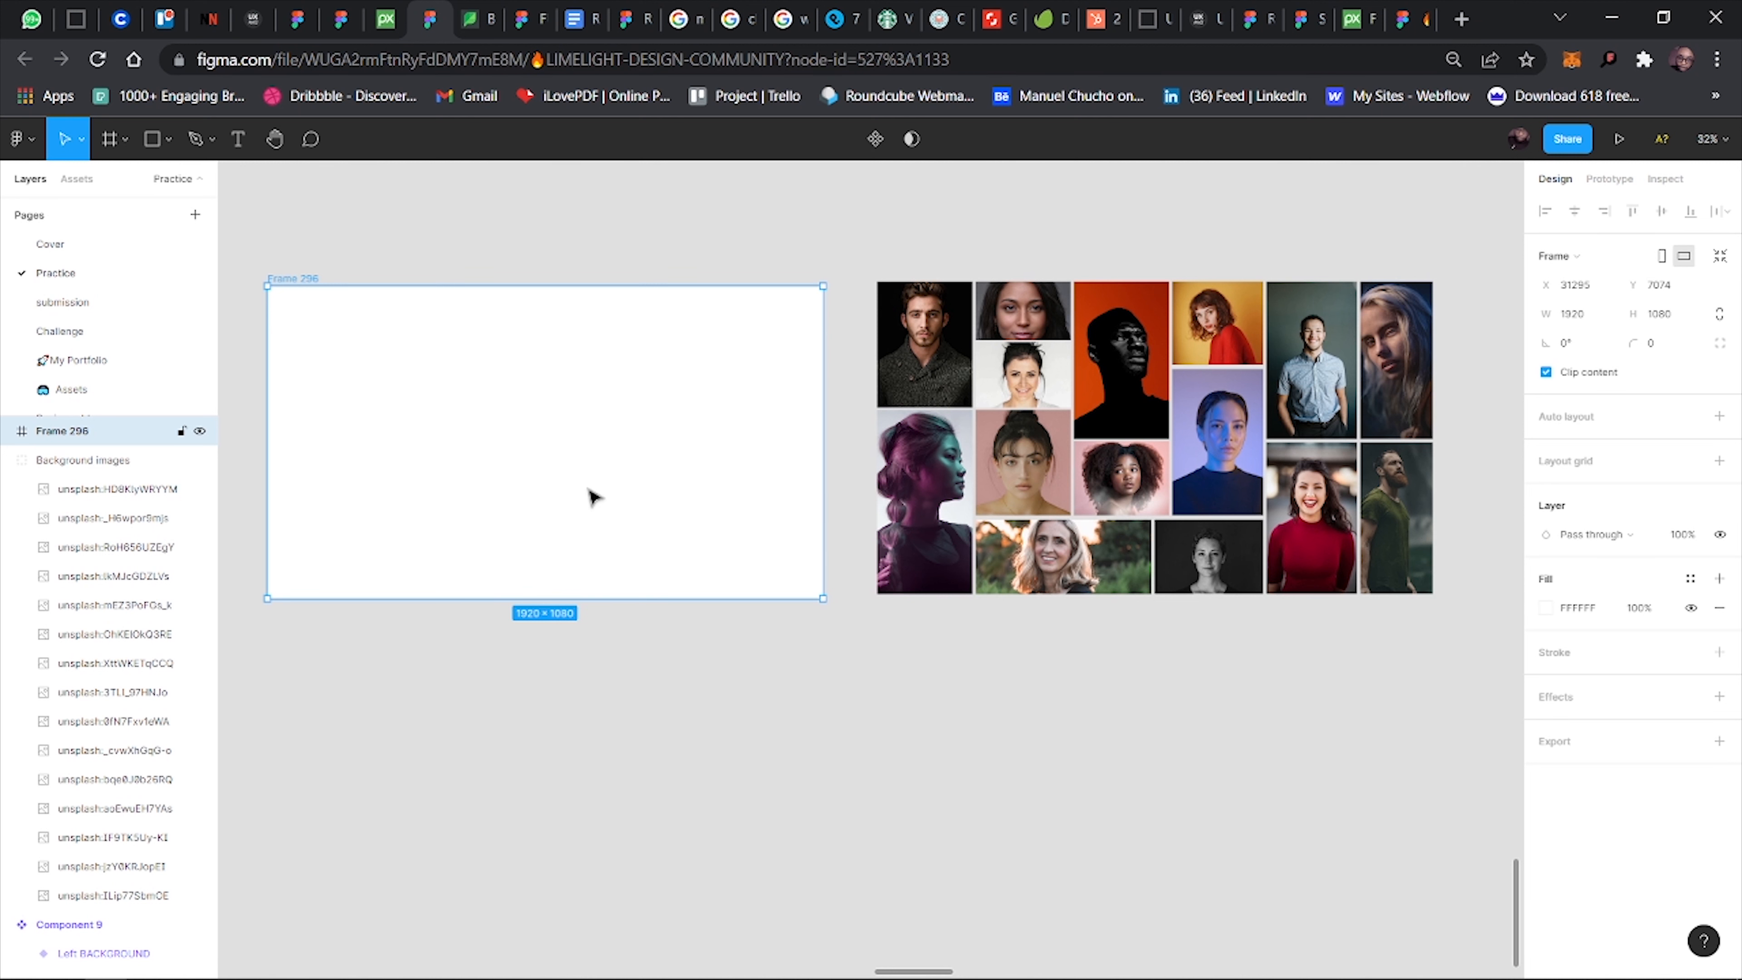
pyautogui.hscroll(2, 839, 518)
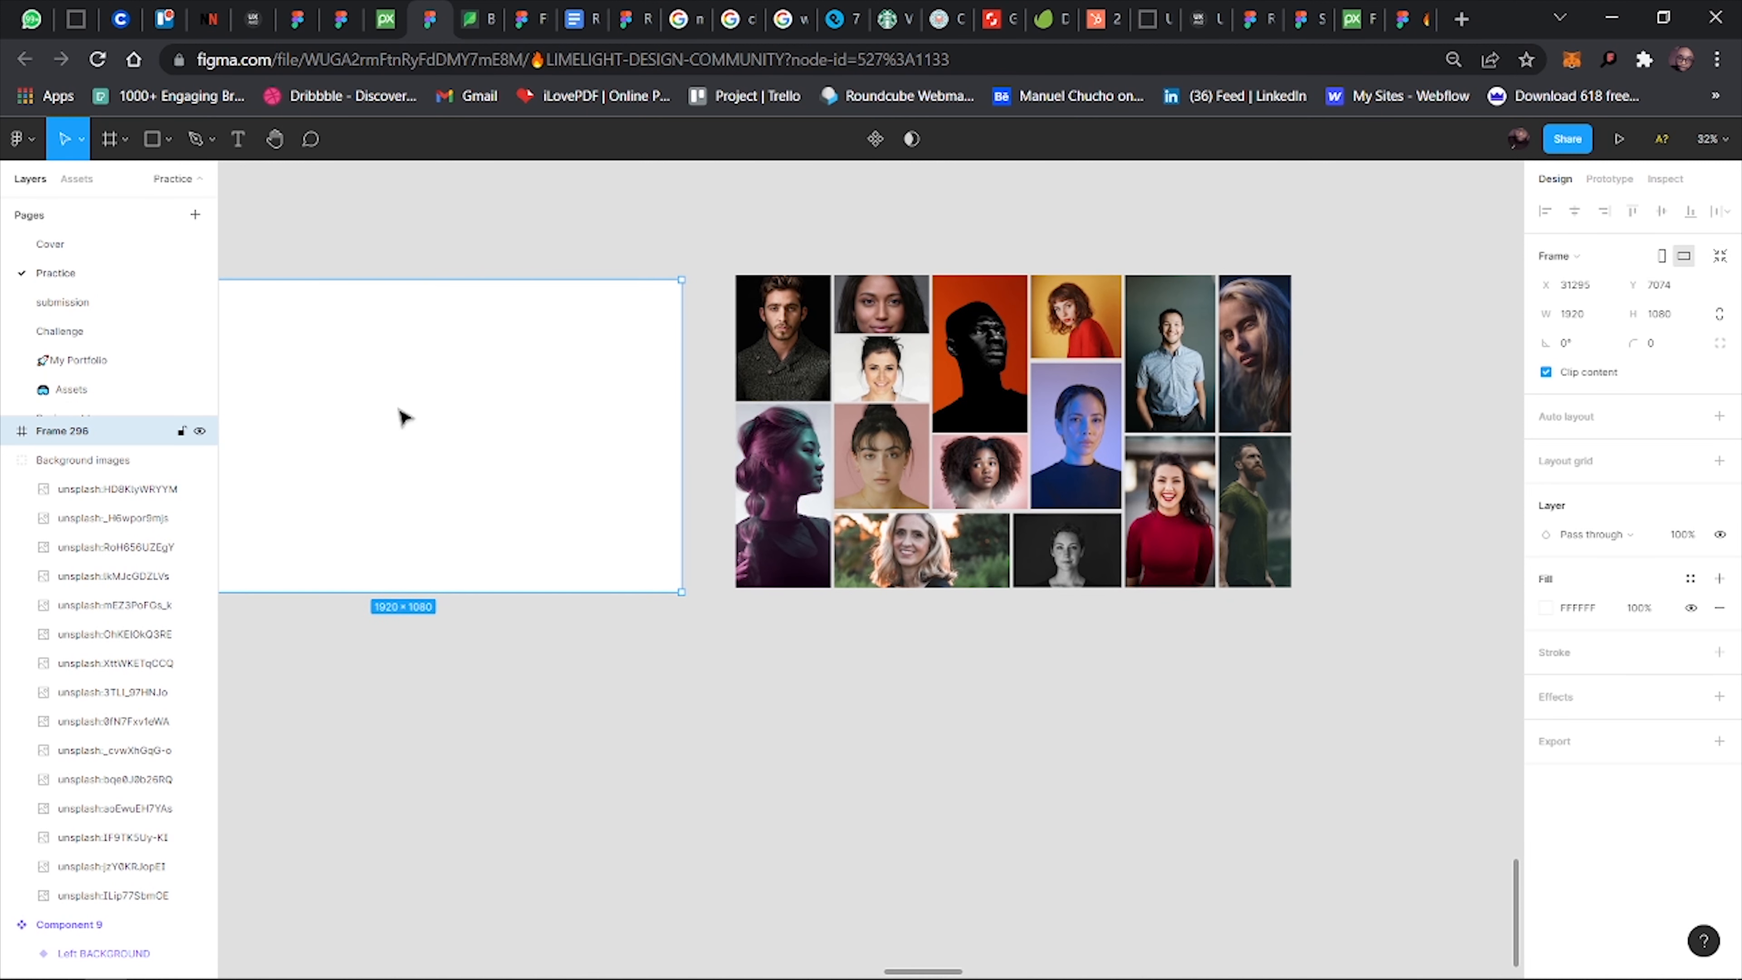
pyautogui.hscroll(-2, 389, 413)
pyautogui.hscroll(-1, 389, 413)
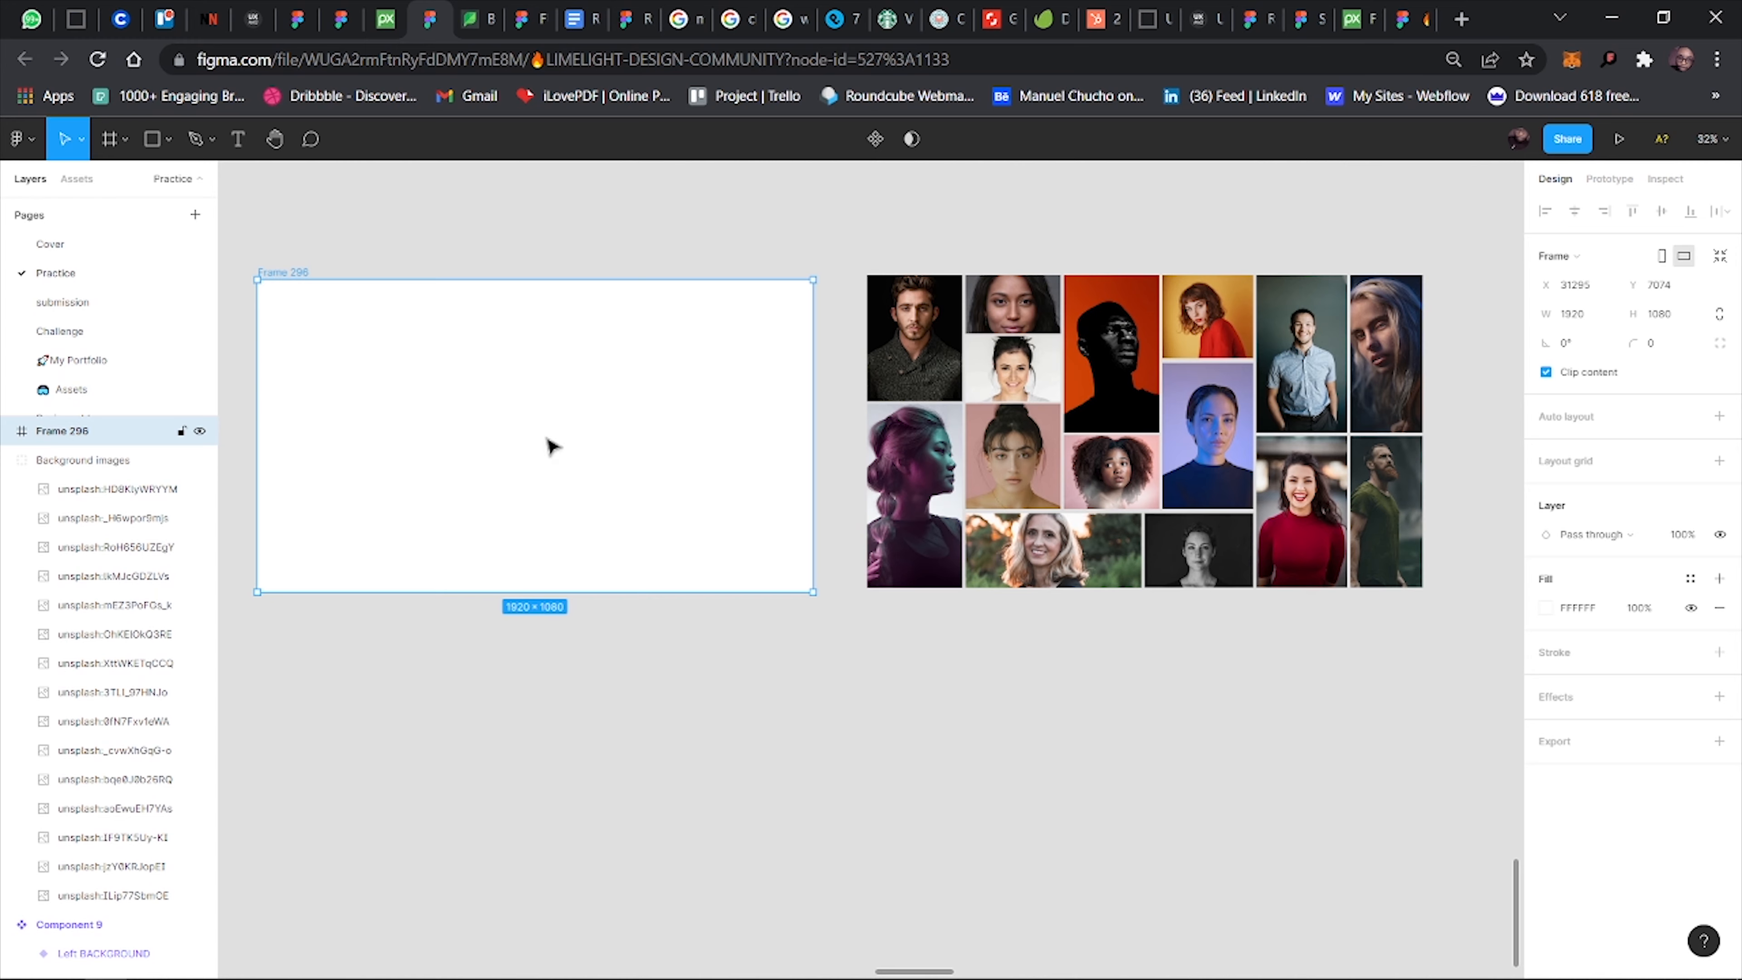
# Duplicate the Background images group and place the copy directly against the original's right edge.
pyautogui.hscroll(2, 549, 446)
pyautogui.hscroll(4, 583, 449)
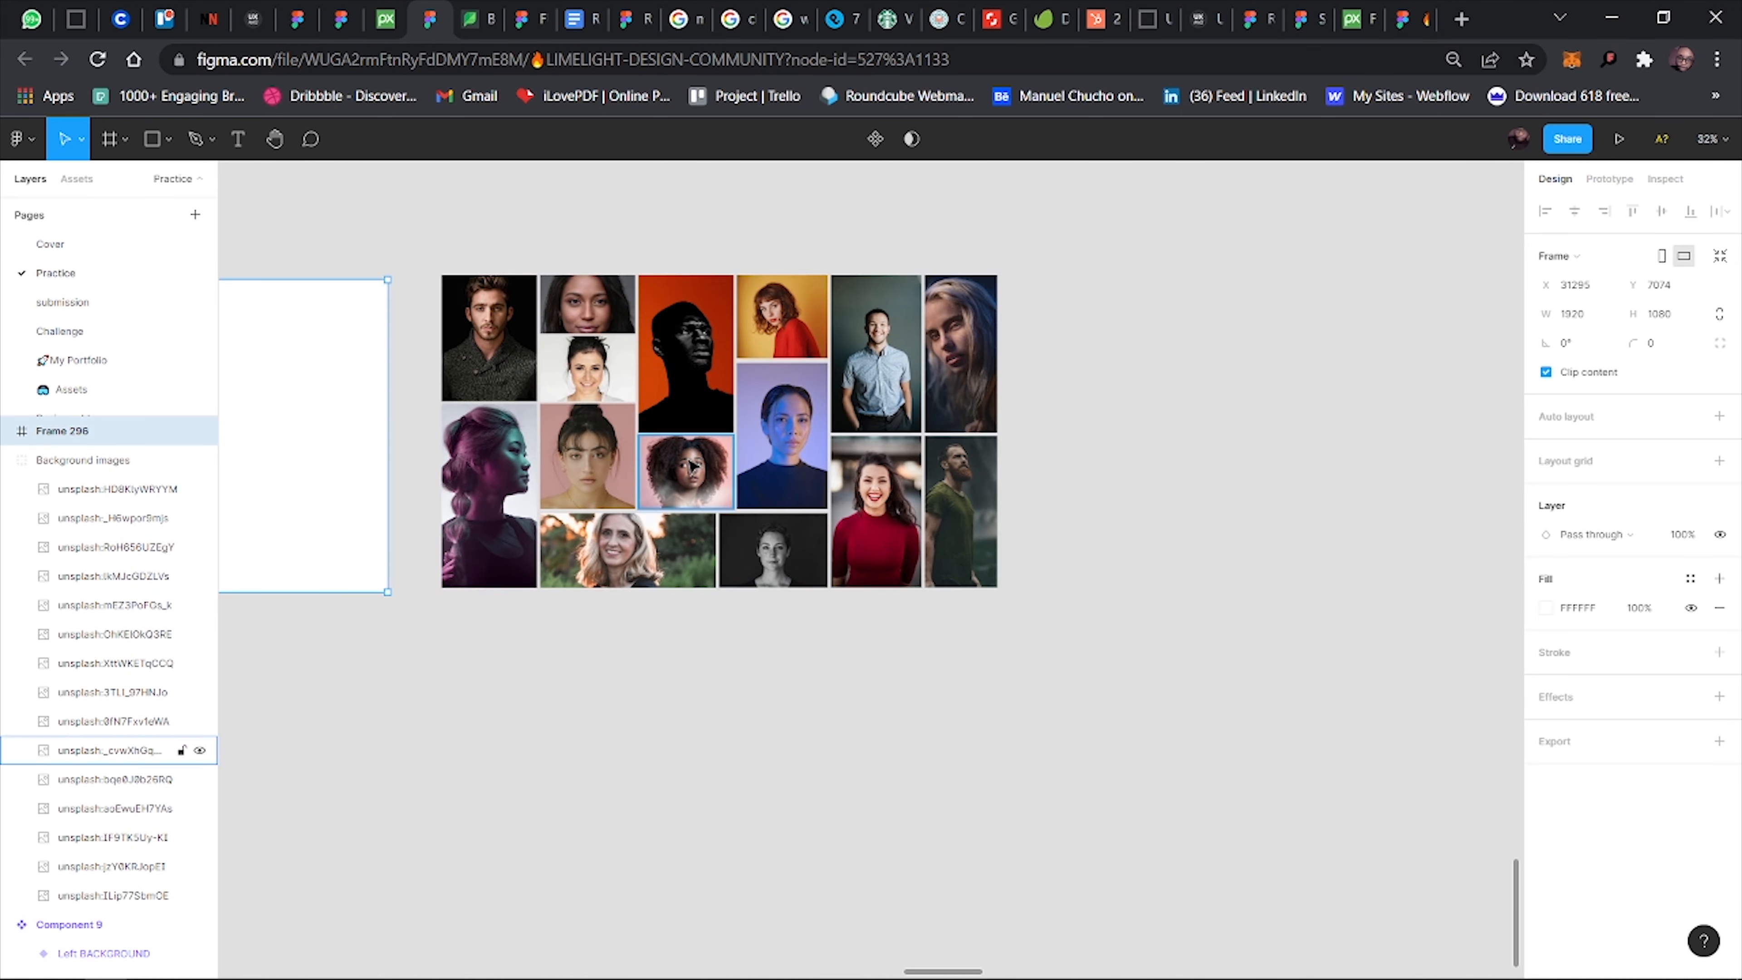
pyautogui.scroll(1, 693, 465)
pyautogui.scroll(2, 693, 465)
pyautogui.click(706, 503)
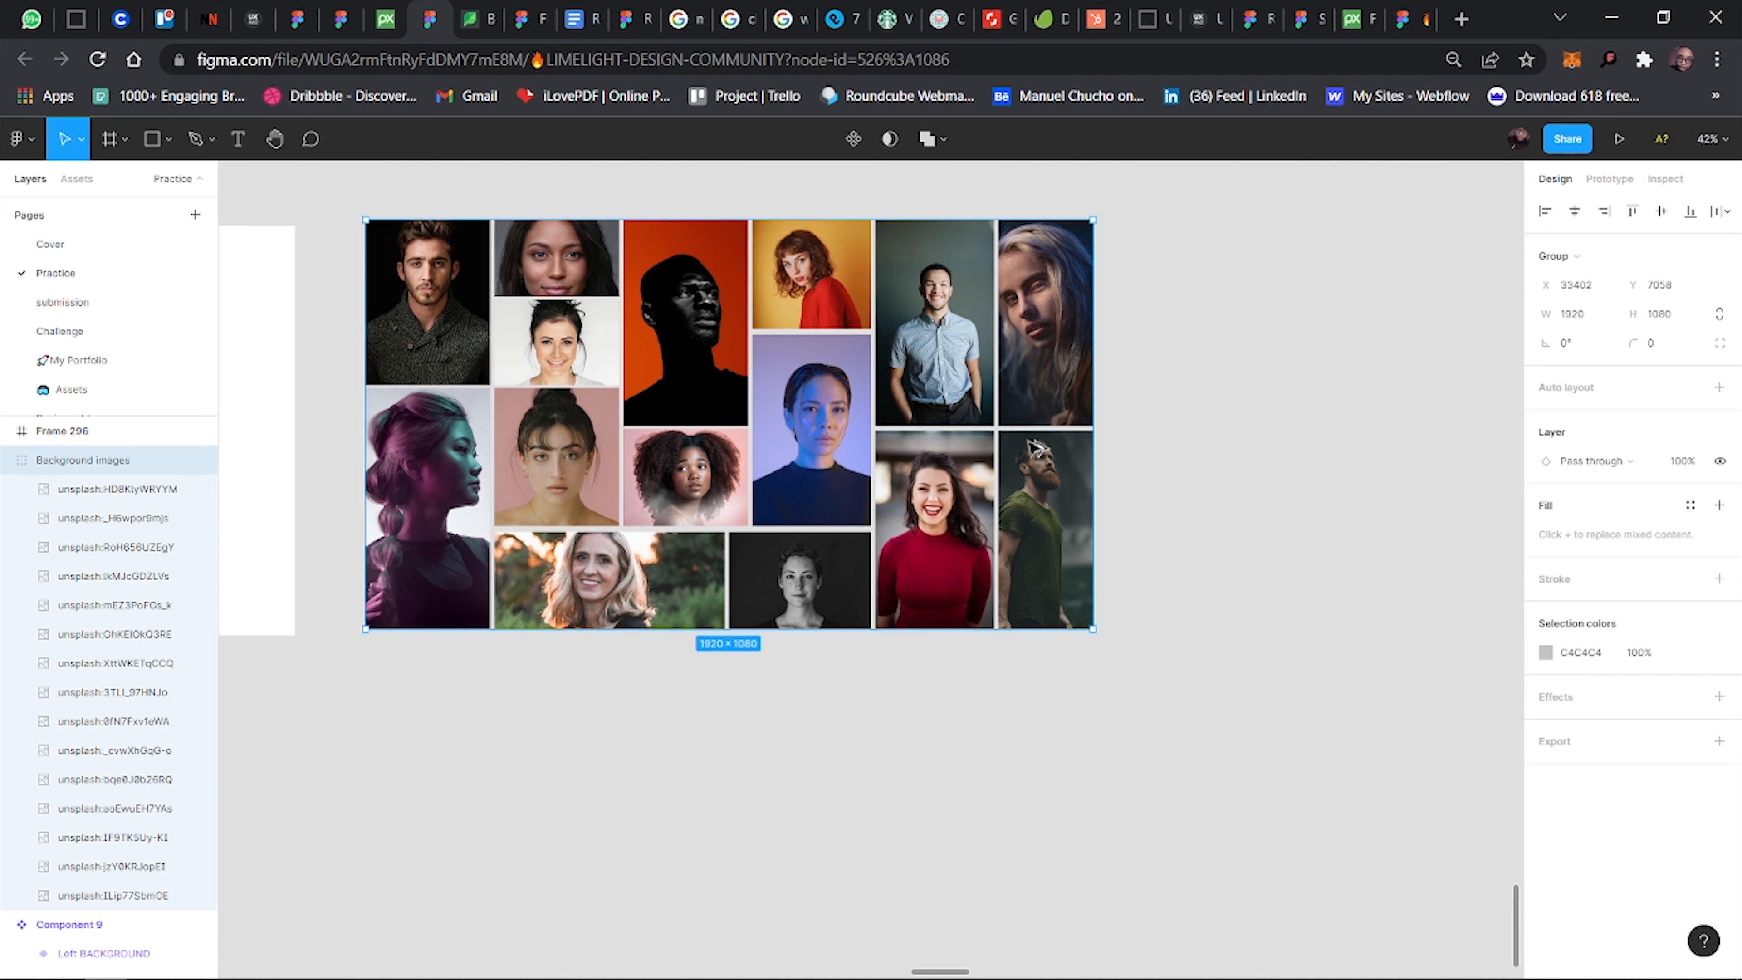
pyautogui.moveTo(1117, 434); pyautogui.dragTo(1320, 467)
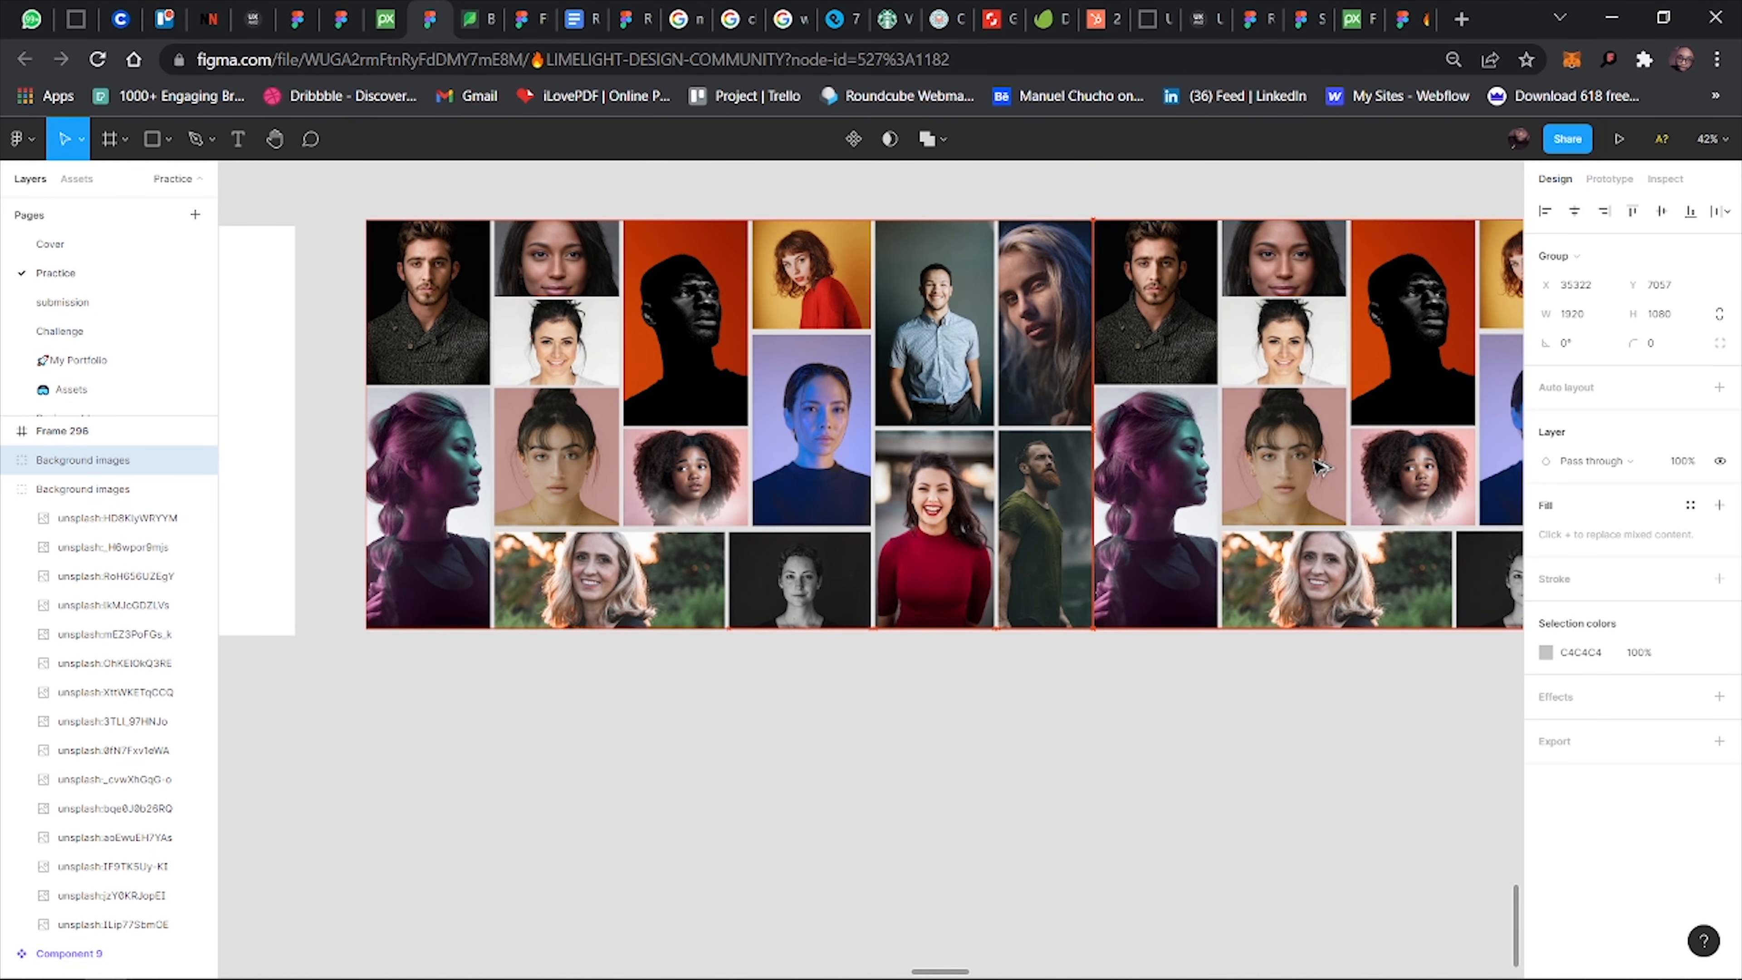
# Set the horizontal spacing between the two Background images groups to 11.
pyautogui.scroll(5, 1094, 424)
pyautogui.click(686, 429)
pyautogui.keyDown('shift'); pyautogui.click(820, 407); pyautogui.keyUp('shift')
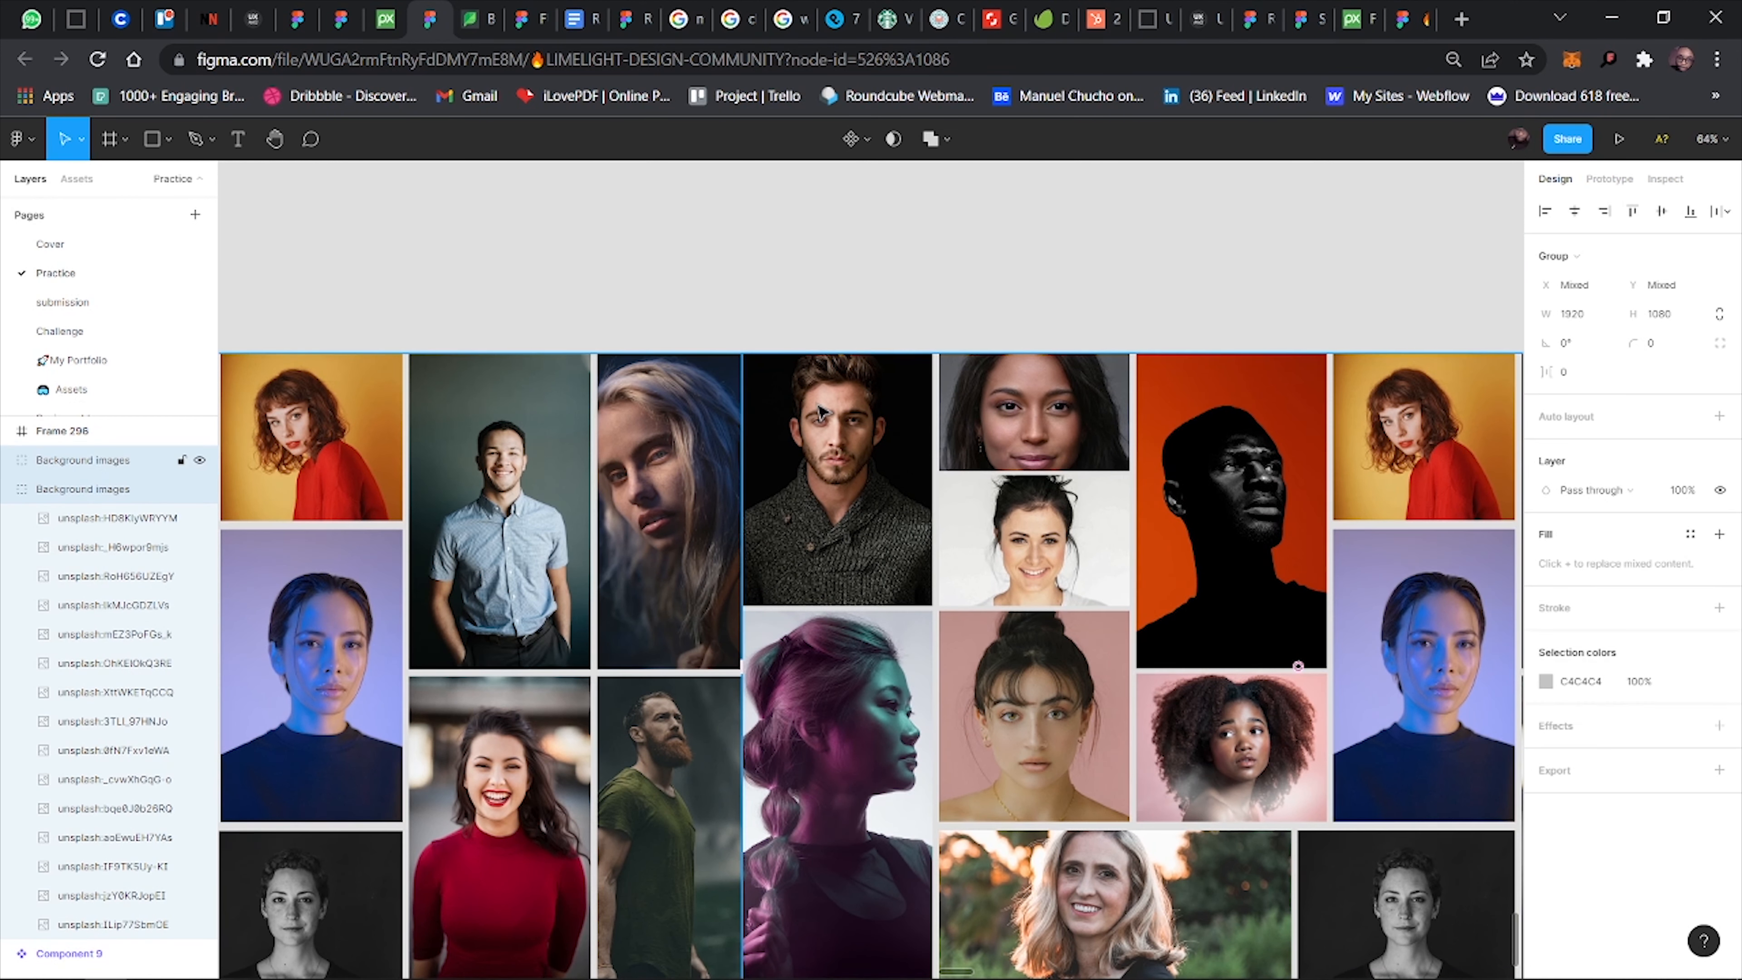
pyautogui.click(1588, 383)
pyautogui.write('11')
pyautogui.press('Return')
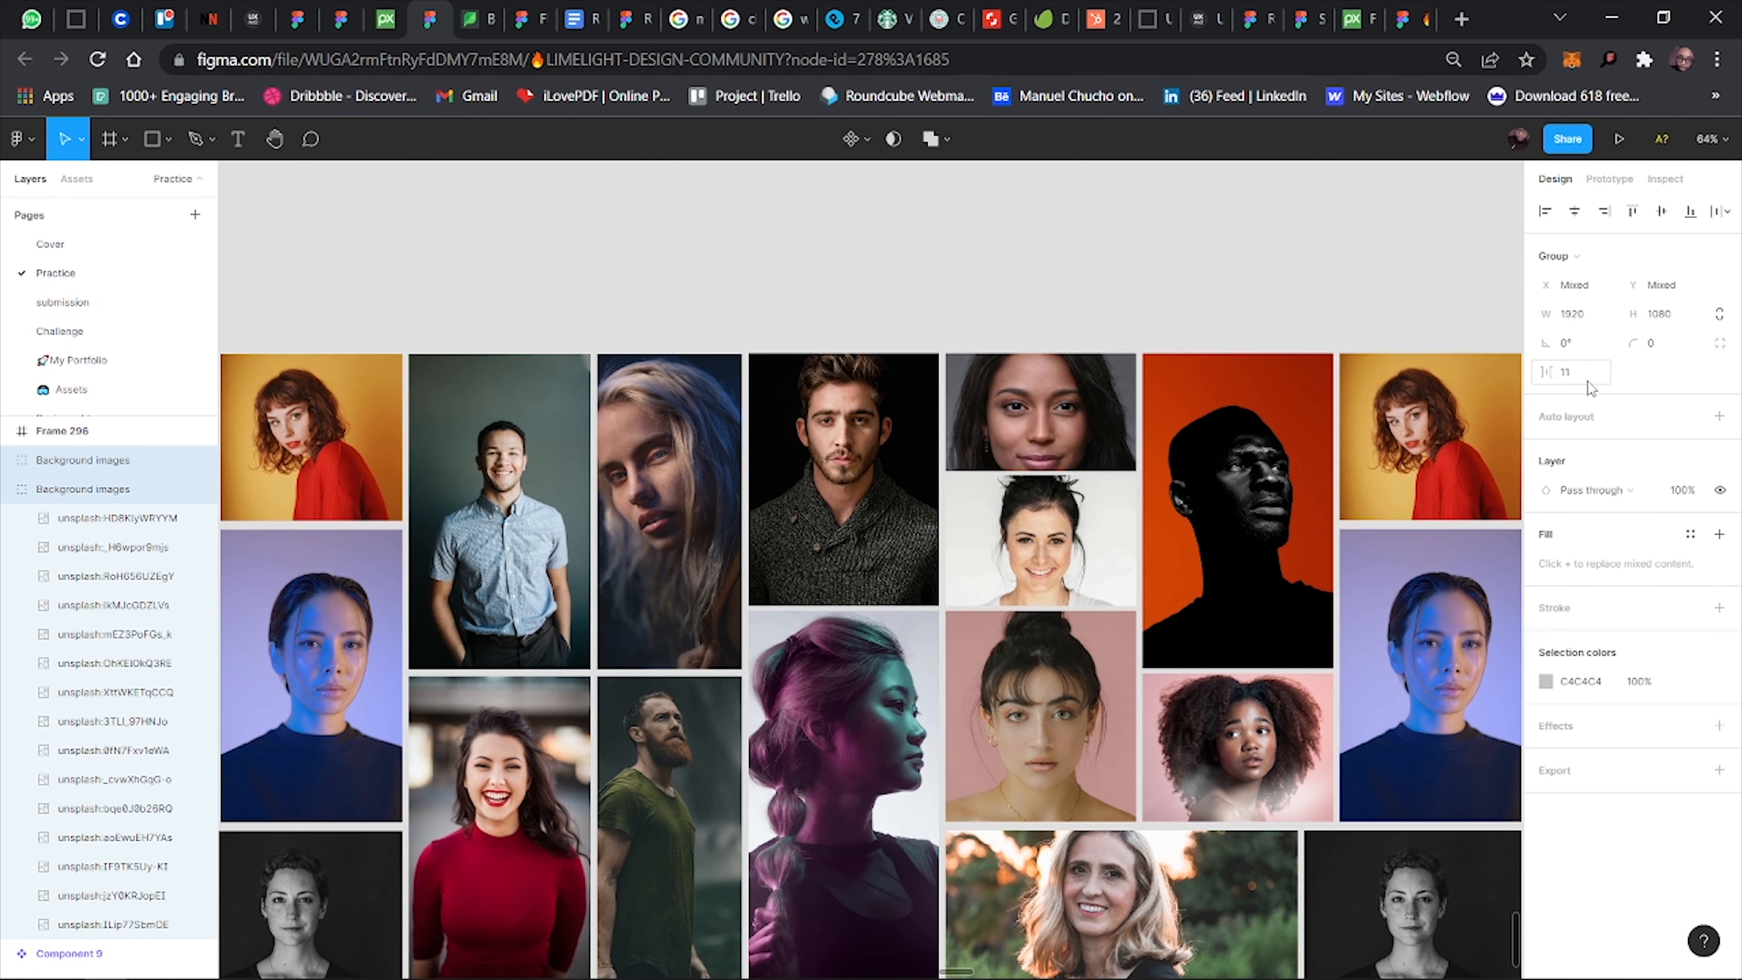
pyautogui.click(871, 300)
# Select both Background images groups and wrap them together in a new frame.
pyautogui.scroll(-5, 788, 483)
pyautogui.scroll(-2, 789, 486)
pyautogui.hscroll(-4, 789, 486)
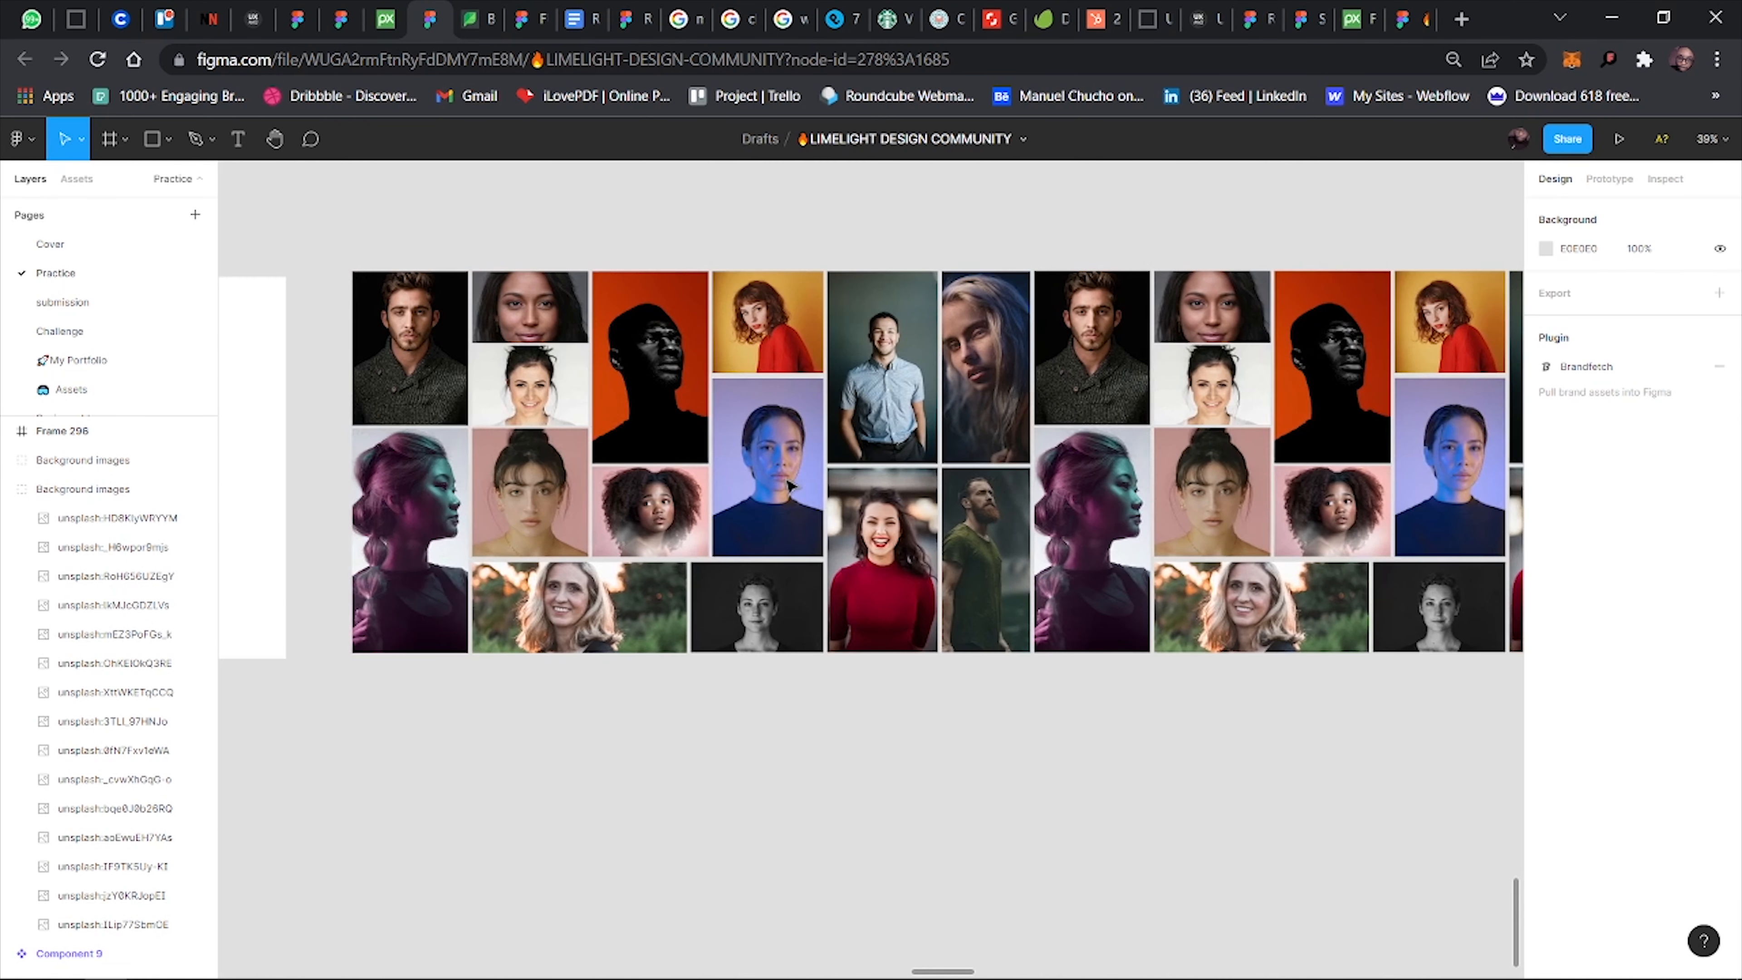
pyautogui.click(478, 343)
pyautogui.keyDown('shift'); pyautogui.click(1146, 302); pyautogui.keyUp('shift')
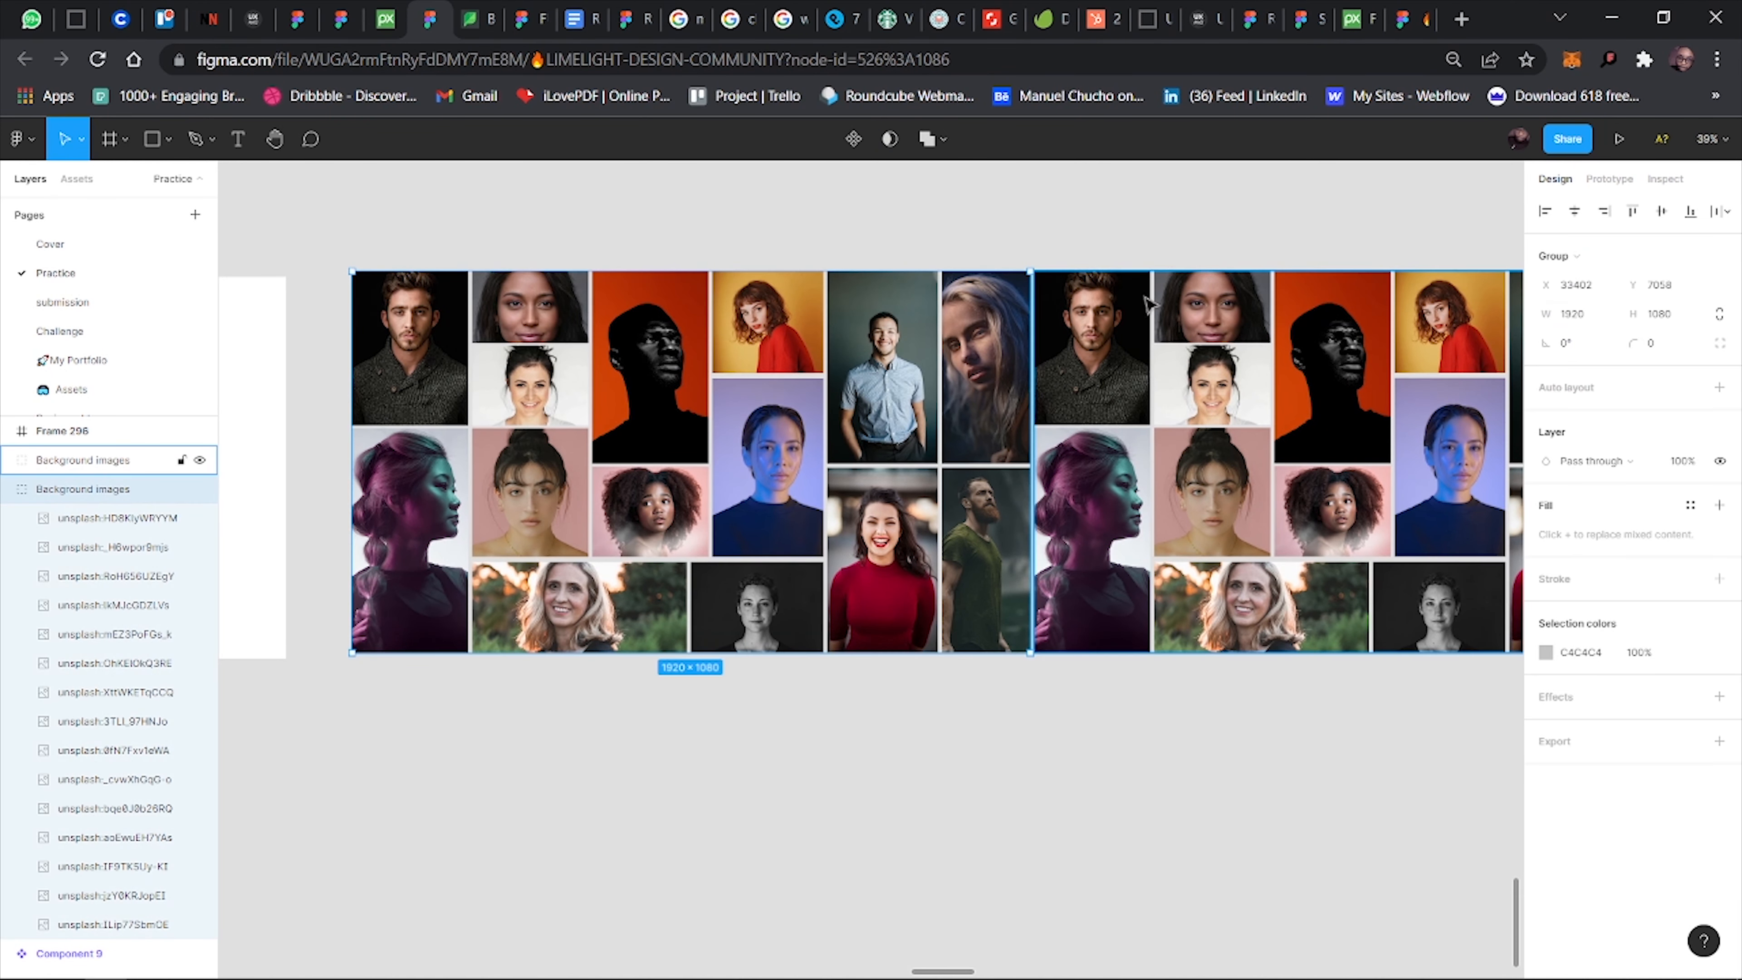
pyautogui.keyDown('shift'); pyautogui.click(1154, 305); pyautogui.keyUp('shift')
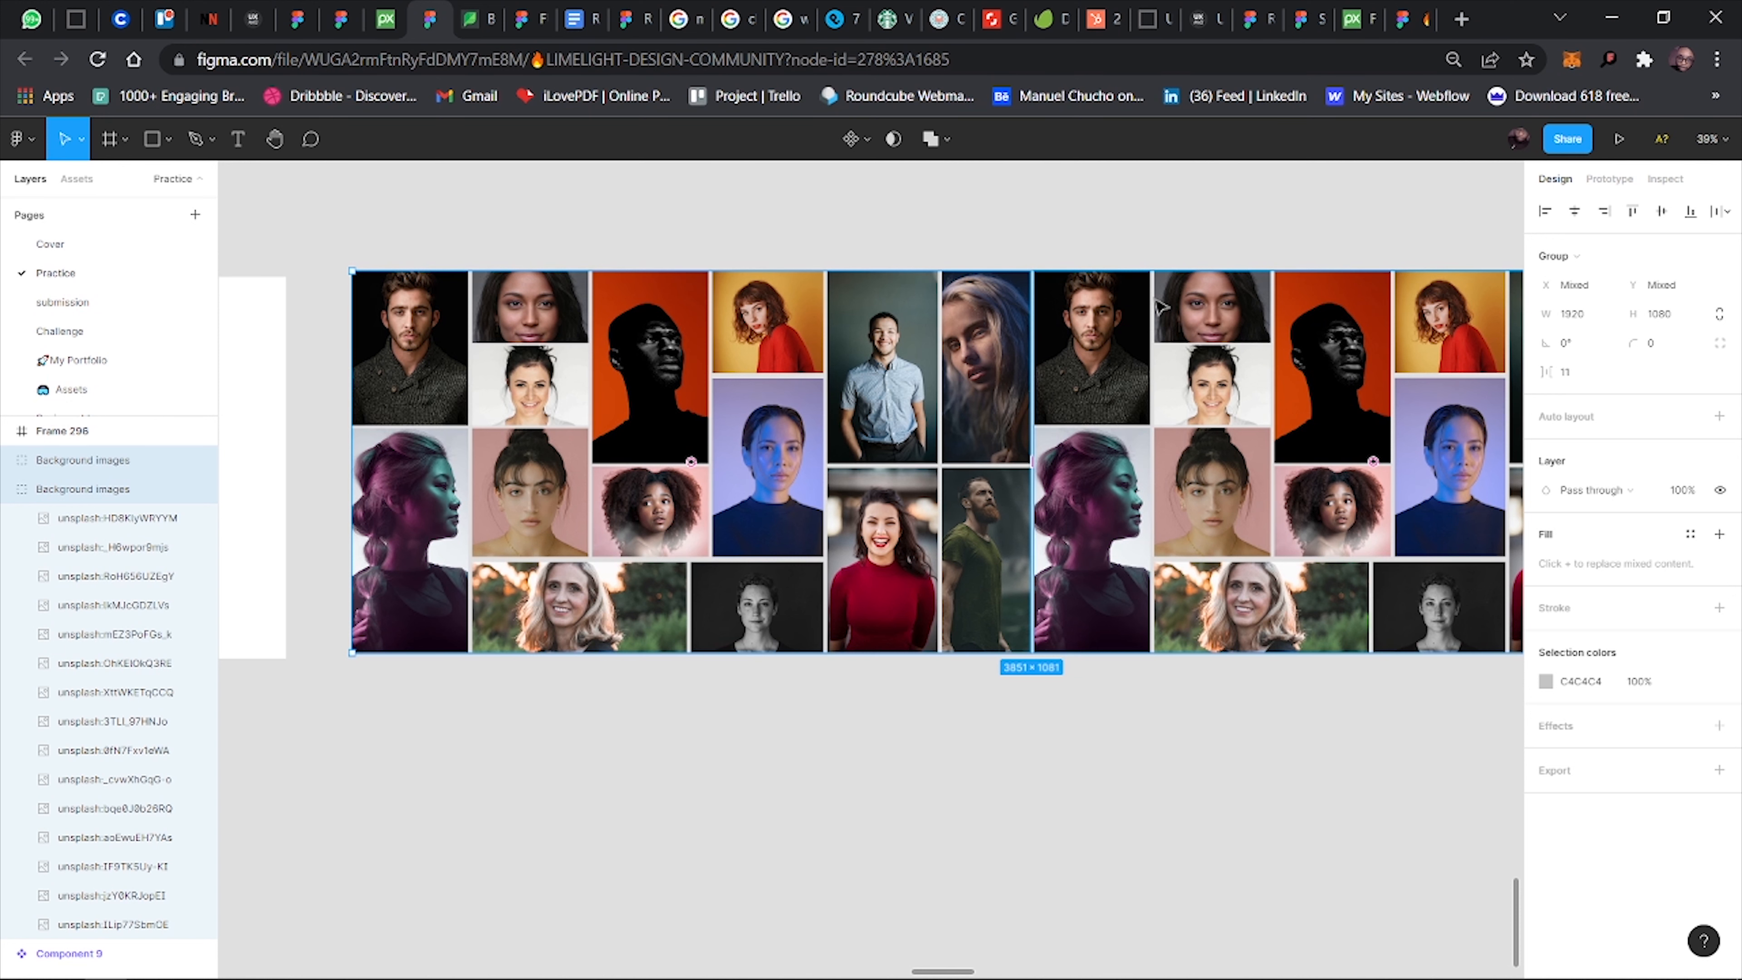
pyautogui.hotkey('ctrl', 'alt', 'g')
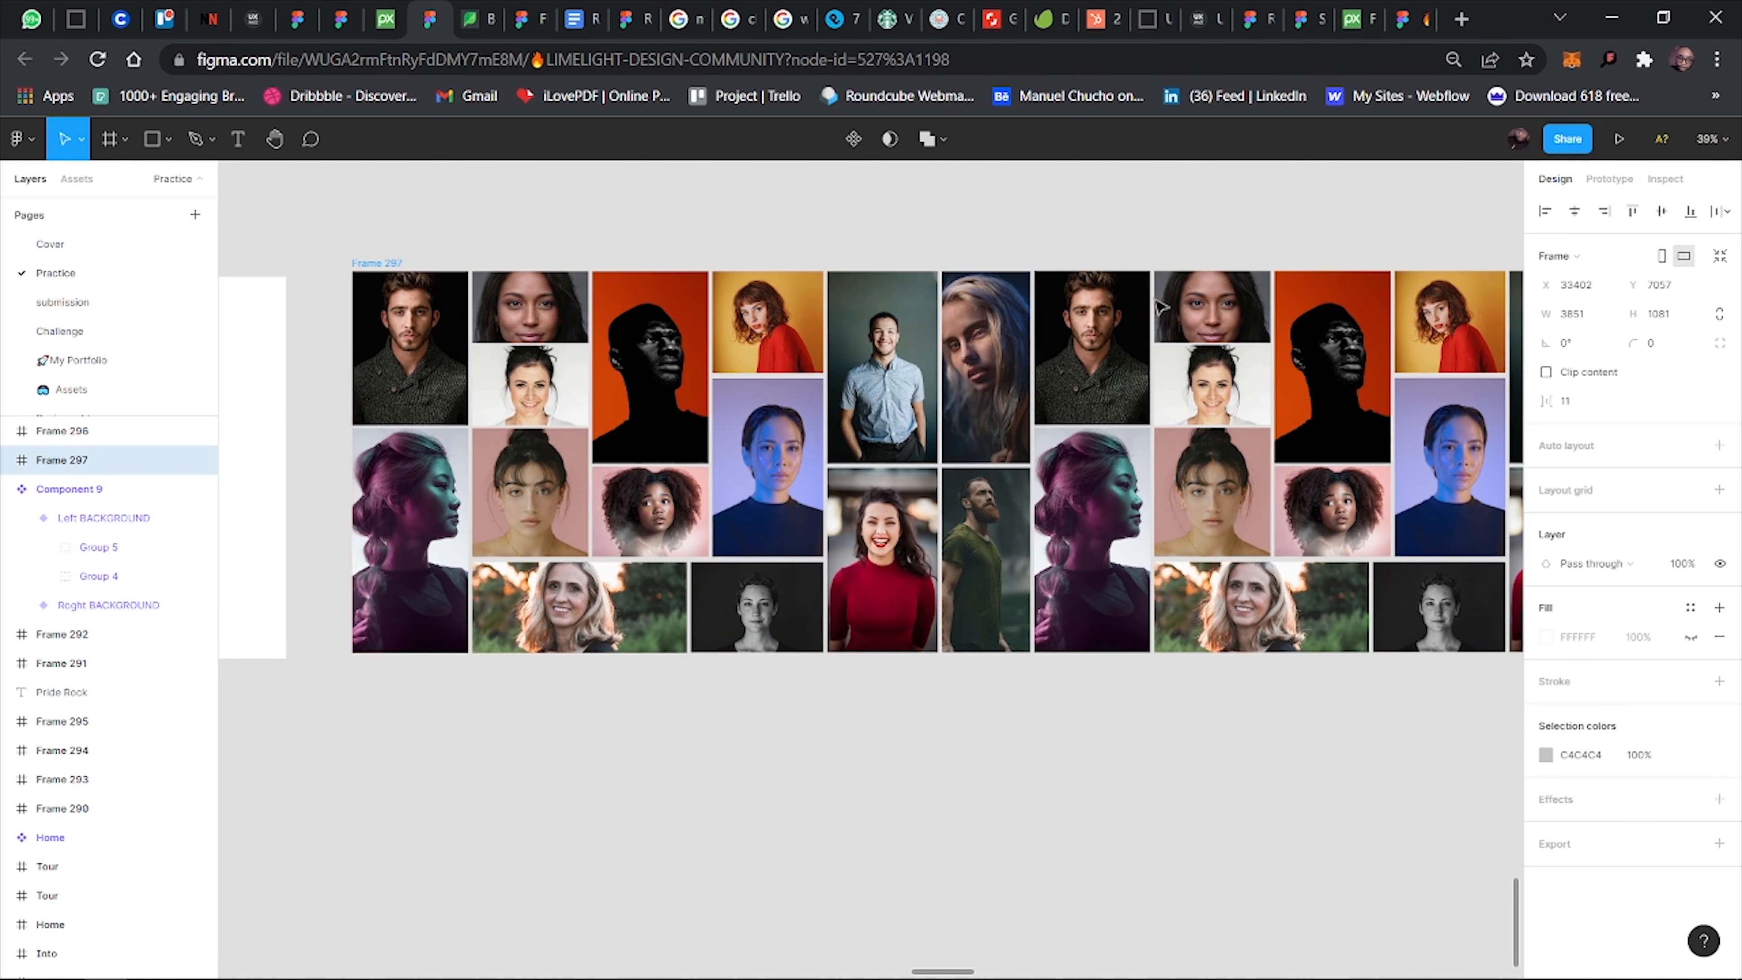
# Narrow the new frame to 1920 wide so it ends at the first collage's right edge, and clip its content.
pyautogui.scroll(-2, 884, 274)
pyautogui.hscroll(3, 1152, 334)
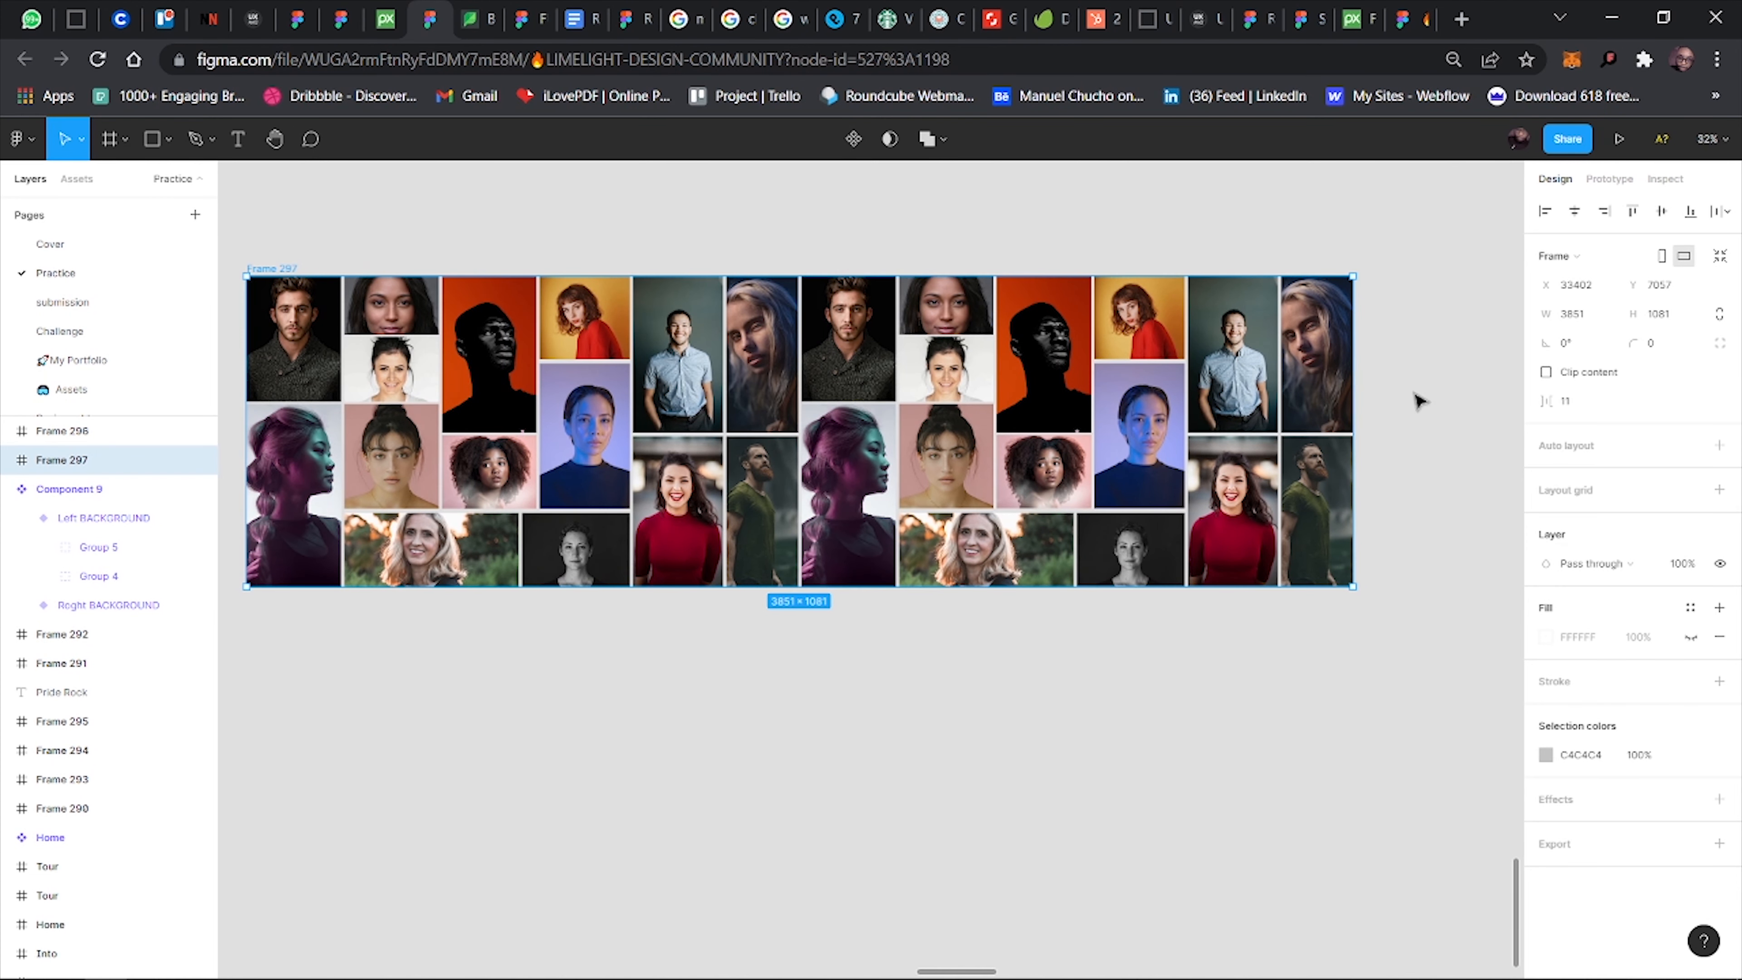
pyautogui.moveTo(1355, 393); pyautogui.dragTo(723, 403)
pyautogui.scroll(5, 723, 403)
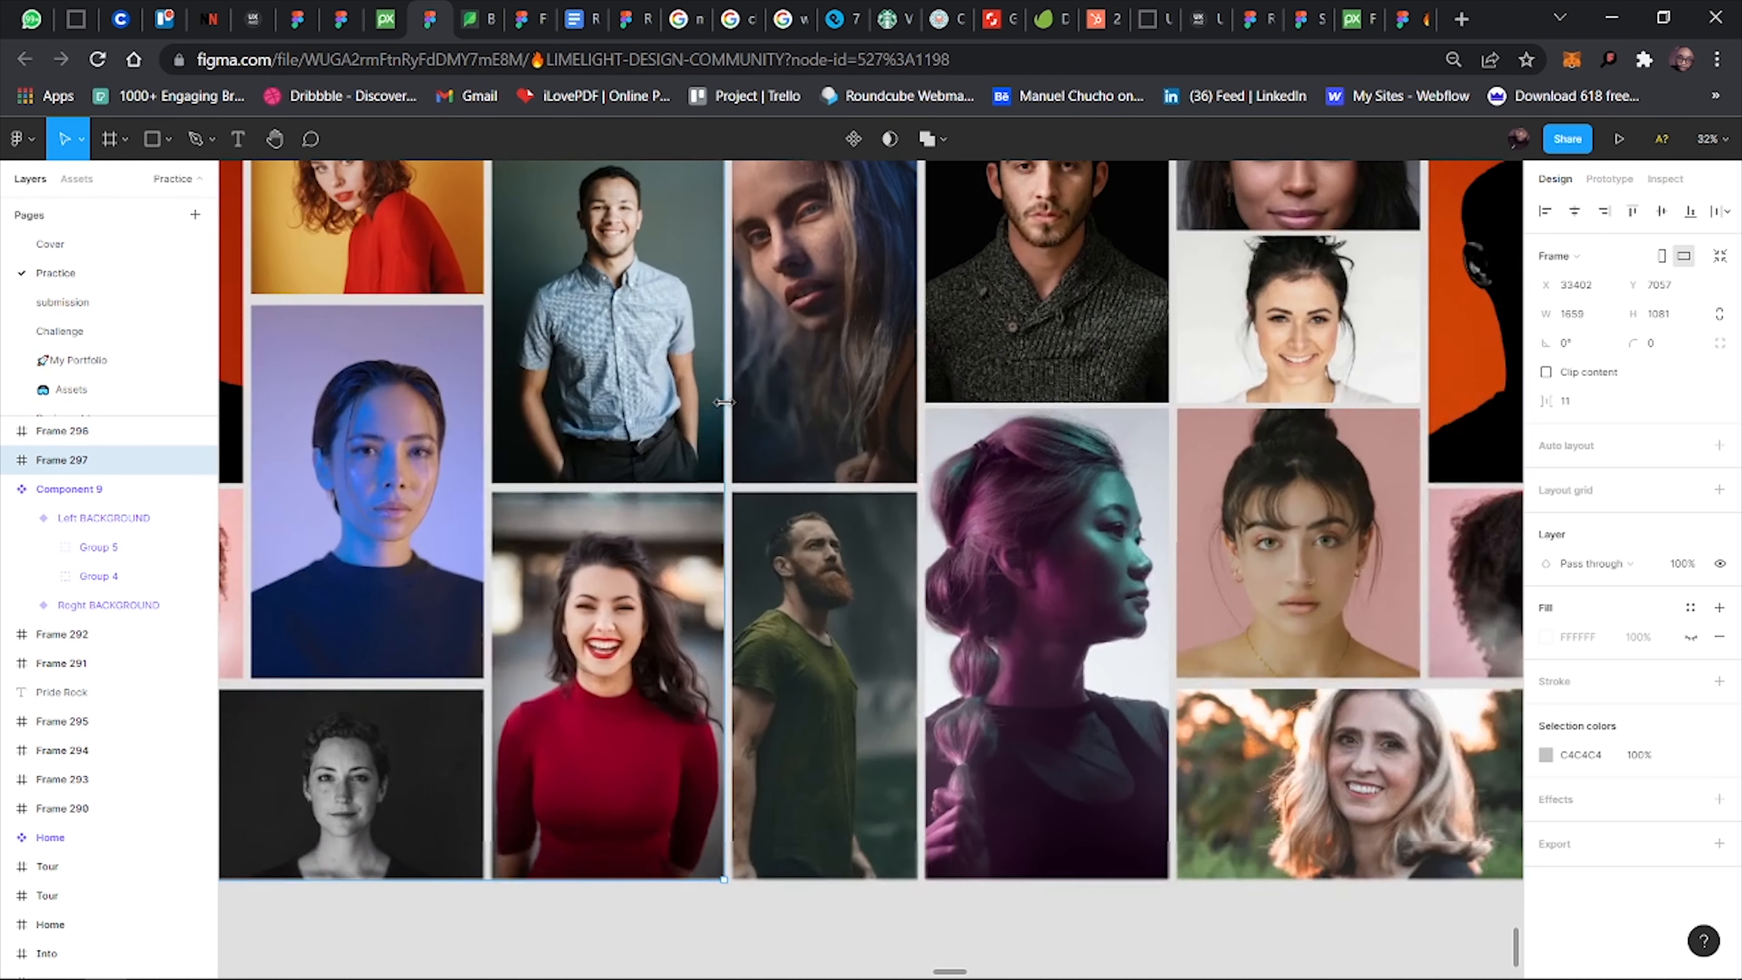
pyautogui.scroll(1, 726, 404)
pyautogui.hscroll(-4, 717, 425)
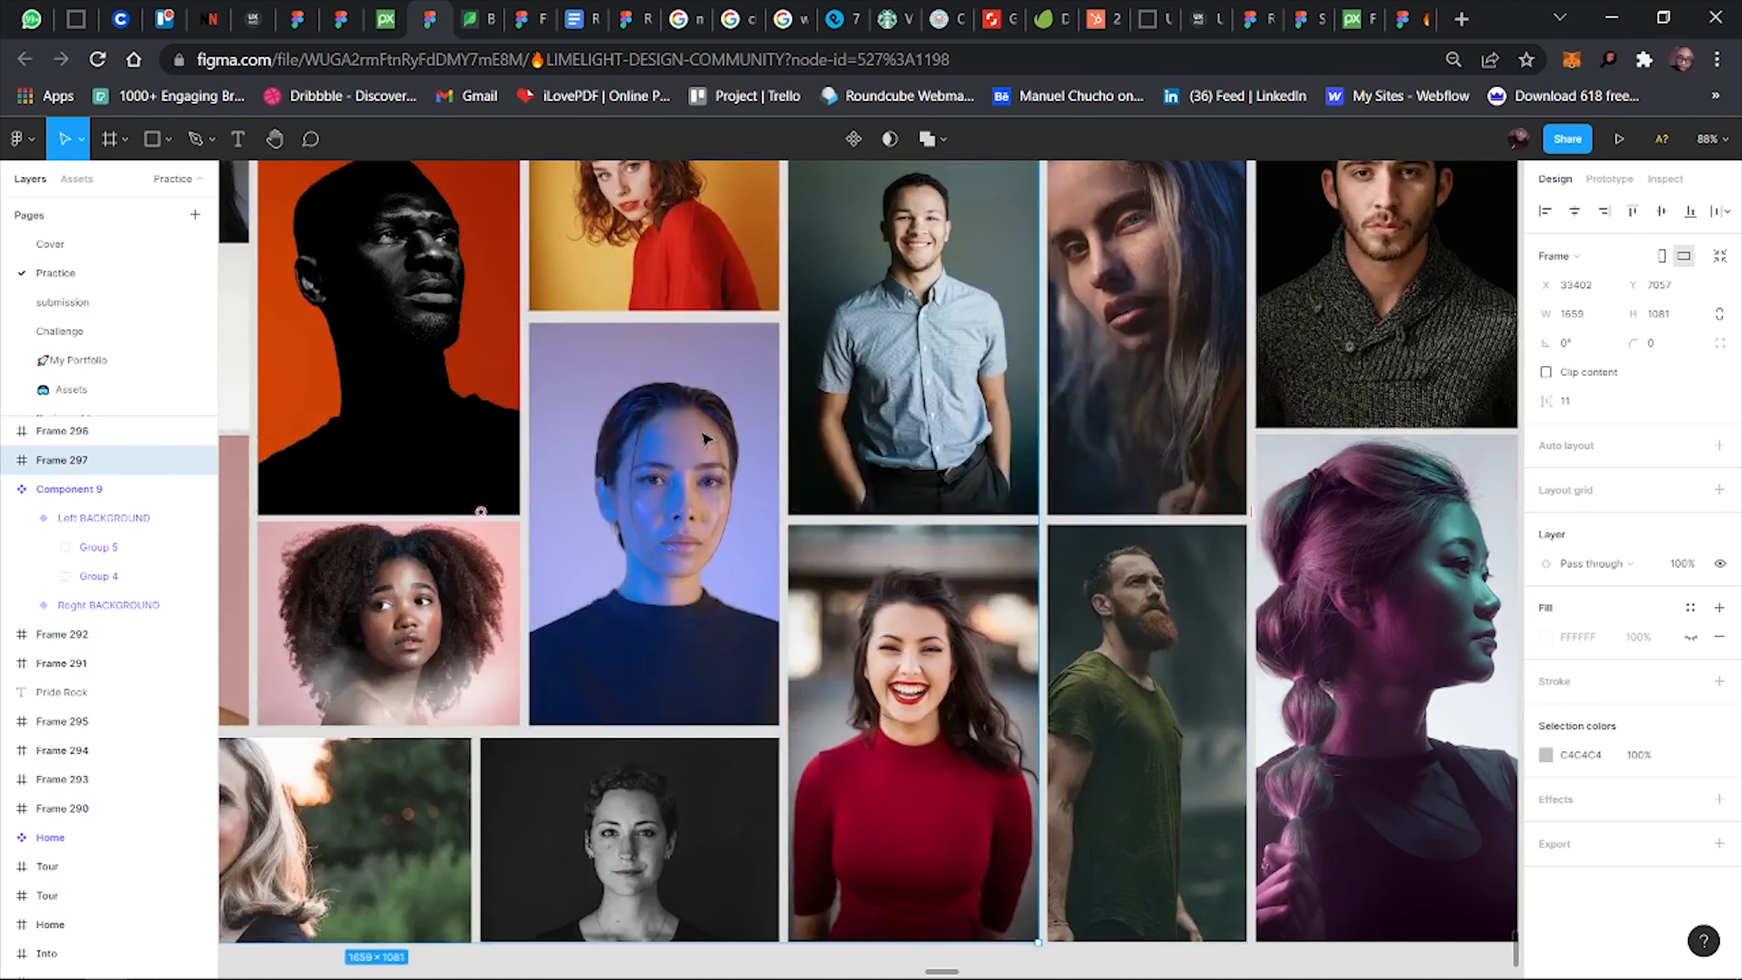
pyautogui.hscroll(2, 707, 439)
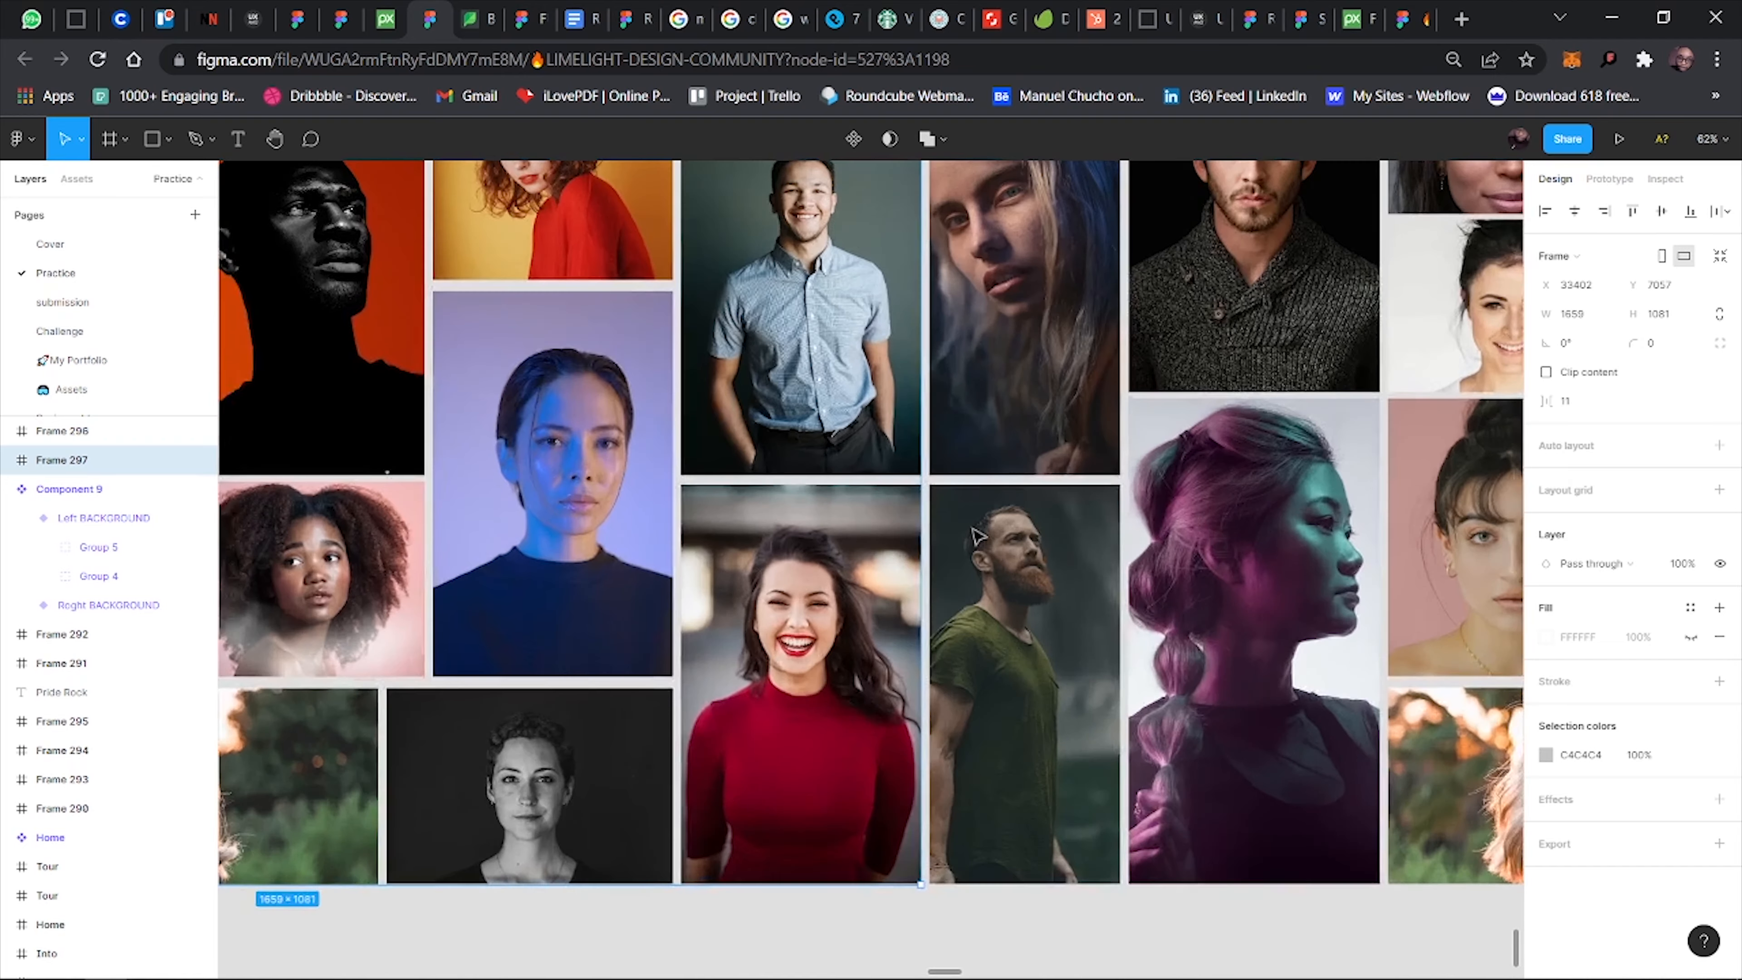
pyautogui.scroll(3, 912, 439)
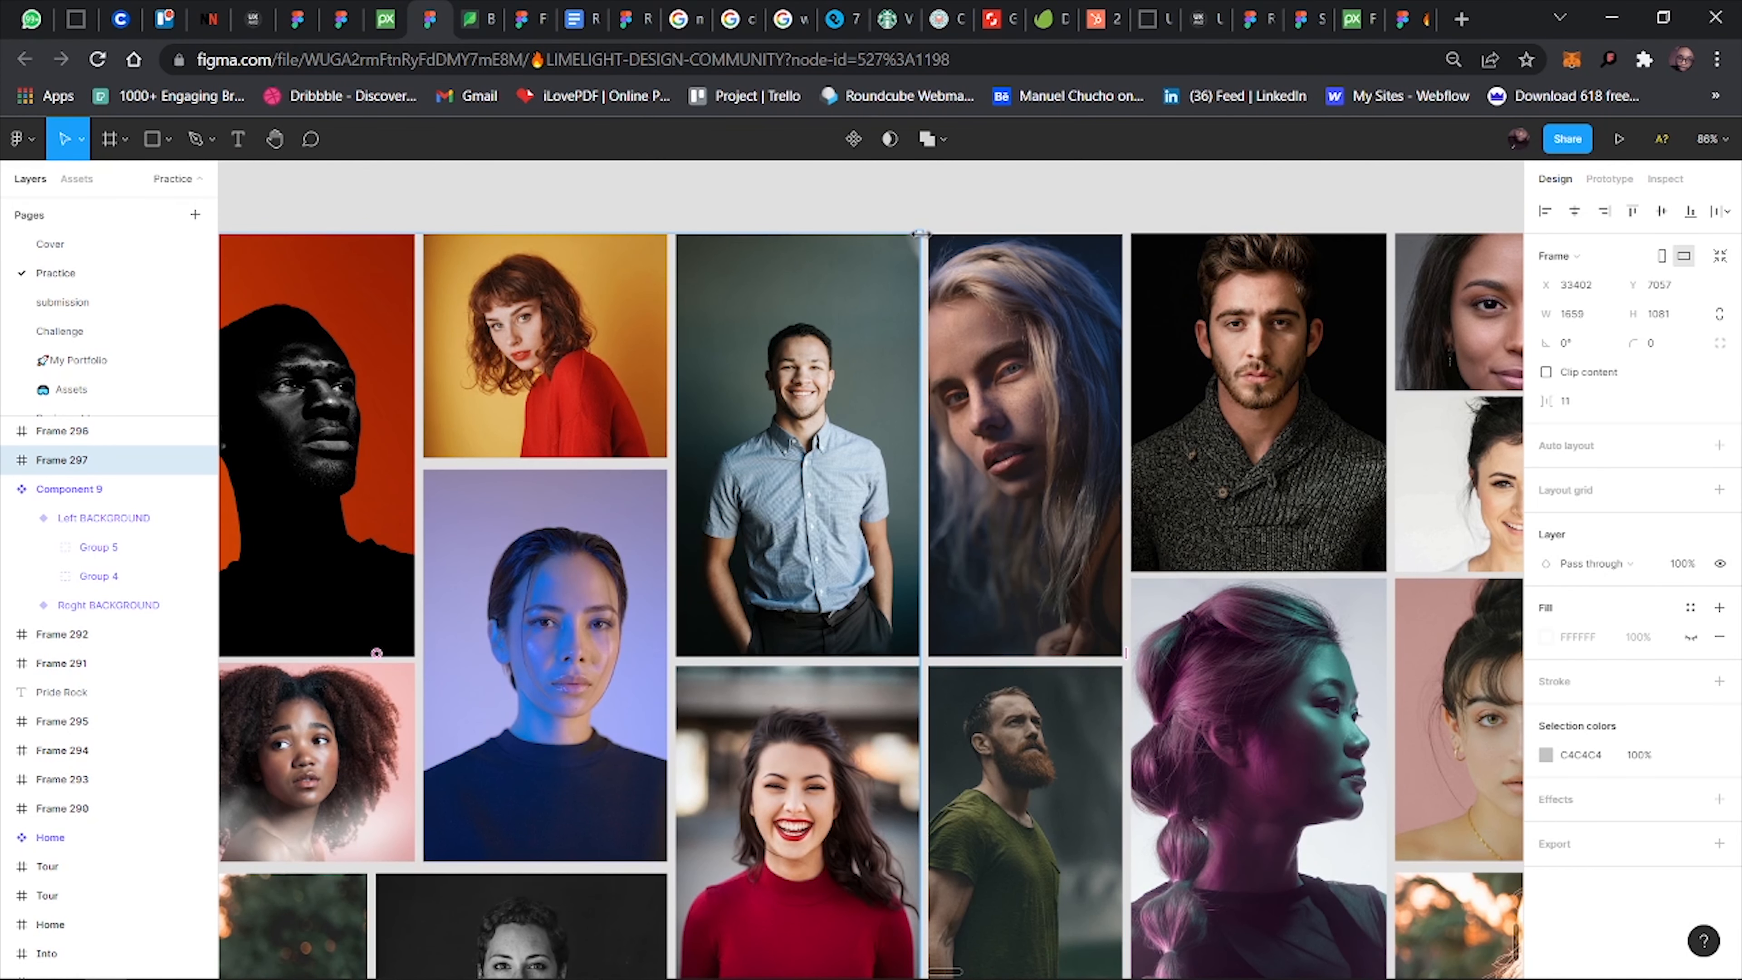
pyautogui.moveTo(920, 267); pyautogui.dragTo(1123, 282)
pyautogui.scroll(-5, 881, 284)
pyautogui.click(1547, 372)
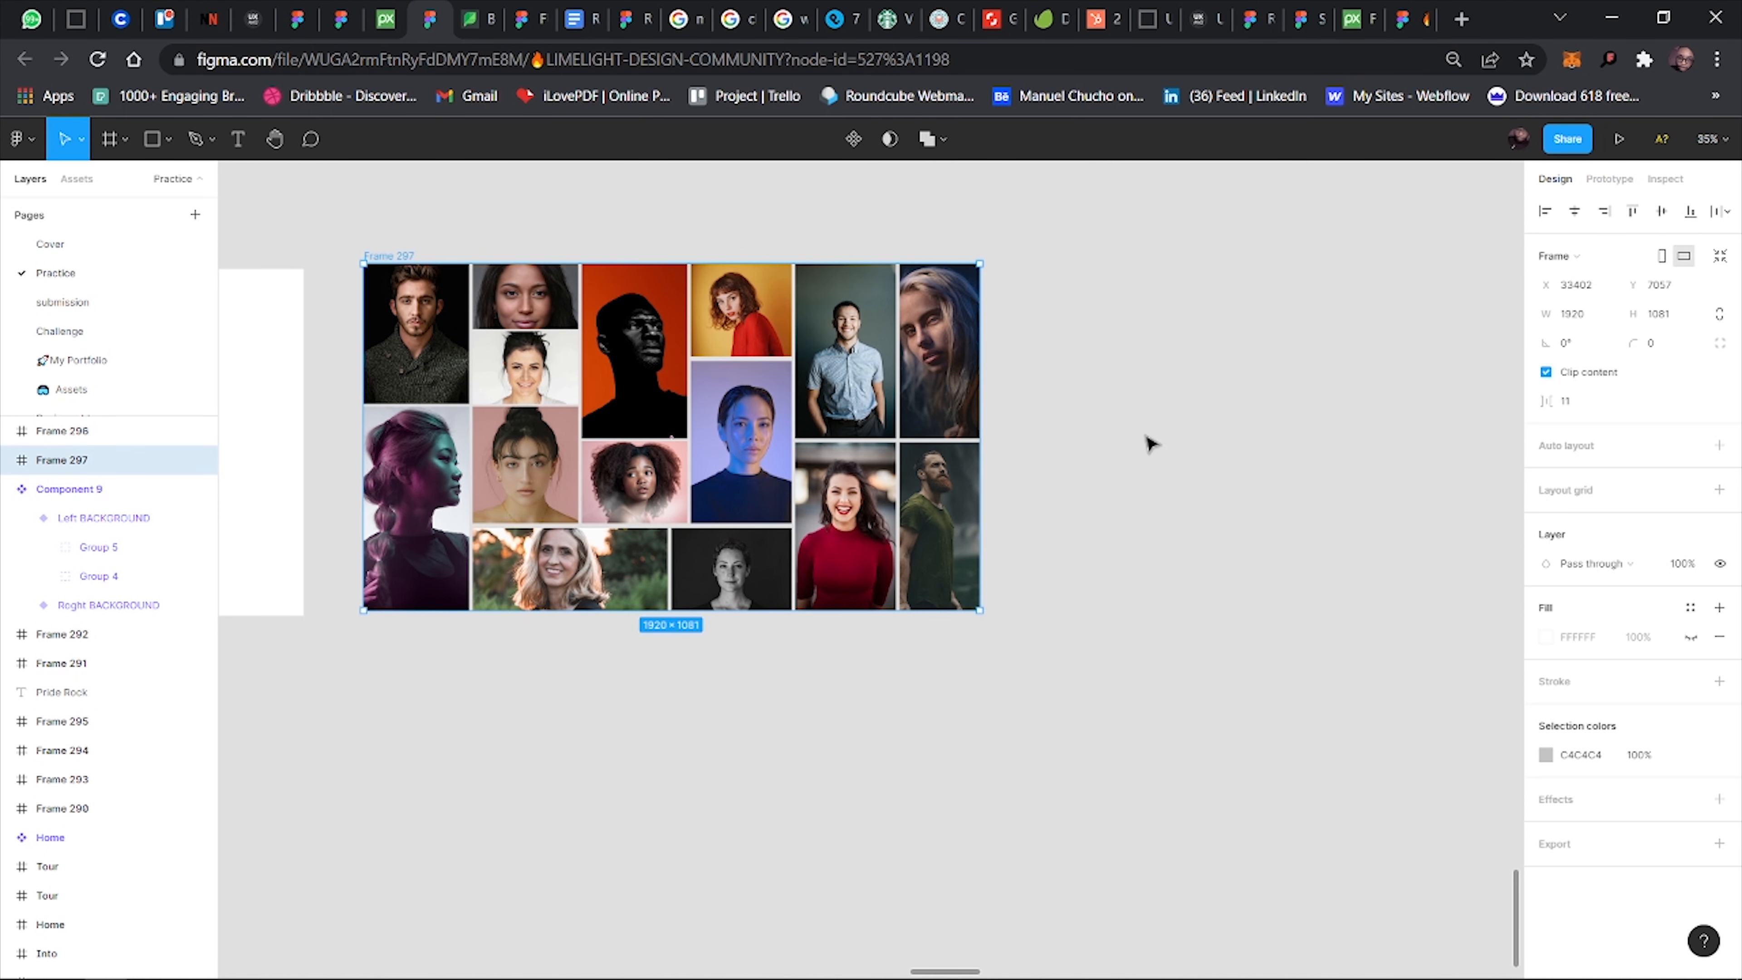
# Duplicate the clipped collage frame and place the copy directly below the original.
pyautogui.hscroll(-3, 706, 354)
pyautogui.scroll(-1, 570, 426)
pyautogui.moveTo(508, 292); pyautogui.dragTo(508, 589)
# Select both collage frames and move them together farther right on the canvas, away from the blank frame.
pyautogui.moveTo(460, 271); pyautogui.dragTo(1014, 888)
pyautogui.moveTo(872, 732); pyautogui.dragTo(1040, 722)
pyautogui.scroll(-2, 1040, 722)
pyautogui.scroll(2, 1040, 722)
pyautogui.click(1483, 569)
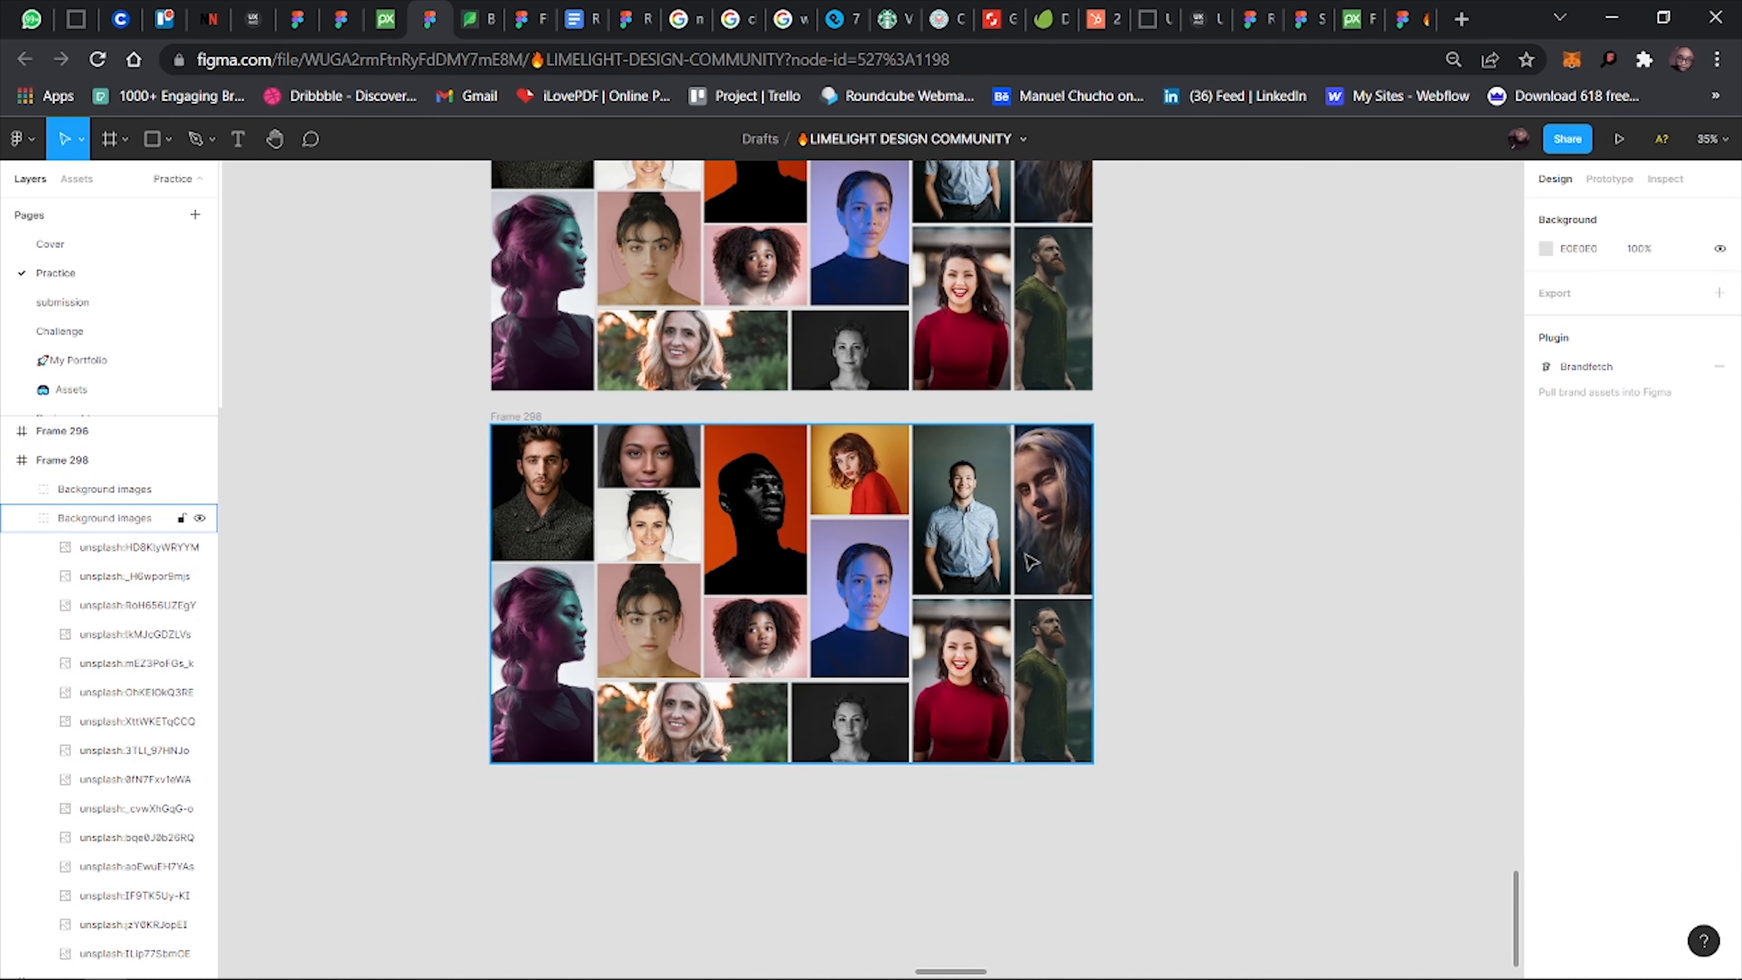
# Shift both Background images groups inside the lower collage frame left until the second collage nearly fills the frame, leaving a sliver of the first.
pyautogui.click(531, 419)
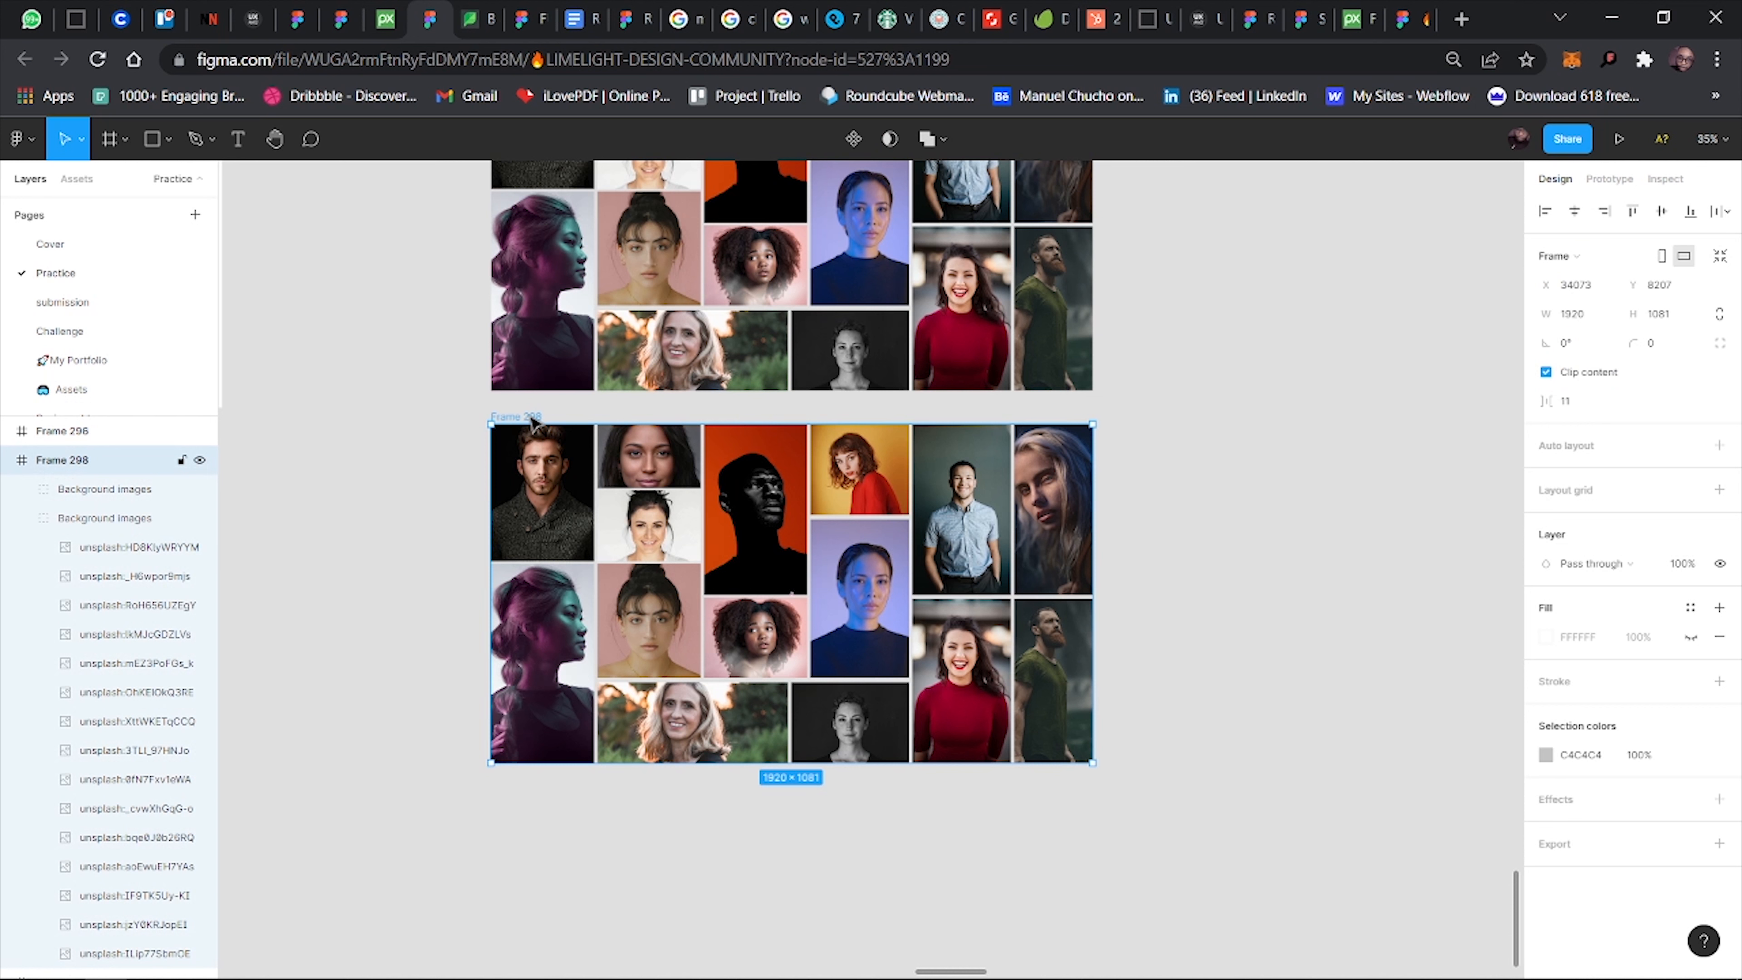
pyautogui.press('Return')
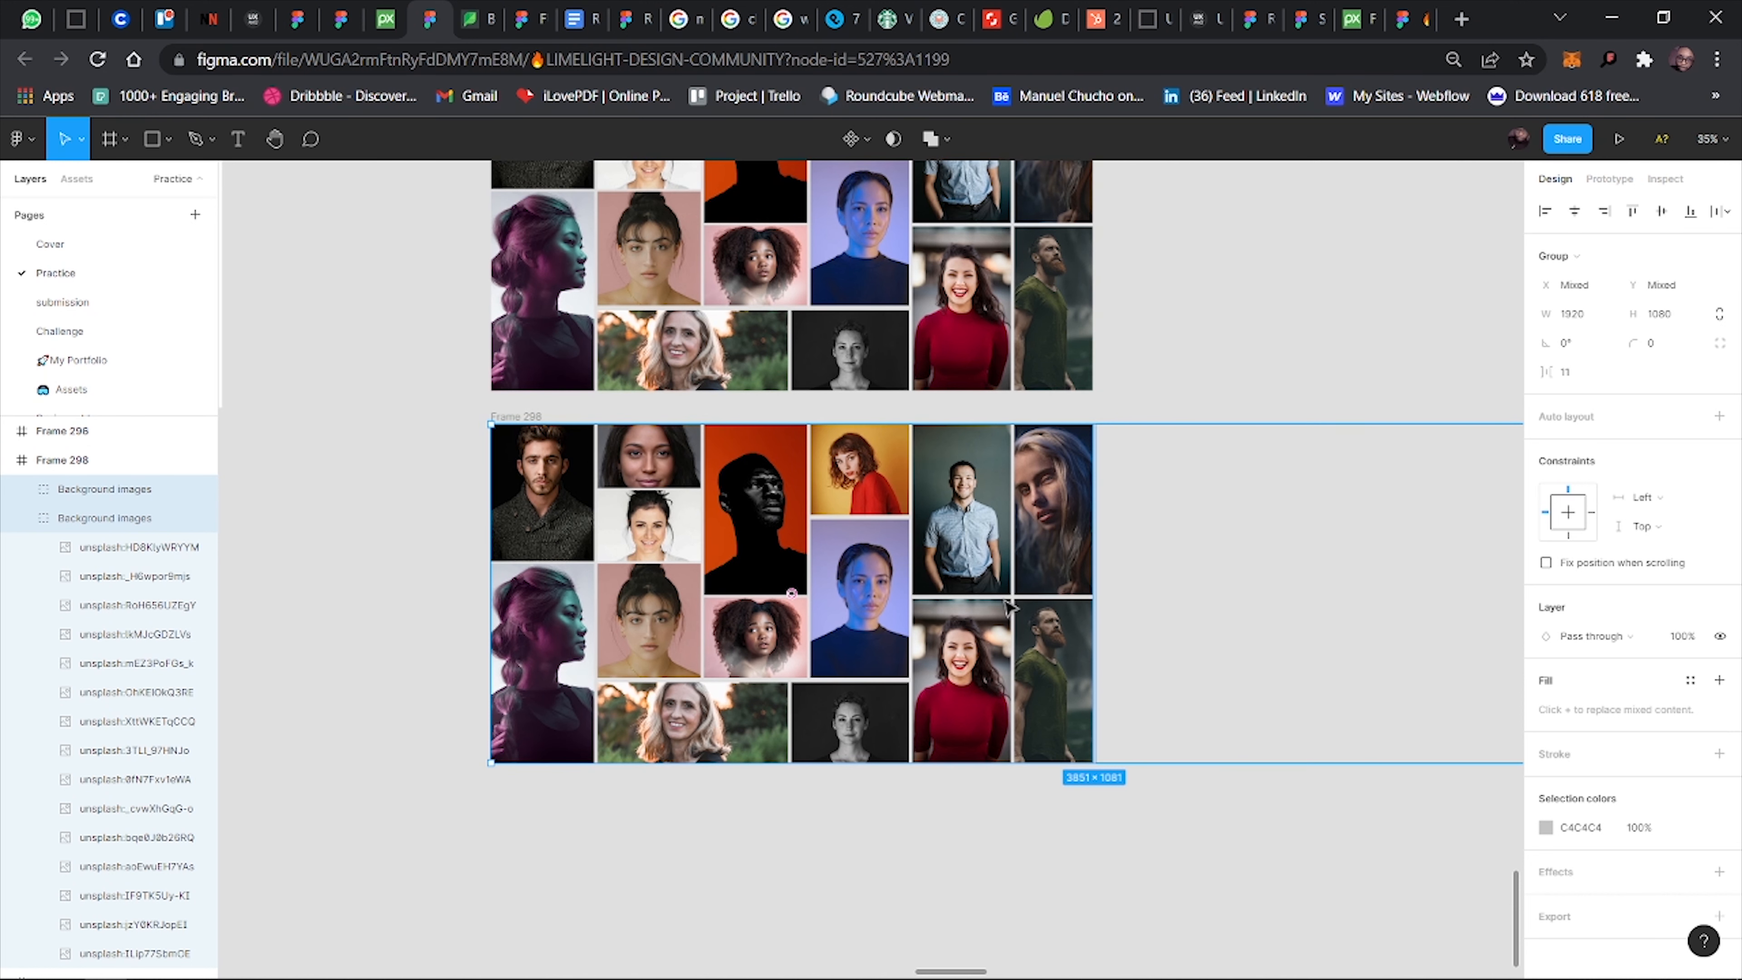
pyautogui.hscroll(5, 852, 564)
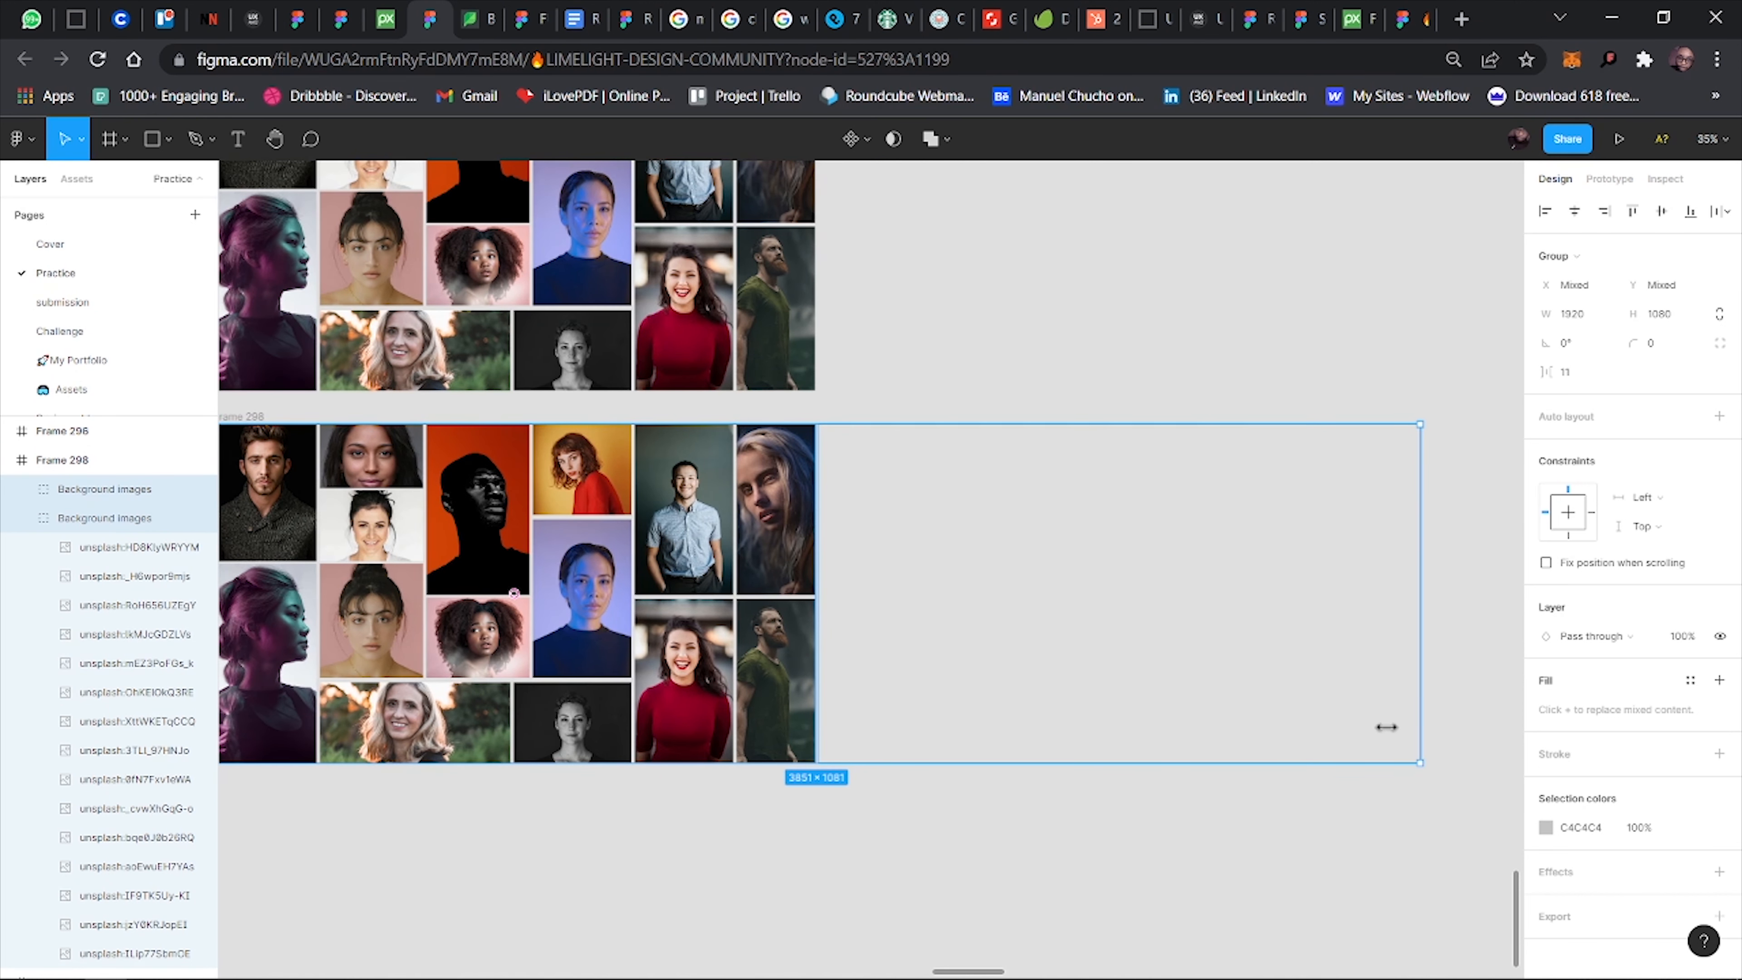
pyautogui.hscroll(-4, 961, 755)
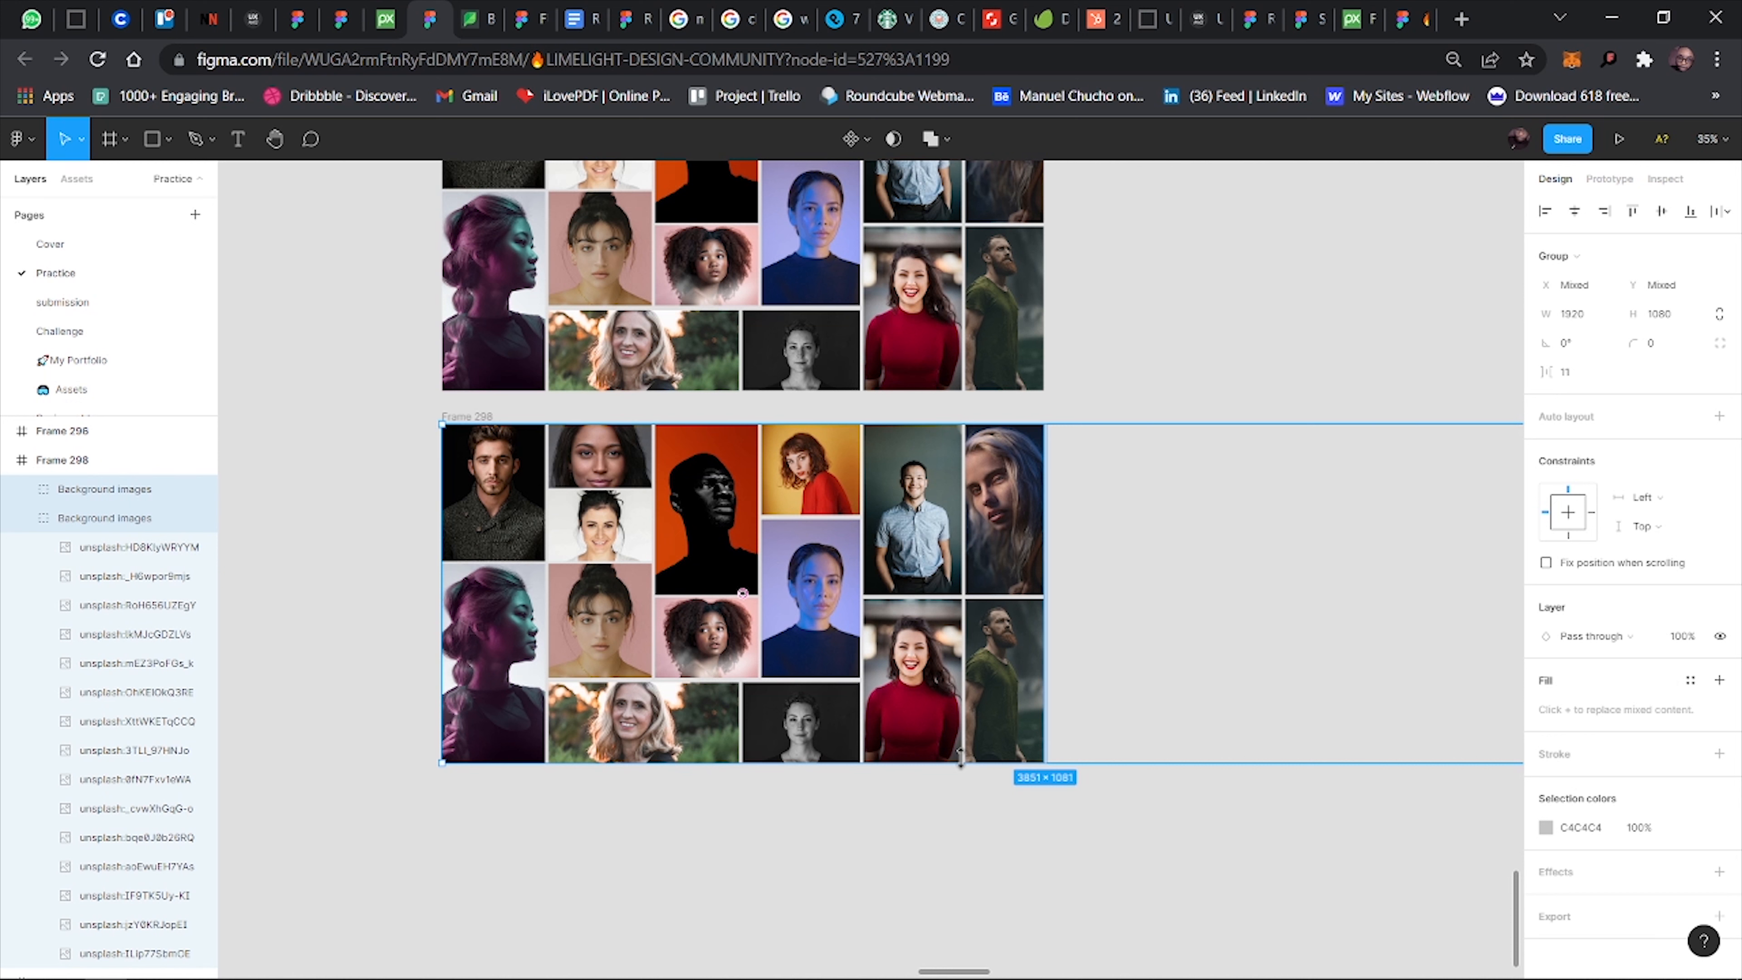
pyautogui.hotkey('shift', 'Left')
pyautogui.hotkey('shift', 'Left')
pyautogui.hotkey('shift', 'Left')
pyautogui.hotkey('shift', 'Left')
pyautogui.hotkey('shift', 'Left')
pyautogui.hotkey('shift', 'Left')
pyautogui.hotkey('shift', 'Left')
pyautogui.hotkey('shift', 'Left')
pyautogui.hotkey('shift', 'Left')
pyautogui.hotkey('shift', 'Left')
pyautogui.hotkey('shift', 'Left')
pyautogui.hotkey('shift', 'Left')
pyautogui.hotkey('shift', 'Left')
pyautogui.hotkey('shift', 'Left')
pyautogui.hotkey('shift', 'Left')
pyautogui.hotkey('shift', 'Left')
pyautogui.hotkey('shift', 'Left')
pyautogui.hotkey('shift', 'Left')
pyautogui.hotkey('shift', 'Left')
pyautogui.hotkey('shift', 'Left')
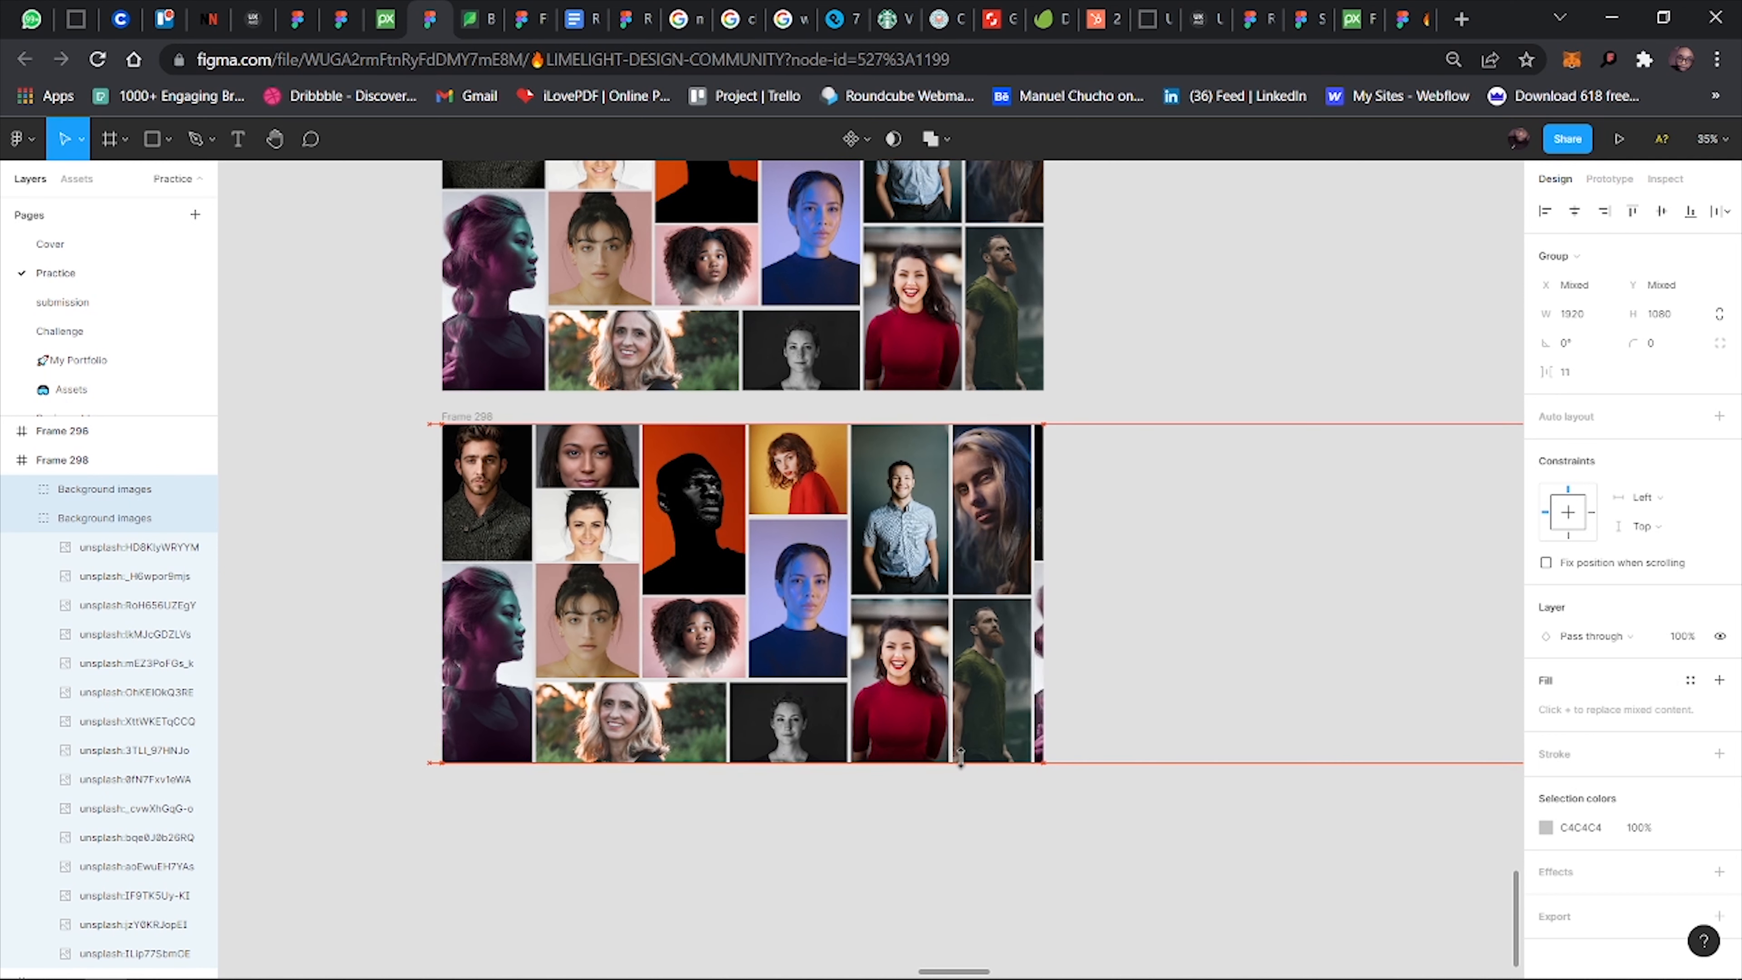
pyautogui.hotkey('shift', 'Left')
pyautogui.hotkey('shift', 'Left')
pyautogui.hotkey('shift', 'Left')
pyautogui.hotkey('shift', 'Left')
pyautogui.hotkey('shift', 'Left')
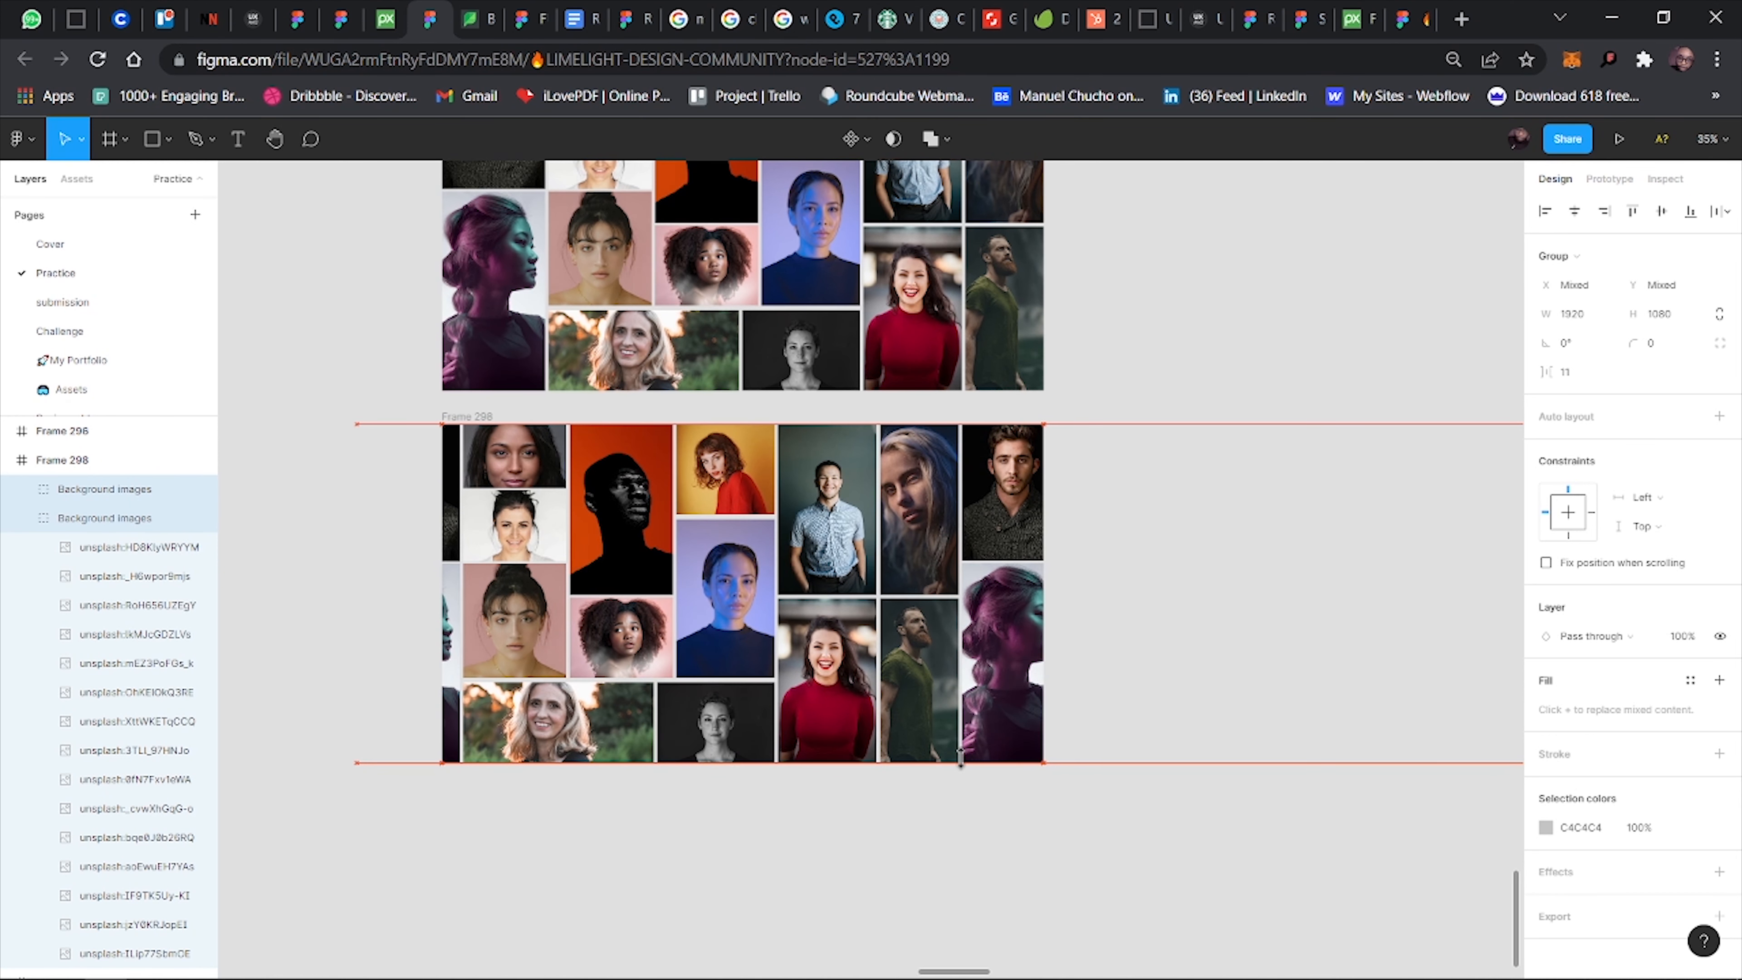
pyautogui.hotkey('shift', 'Left')
pyautogui.hotkey('shift', 'Left')
pyautogui.hotkey('shift', 'Left')
pyautogui.hotkey('shift', 'Left')
pyautogui.hotkey('shift', 'Left')
pyautogui.hotkey('shift', 'Left')
pyautogui.hotkey('shift', 'Left')
pyautogui.hotkey('shift', 'Left')
pyautogui.hotkey('shift', 'Left')
pyautogui.hotkey('shift', 'Left')
pyautogui.hotkey('shift', 'Left')
pyautogui.hotkey('shift', 'Left')
pyautogui.hotkey('shift', 'Left')
pyautogui.hotkey('shift', 'Left')
pyautogui.hotkey('shift', 'Left')
pyautogui.hotkey('shift', 'Left')
pyautogui.hotkey('shift', 'Left')
pyautogui.hotkey('shift', 'Left')
pyautogui.hotkey('shift', 'Left')
pyautogui.hotkey('shift', 'Left')
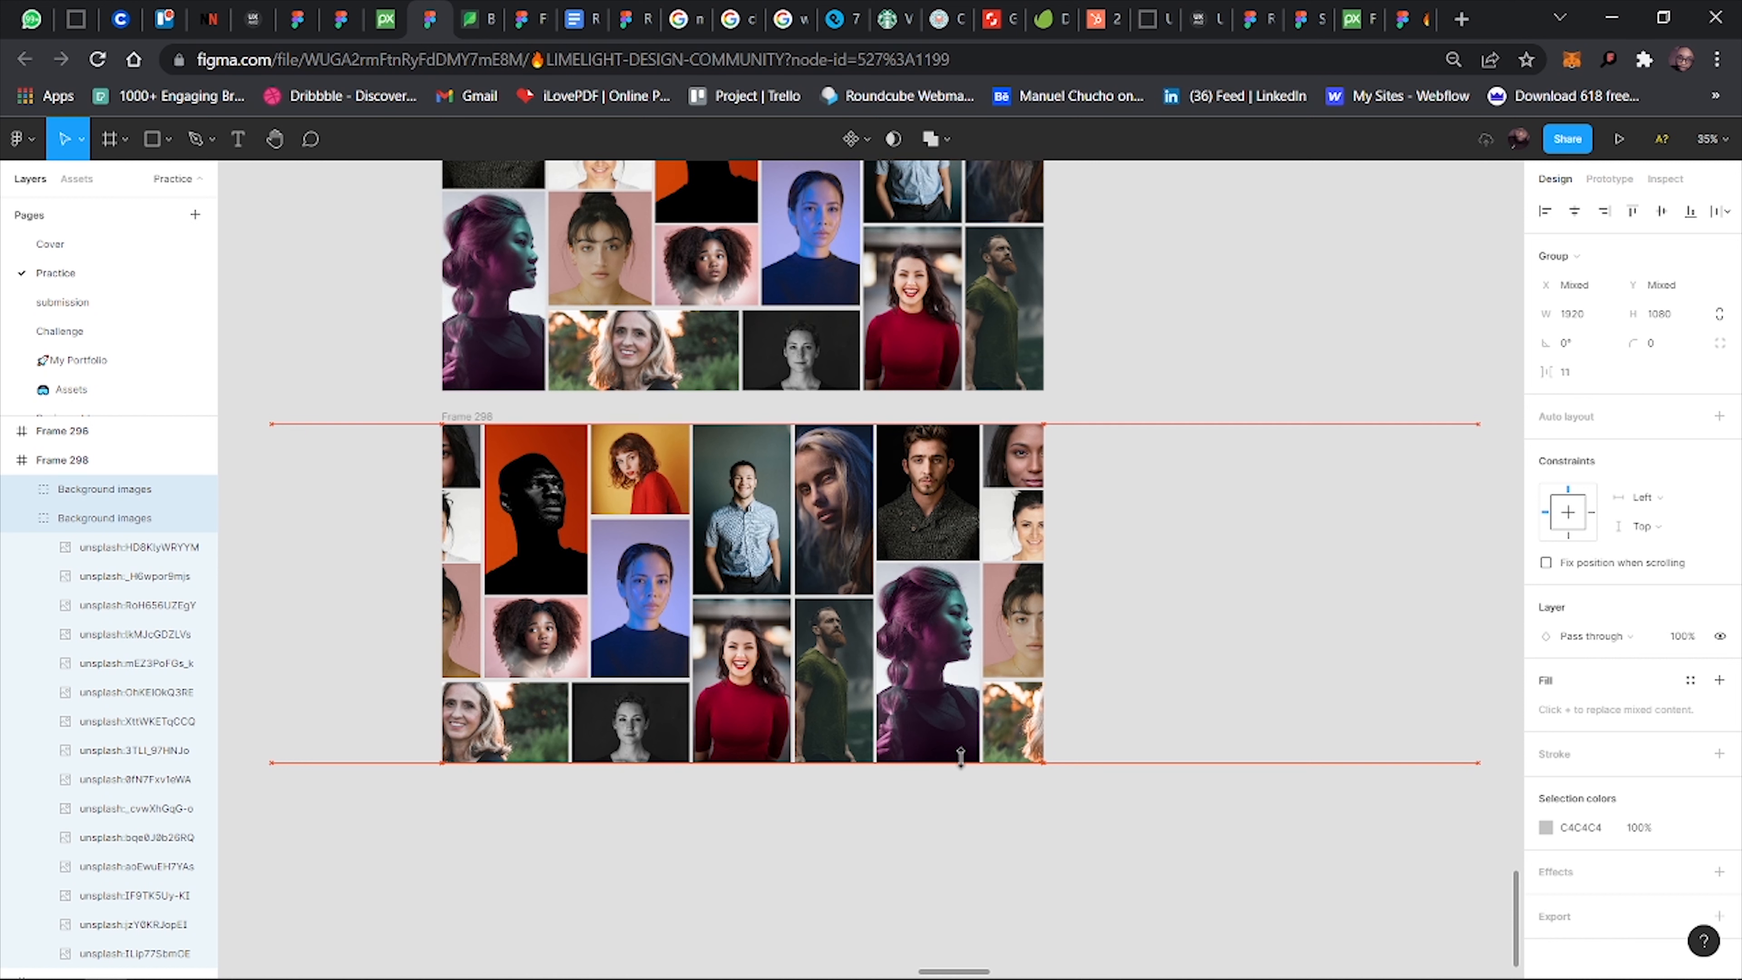
pyautogui.hotkey('shift', 'Left')
pyautogui.hotkey('shift', 'Left')
pyautogui.hotkey('shift', 'Left')
pyautogui.hotkey('shift', 'Left')
pyautogui.hotkey('shift', 'Left')
pyautogui.hotkey('shift', 'Left')
pyautogui.hotkey('shift', 'Left')
pyautogui.hotkey('shift', 'Left')
pyautogui.hotkey('shift', 'Left')
pyautogui.hotkey('shift', 'Left')
pyautogui.hotkey('shift', 'Left')
pyautogui.hotkey('shift', 'Left')
pyautogui.hotkey('shift', 'Left')
pyautogui.hotkey('shift', 'Left')
pyautogui.hotkey('shift', 'Left')
pyautogui.hotkey('shift', 'Left')
pyautogui.hotkey('shift', 'Left')
pyautogui.hotkey('shift', 'Left')
pyautogui.hotkey('shift', 'Left')
pyautogui.hotkey('shift', 'Left')
pyautogui.hotkey('shift', 'Left')
pyautogui.hotkey('shift', 'Left')
pyautogui.hotkey('shift', 'Left')
pyautogui.hotkey('shift', 'Left')
pyautogui.hotkey('shift', 'Left')
pyautogui.hotkey('shift', 'Left')
pyautogui.hotkey('shift', 'Left')
pyautogui.hotkey('shift', 'Left')
pyautogui.hotkey('shift', 'Left')
pyautogui.hotkey('shift', 'Left')
pyautogui.hotkey('shift', 'Left')
pyautogui.hotkey('shift', 'Left')
pyautogui.hotkey('shift', 'Left')
pyautogui.hotkey('shift', 'Left')
pyautogui.hotkey('shift', 'Left')
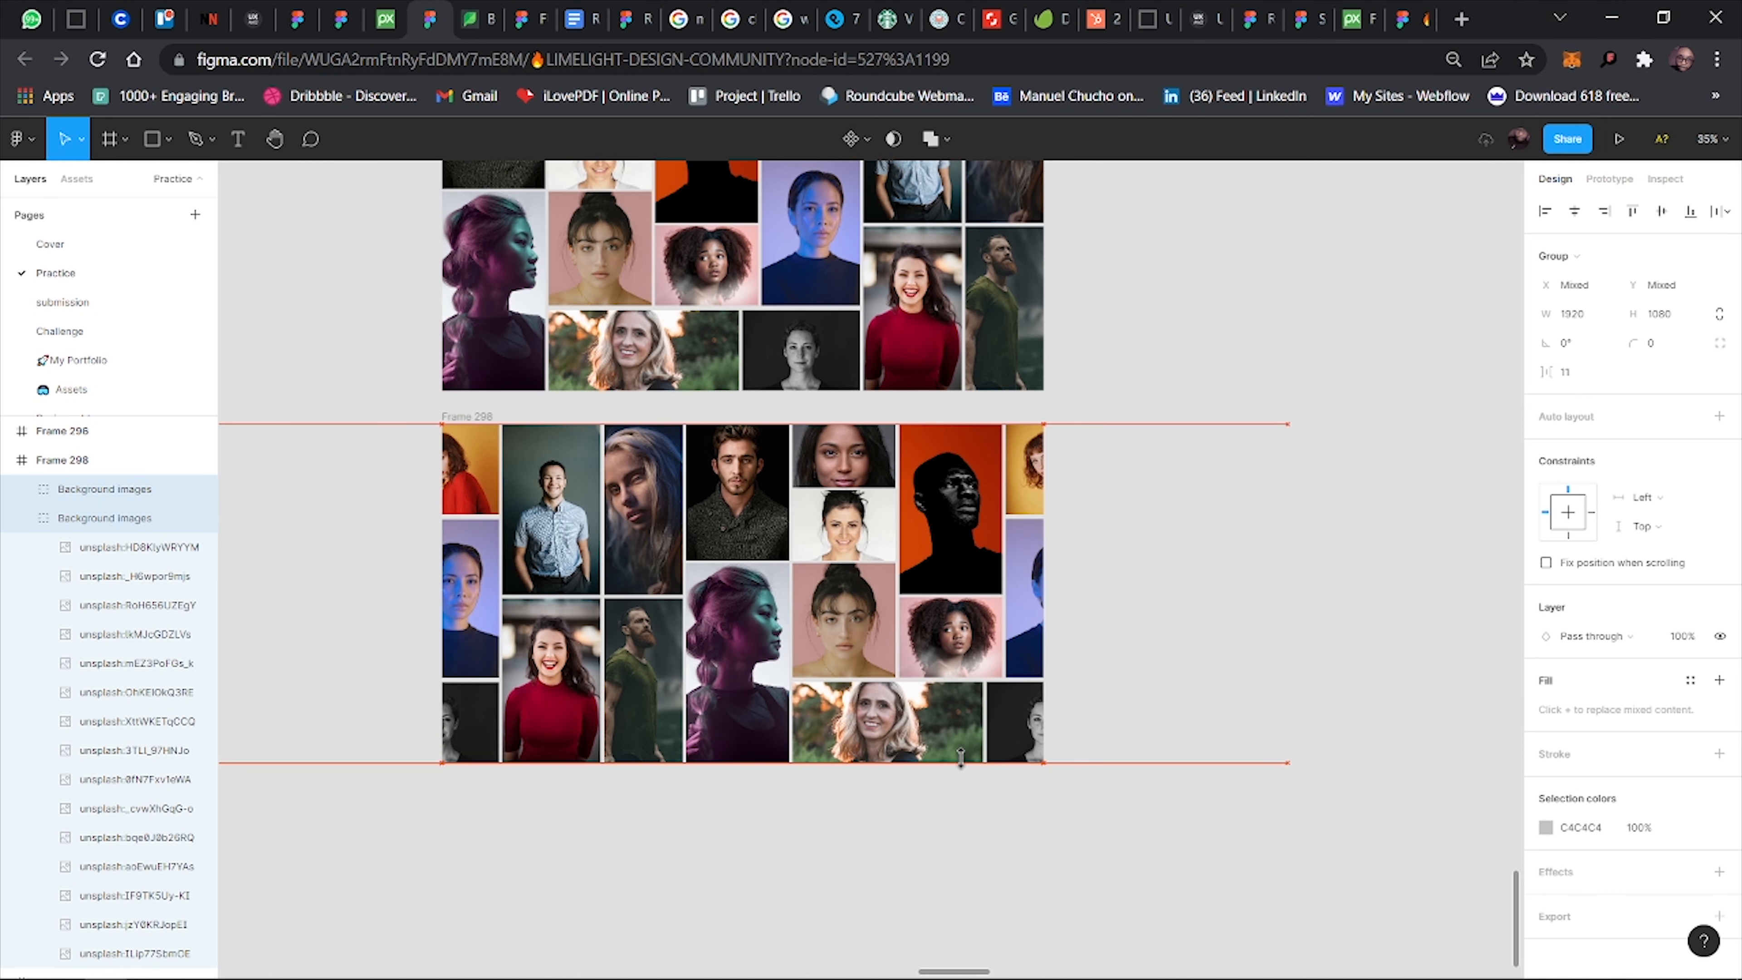
pyautogui.hotkey('shift', 'Left')
pyautogui.hotkey('shift', 'Left')
pyautogui.hotkey('shift', 'Left')
pyautogui.hotkey('shift', 'Left')
pyautogui.hotkey('shift', 'Left')
pyautogui.hotkey('shift', 'Left')
pyautogui.hotkey('shift', 'Left')
pyautogui.hotkey('shift', 'Left')
pyautogui.hotkey('shift', 'Left')
pyautogui.hotkey('shift', 'Left')
pyautogui.hotkey('shift', 'Left')
pyautogui.hotkey('shift', 'Left')
pyautogui.hotkey('shift', 'Left')
pyautogui.hotkey('shift', 'Left')
pyautogui.hotkey('shift', 'Left')
pyautogui.hotkey('shift', 'Left')
pyautogui.hotkey('shift', 'Left')
pyautogui.hotkey('shift', 'Left')
pyautogui.hotkey('shift', 'Left')
pyautogui.hotkey('shift', 'Left')
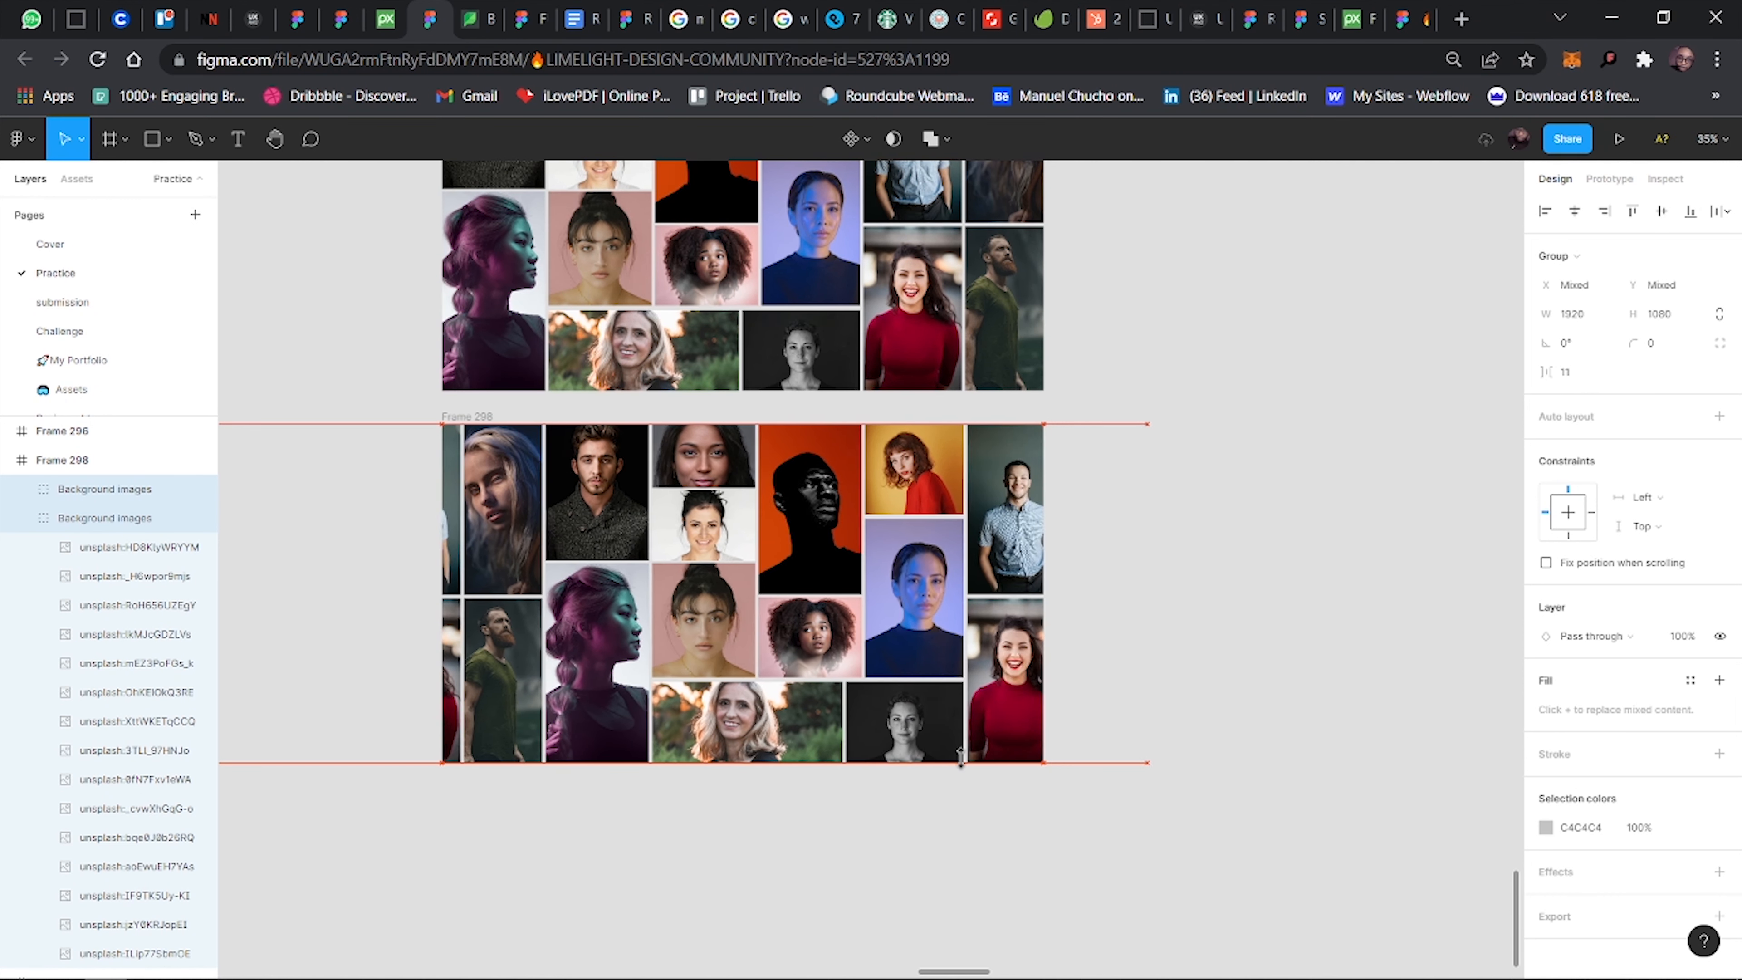
pyautogui.hotkey('shift', 'Left')
pyautogui.hotkey('shift', 'Left')
pyautogui.hotkey('shift', 'Left')
pyautogui.hotkey('shift', 'Left')
pyautogui.hotkey('shift', 'Left')
pyautogui.hotkey('shift', 'Left')
pyautogui.hotkey('shift', 'Left')
pyautogui.hotkey('shift', 'Left')
pyautogui.hotkey('shift', 'Left')
pyautogui.hotkey('shift', 'Left')
pyautogui.hotkey('shift', 'Left')
pyautogui.hotkey('shift', 'Left')
pyautogui.hotkey('shift', 'Left')
pyautogui.hotkey('shift', 'Left')
pyautogui.hotkey('shift', 'Left')
pyautogui.hotkey('shift', 'Left')
pyautogui.hotkey('shift', 'Left')
pyautogui.hotkey('shift', 'Left')
pyautogui.hotkey('shift', 'Left')
pyautogui.hotkey('shift', 'Left')
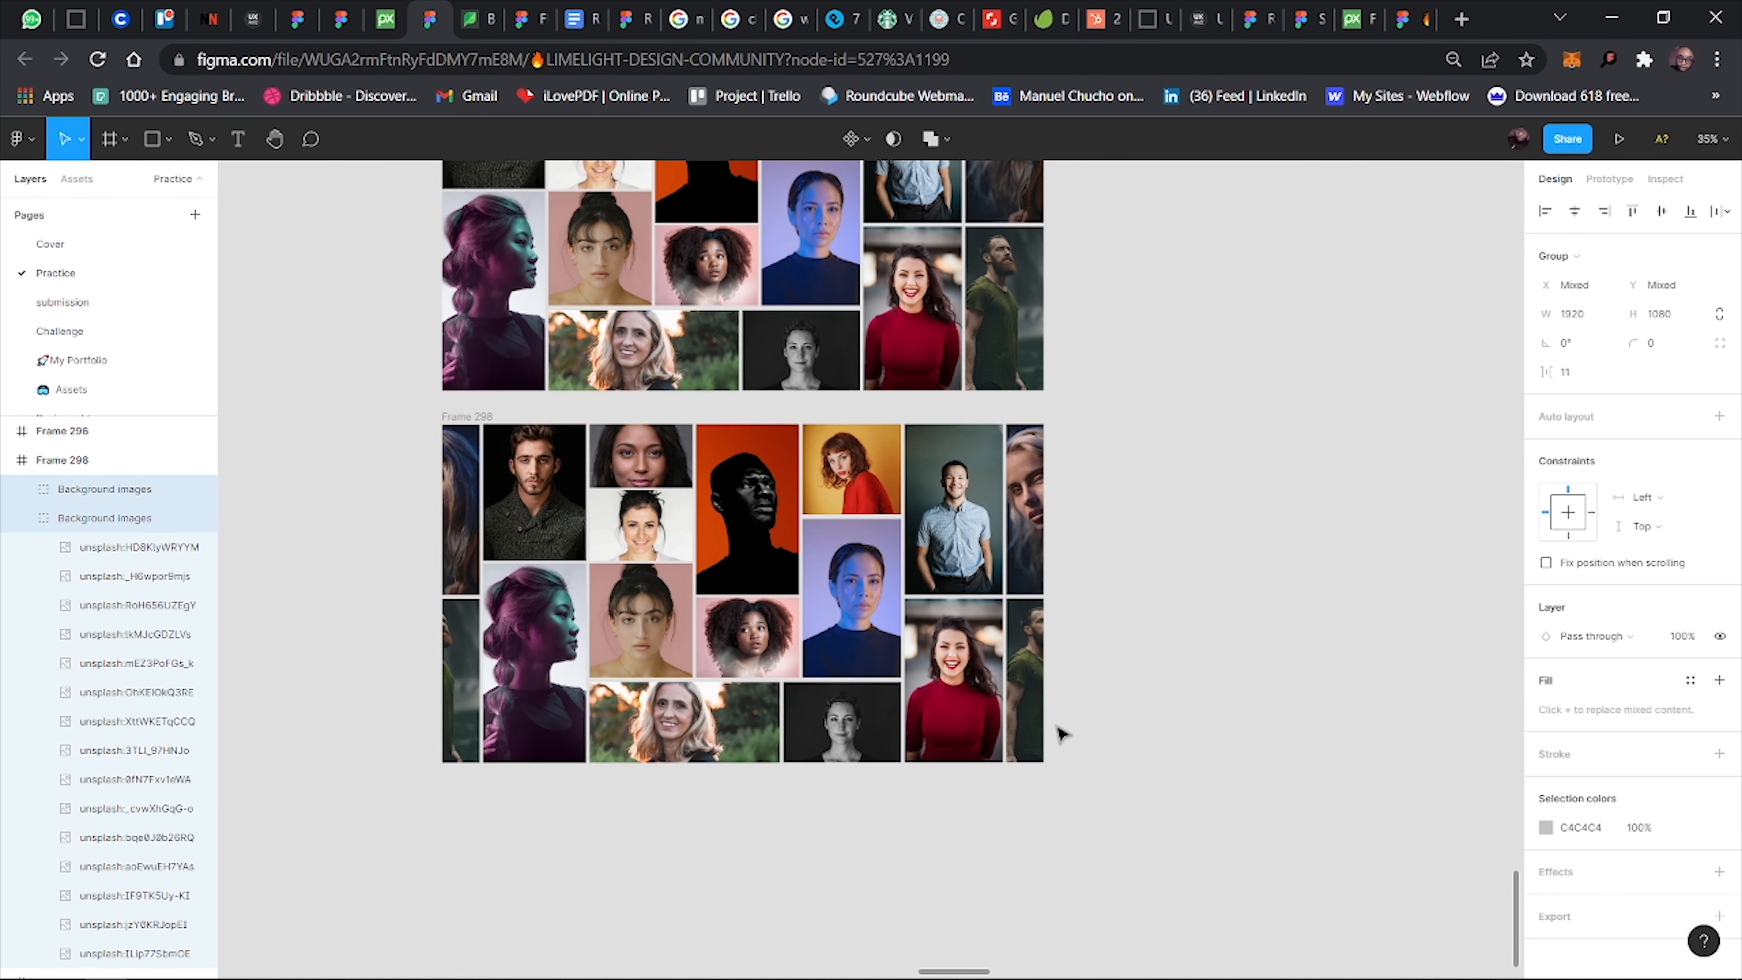
pyautogui.click(1305, 479)
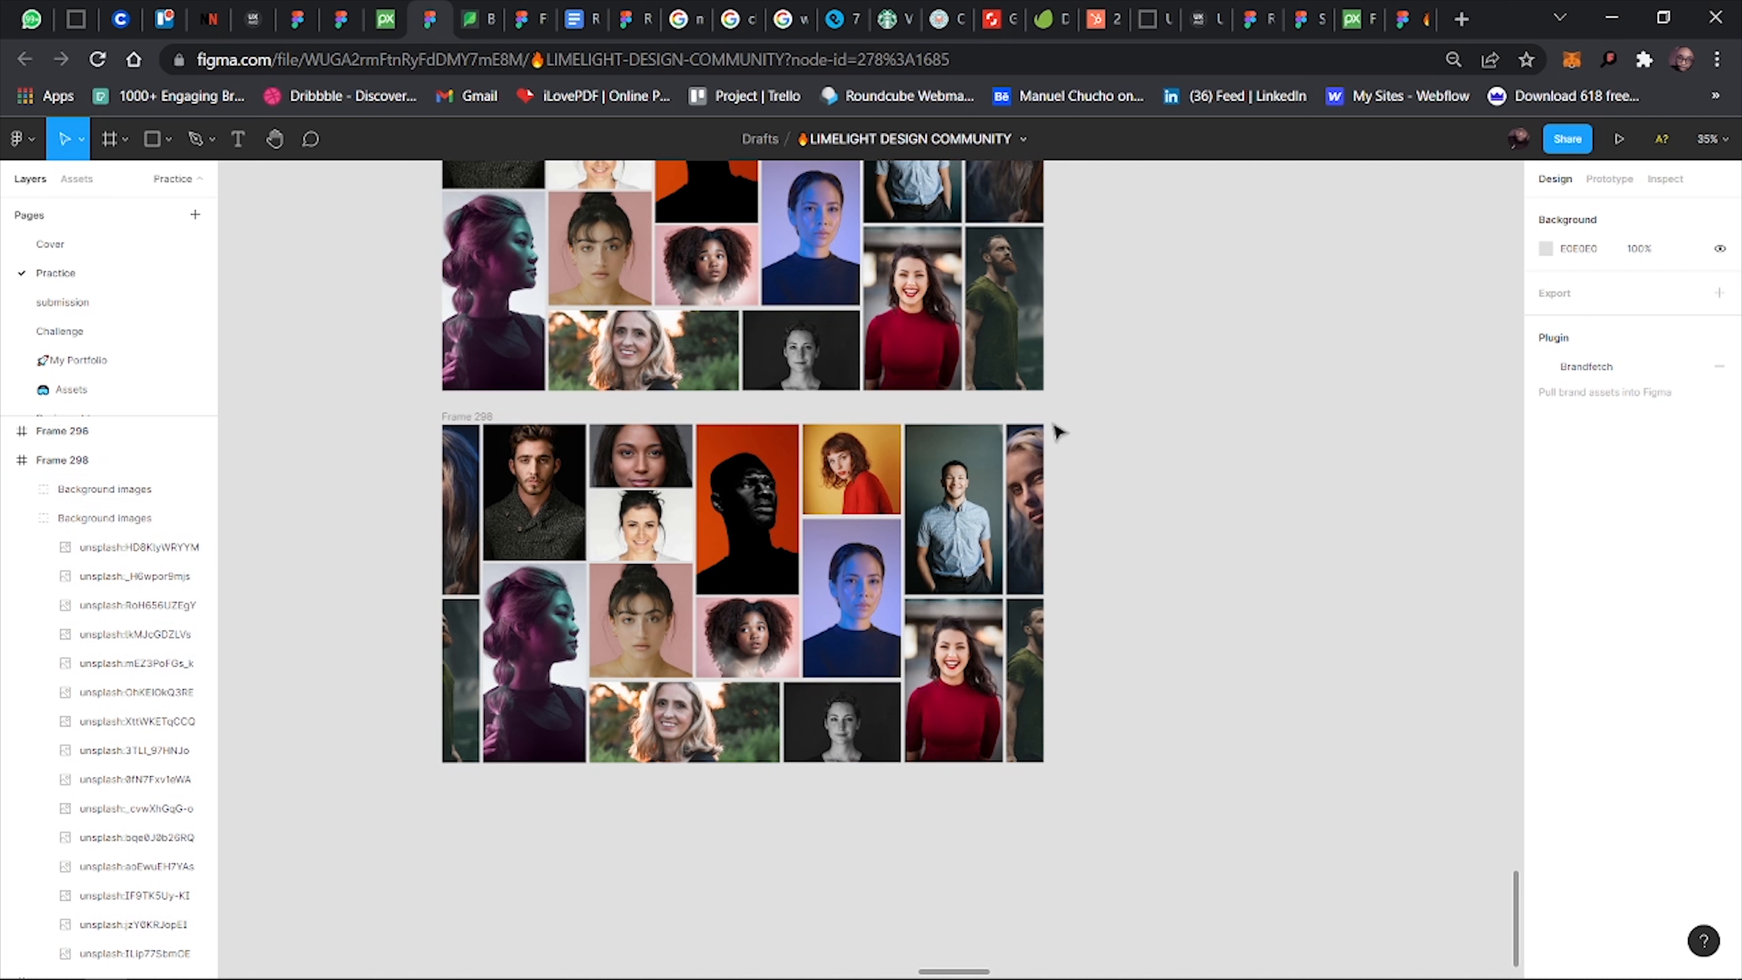
# Select the upper and lower collage frames and combine them into one component set with two variants.
pyautogui.click(494, 418)
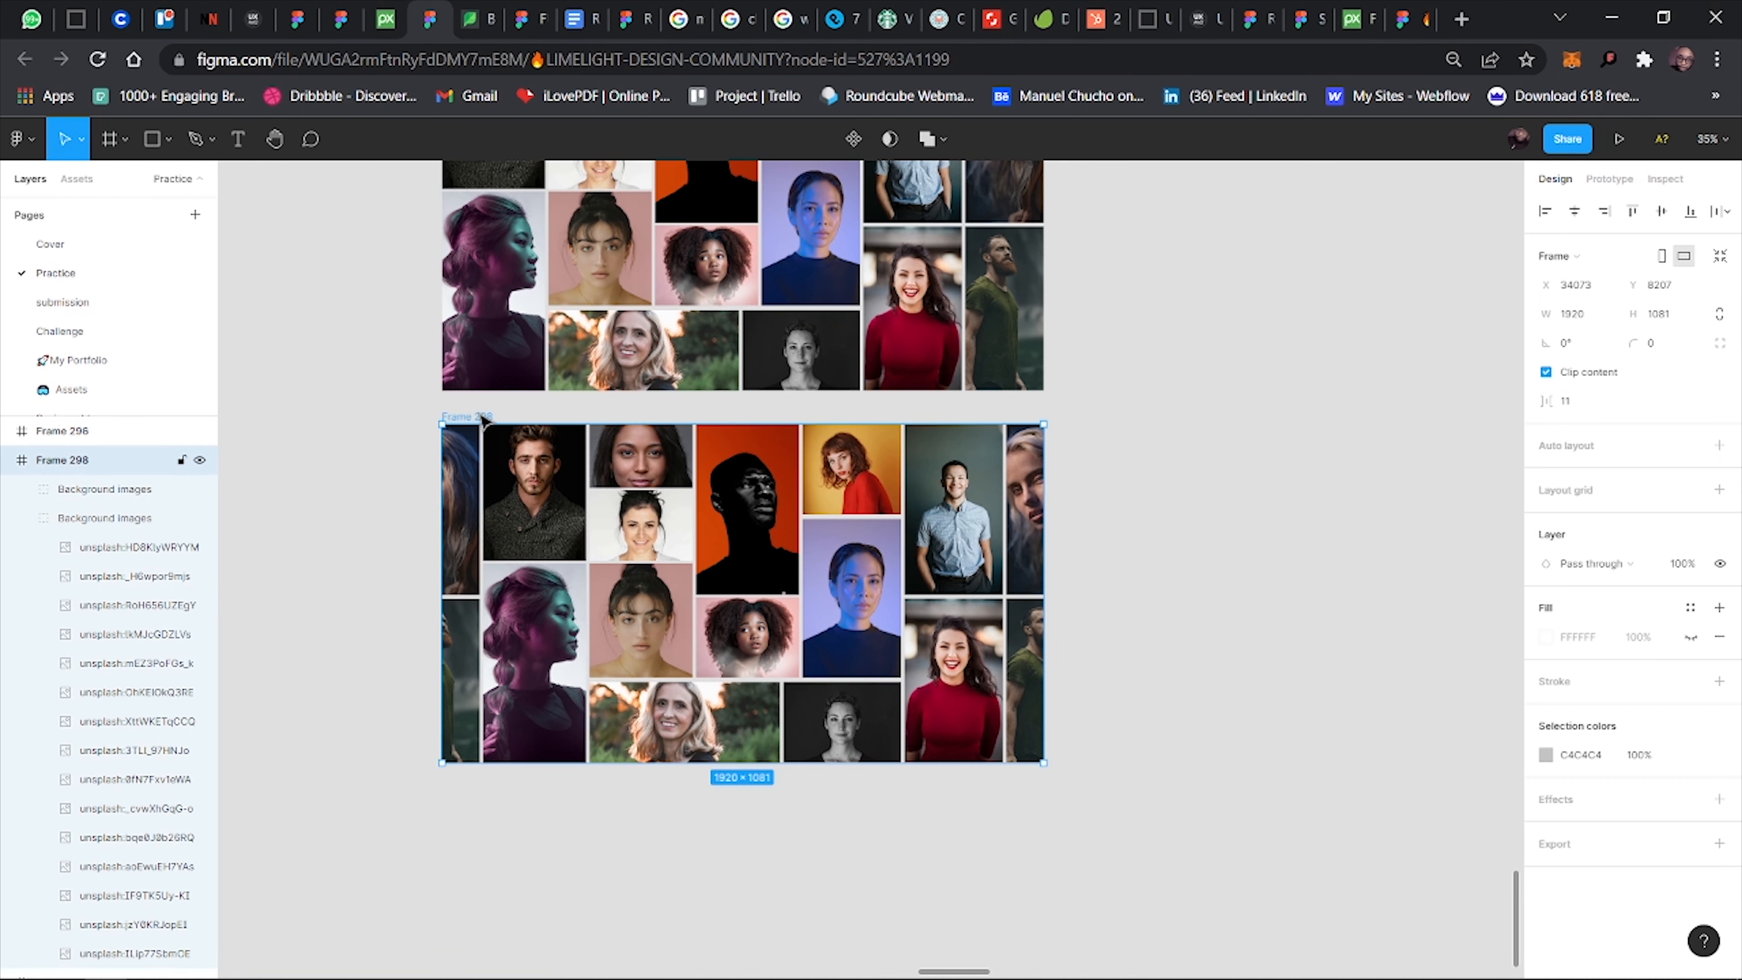
pyautogui.scroll(4, 486, 417)
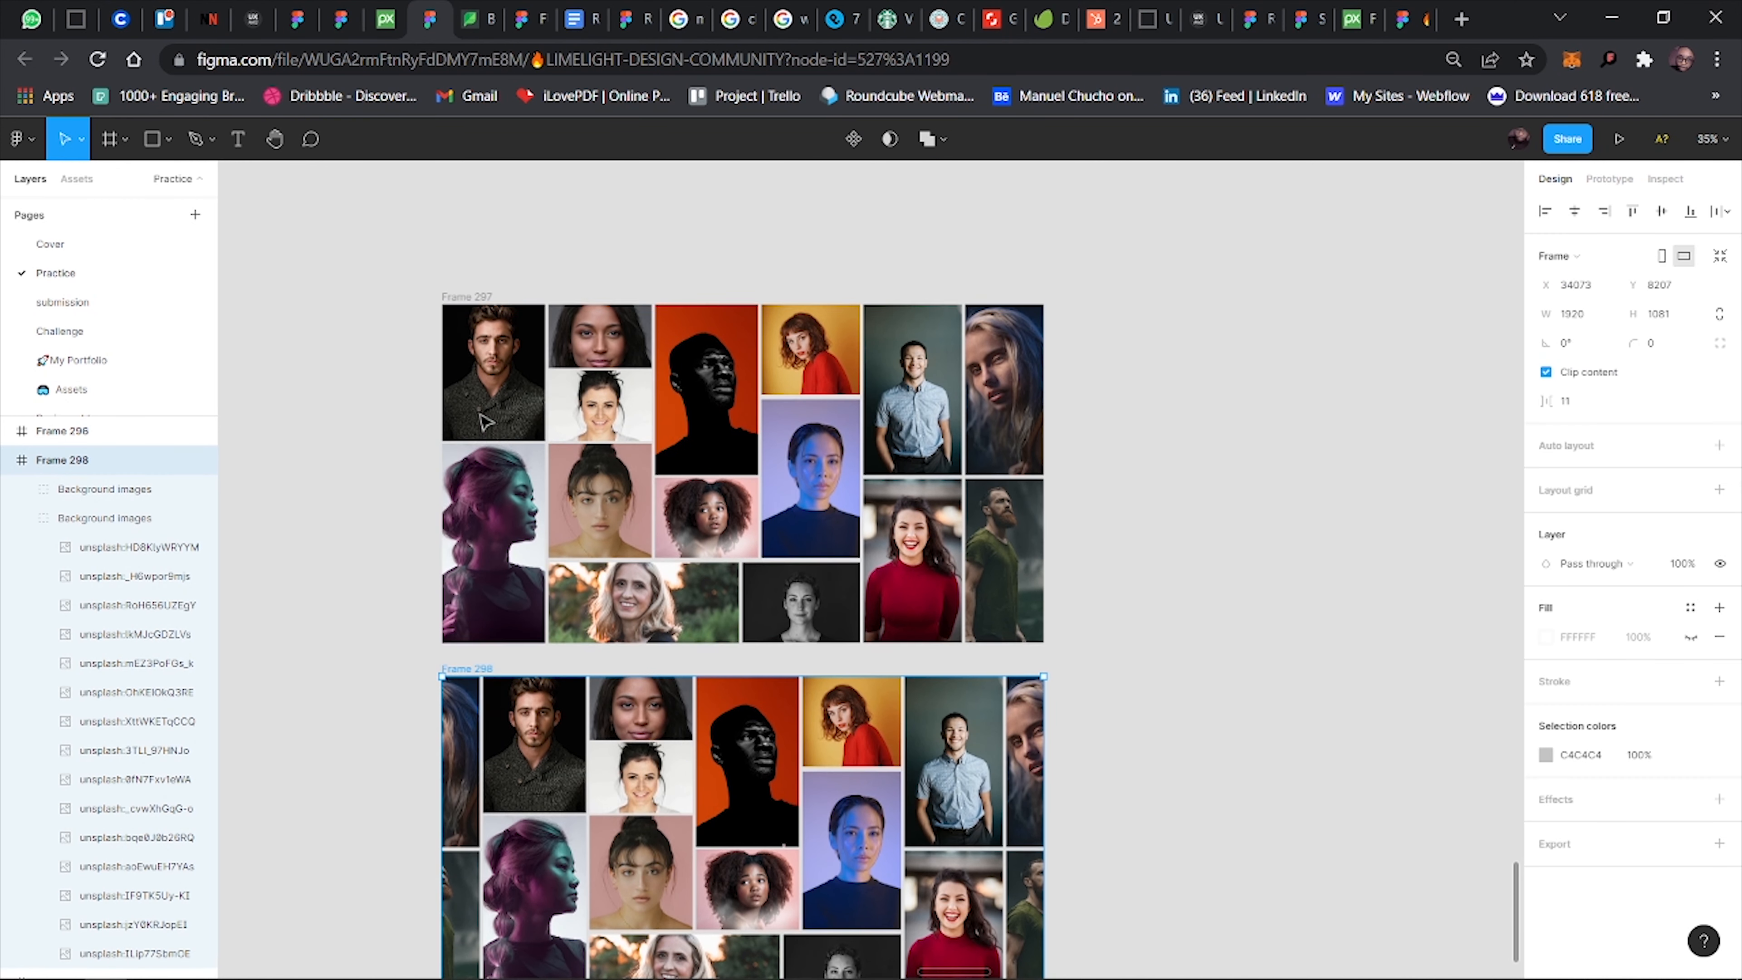
pyautogui.keyDown('shift'); pyautogui.click(484, 296); pyautogui.keyUp('shift')
pyautogui.click(855, 142)
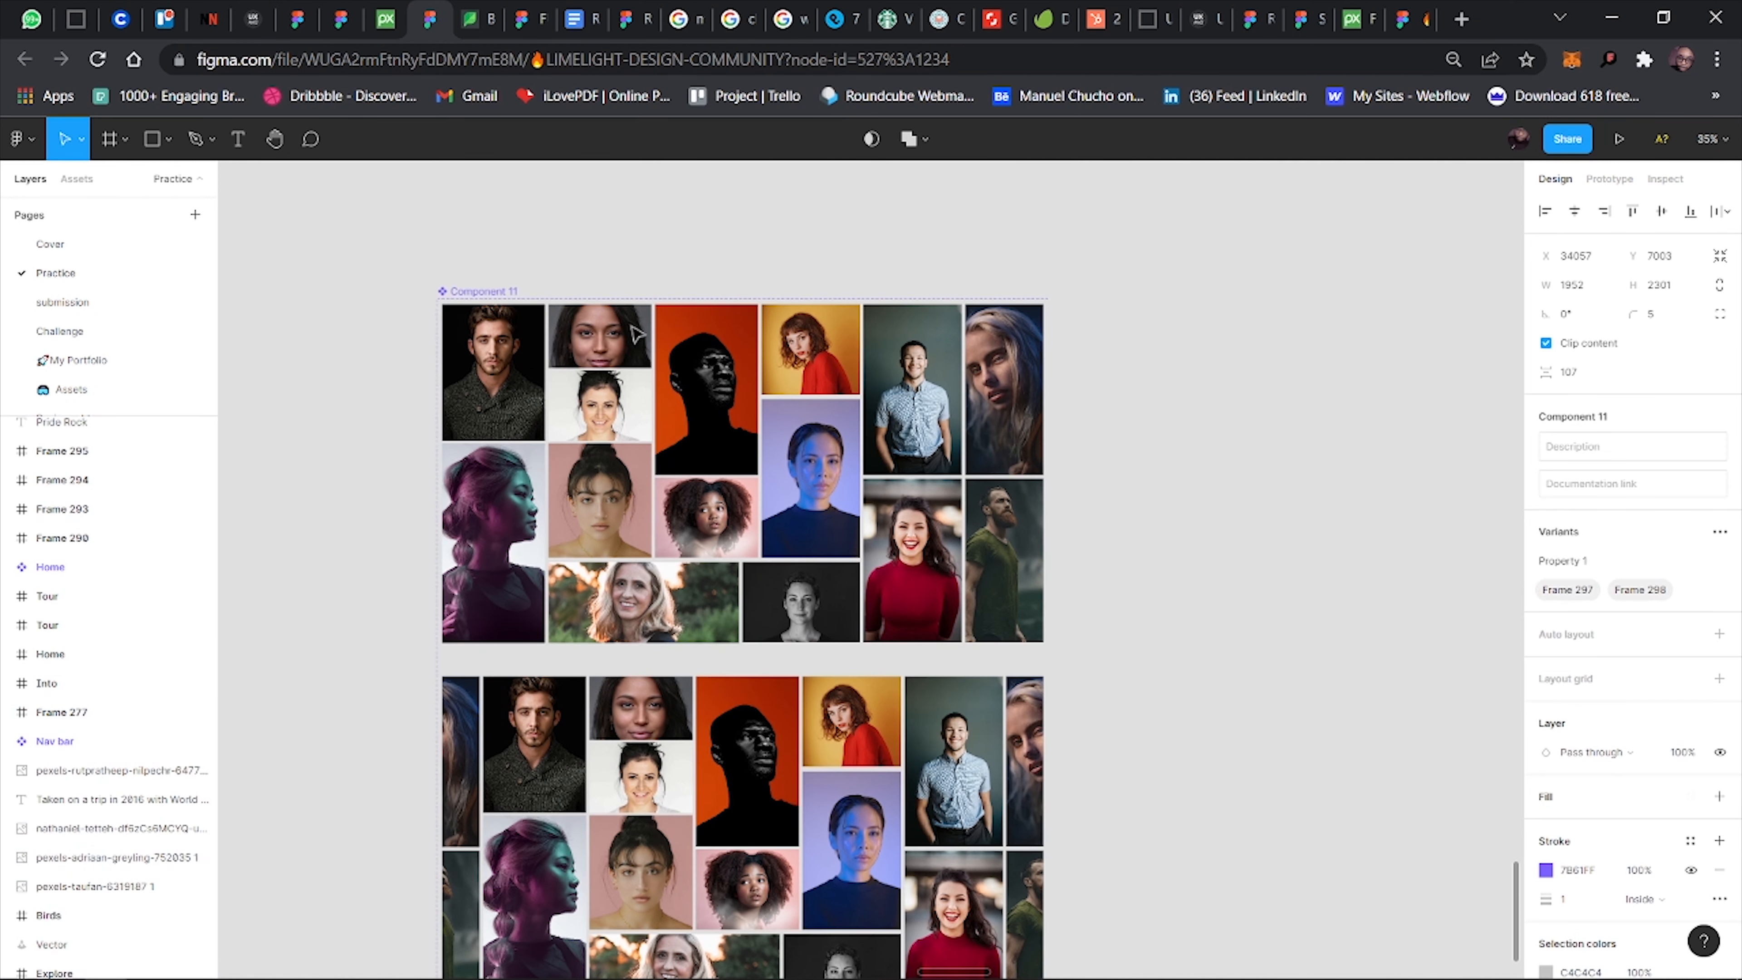
# Enlarge the component set's boundary on all four sides to about 2380 × 2589, leaving margins around both variants.
pyautogui.scroll(1, 621, 331)
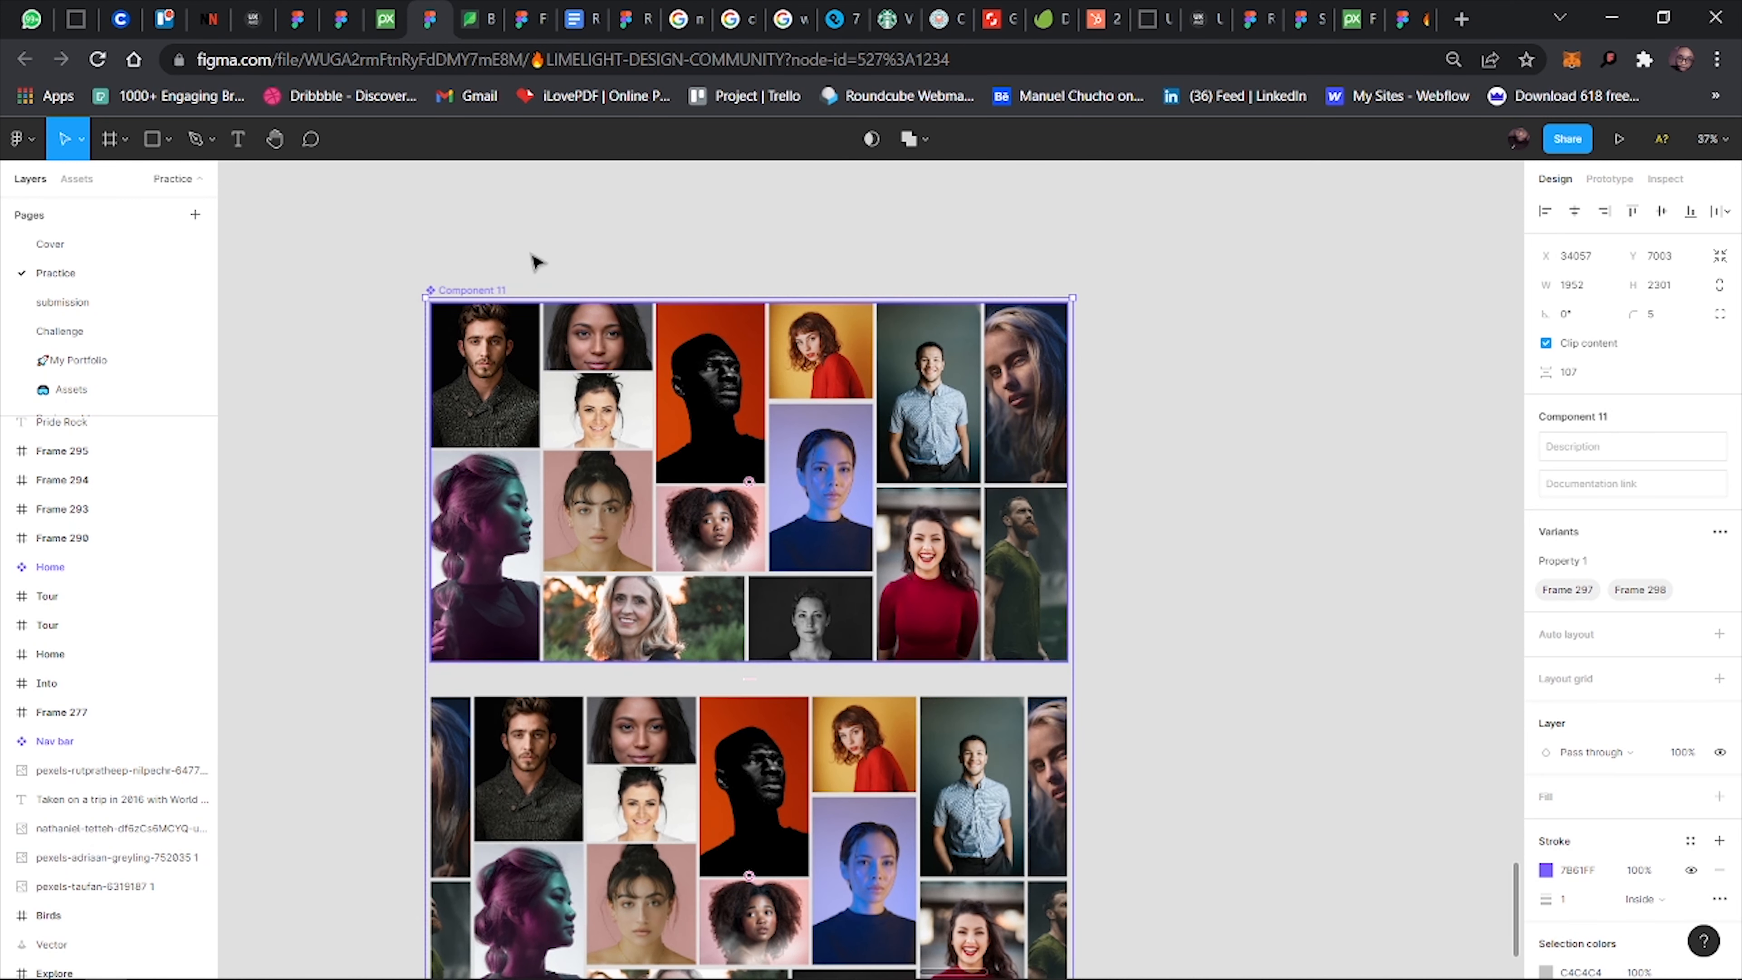
pyautogui.moveTo(490, 295); pyautogui.dragTo(493, 248)
pyautogui.moveTo(1072, 469); pyautogui.dragTo(1144, 453)
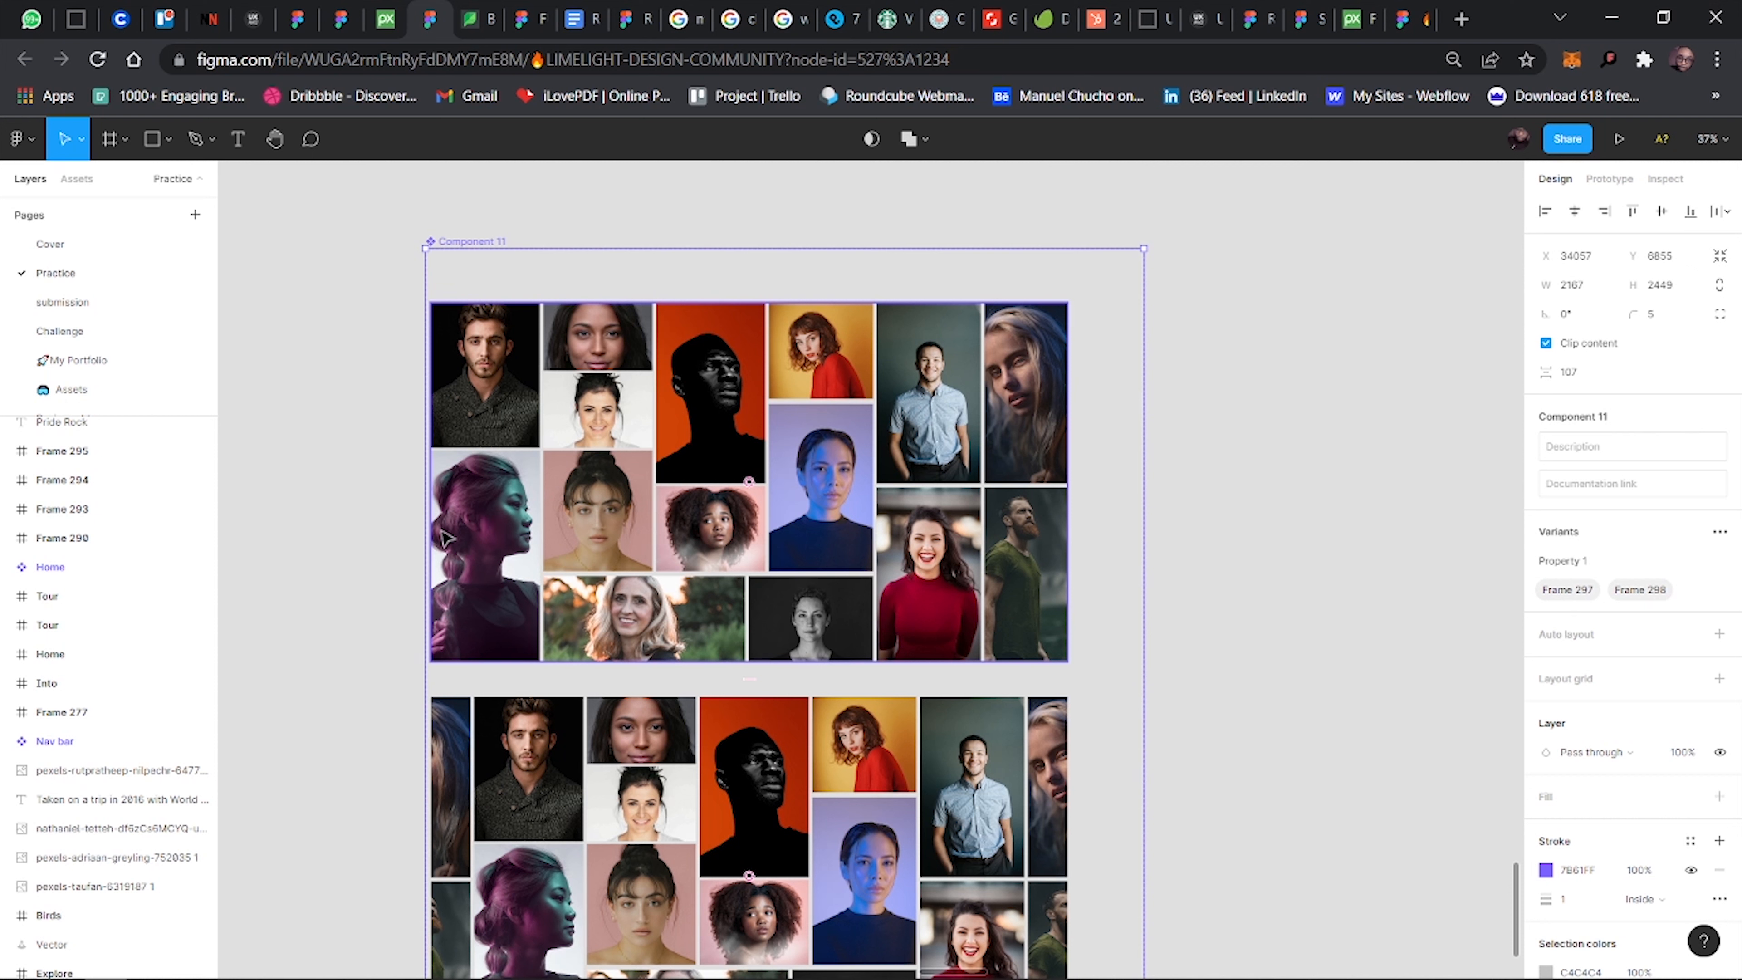
pyautogui.moveTo(426, 537); pyautogui.dragTo(340, 537)
pyautogui.scroll(-3, 659, 824)
pyautogui.moveTo(656, 855); pyautogui.dragTo(656, 903)
# Add a prototype interaction that changes the upper collage variant to the lower one after a 100 ms delay.
pyautogui.scroll(3, 703, 726)
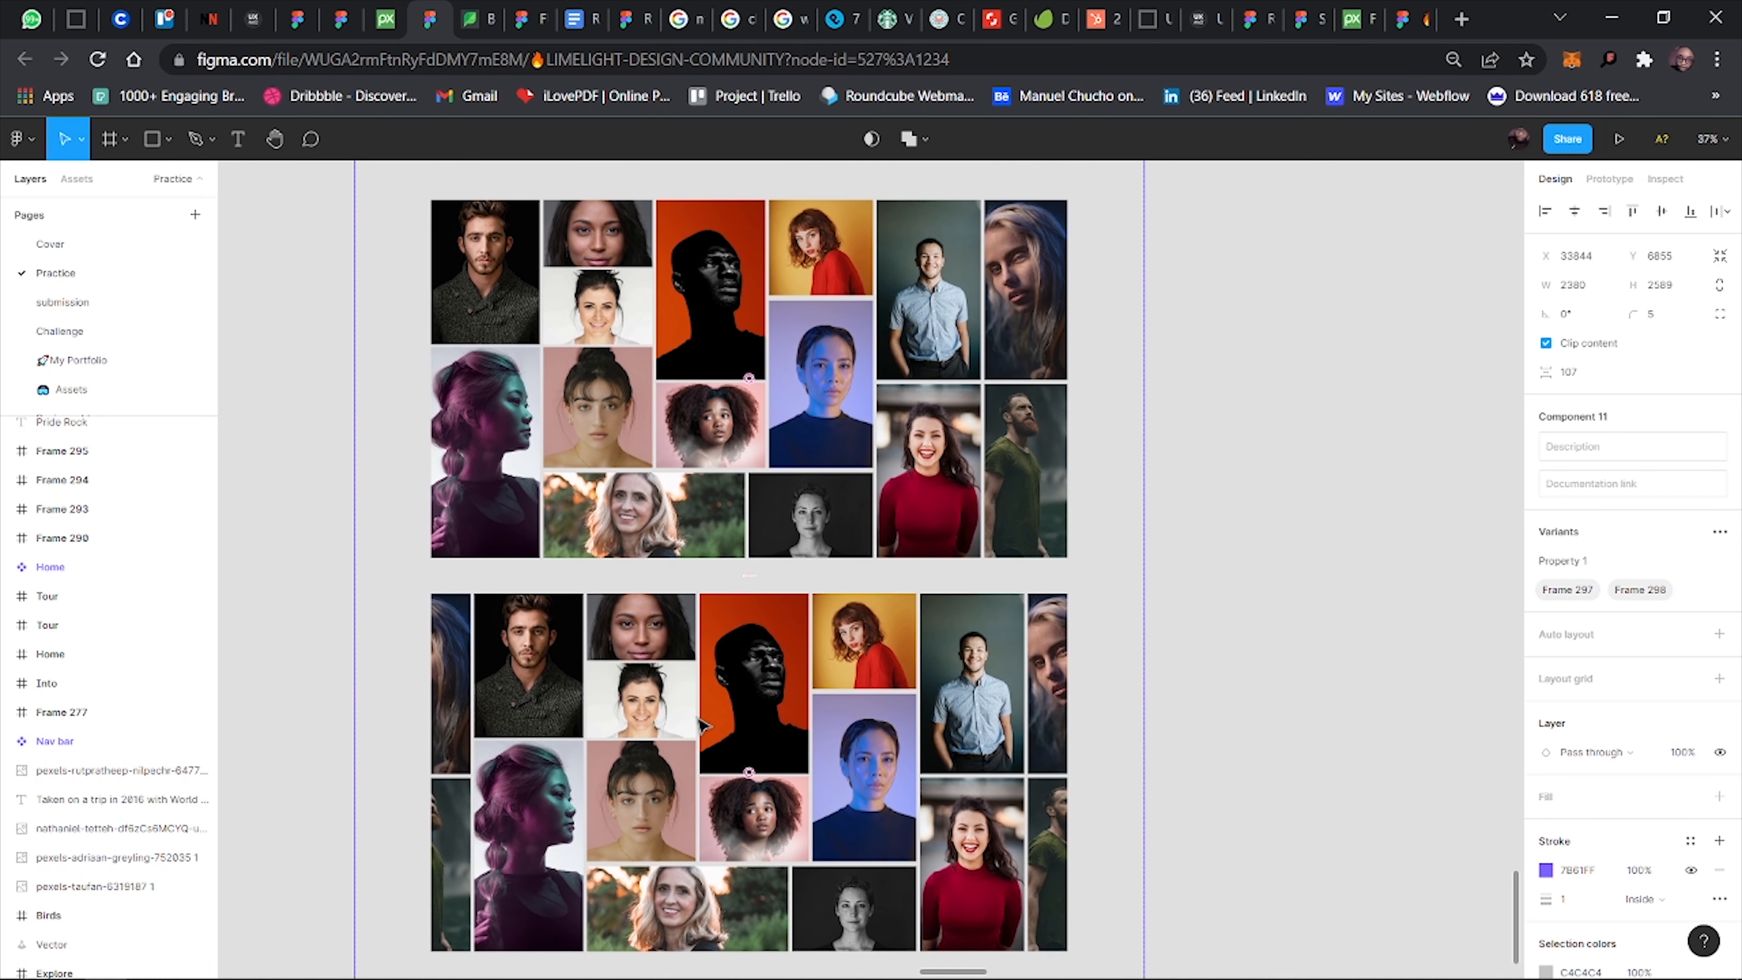
pyautogui.scroll(-3, 703, 726)
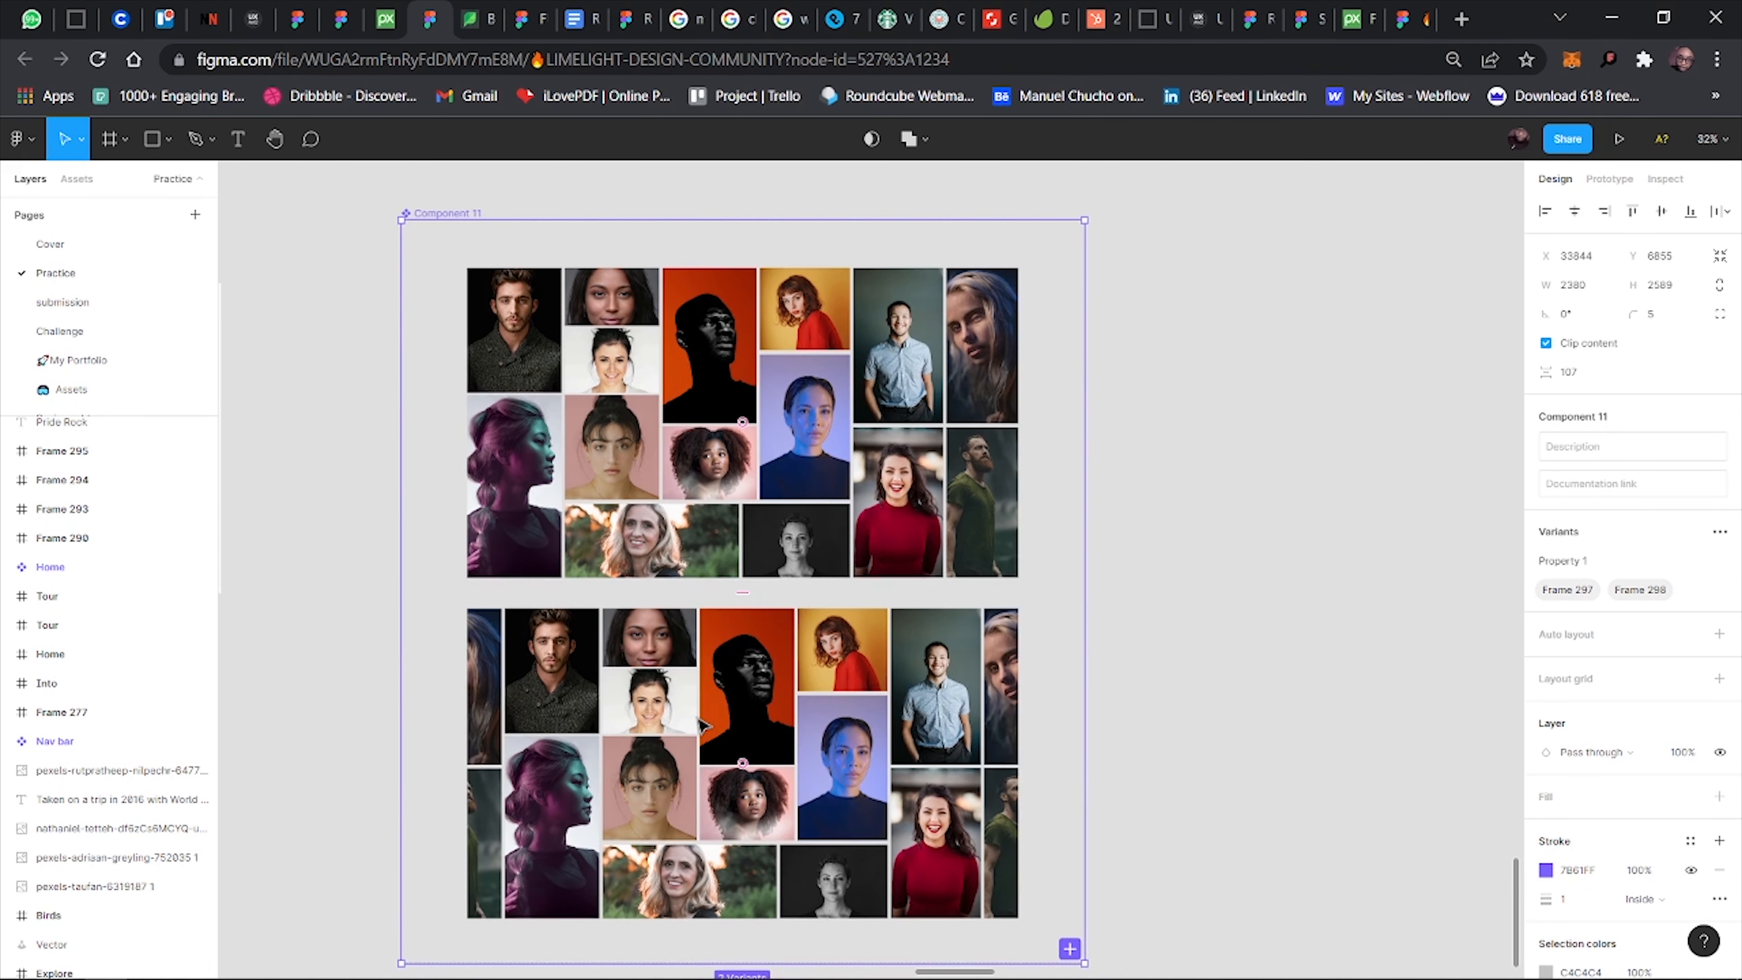
pyautogui.scroll(-1, 703, 725)
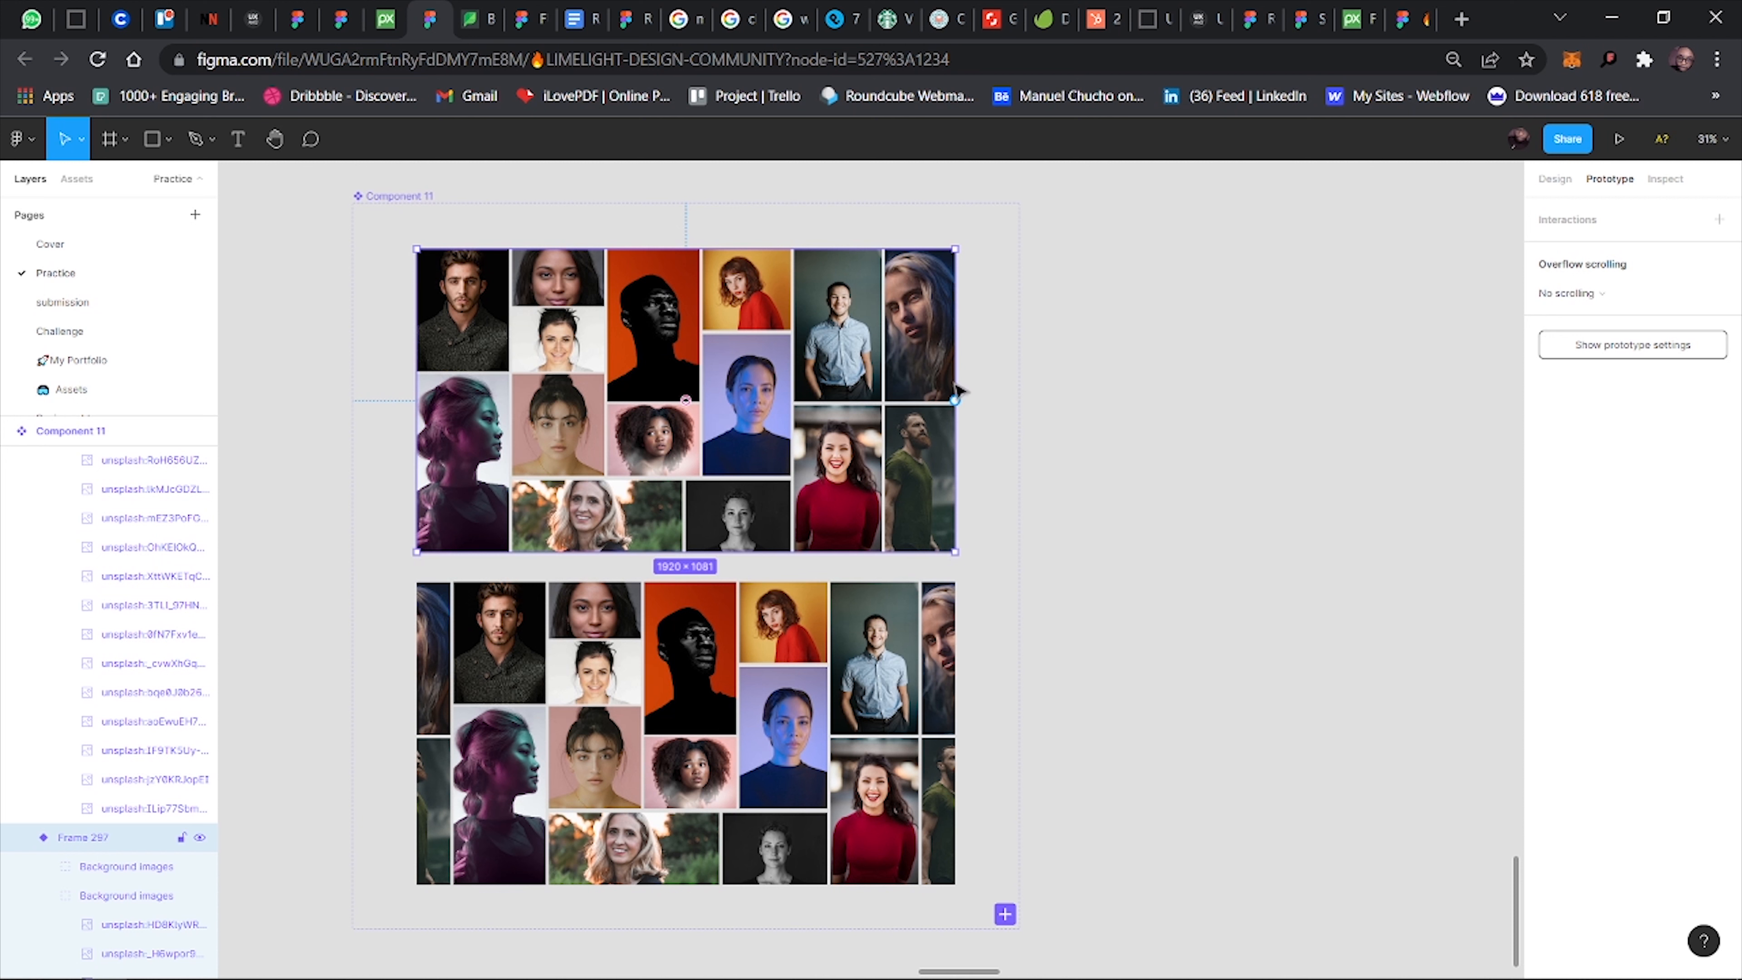
pyautogui.moveTo(954, 400); pyautogui.dragTo(724, 597)
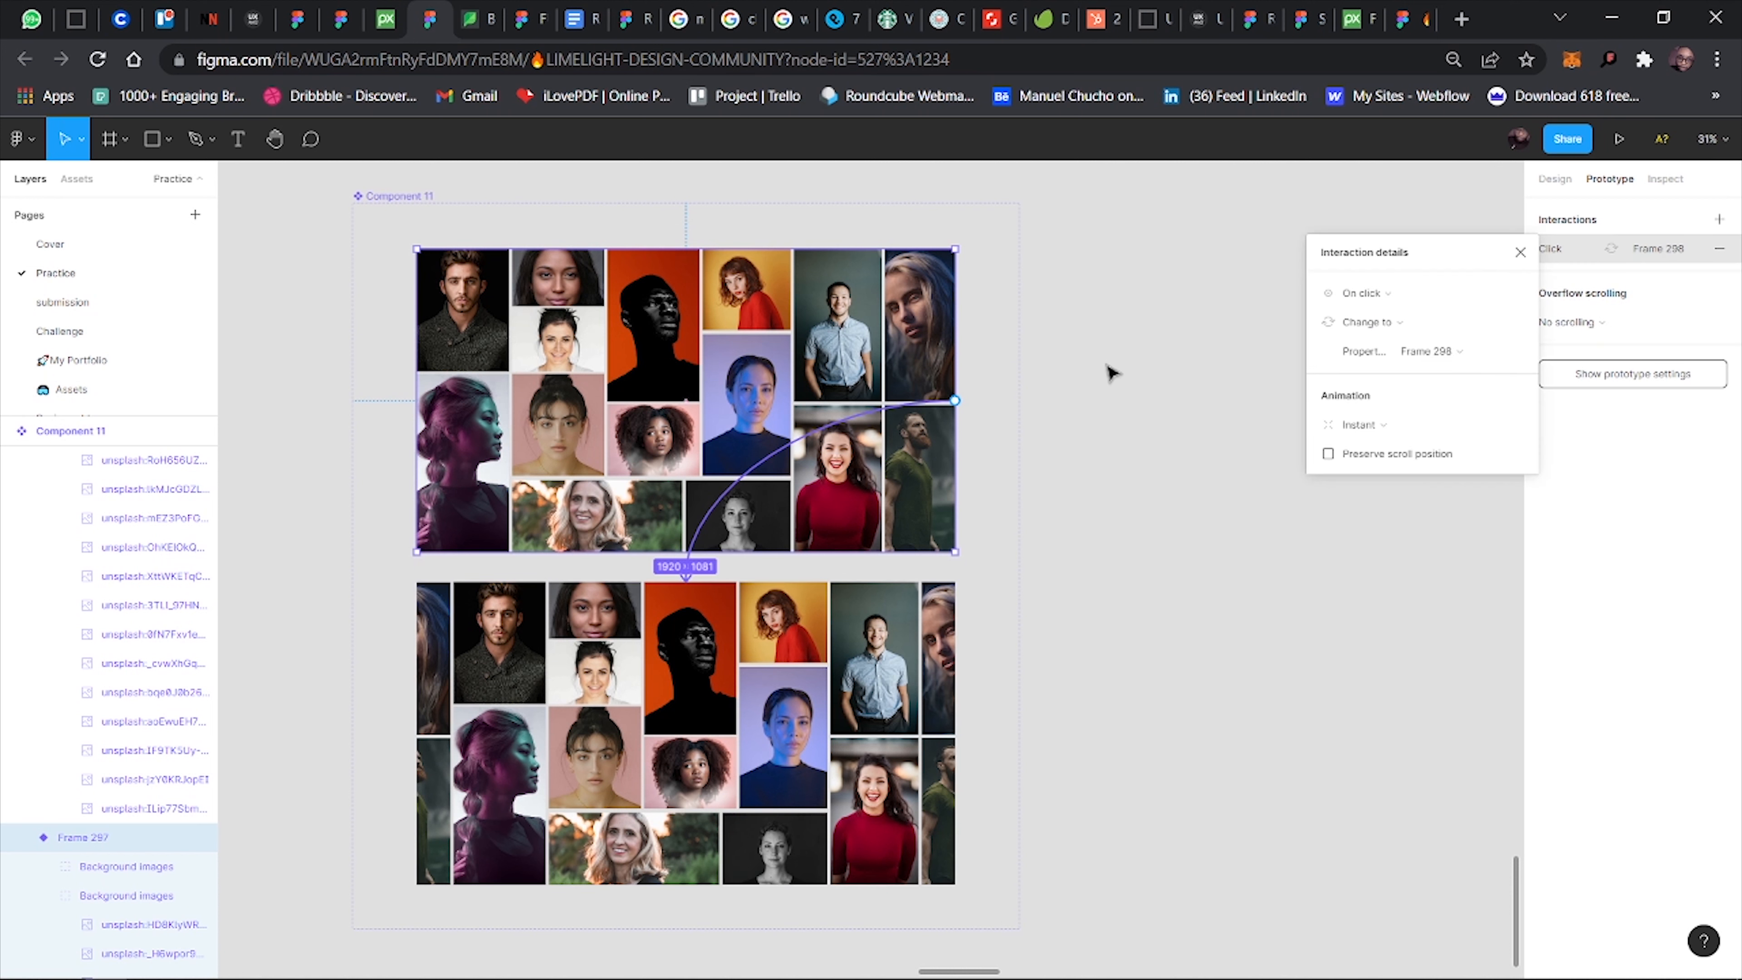
pyautogui.click(1406, 293)
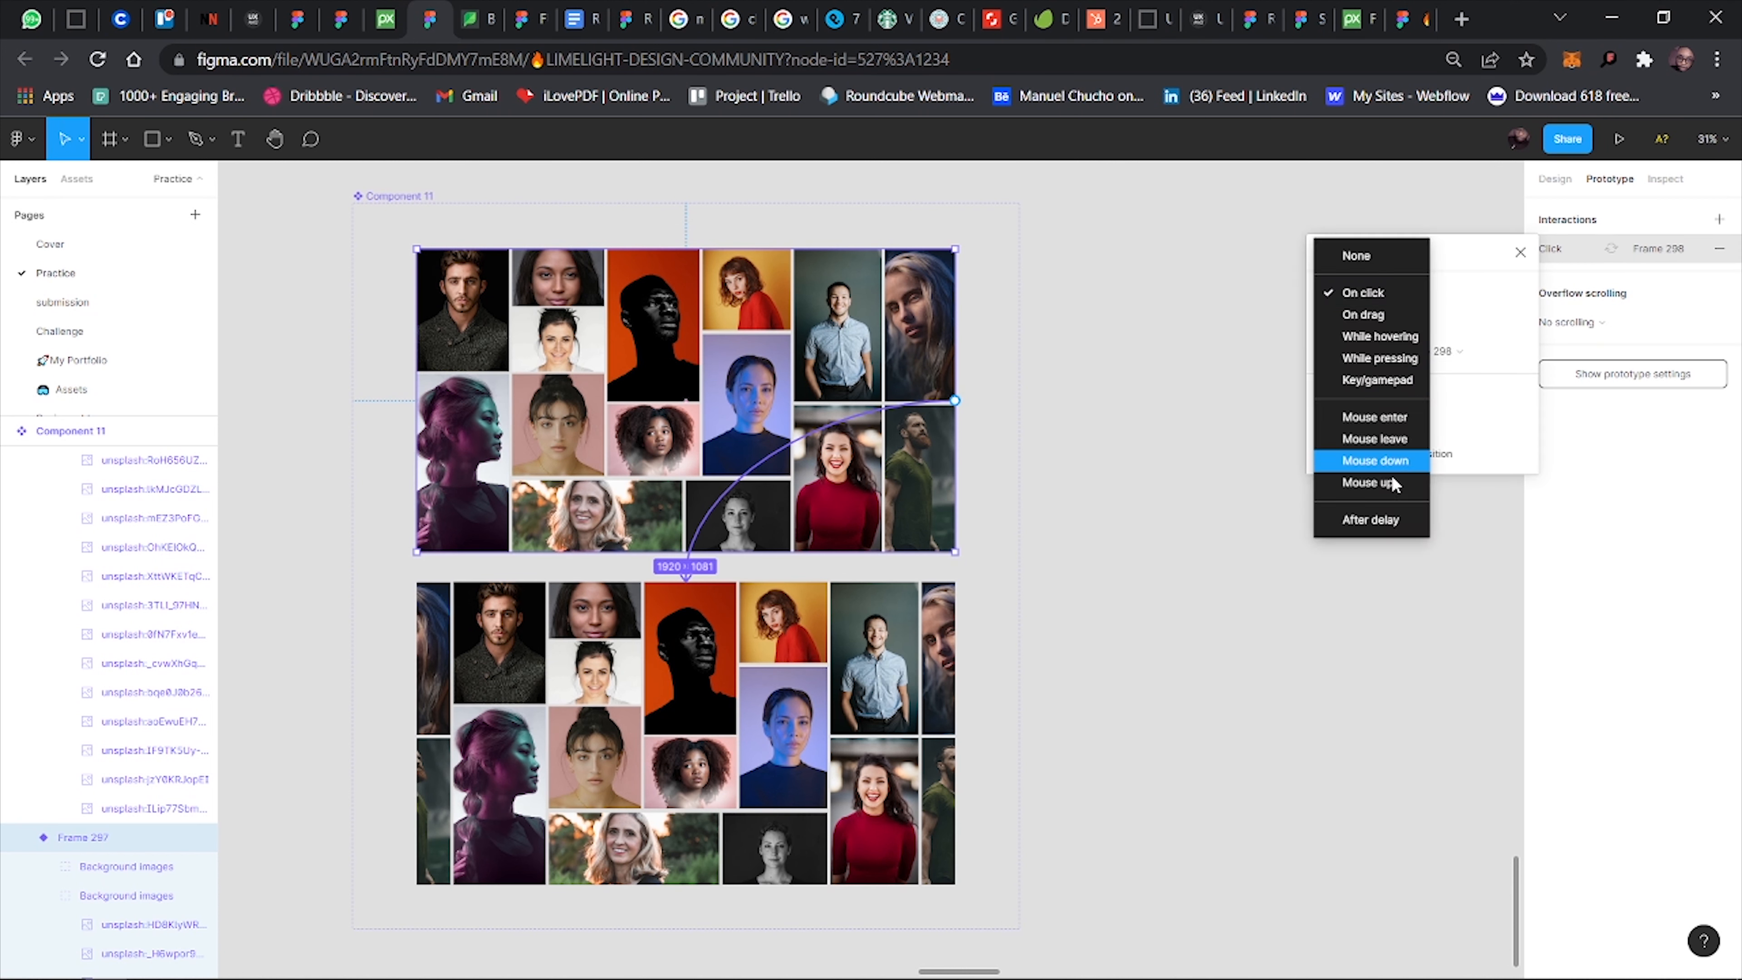
pyautogui.click(1388, 523)
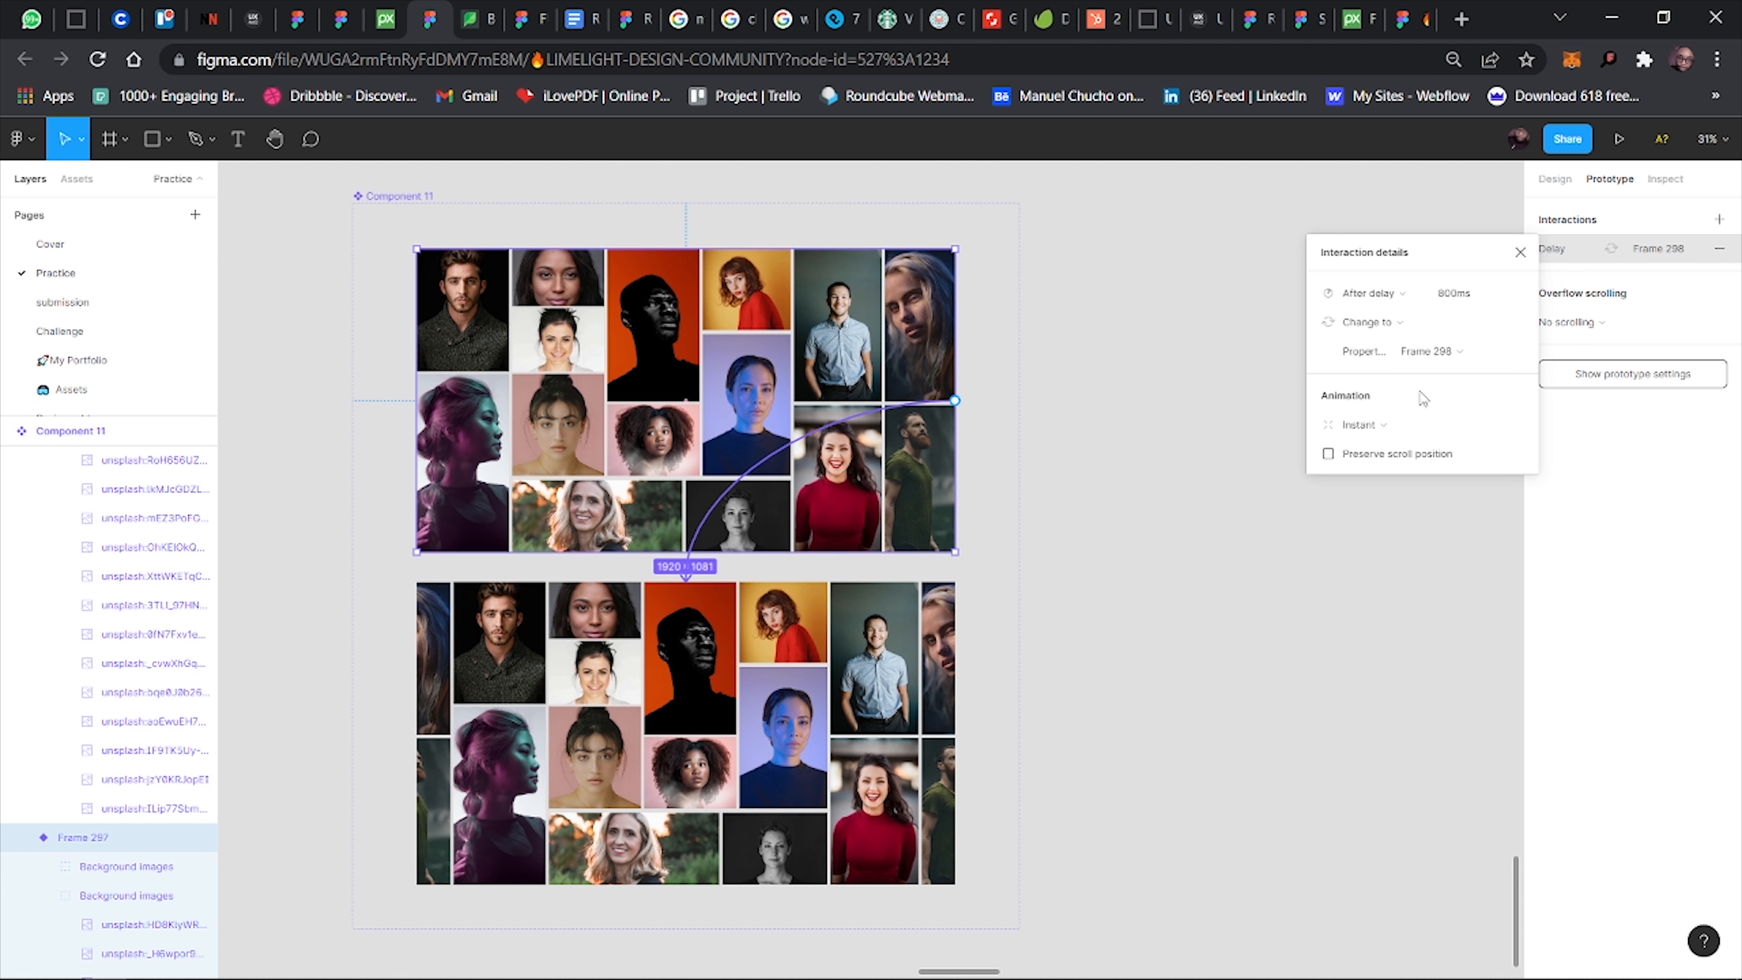
pyautogui.click(1463, 299)
pyautogui.write('100')
pyautogui.press('Return')
# Animate the upper variant's transition with Smart animate, a 6000 ms duration and Ease in and out easing.
pyautogui.click(1381, 425)
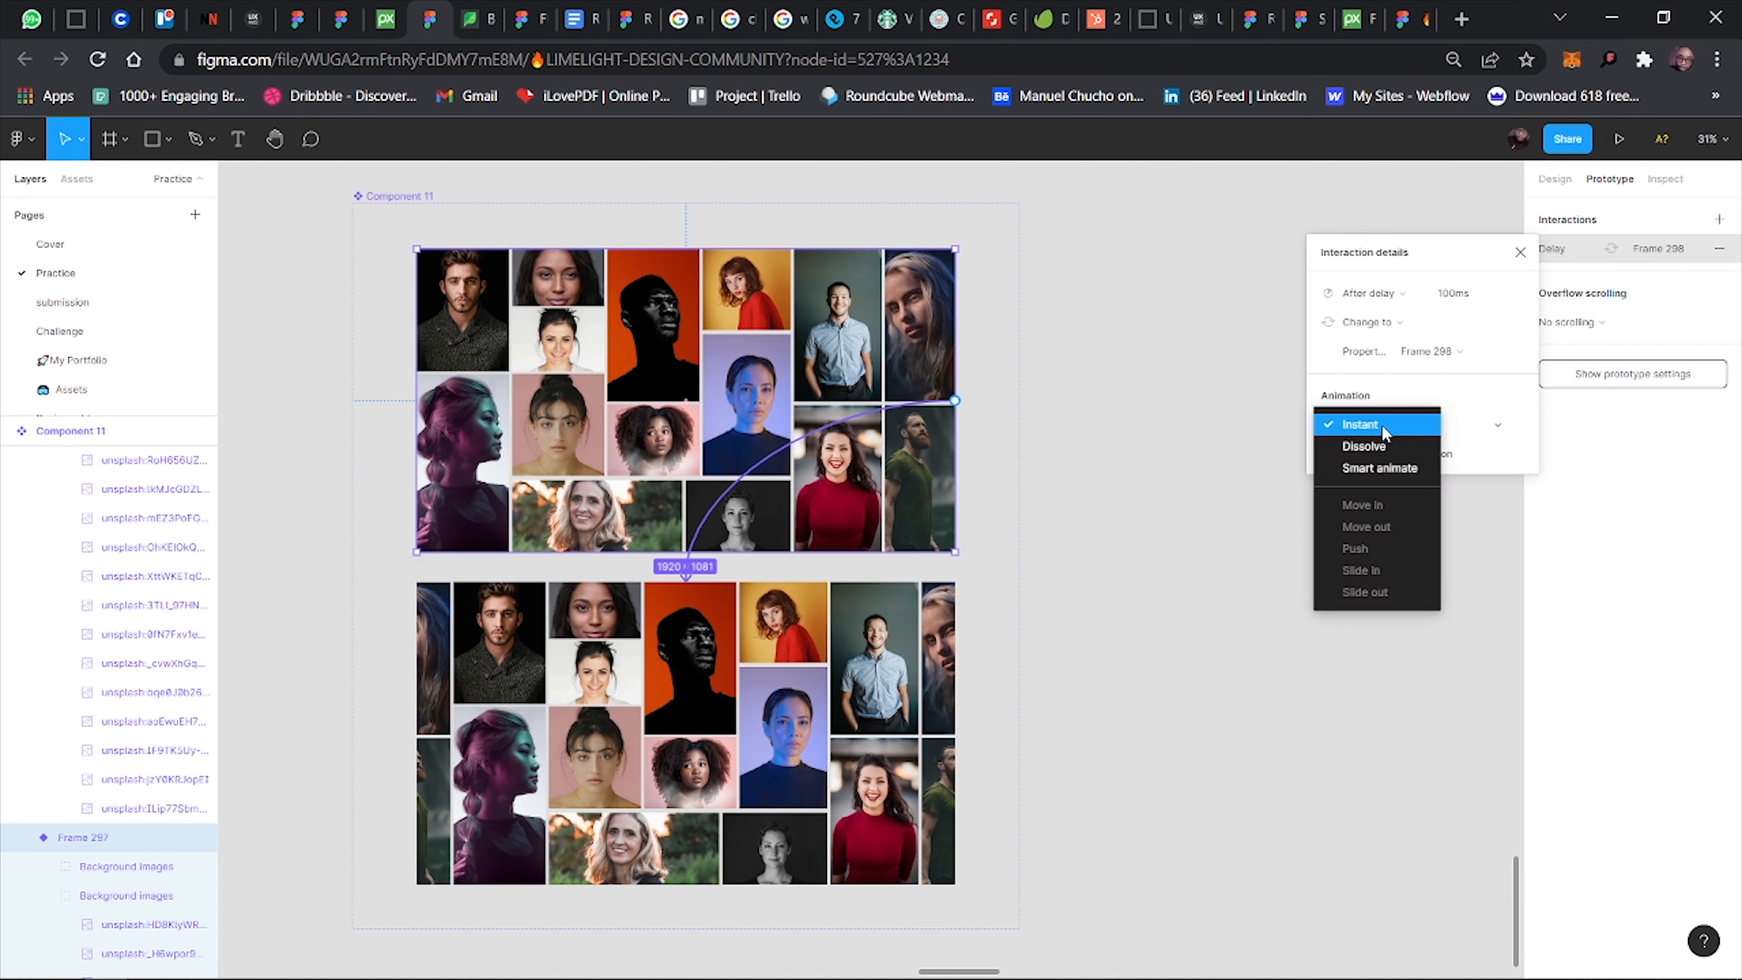
pyautogui.click(1376, 469)
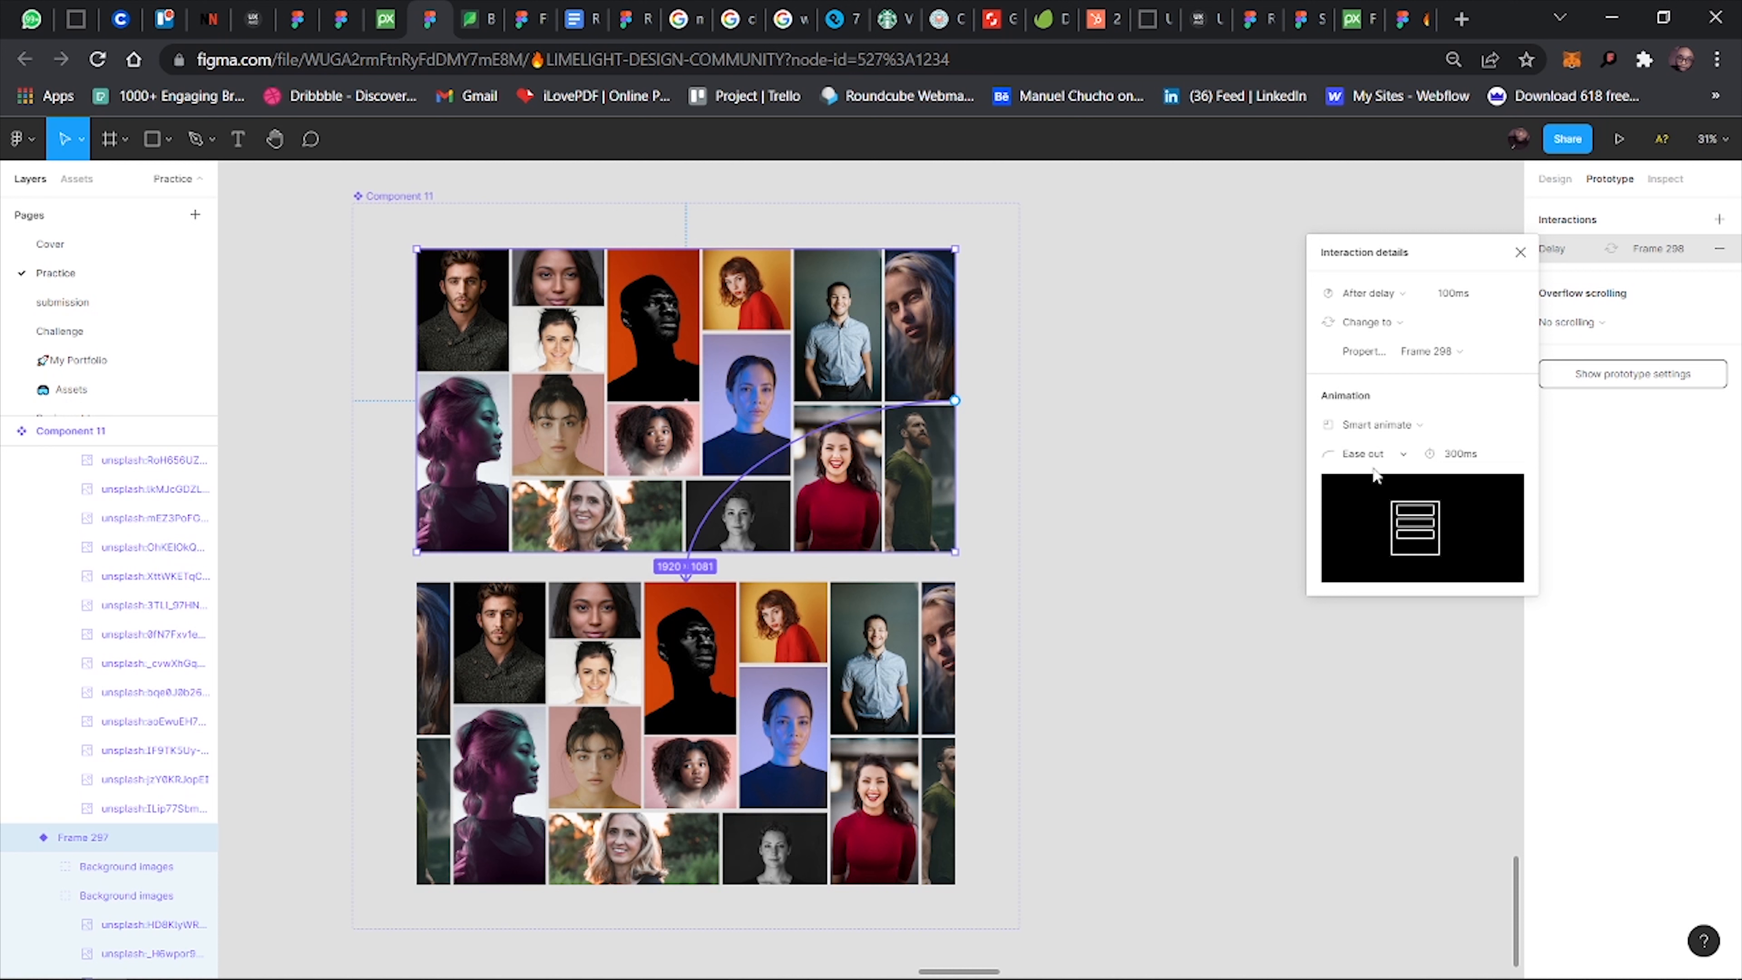
pyautogui.click(1439, 449)
pyautogui.write('6000')
pyautogui.press('Return')
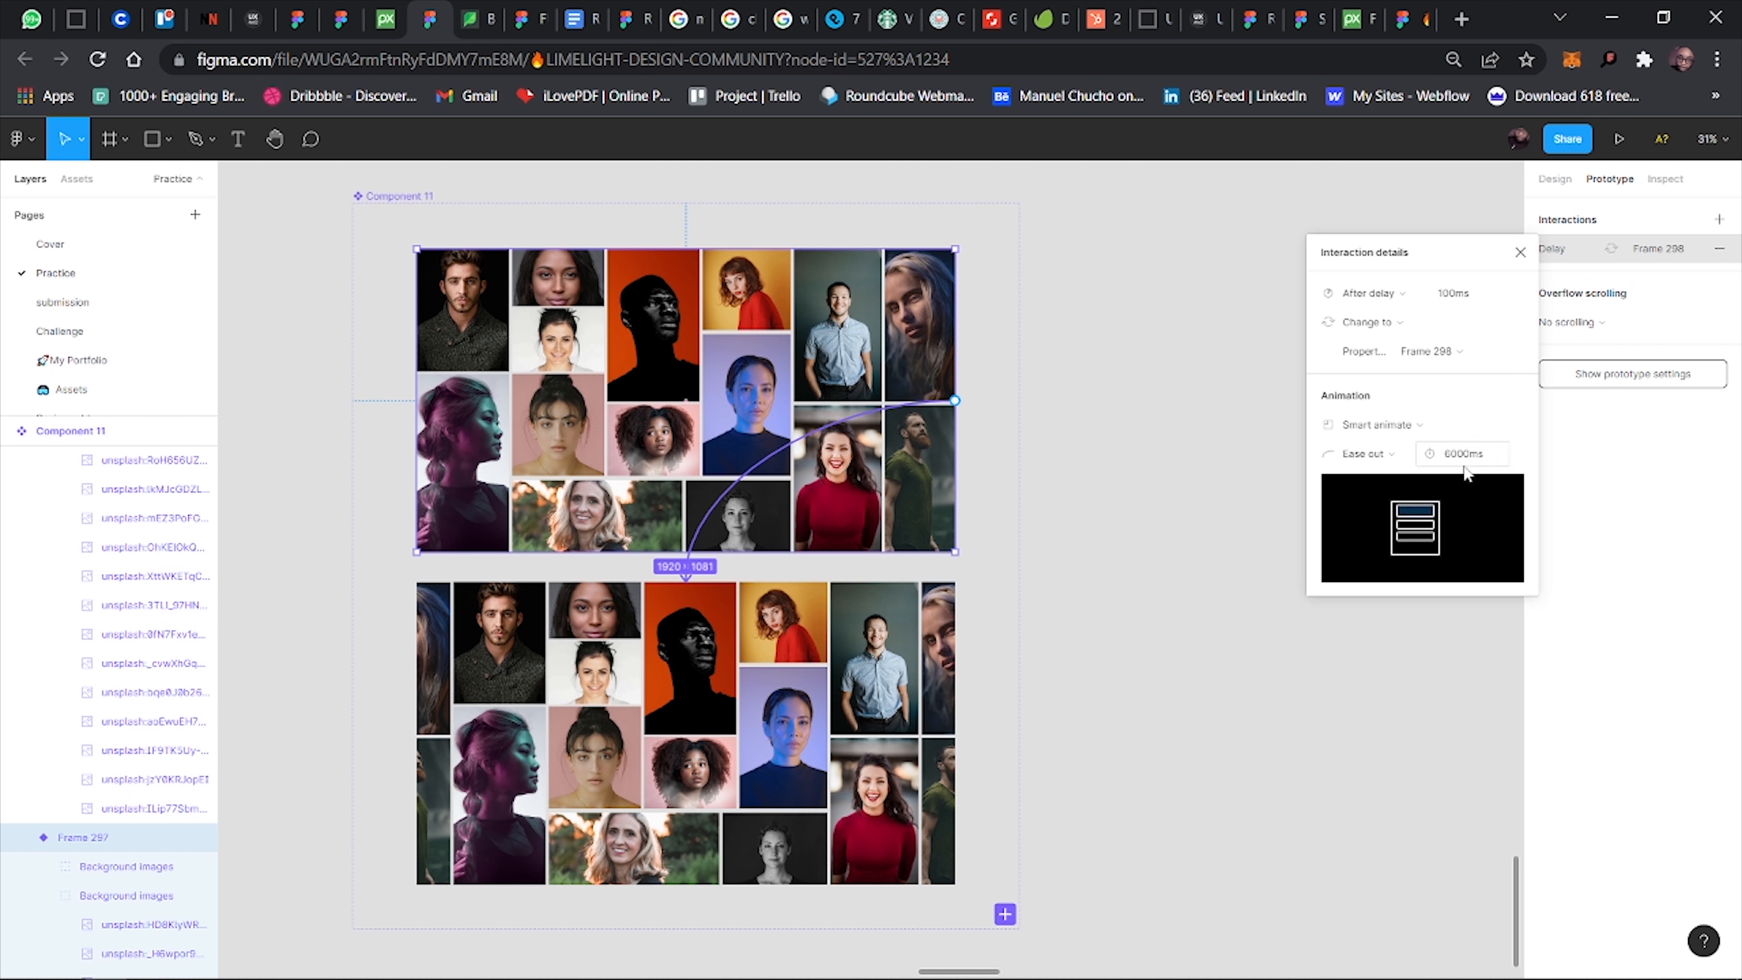
pyautogui.click(1391, 454)
pyautogui.click(1399, 482)
# Add a return interaction that changes the lower collage variant back to the upper one after a 100 ms delay.
pyautogui.click(752, 652)
pyautogui.moveTo(955, 733); pyautogui.dragTo(652, 516)
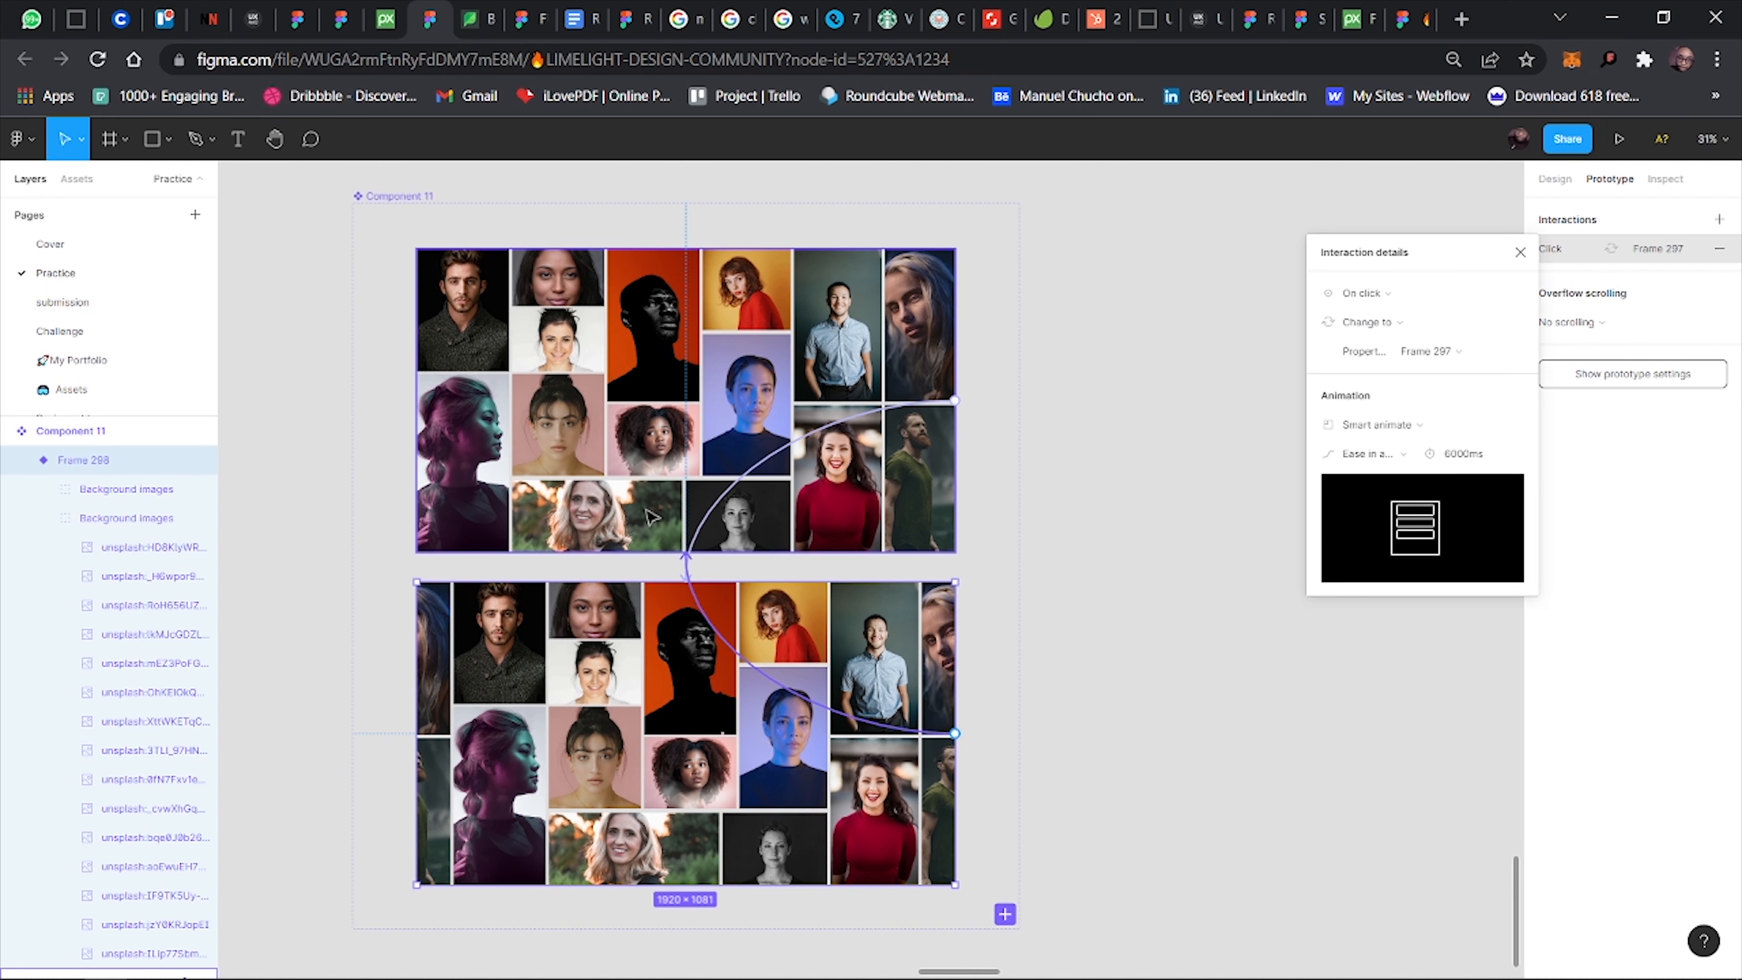
pyautogui.click(1389, 293)
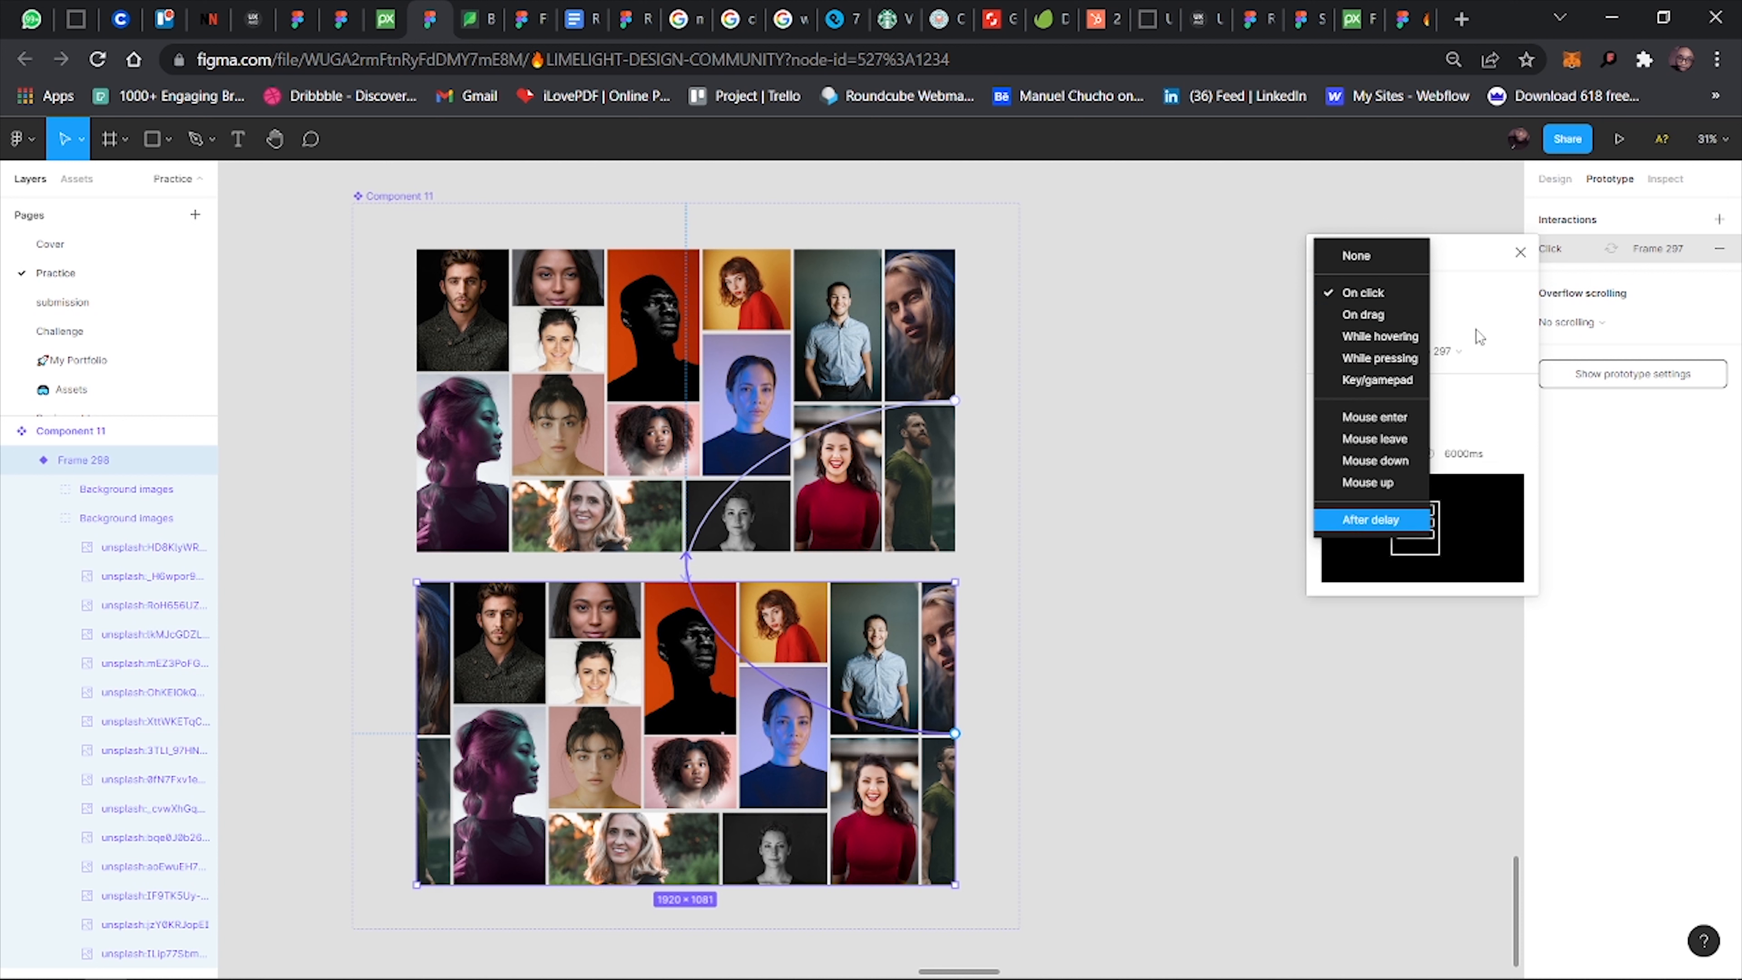
pyautogui.click(1370, 520)
pyautogui.click(1466, 293)
pyautogui.write('100')
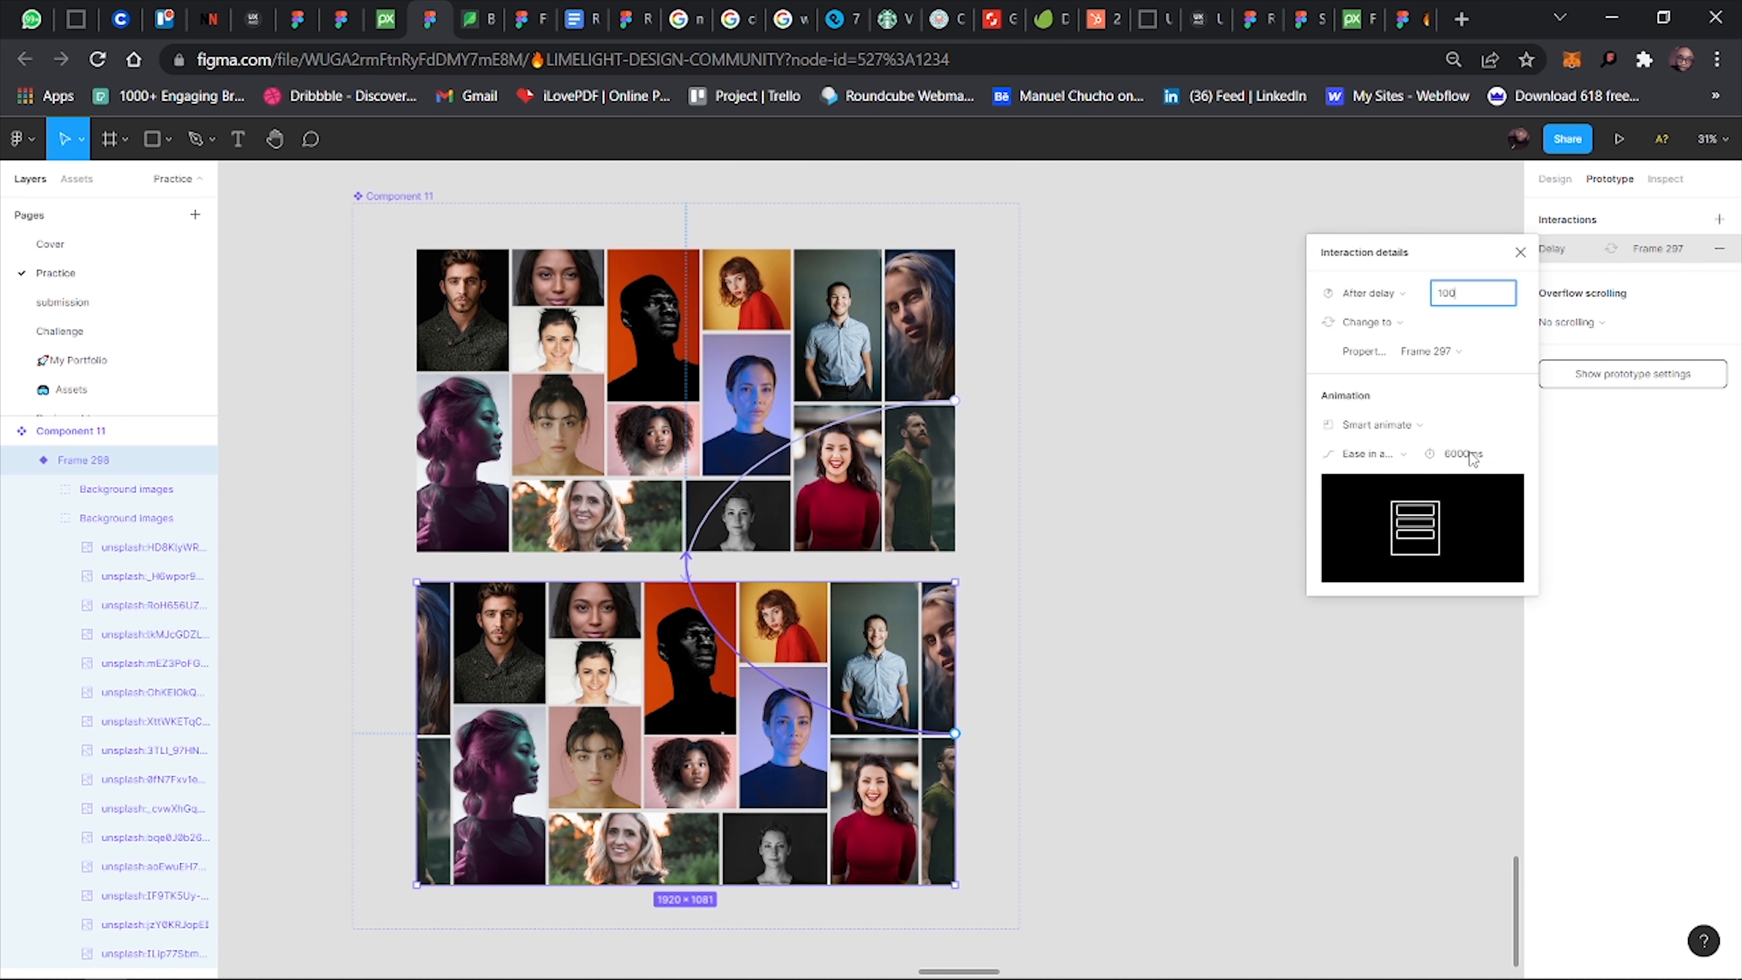
pyautogui.press('Return')
pyautogui.click(1195, 484)
pyautogui.scroll(-3, 1010, 513)
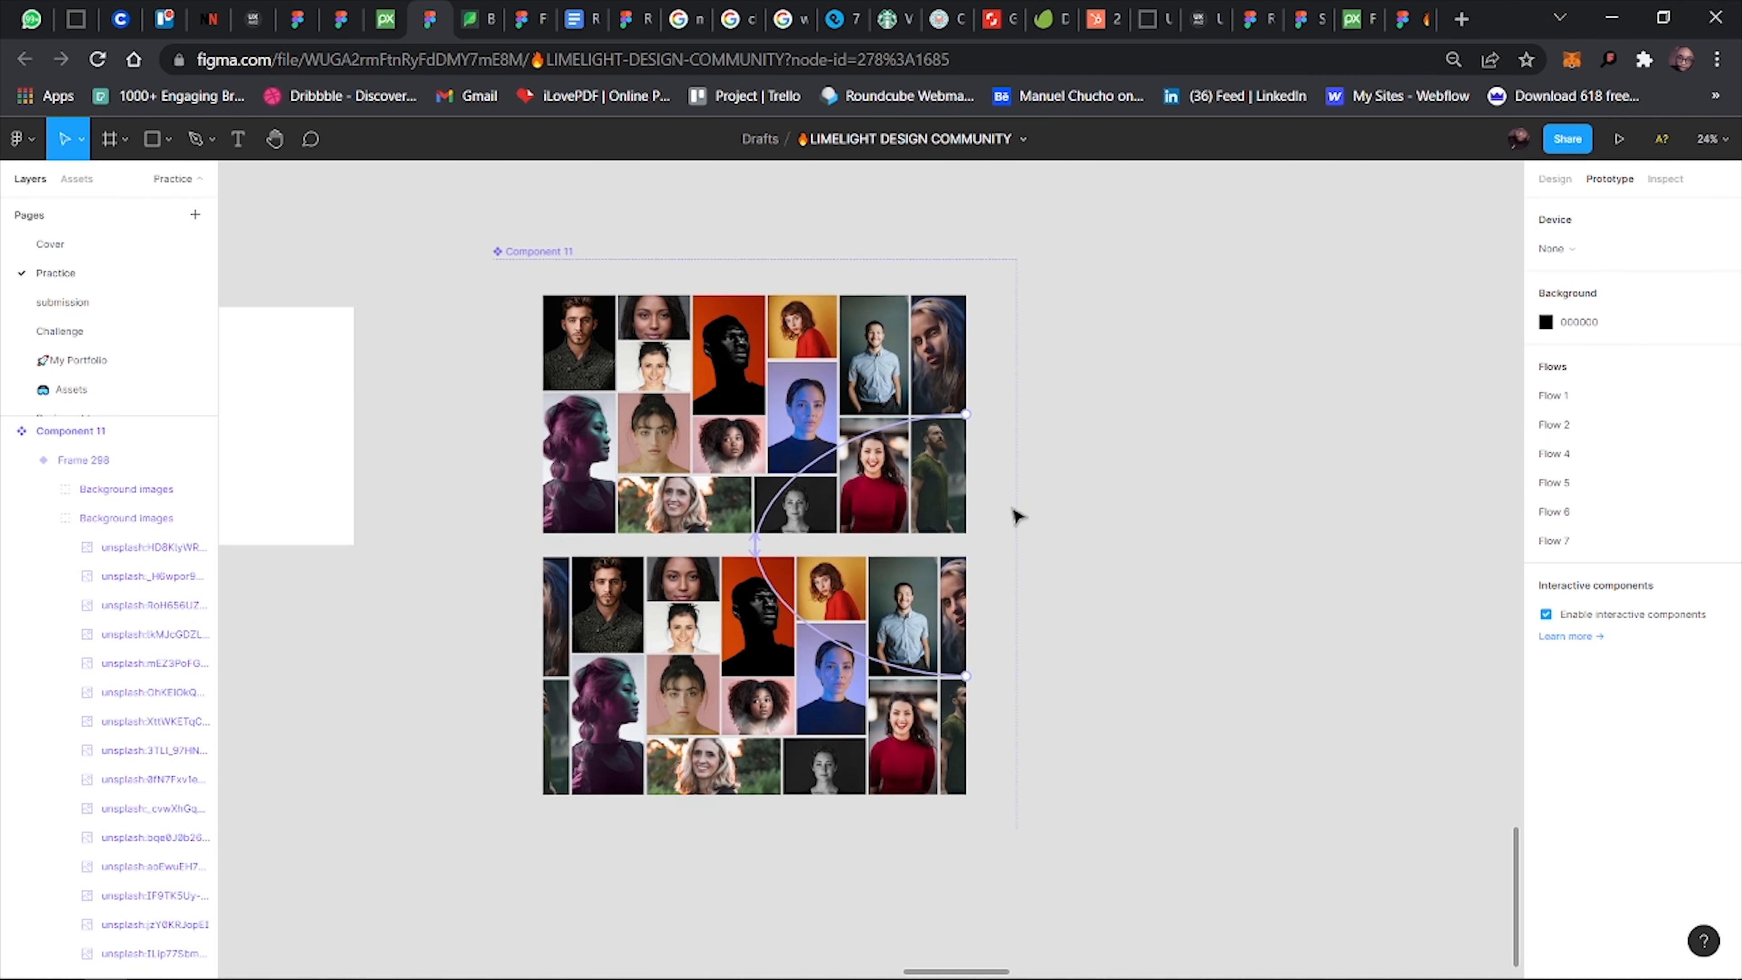
# Duplicate the upper collage variant as an instance and place it inside the empty white frame beside the component set.
pyautogui.click(760, 393)
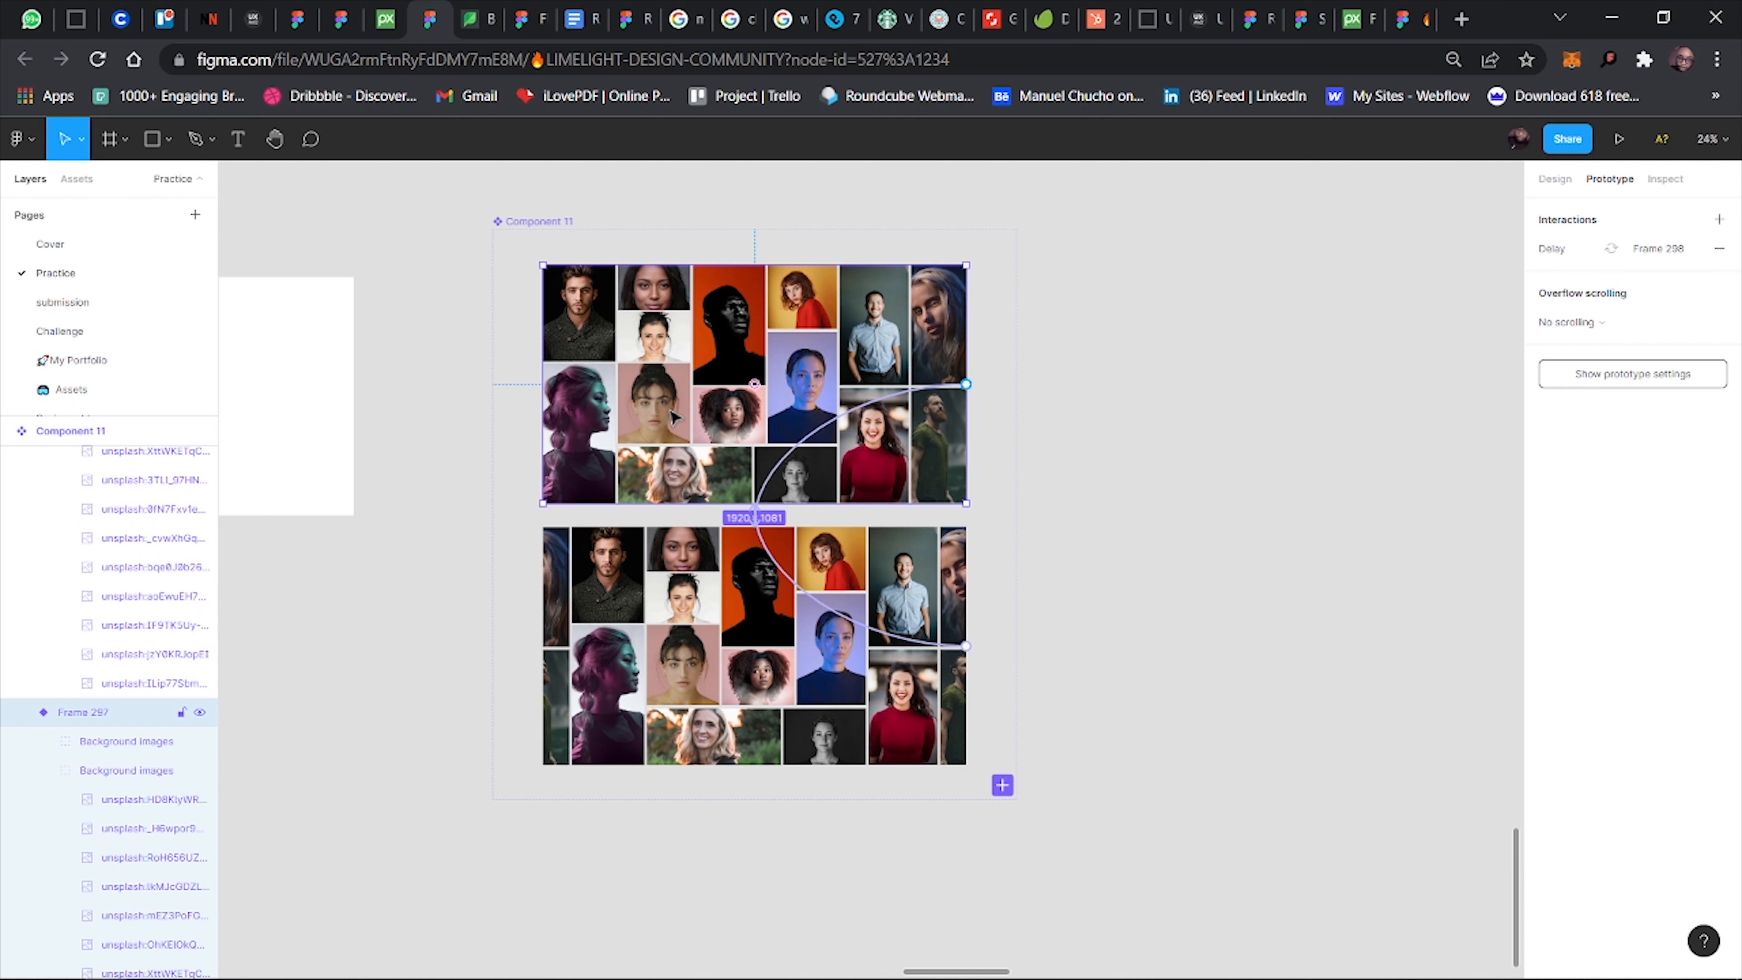
pyautogui.moveTo(672, 413); pyautogui.dragTo(1242, 418)
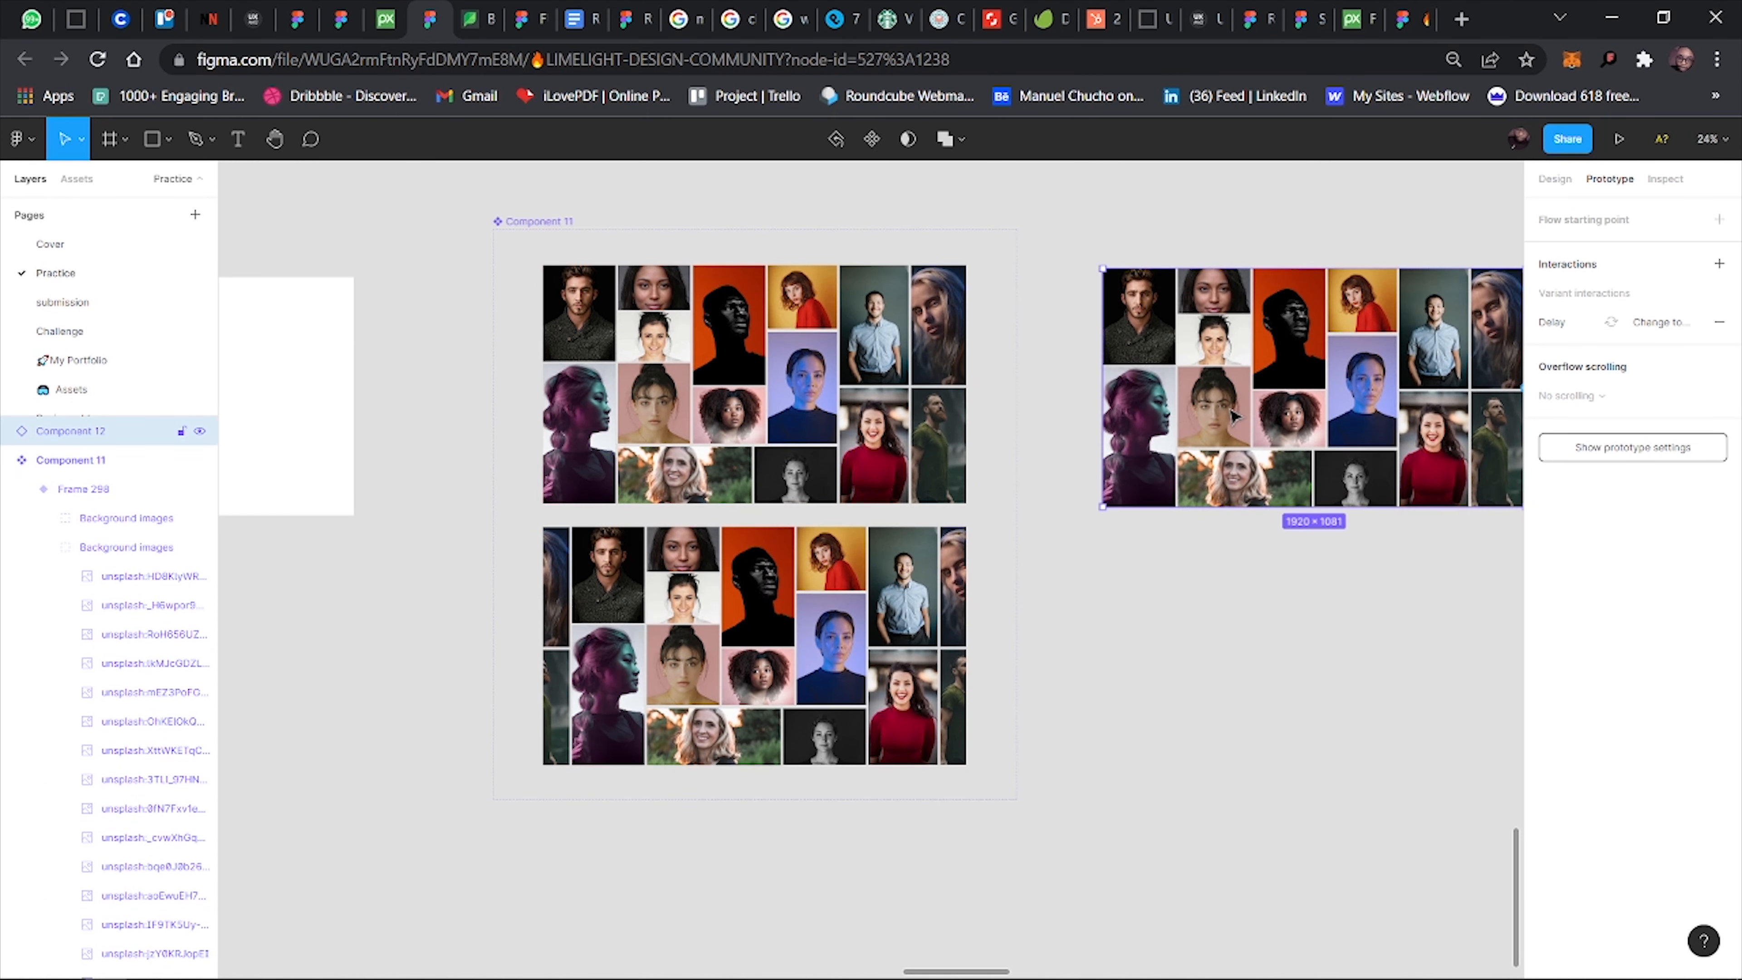
pyautogui.hscroll(-1, 1173, 410)
pyautogui.moveTo(1204, 410); pyautogui.dragTo(370, 412)
# Align the collage instance to the top and horizontal centre of its parent frame.
pyautogui.click(1555, 179)
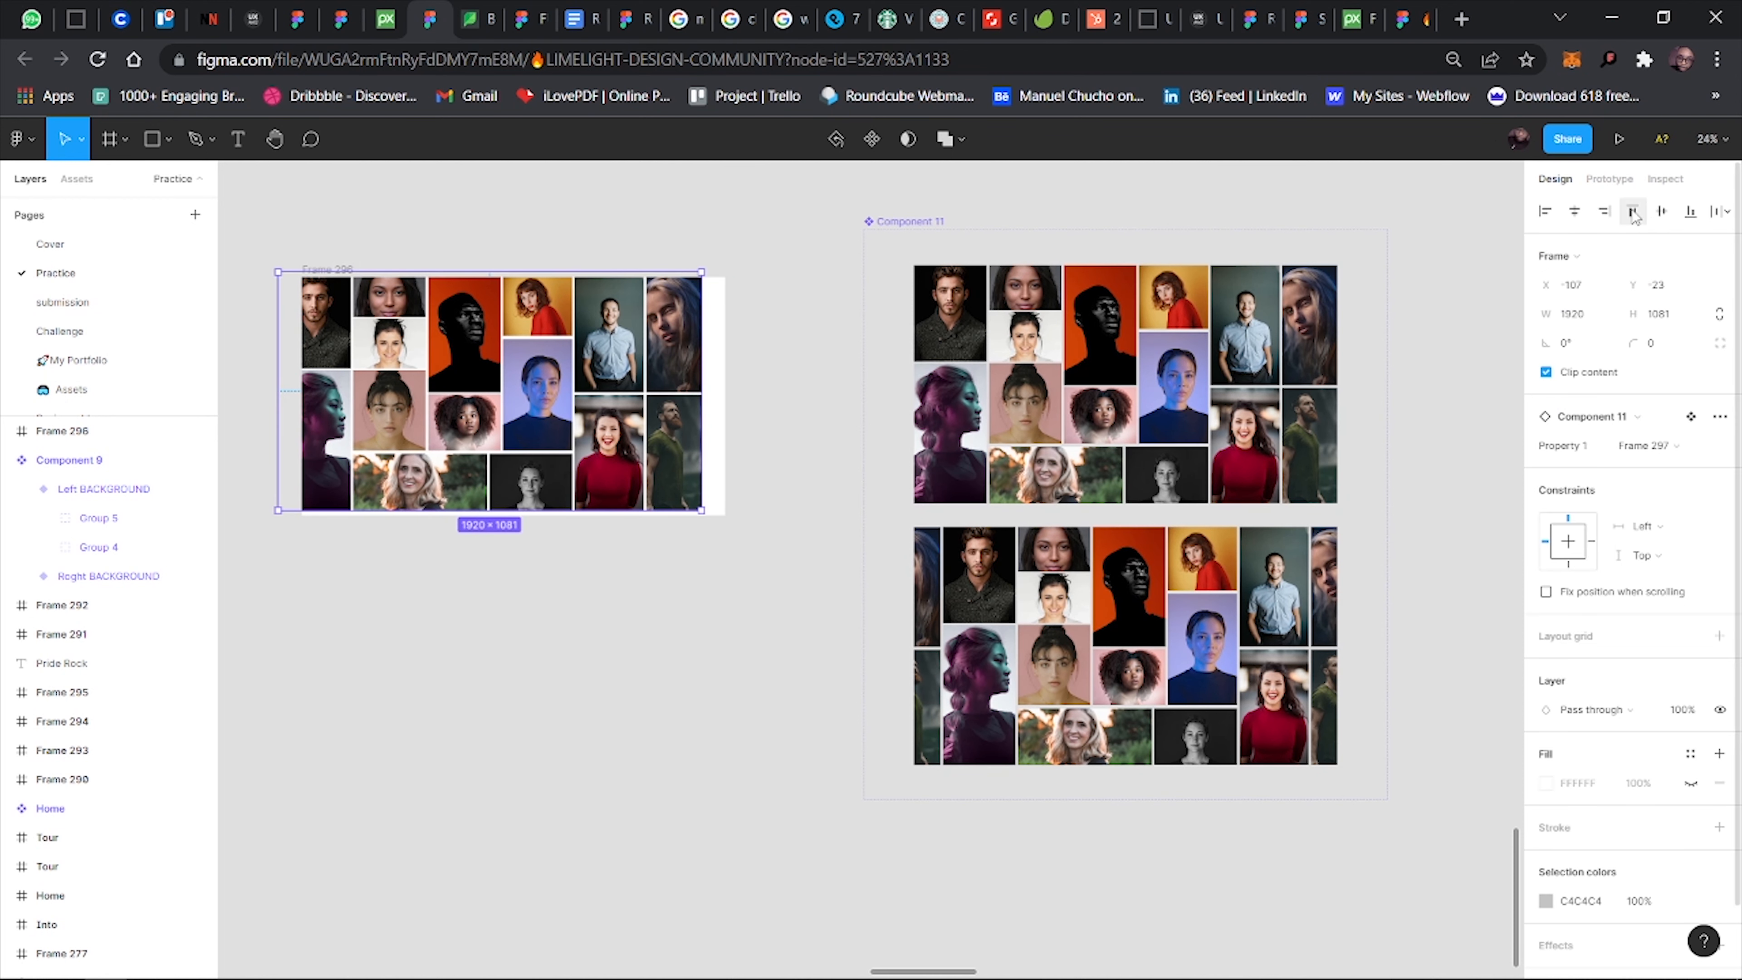
pyautogui.click(1633, 212)
pyautogui.click(1575, 211)
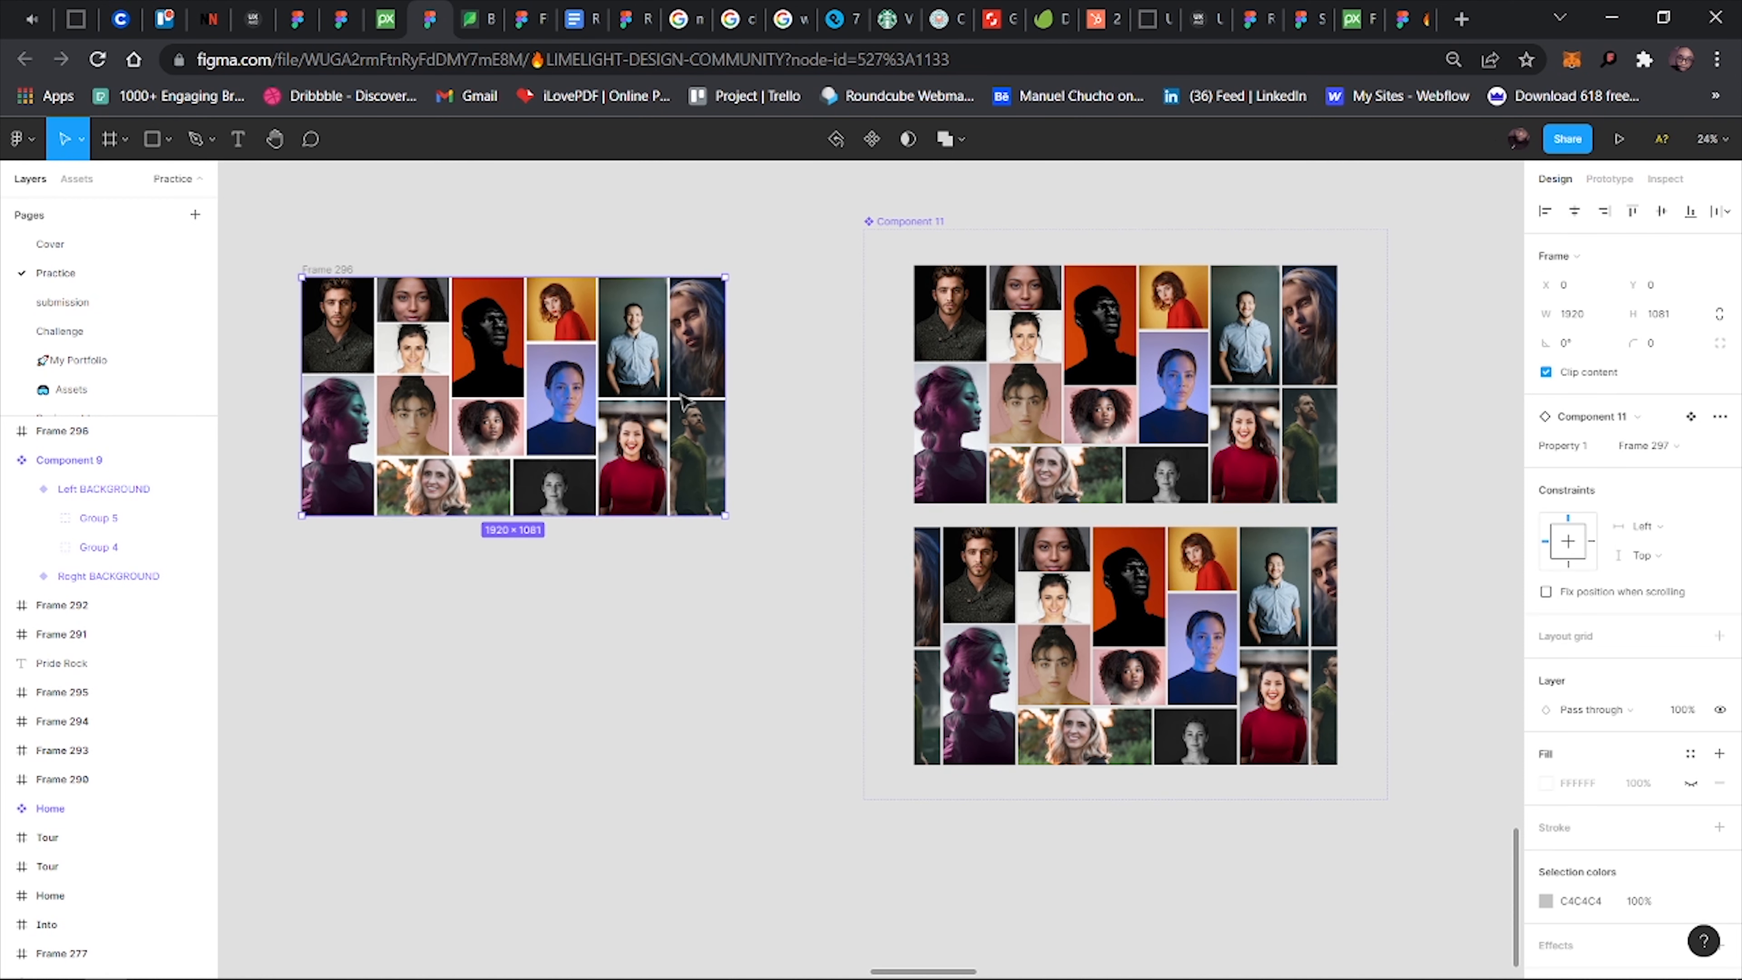
# Change the fill of the frame holding the collage instance to black, 000000.
pyautogui.scroll(4, 683, 401)
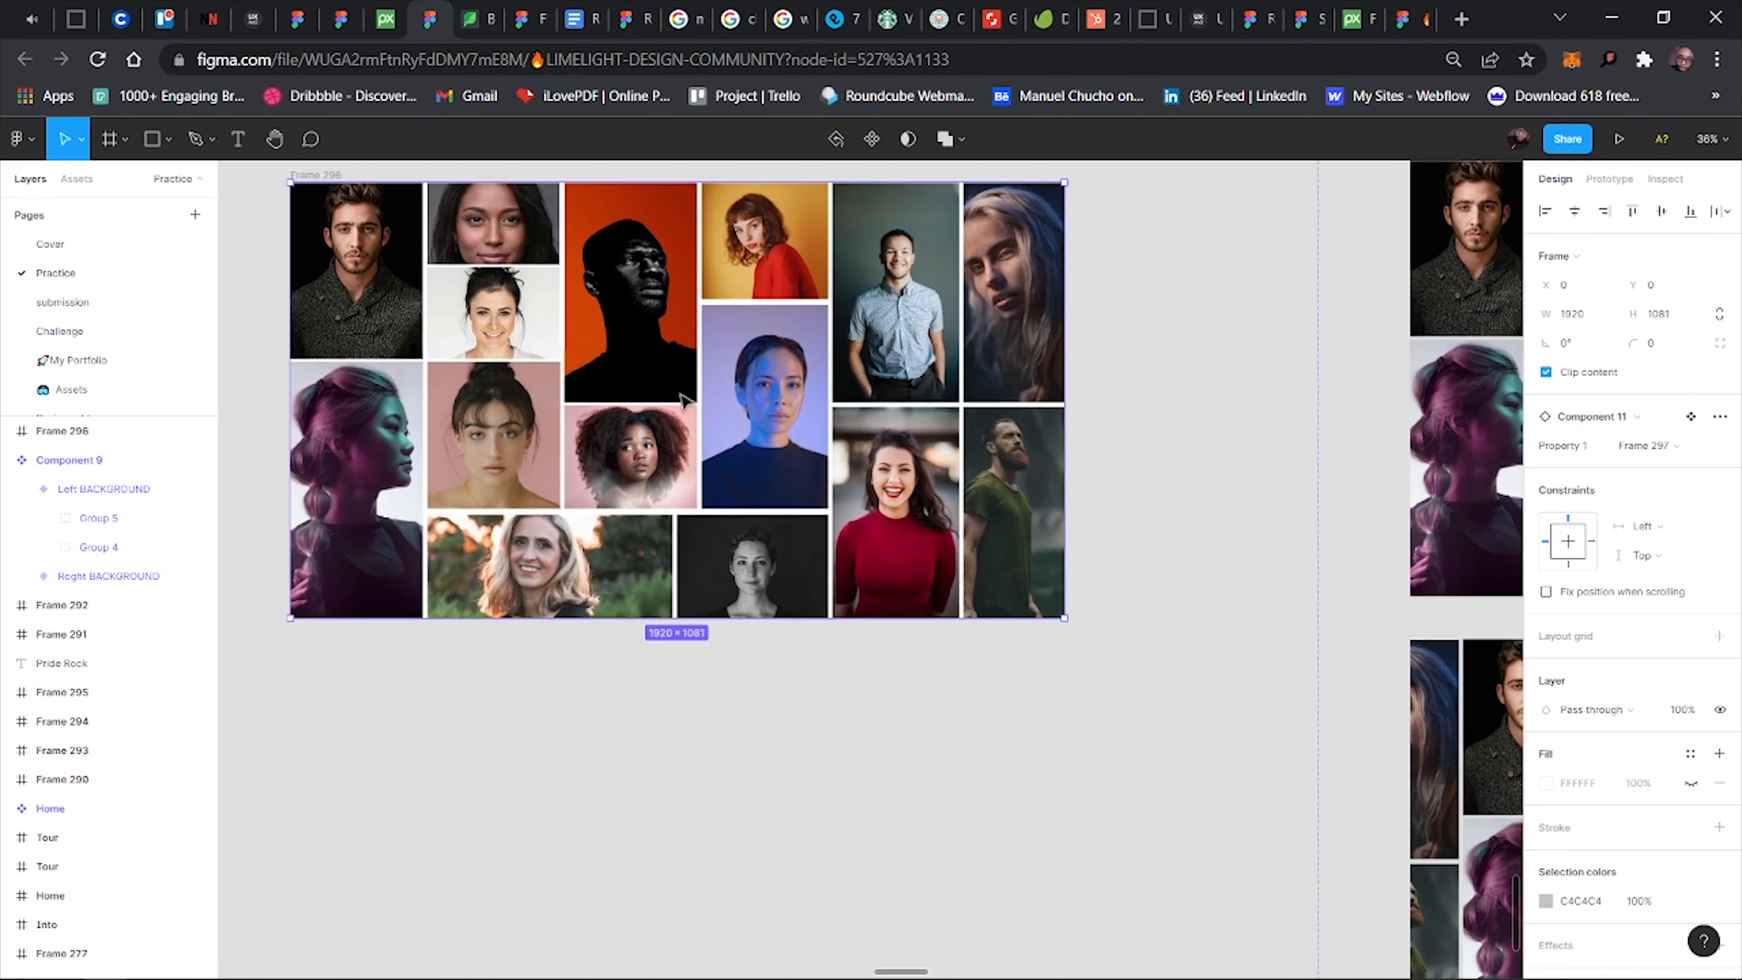
pyautogui.scroll(1, 682, 401)
pyautogui.scroll(3, 480, 343)
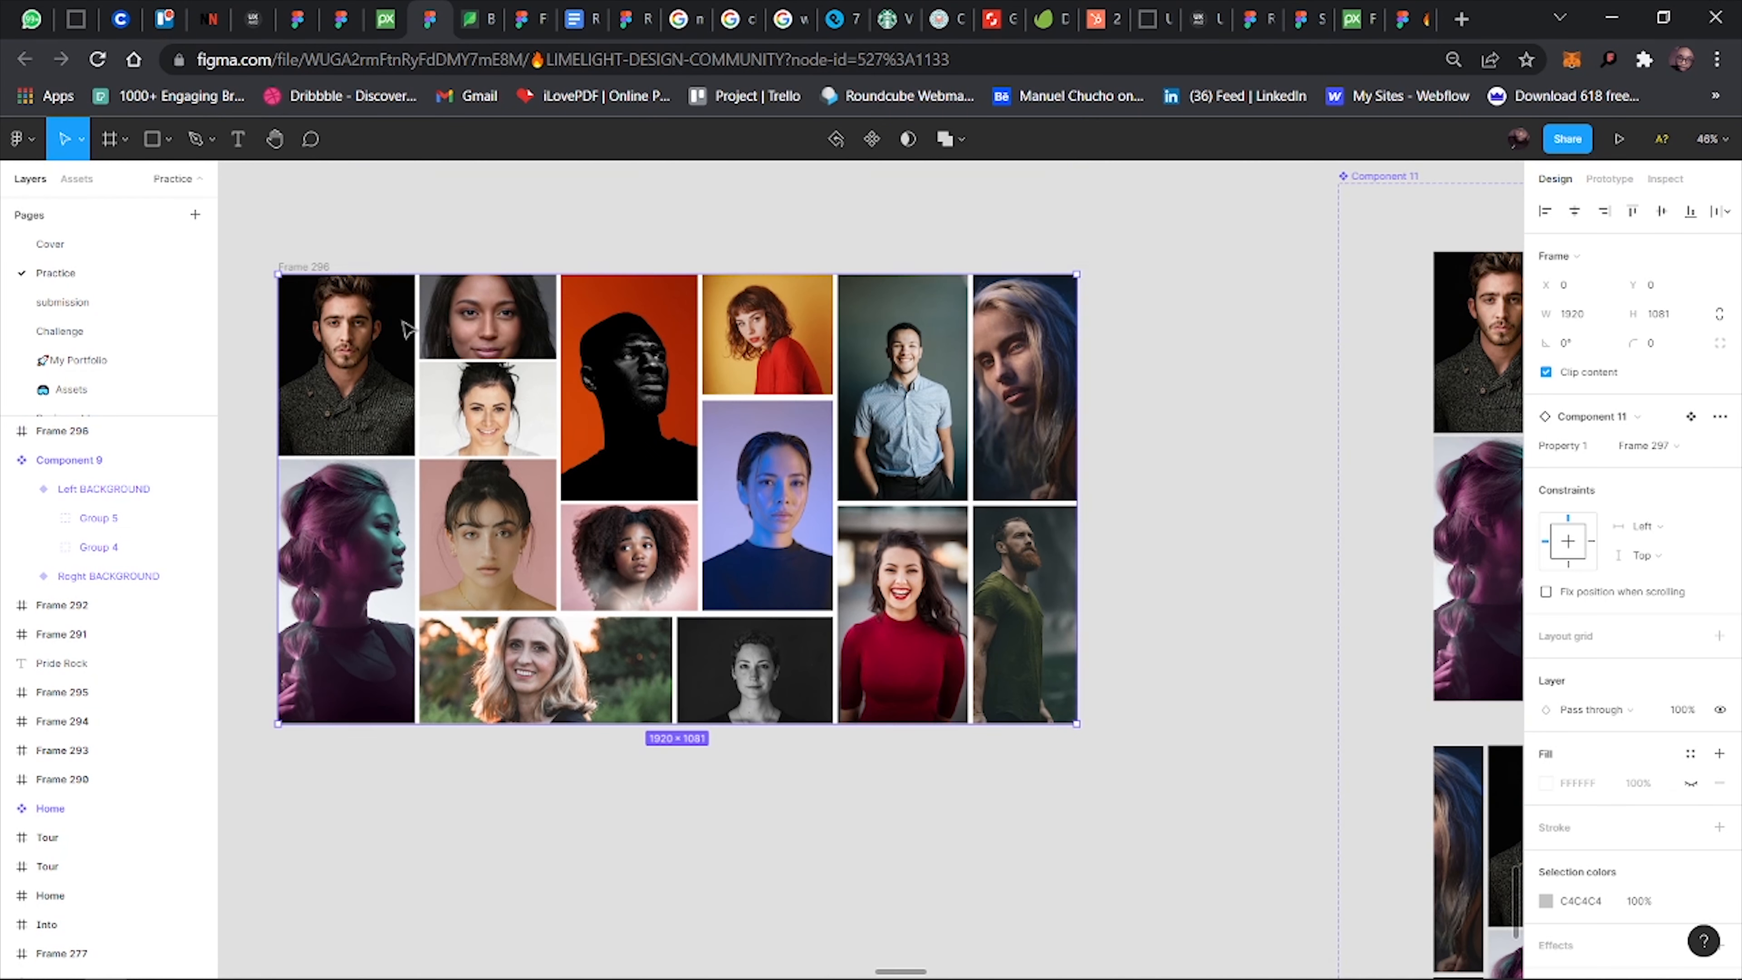
pyautogui.click(302, 271)
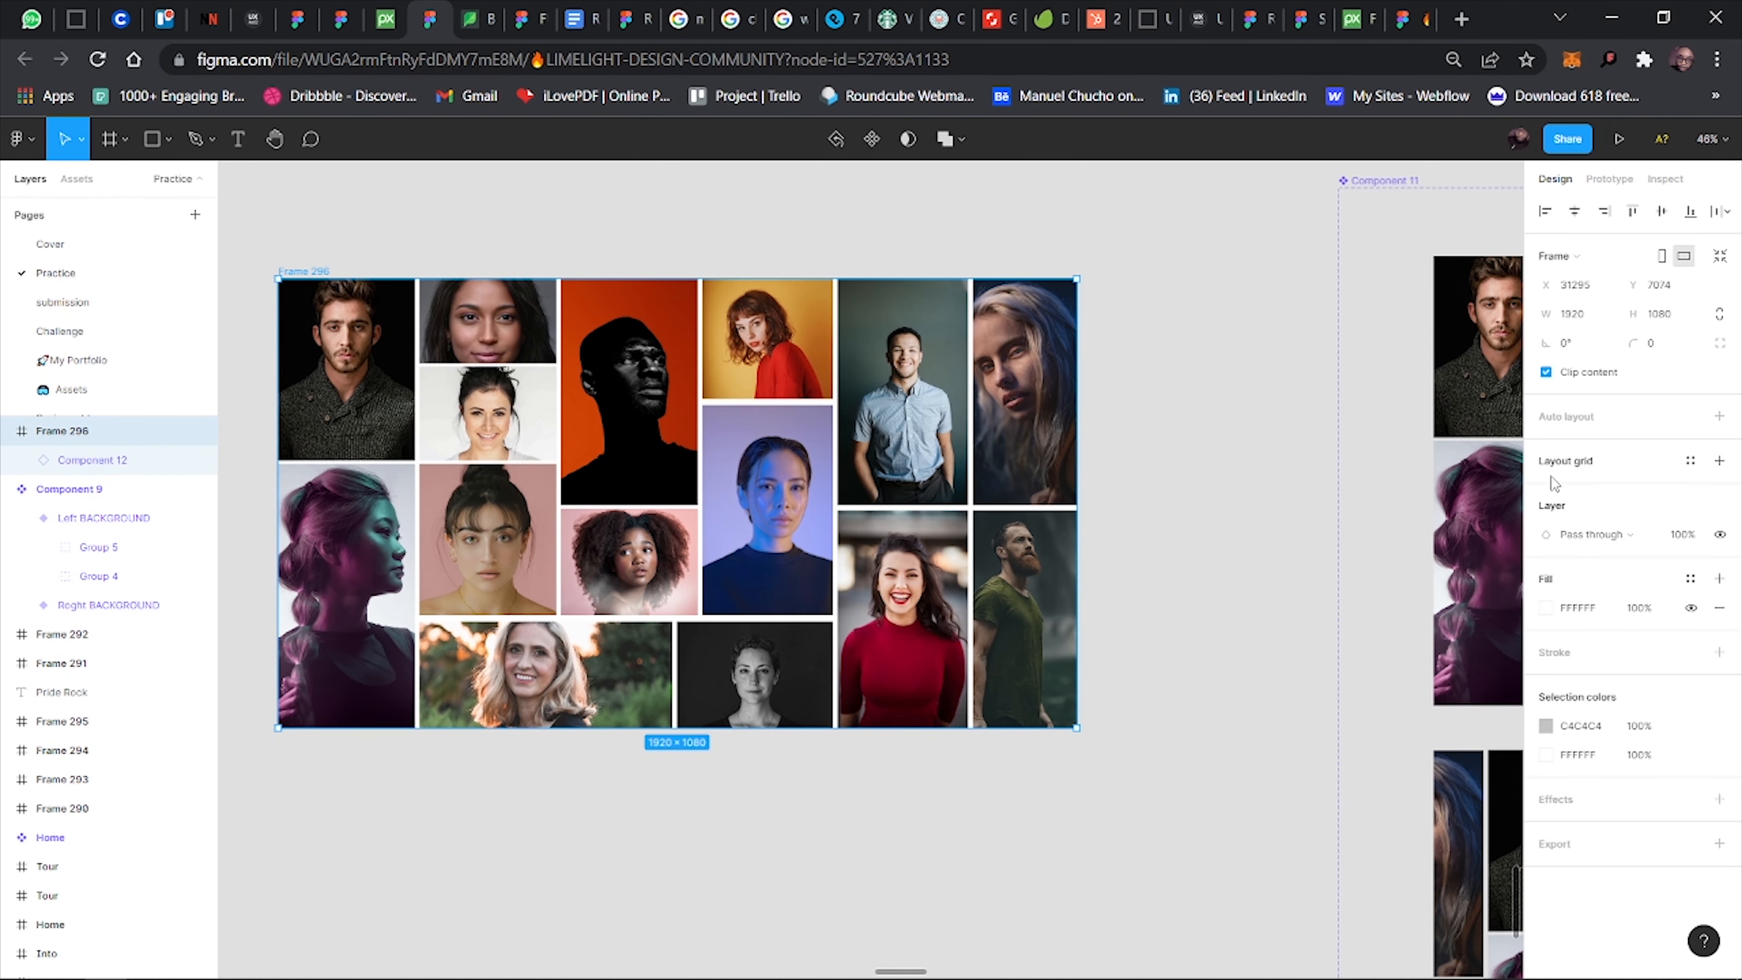
pyautogui.click(1544, 608)
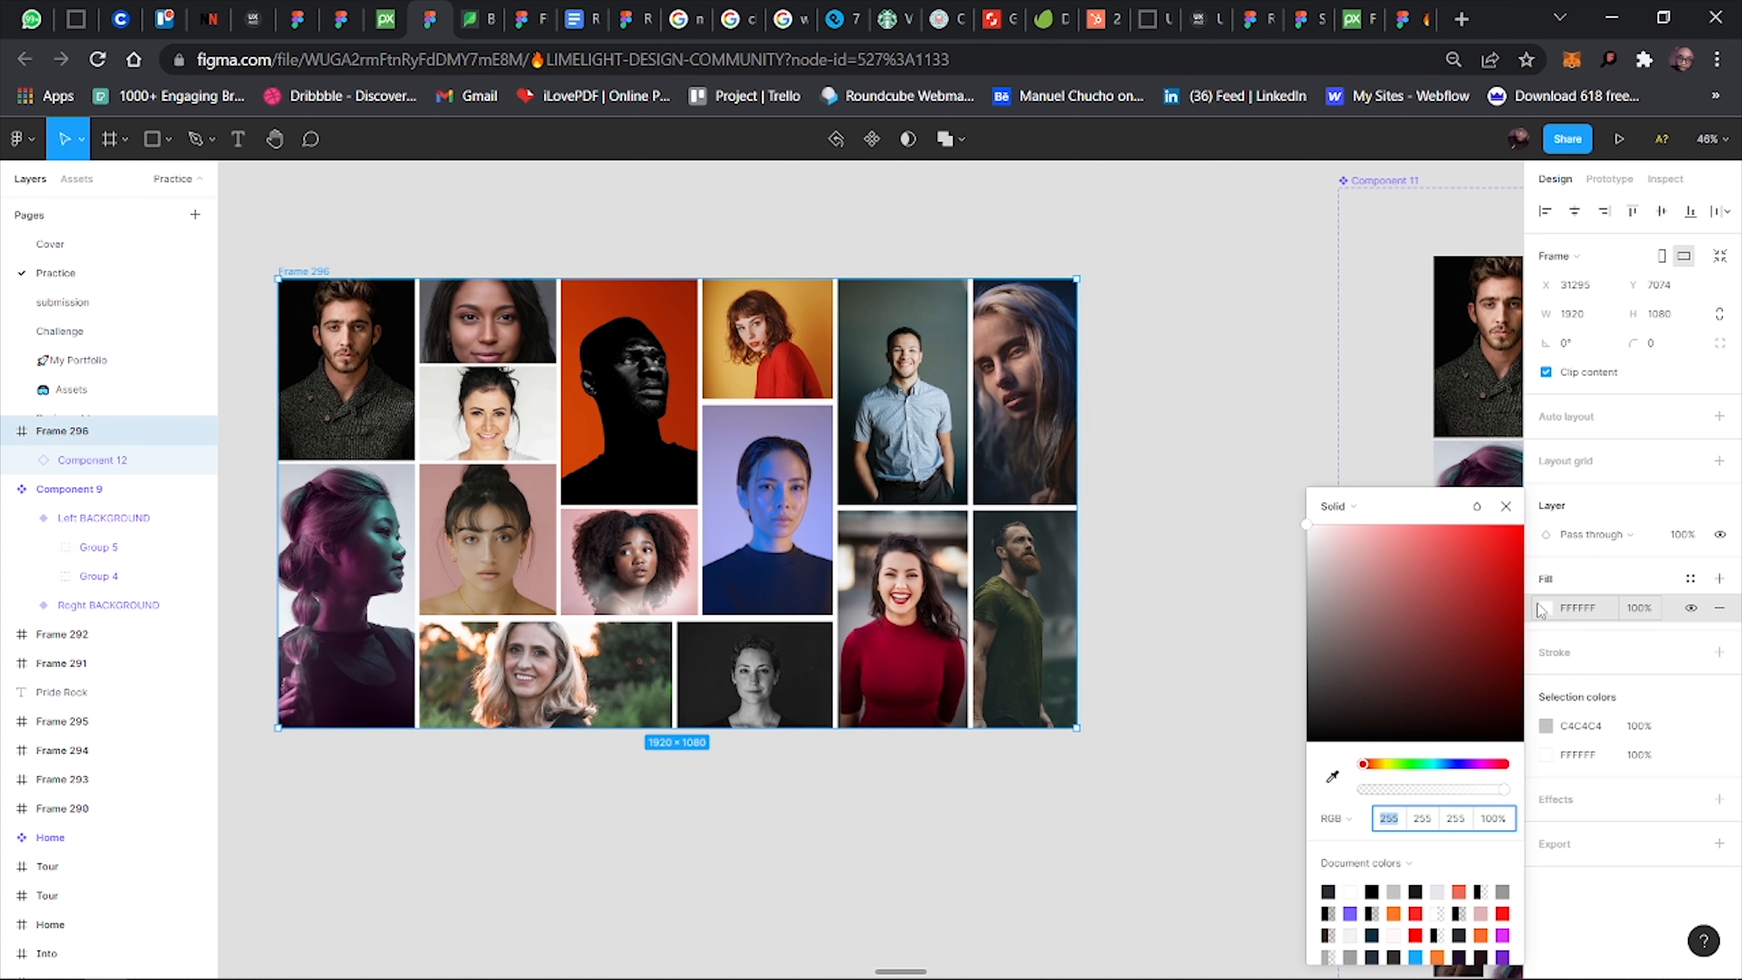
pyautogui.moveTo(1338, 712); pyautogui.dragTo(1252, 825)
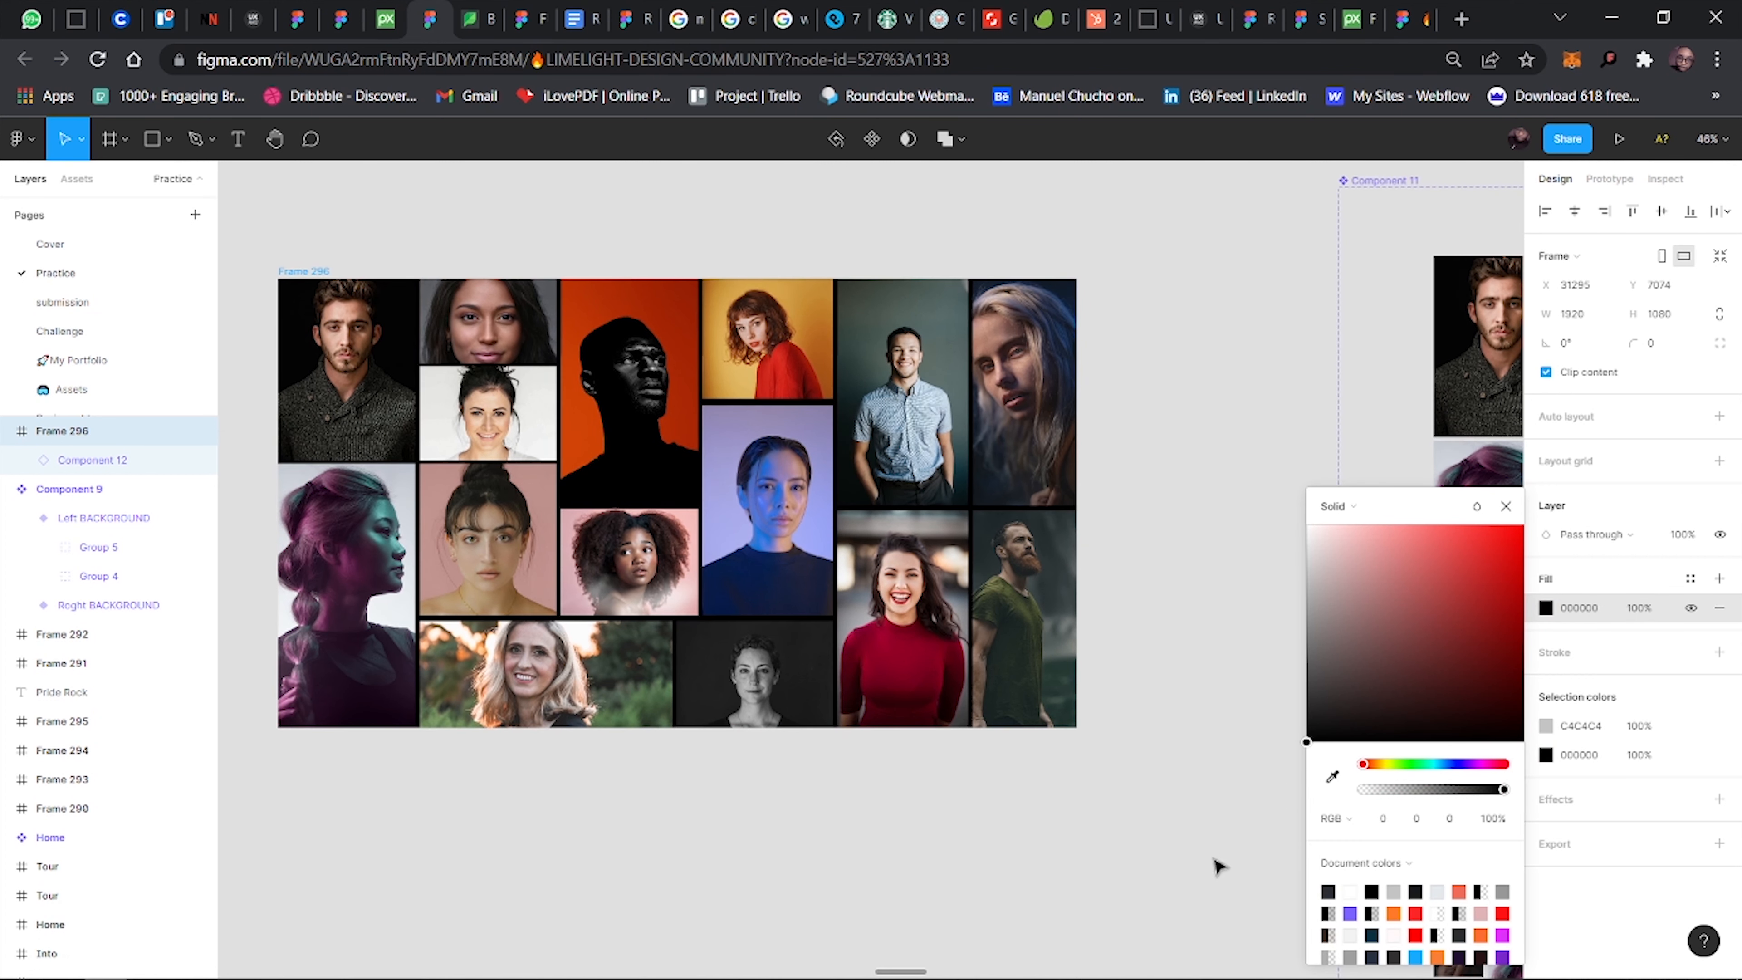
pyautogui.click(832, 860)
# Select the frame containing the collage instance and play it as a prototype to examine the sliding animation.
pyautogui.scroll(1, 779, 682)
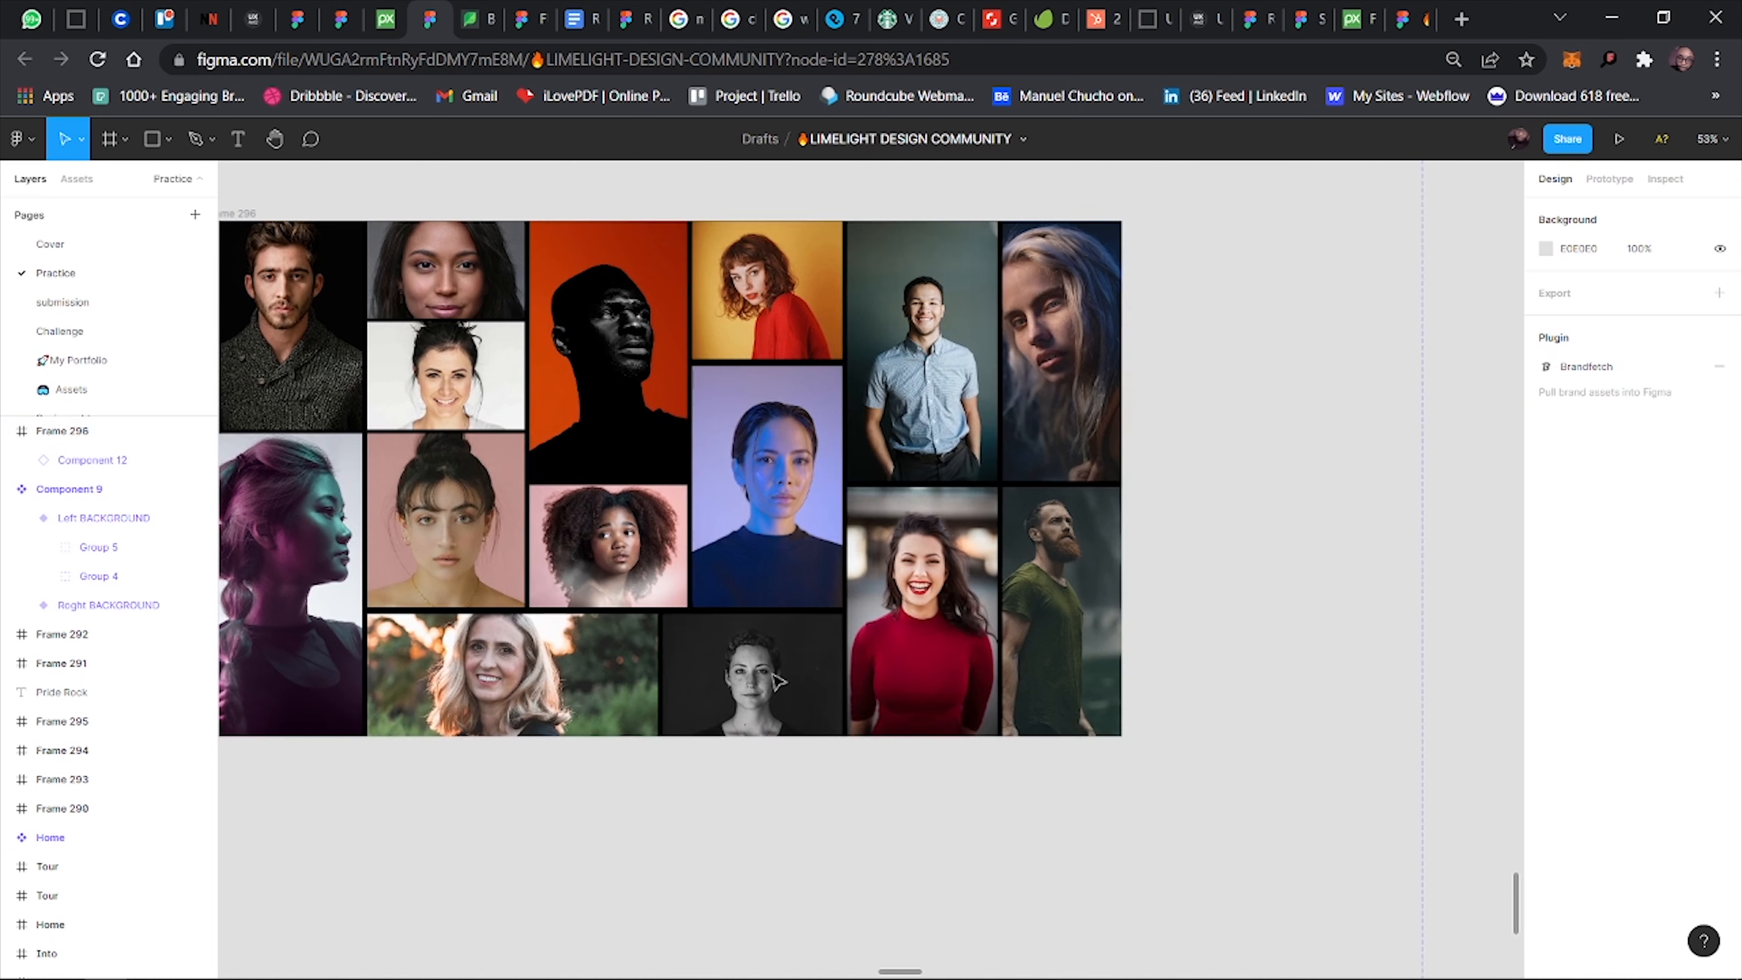
pyautogui.hscroll(-3, 777, 681)
pyautogui.click(386, 245)
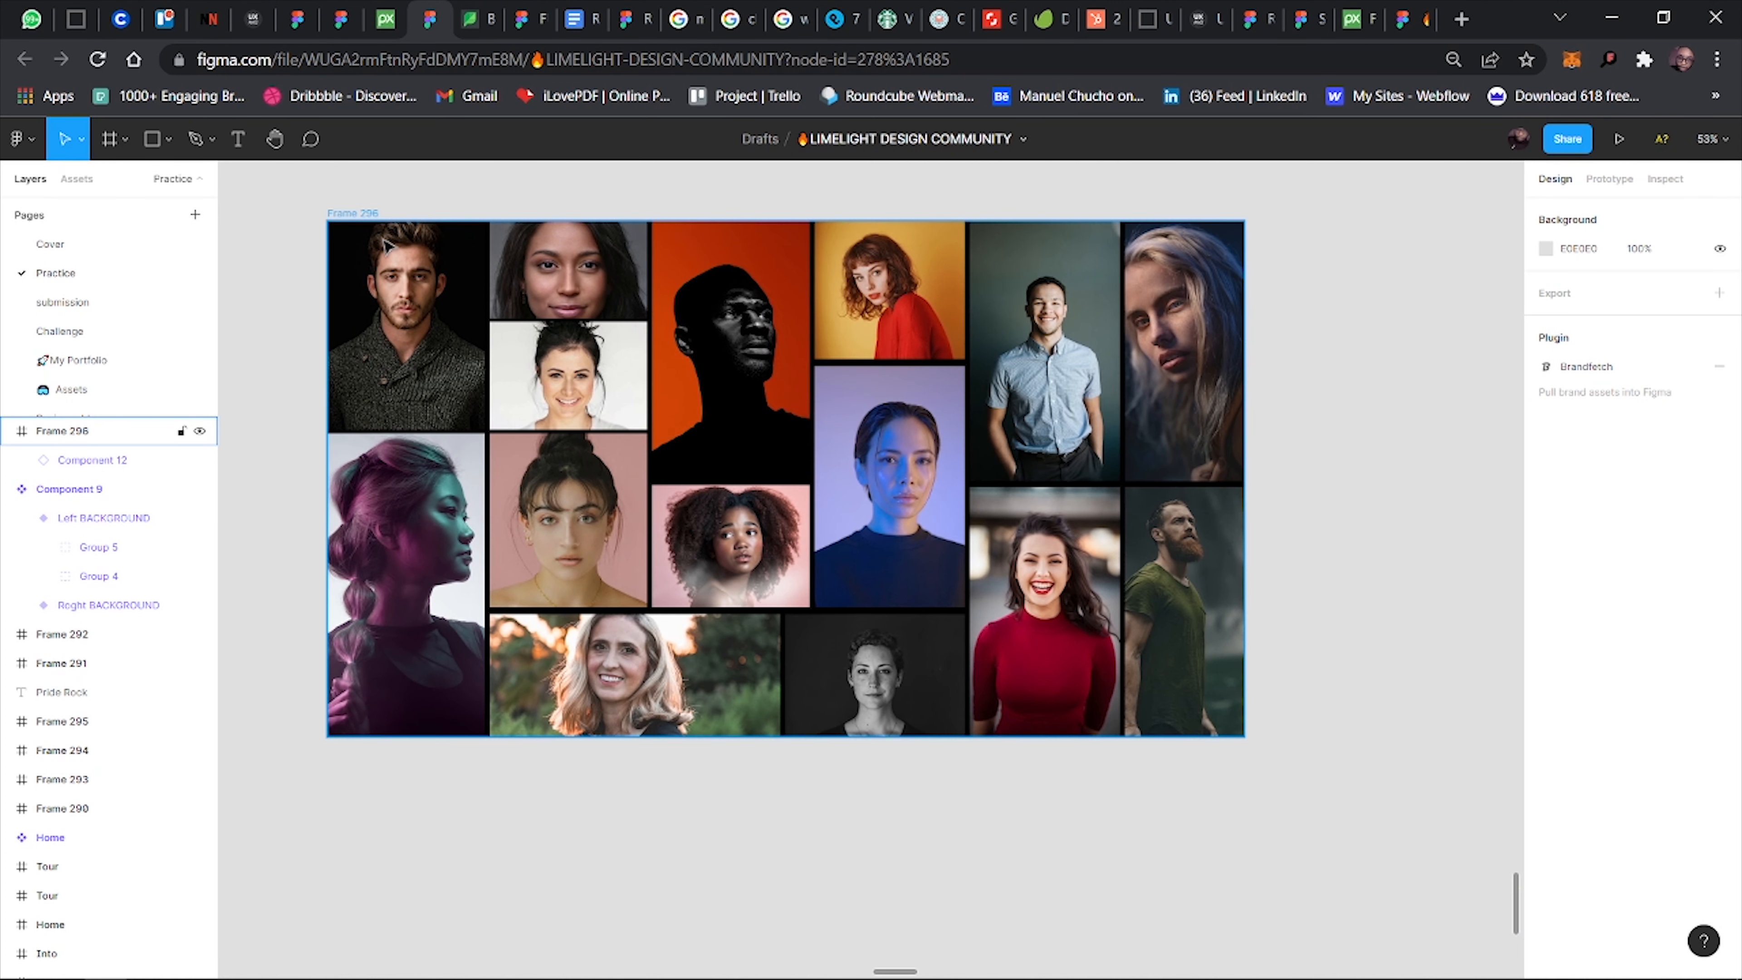
pyautogui.click(370, 214)
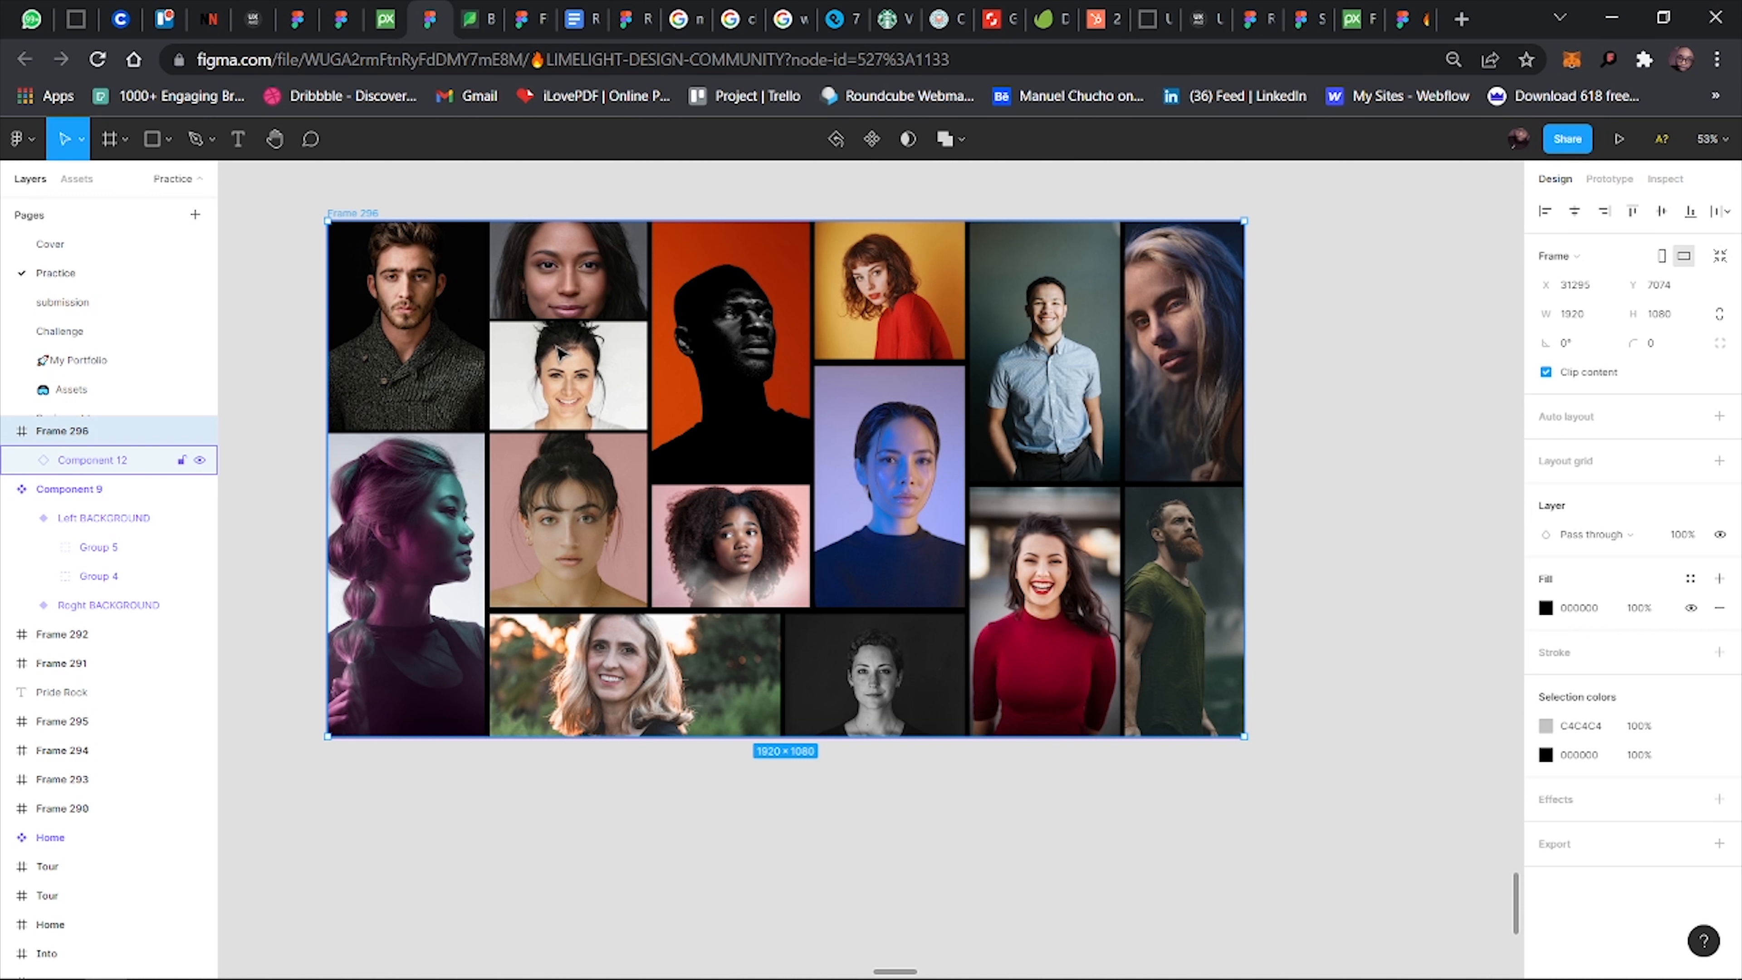
pyautogui.click(1620, 140)
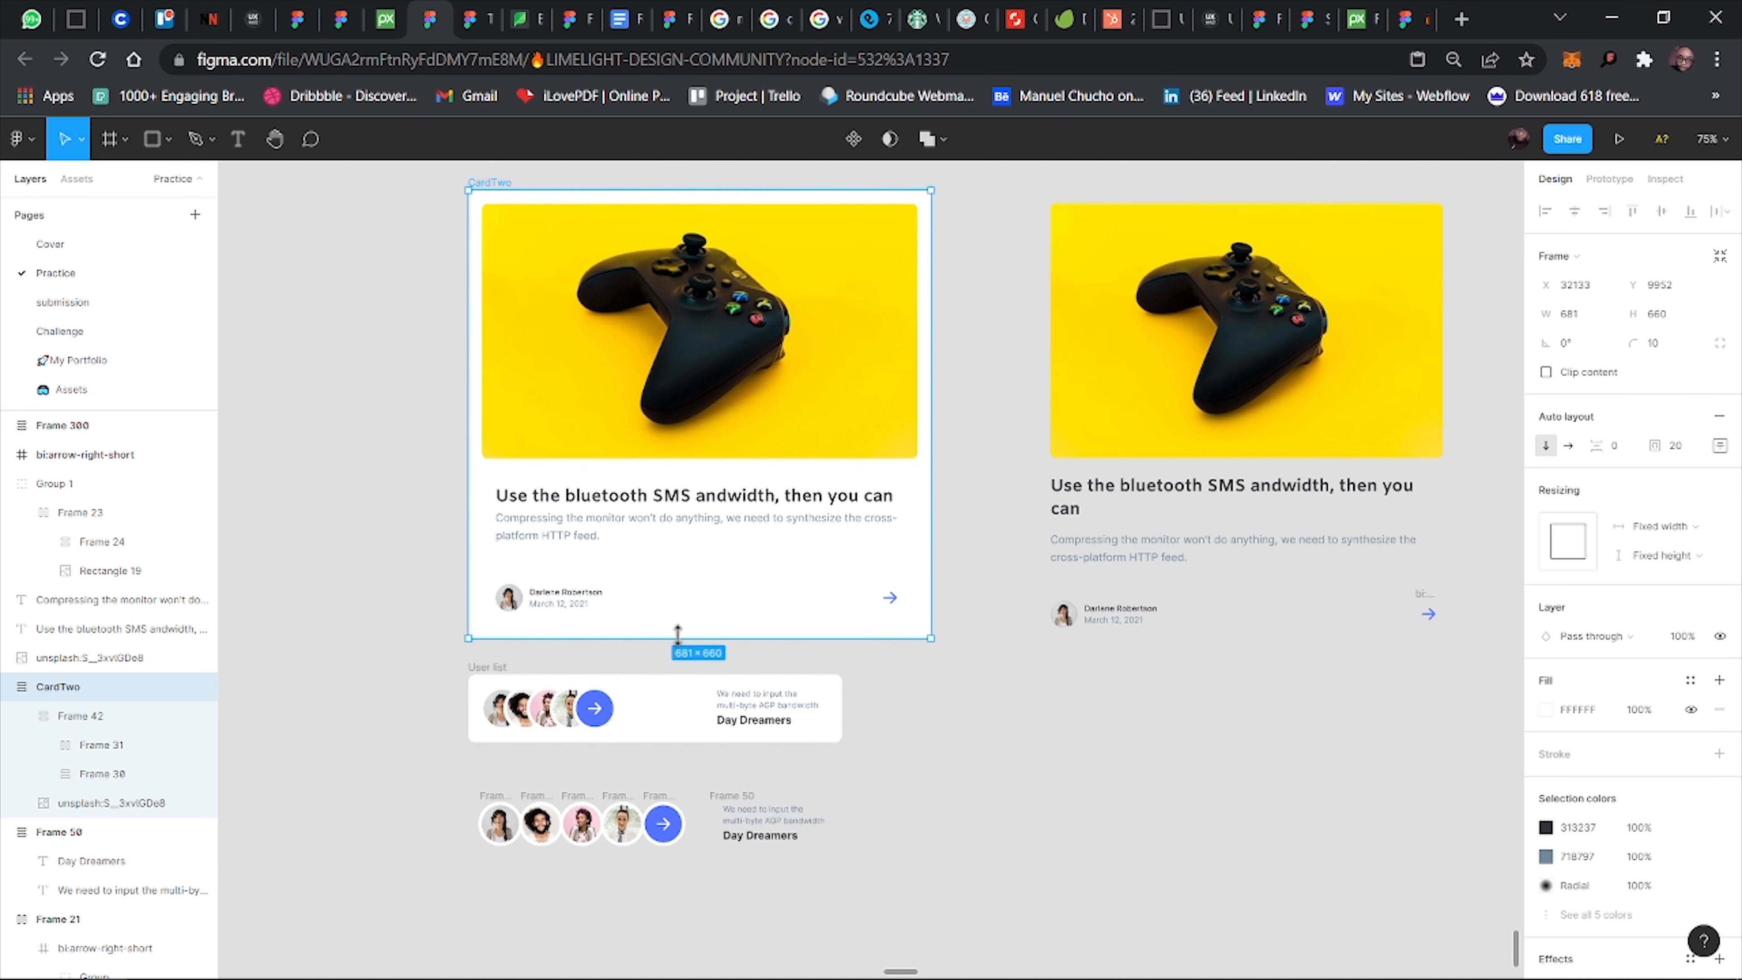
# Try widening the user list frame to 644, and undo that along with the game controller card's resizing.
pyautogui.click(838, 695)
pyautogui.moveTo(845, 695); pyautogui.dragTo(907, 695)
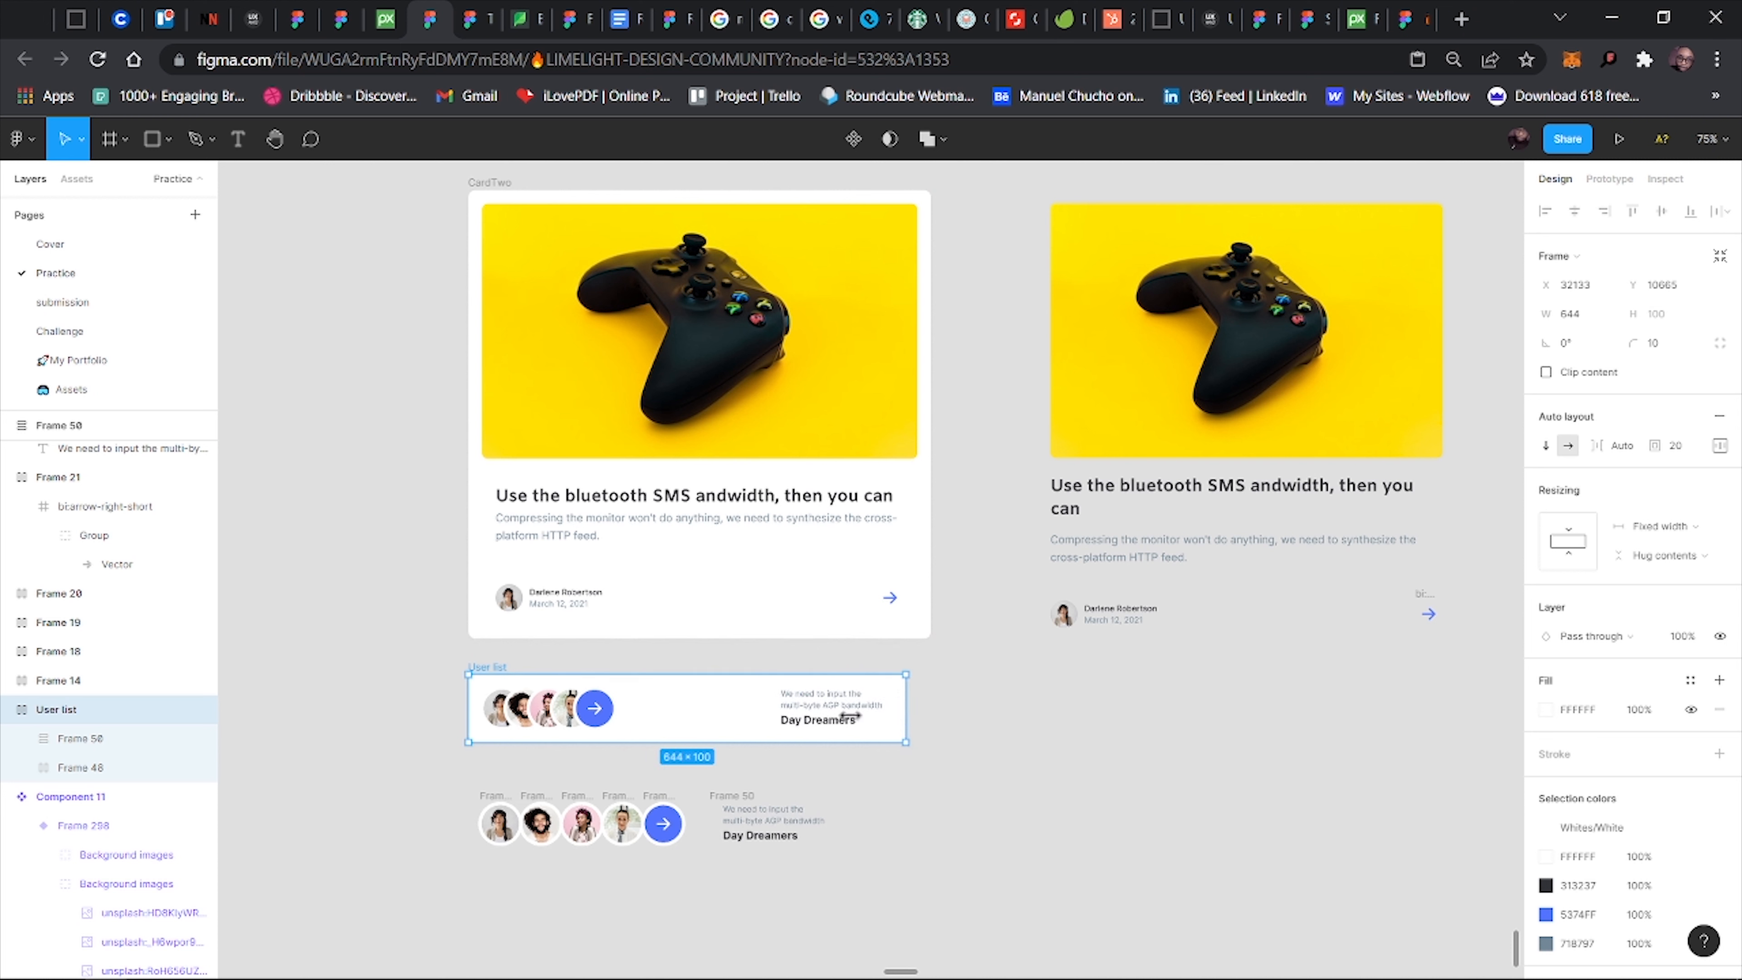
pyautogui.hotkey('ctrl', 'z')
pyautogui.hotkey('ctrl', 'z')
pyautogui.hotkey('ctrl', 'z')
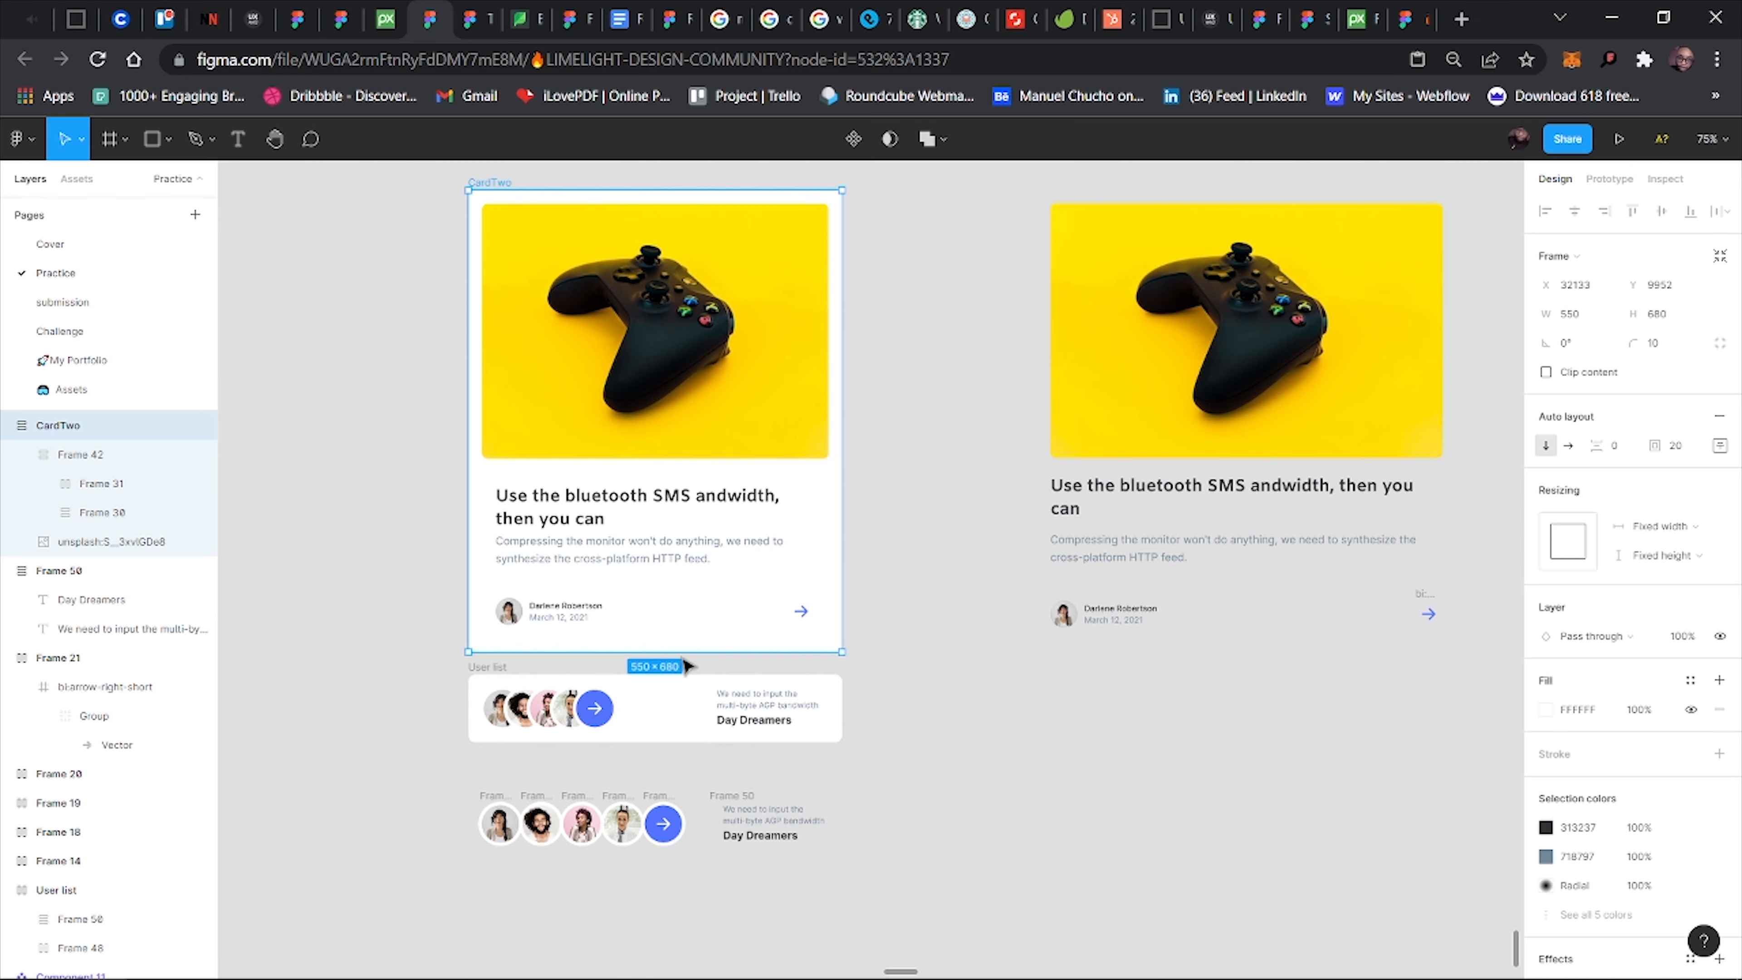
# Examine the text frame beside the loose avatar row and the two text layers inside it.
pyautogui.scroll(-2, 621, 710)
pyautogui.scroll(5, 621, 710)
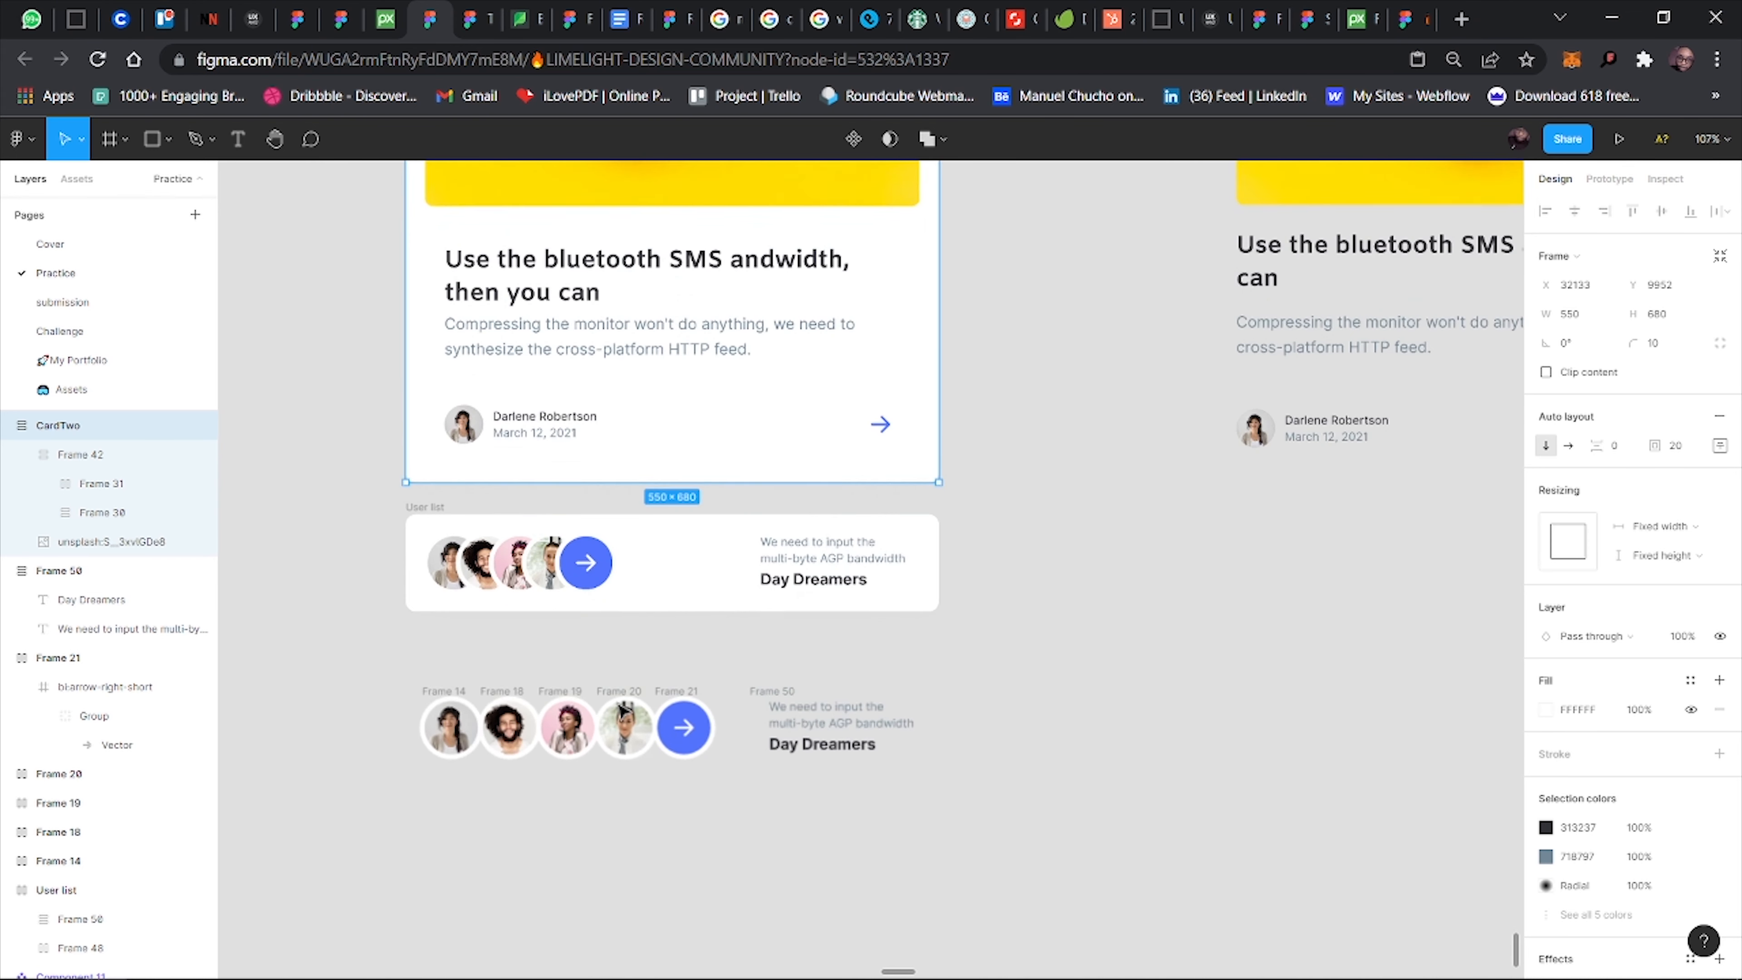
pyautogui.click(773, 597)
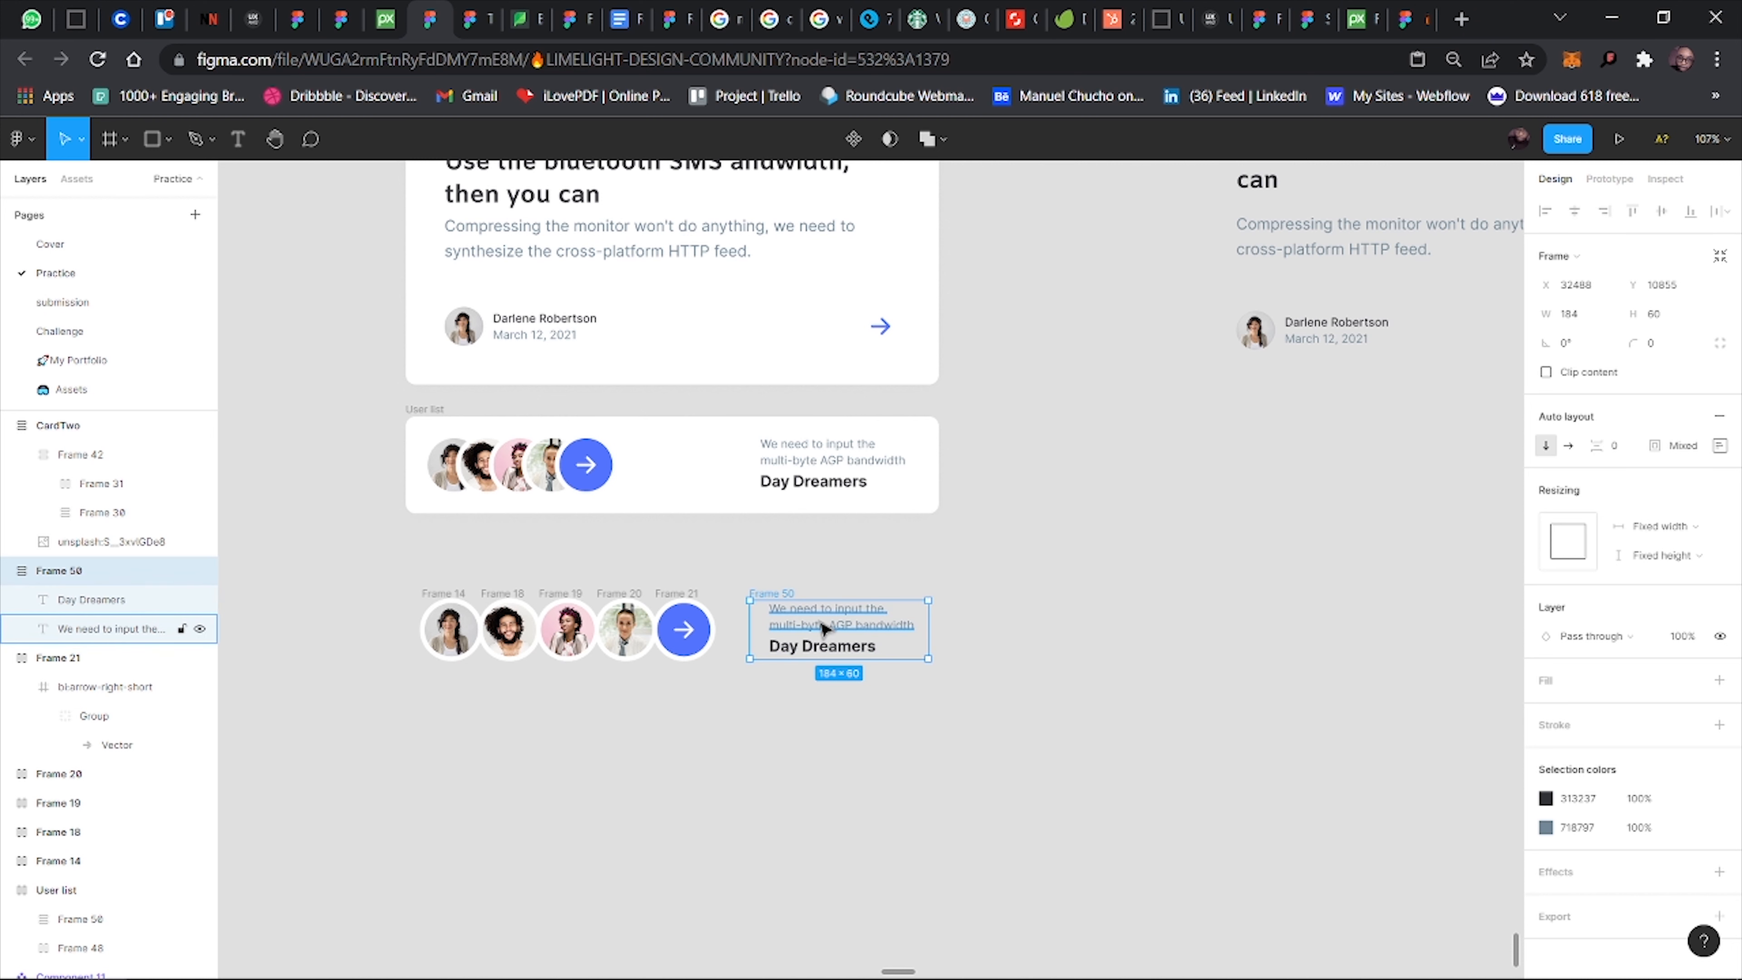
pyautogui.scroll(5, 820, 623)
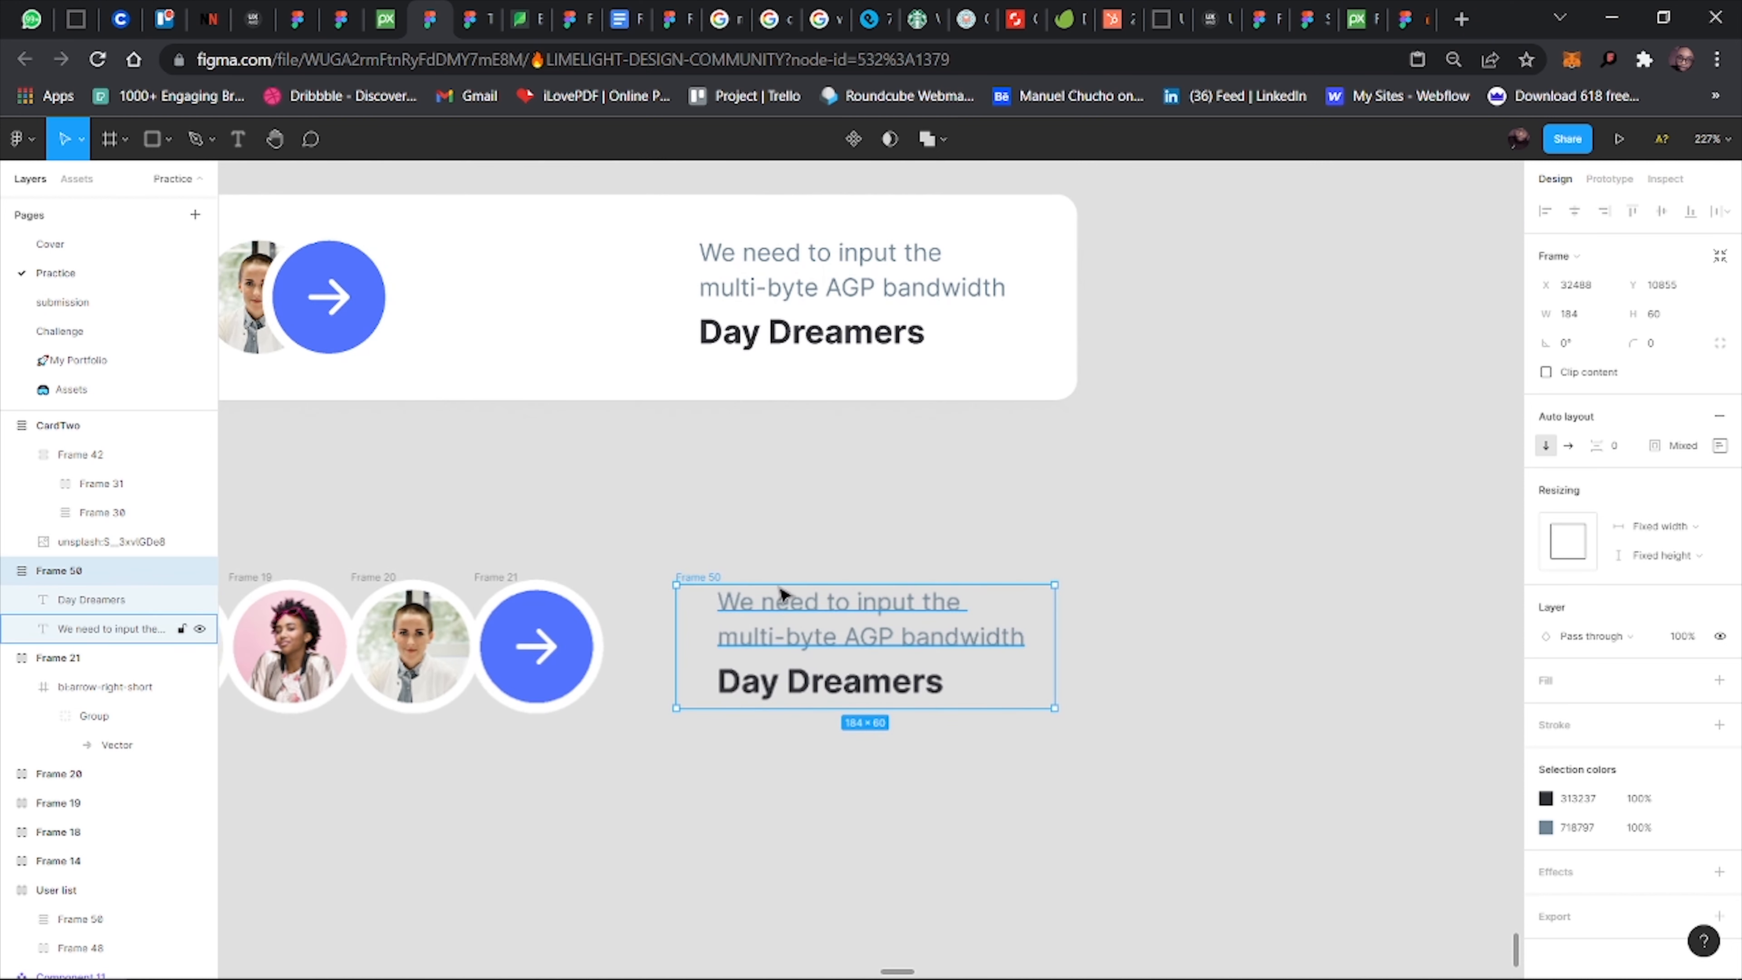
pyautogui.click(804, 623)
pyautogui.keyDown('shift'); pyautogui.click(799, 687); pyautogui.keyUp('shift')
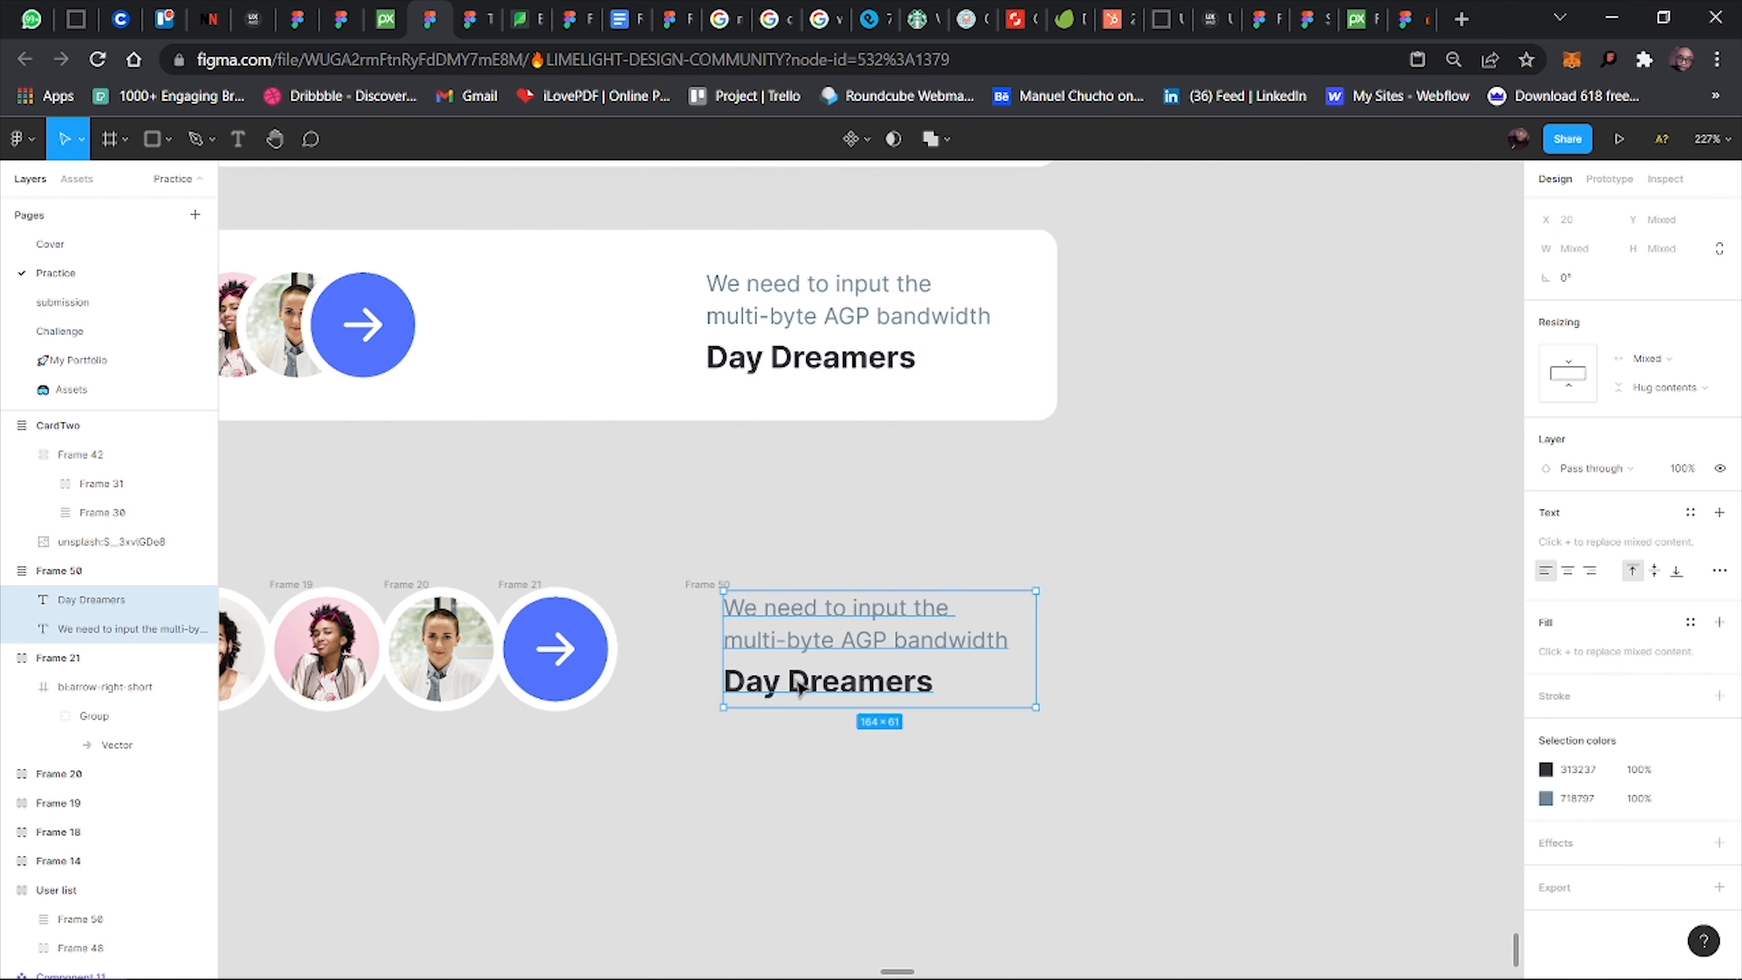
pyautogui.scroll(-5, 799, 687)
pyautogui.hscroll(-5, 758, 739)
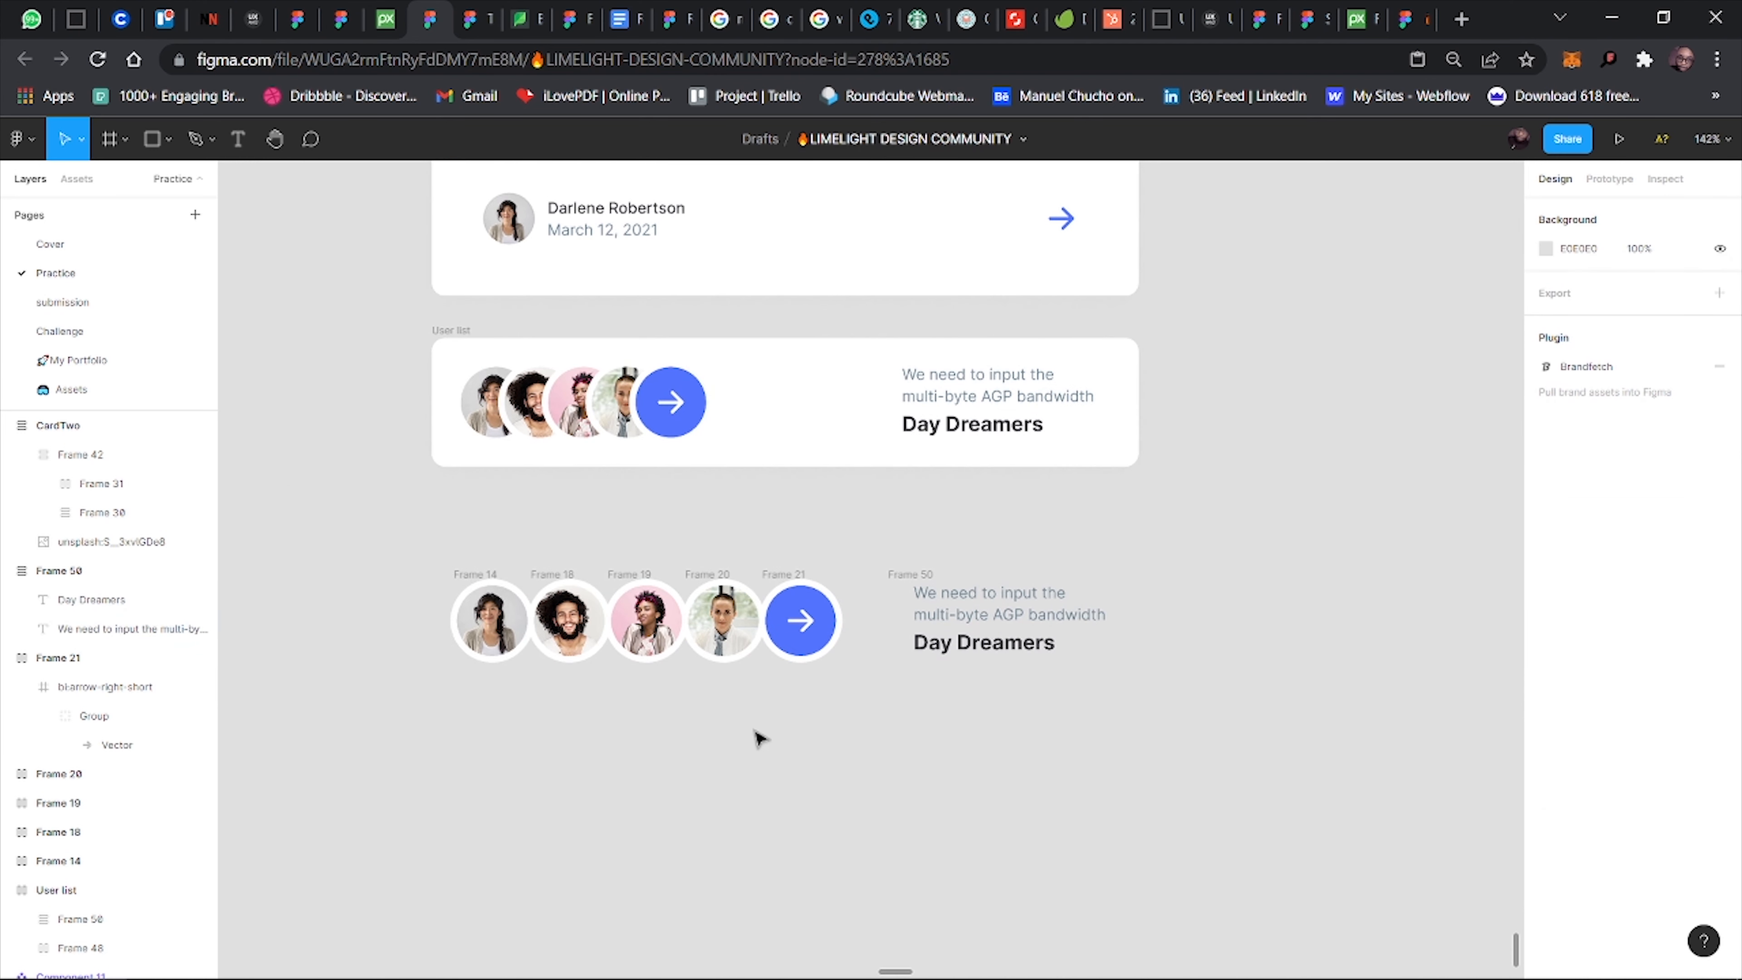
# Wrap the four loose avatars and the arrow circle in a horizontal auto layout frame with a fixed width of 300.
pyautogui.click(507, 583)
pyautogui.click(507, 583)
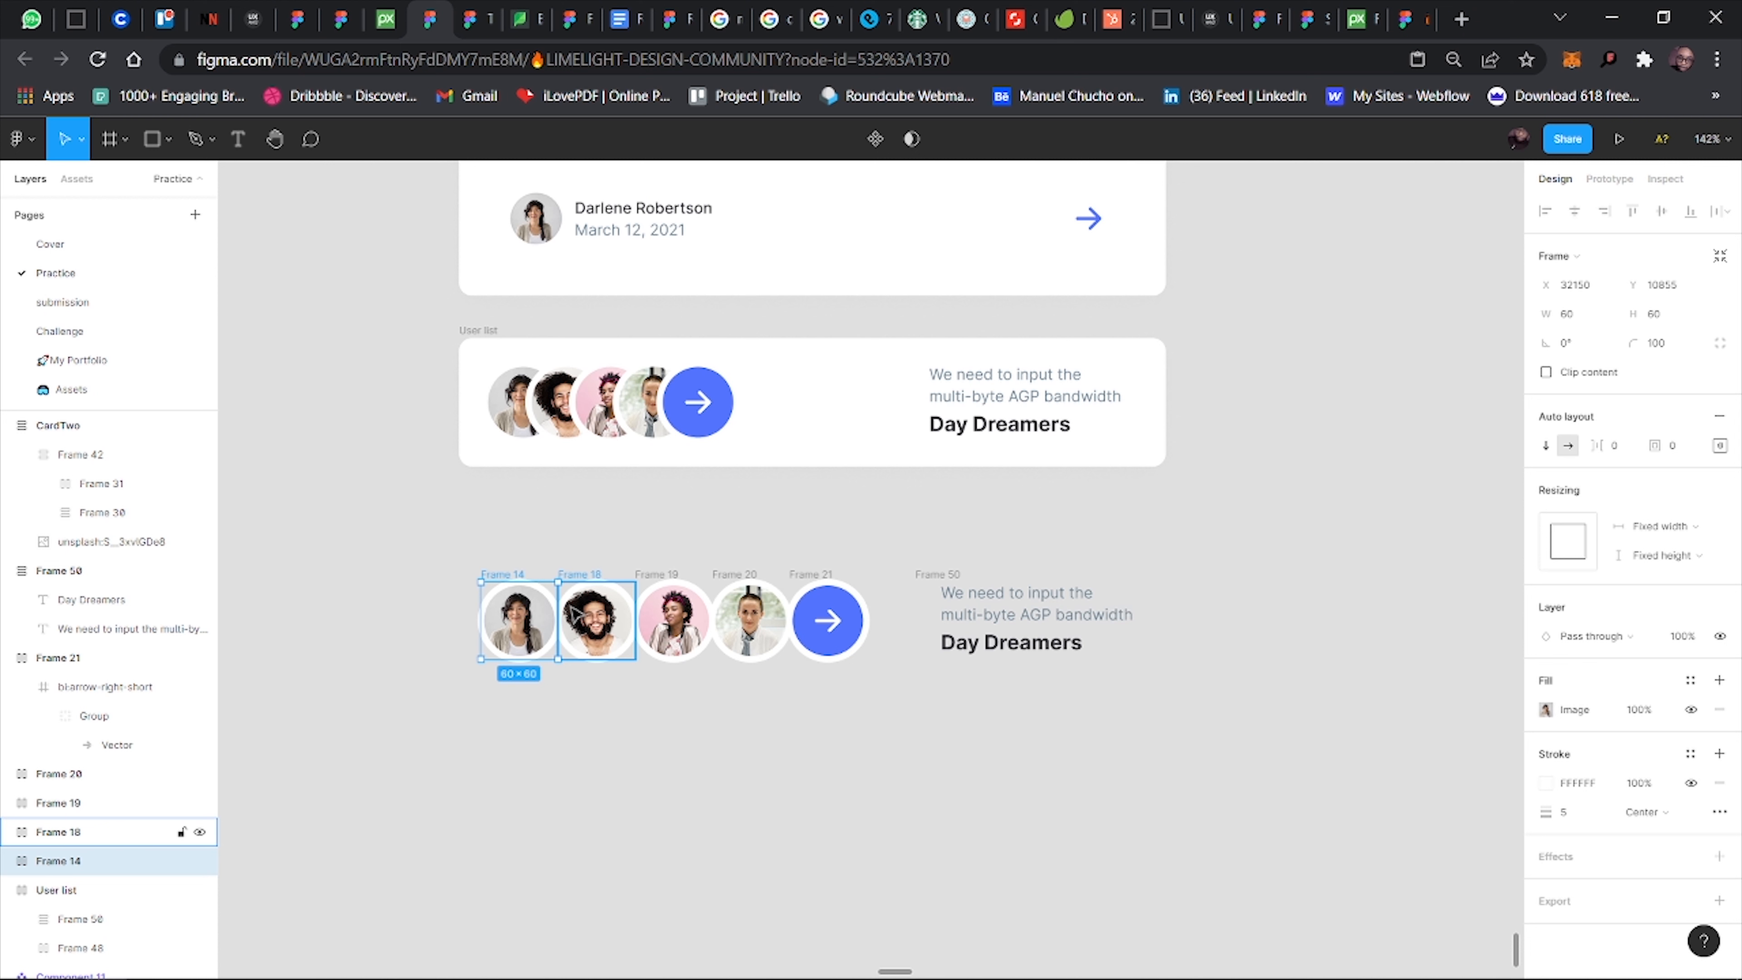
pyautogui.moveTo(450, 546); pyautogui.dragTo(887, 742)
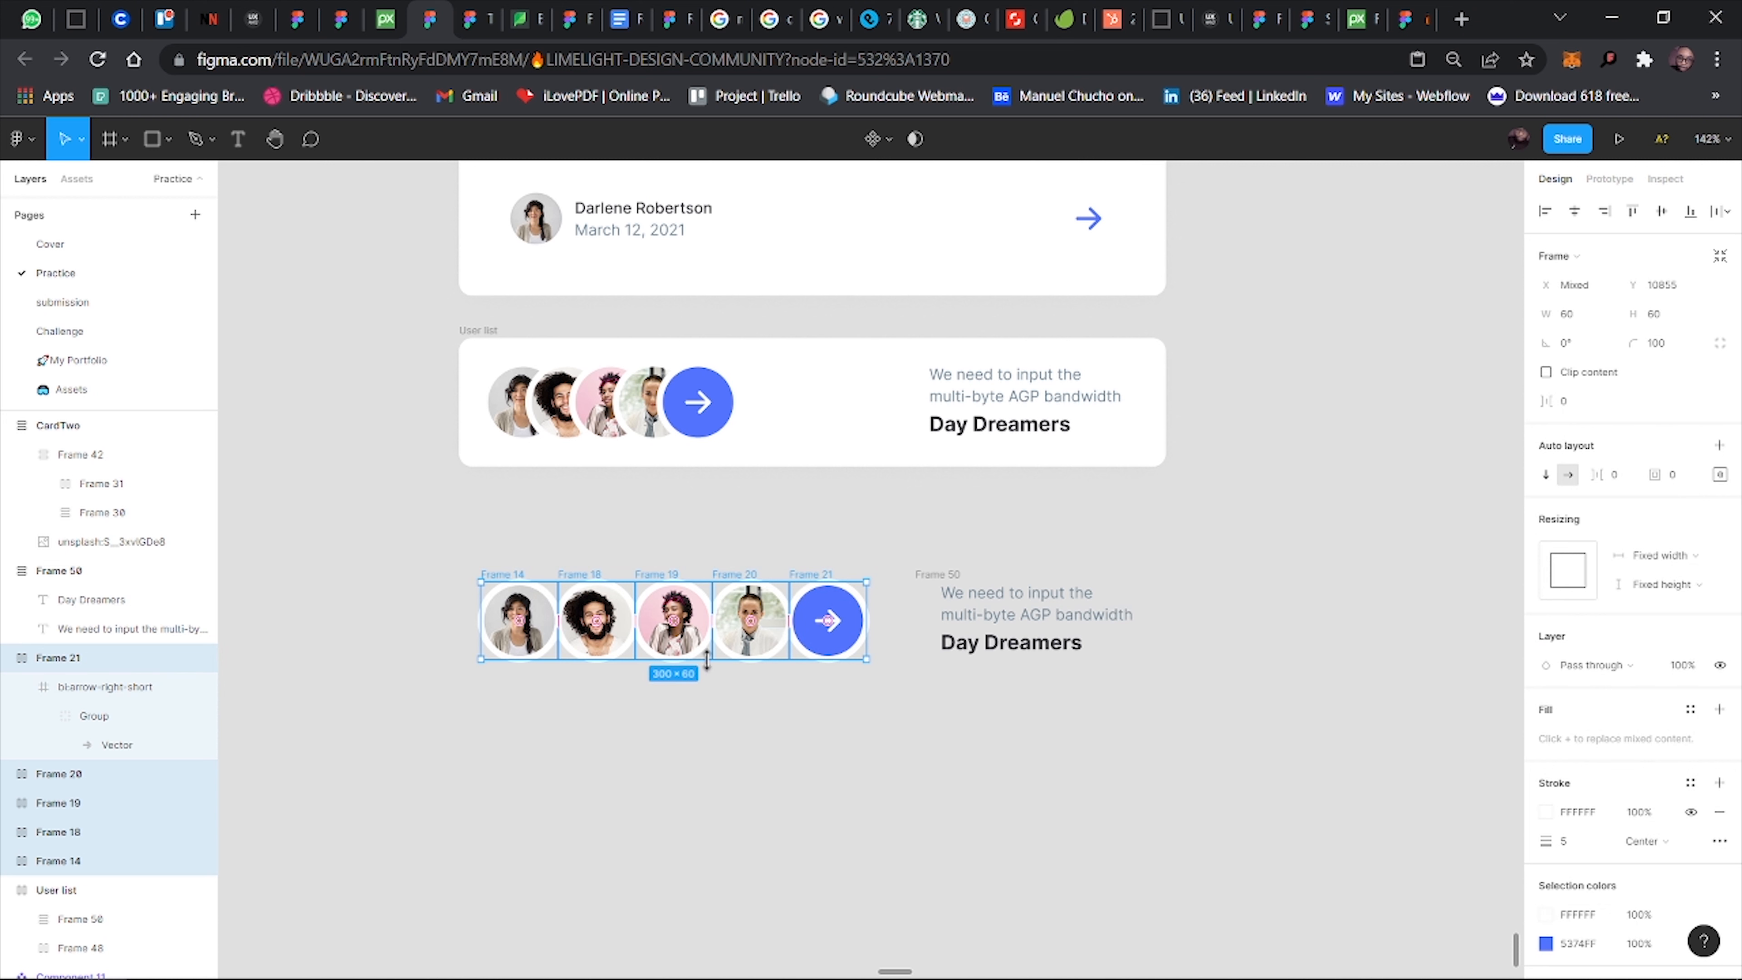
pyautogui.hotkey('shift', 'a')
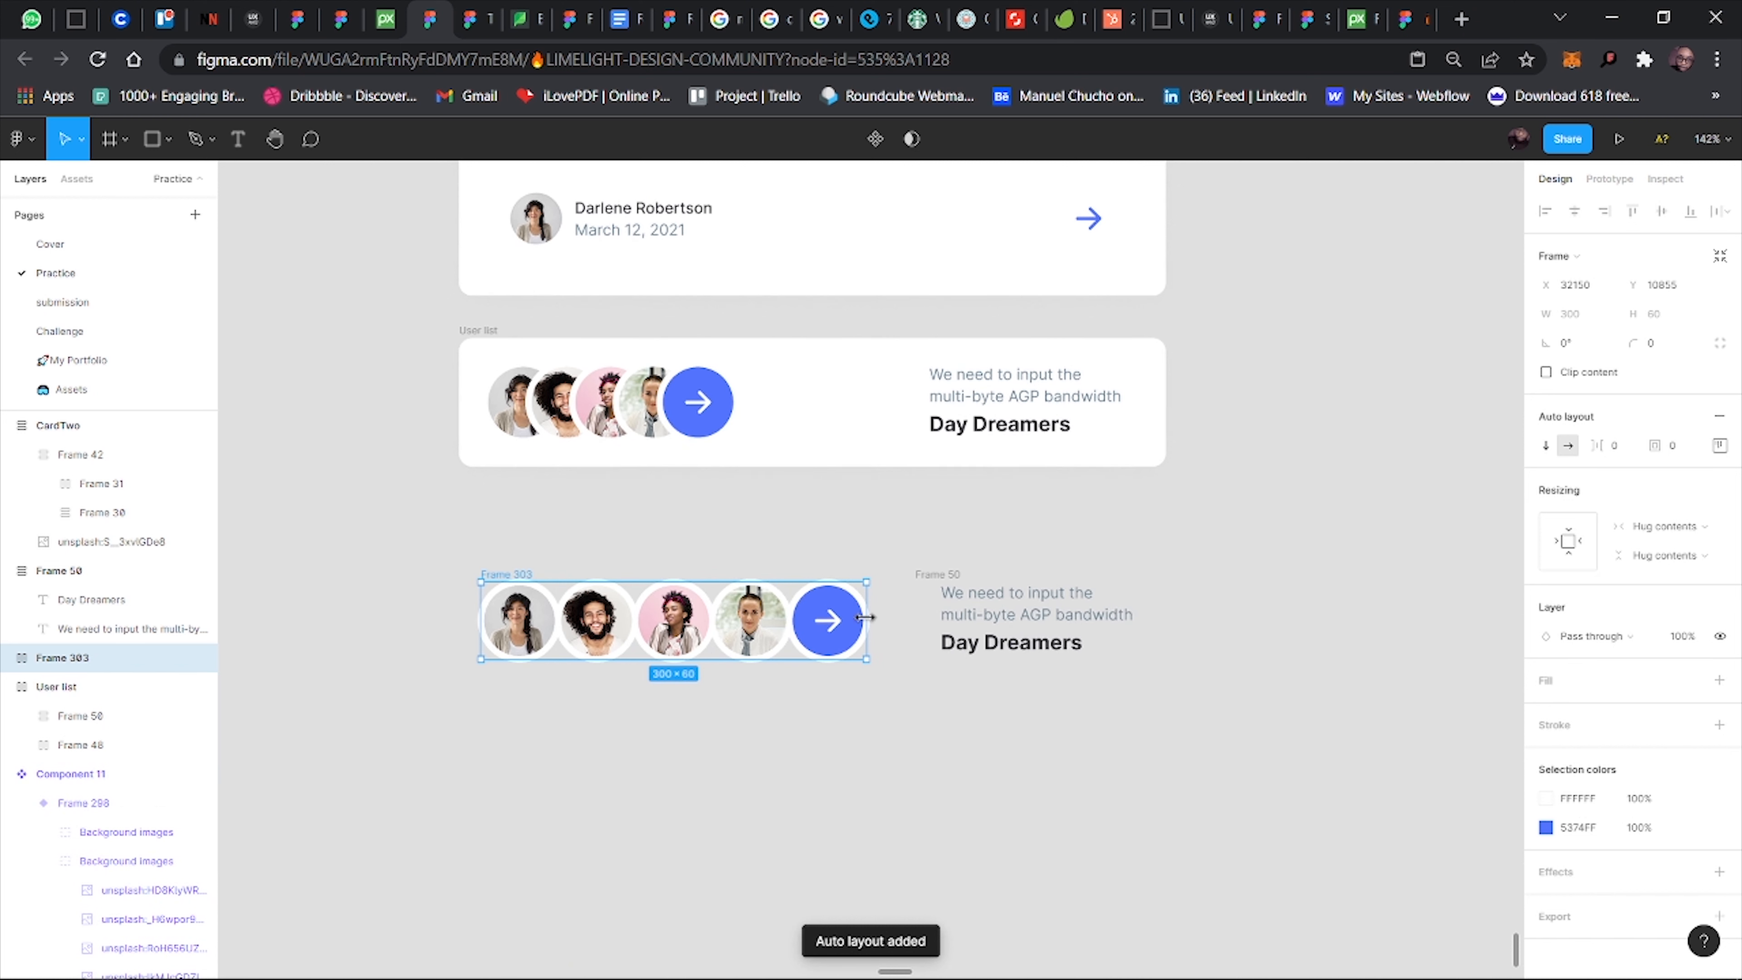
pyautogui.moveTo(866, 618)
pyautogui.mouseDown()
pyautogui.moveTo(640, 621)
pyautogui.moveTo(864, 633)
pyautogui.mouseUp()
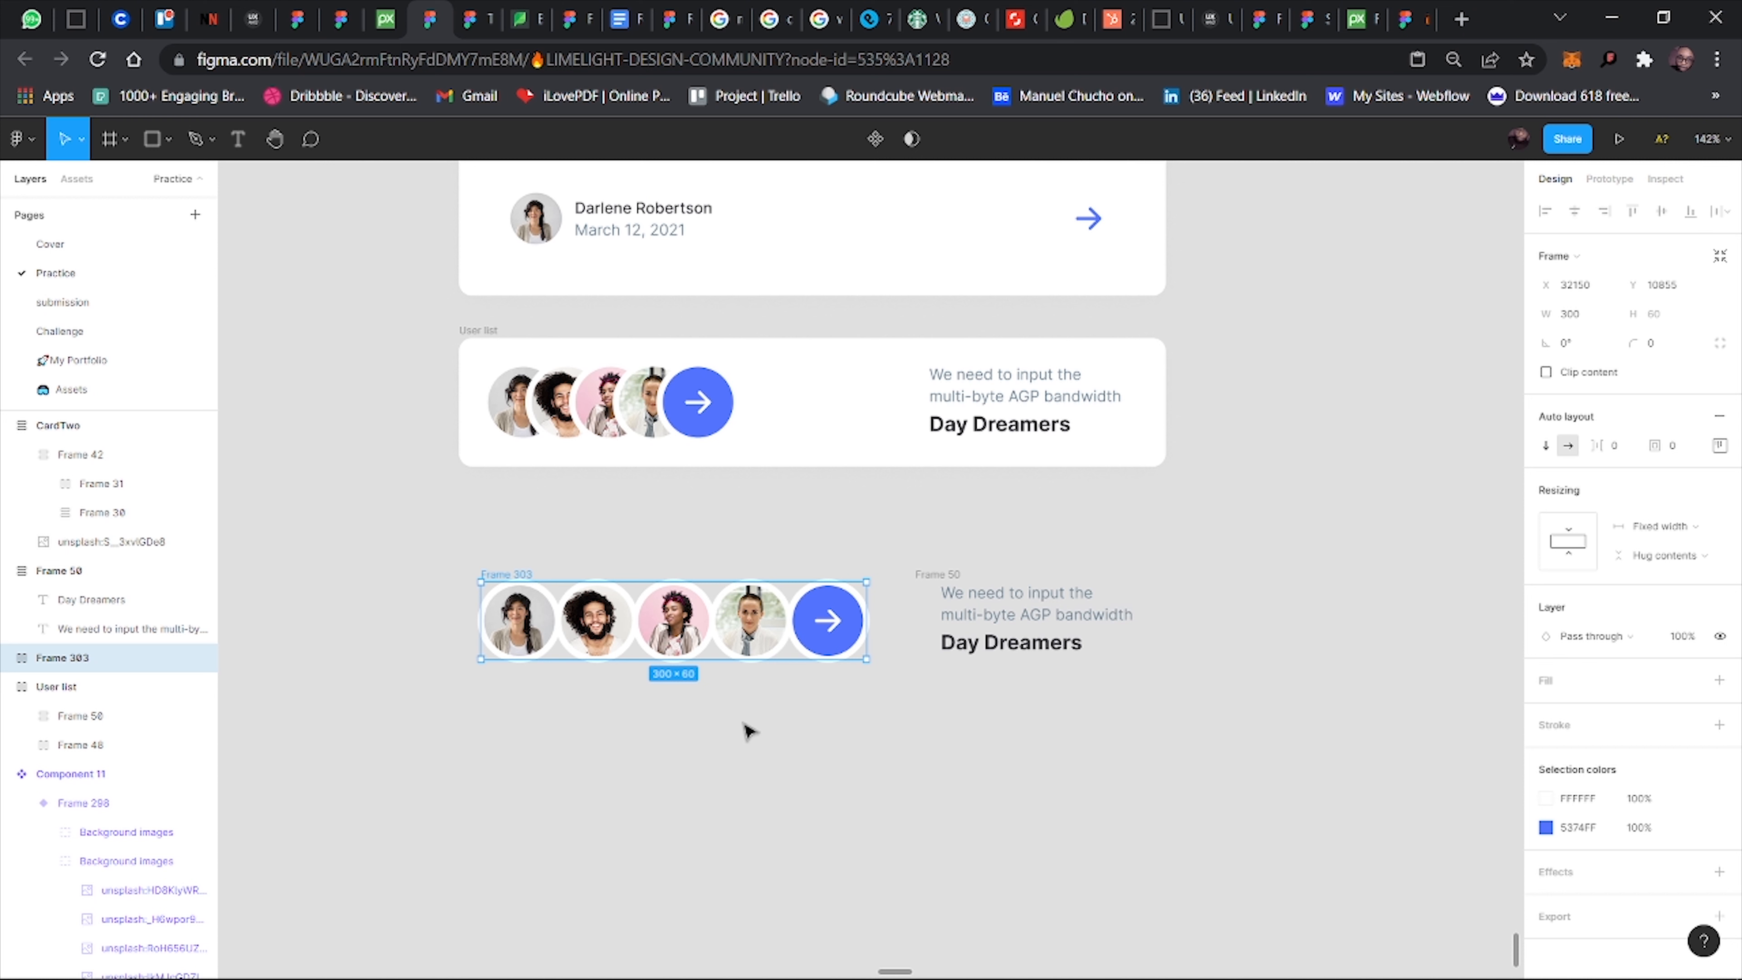
# Set the avatar row's spacing mode to Space between and narrow it to 186 wide so the circles overlap.
pyautogui.click(1720, 445)
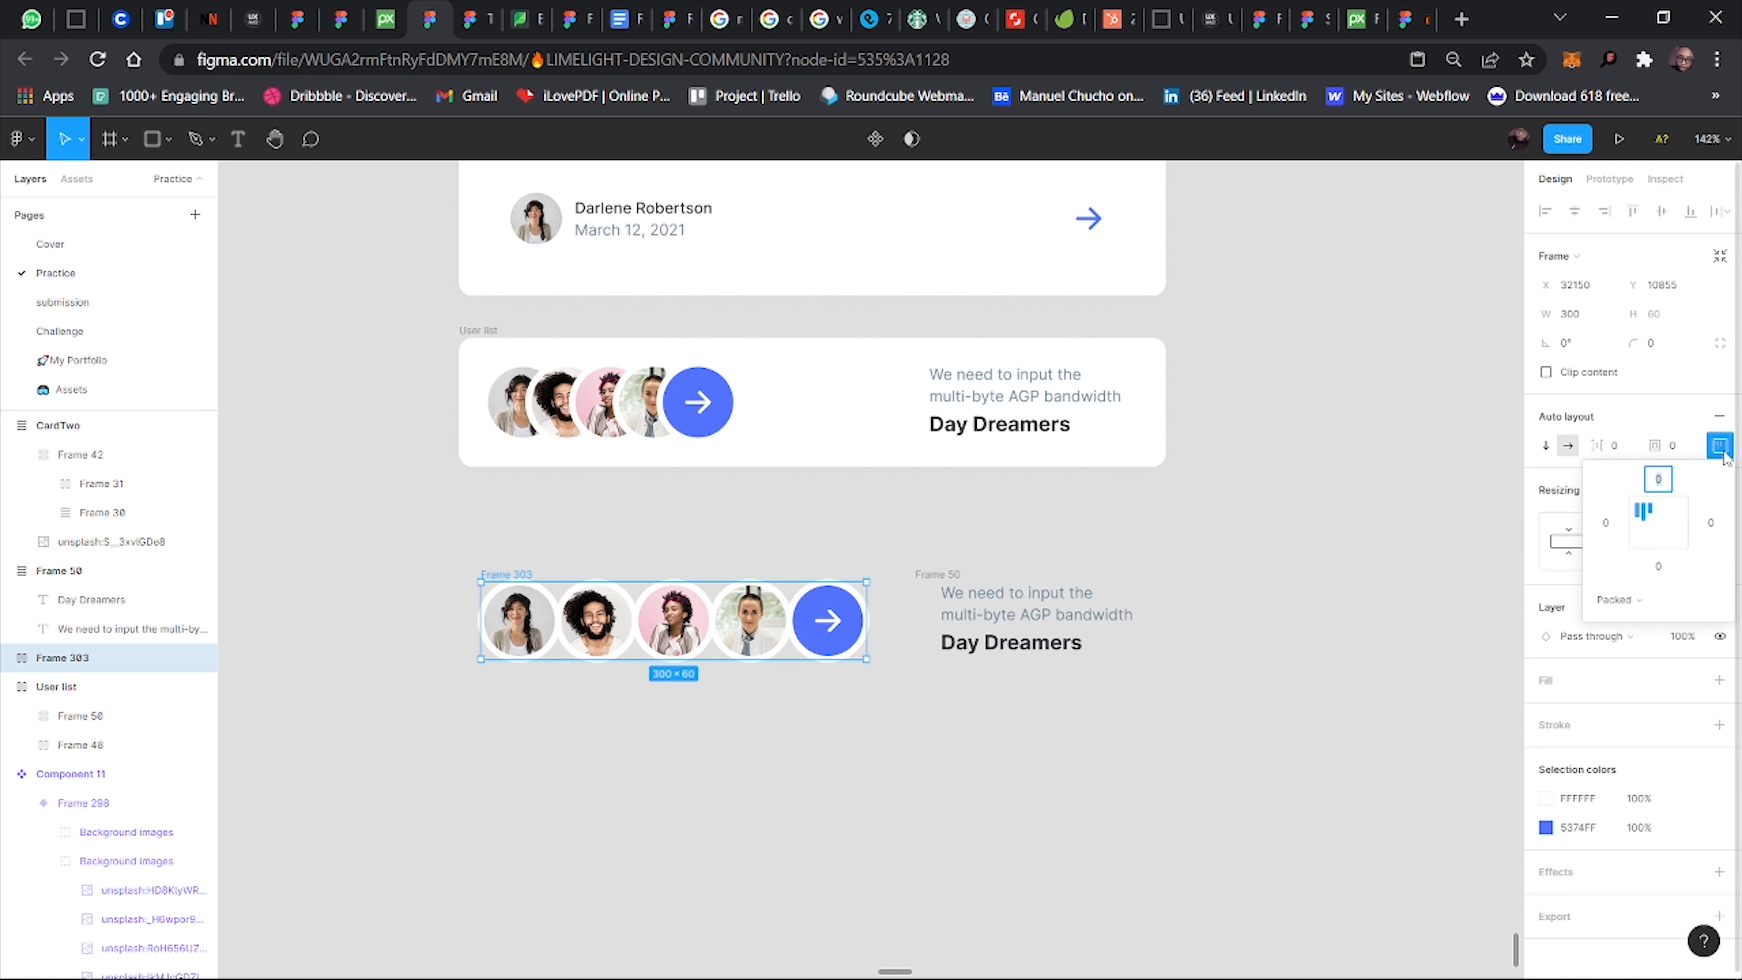
pyautogui.click(1630, 601)
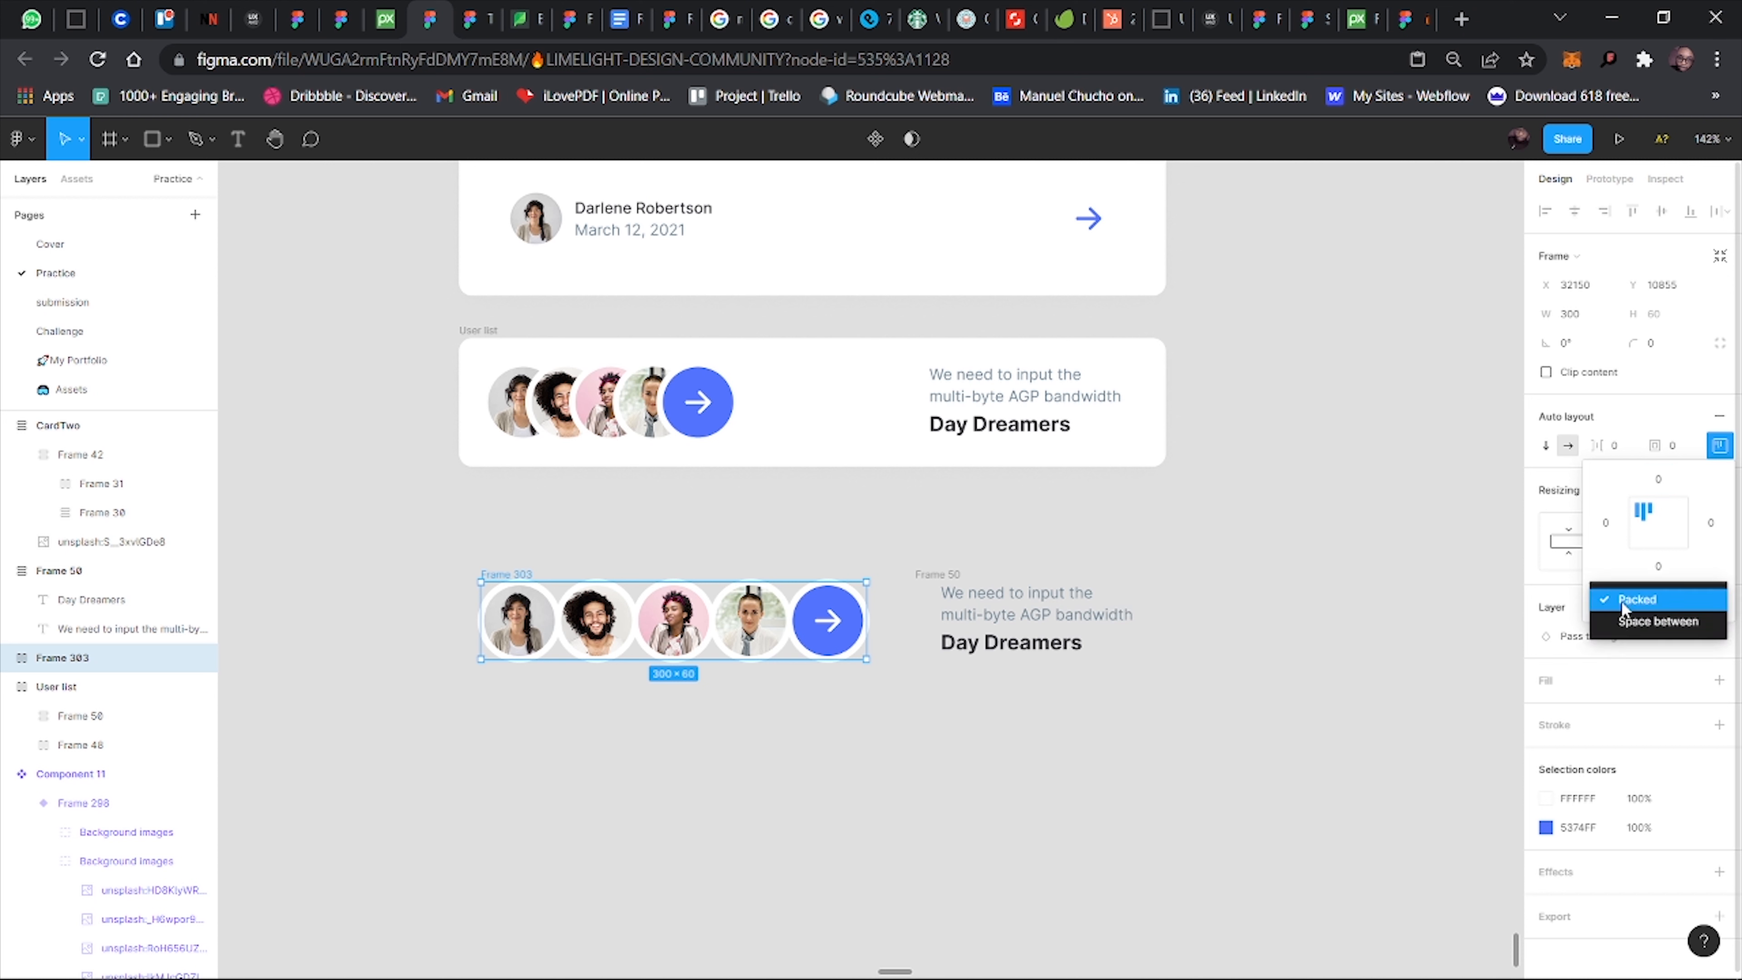
pyautogui.click(1625, 621)
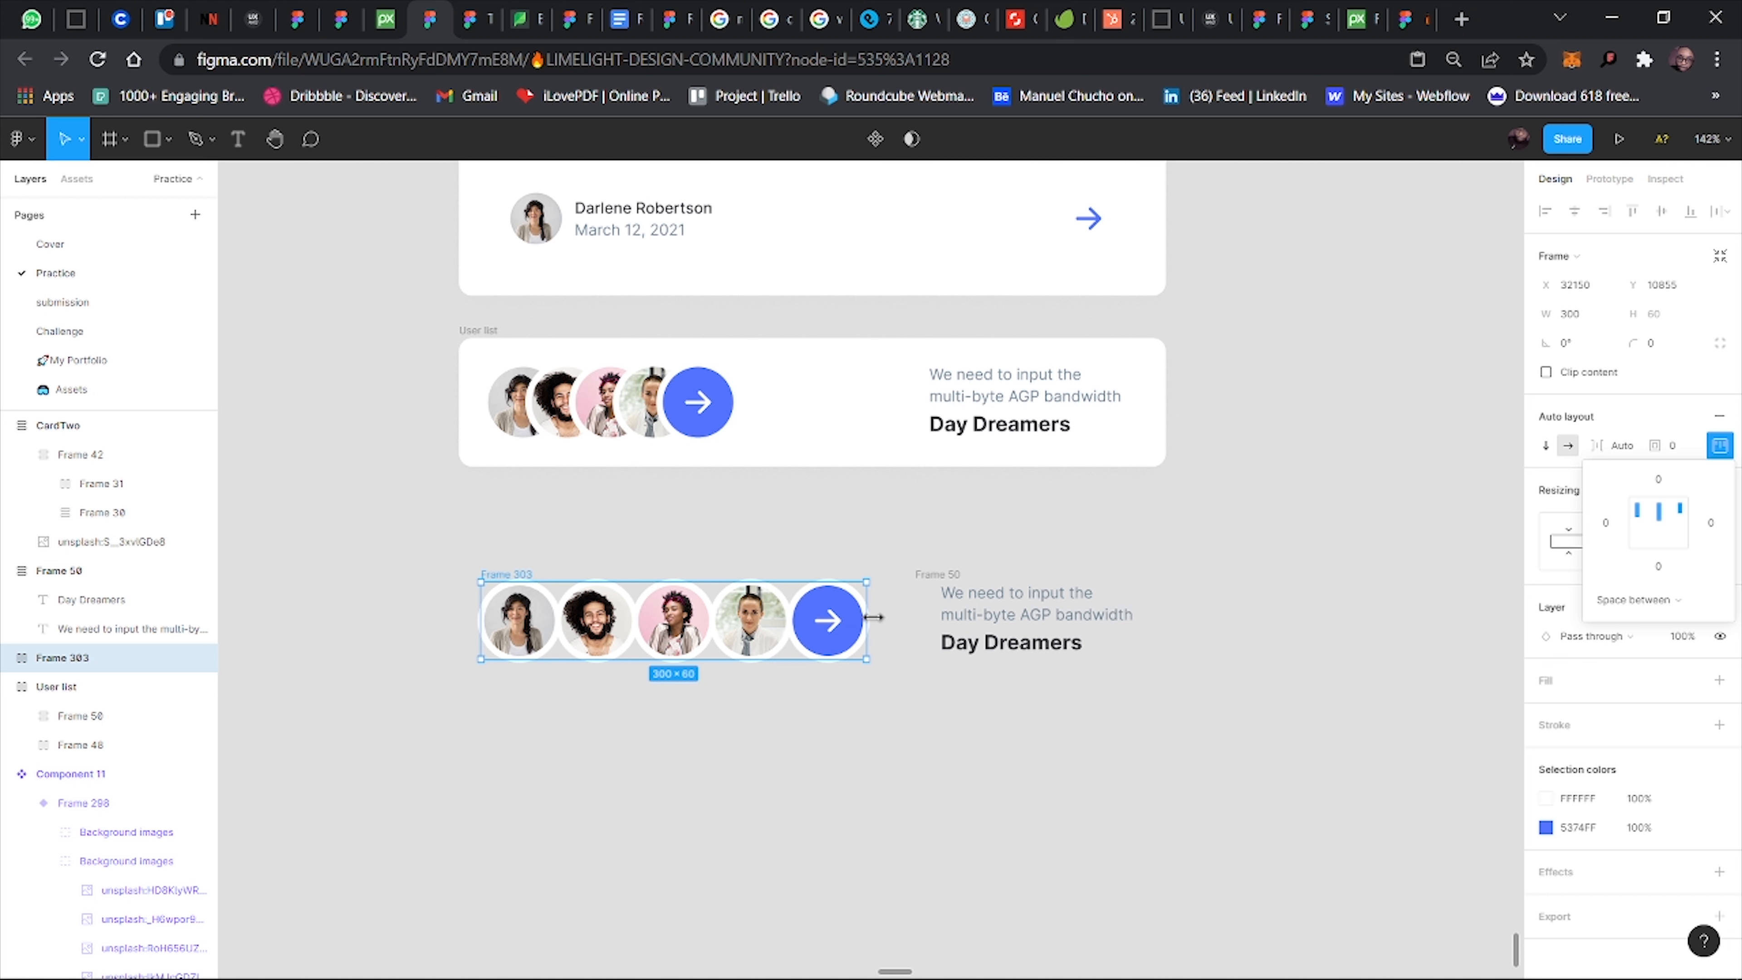
pyautogui.moveTo(872, 617); pyautogui.dragTo(722, 629)
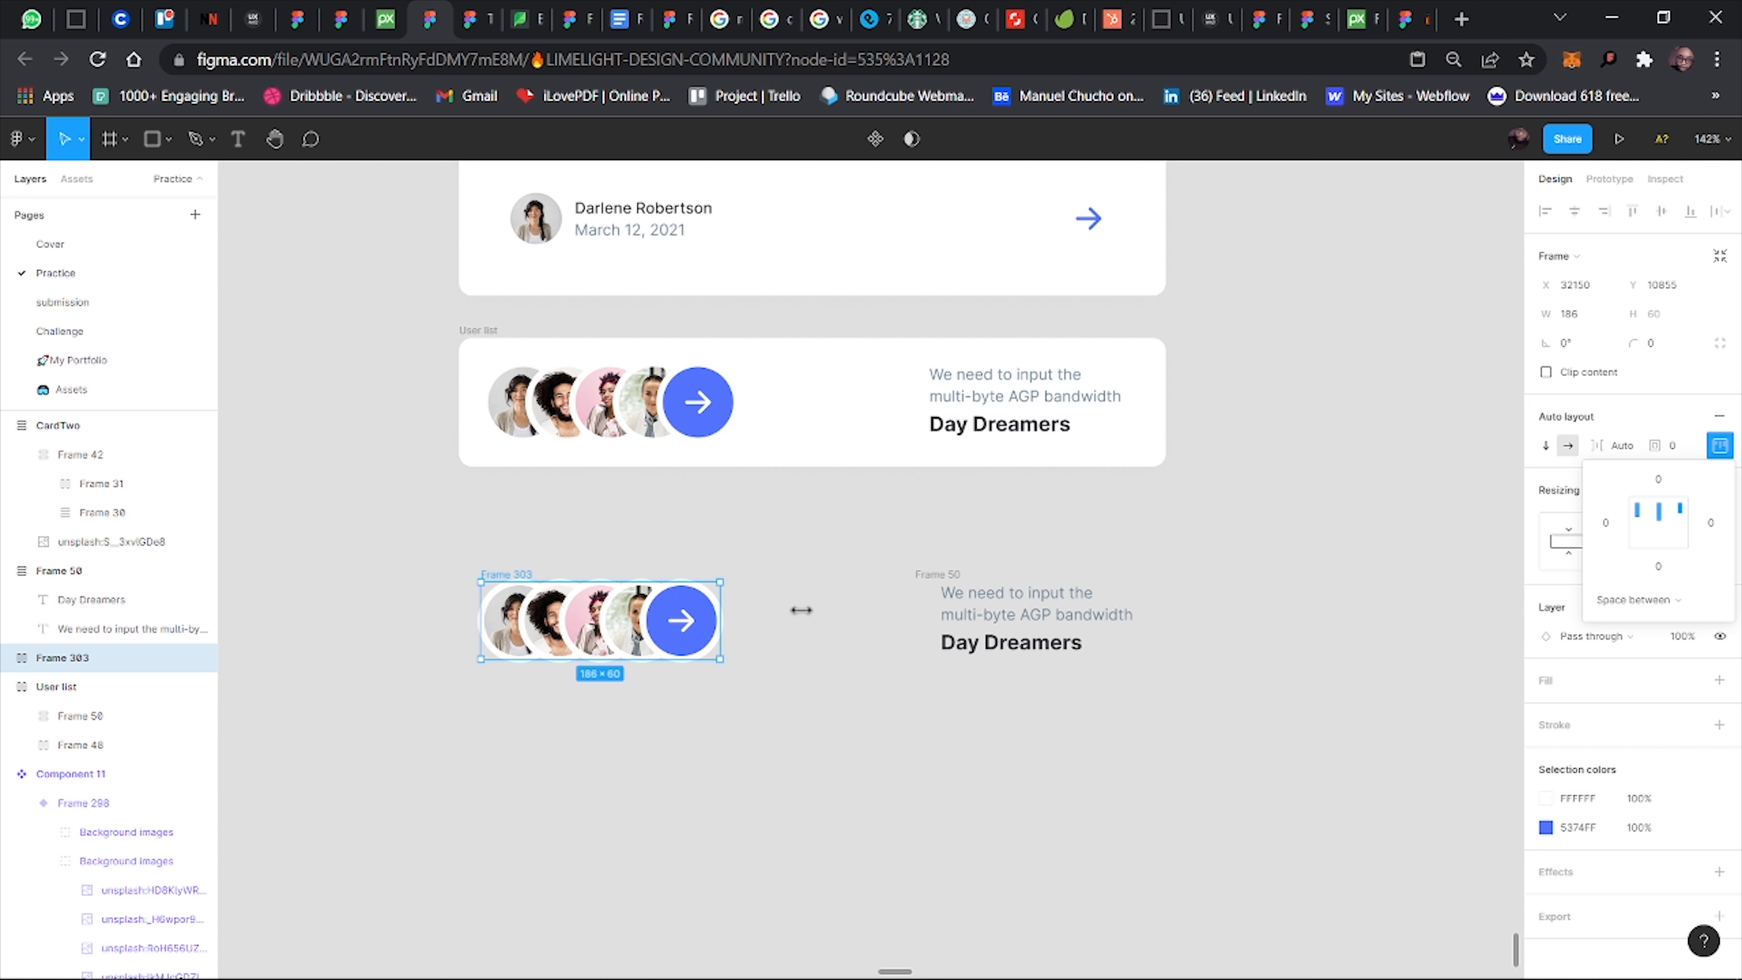
# Combine the overlapping avatar row and the Day Dreamers text frame into one horizontal auto layout frame.
pyautogui.click(944, 575)
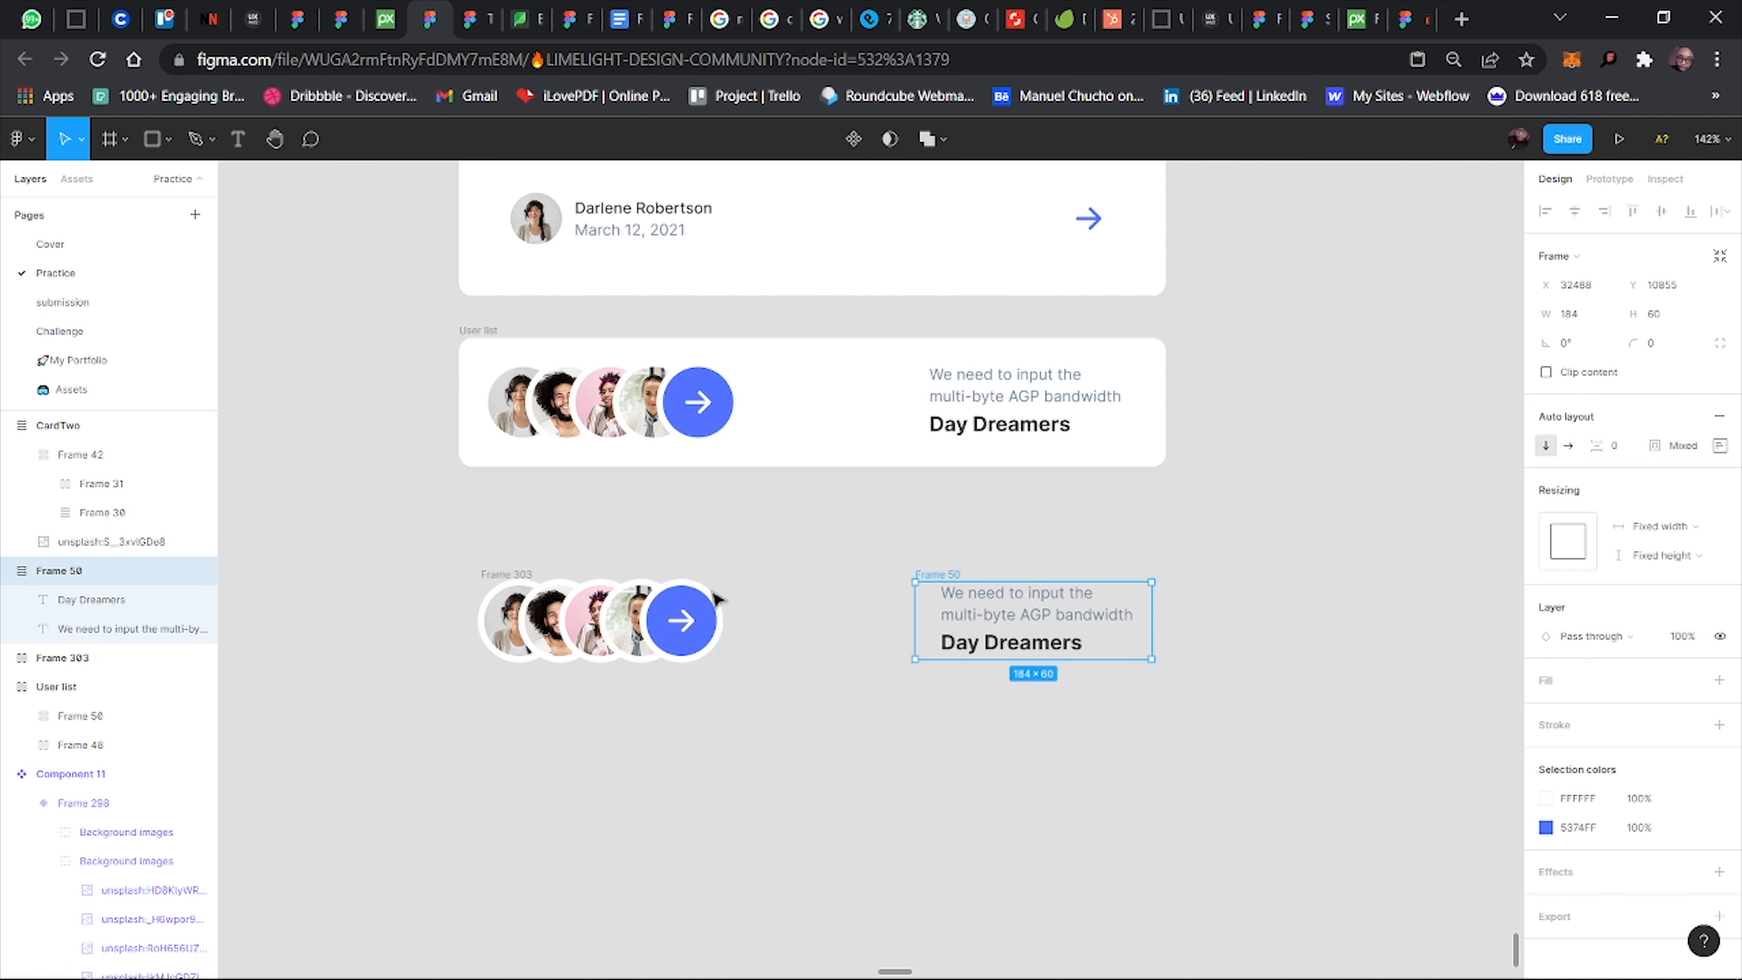
pyautogui.keyDown('shift'); pyautogui.click(515, 581); pyautogui.keyUp('shift')
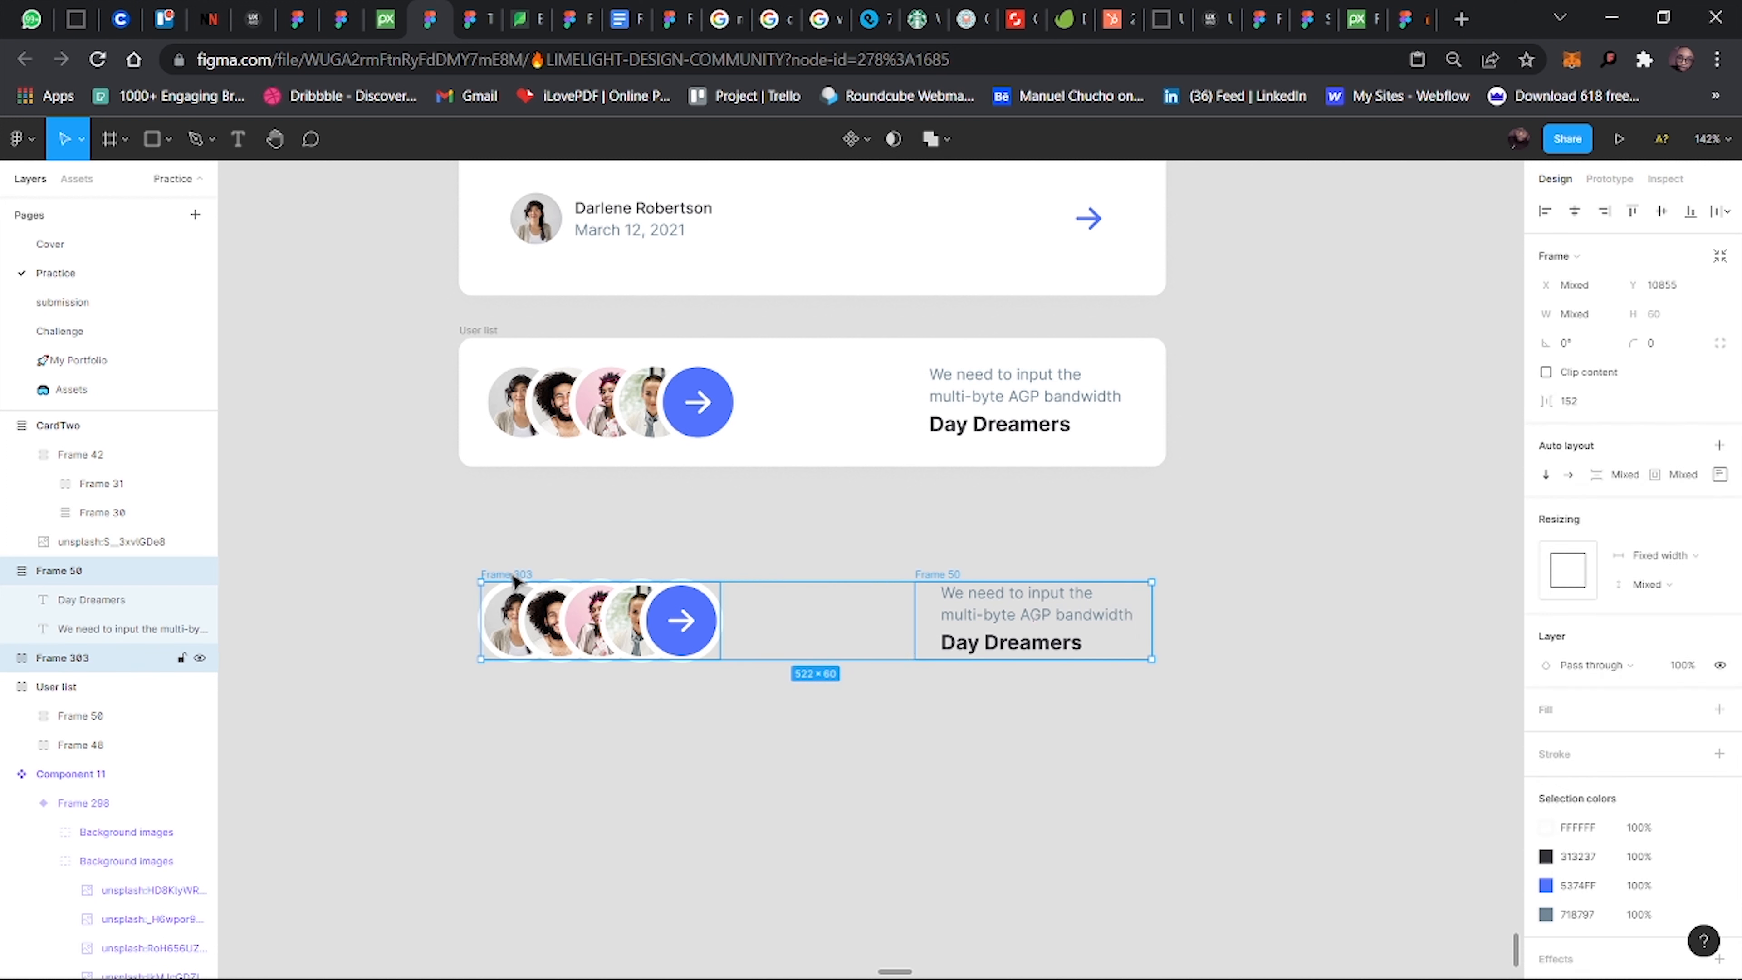
pyautogui.hotkey('shift', 'a')
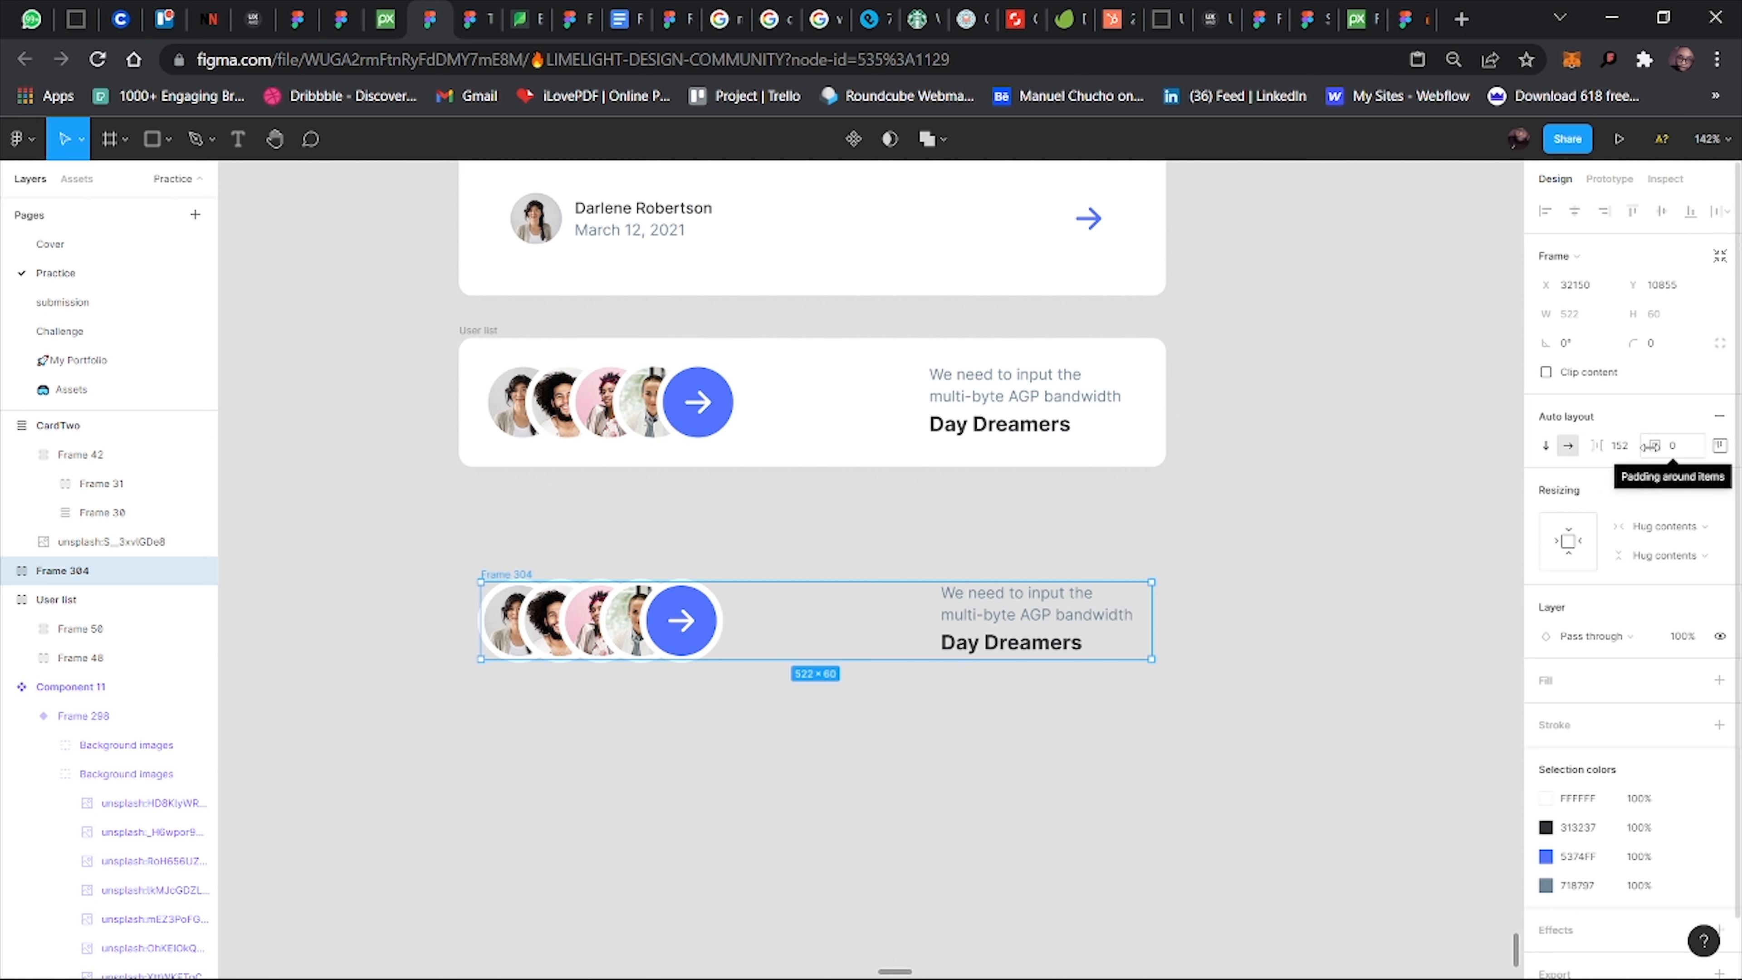
# Give the combined avatar and text frame a padding of 23 and a white FFFFFF fill.
pyautogui.moveTo(1651, 445); pyautogui.dragTo(317, 443)
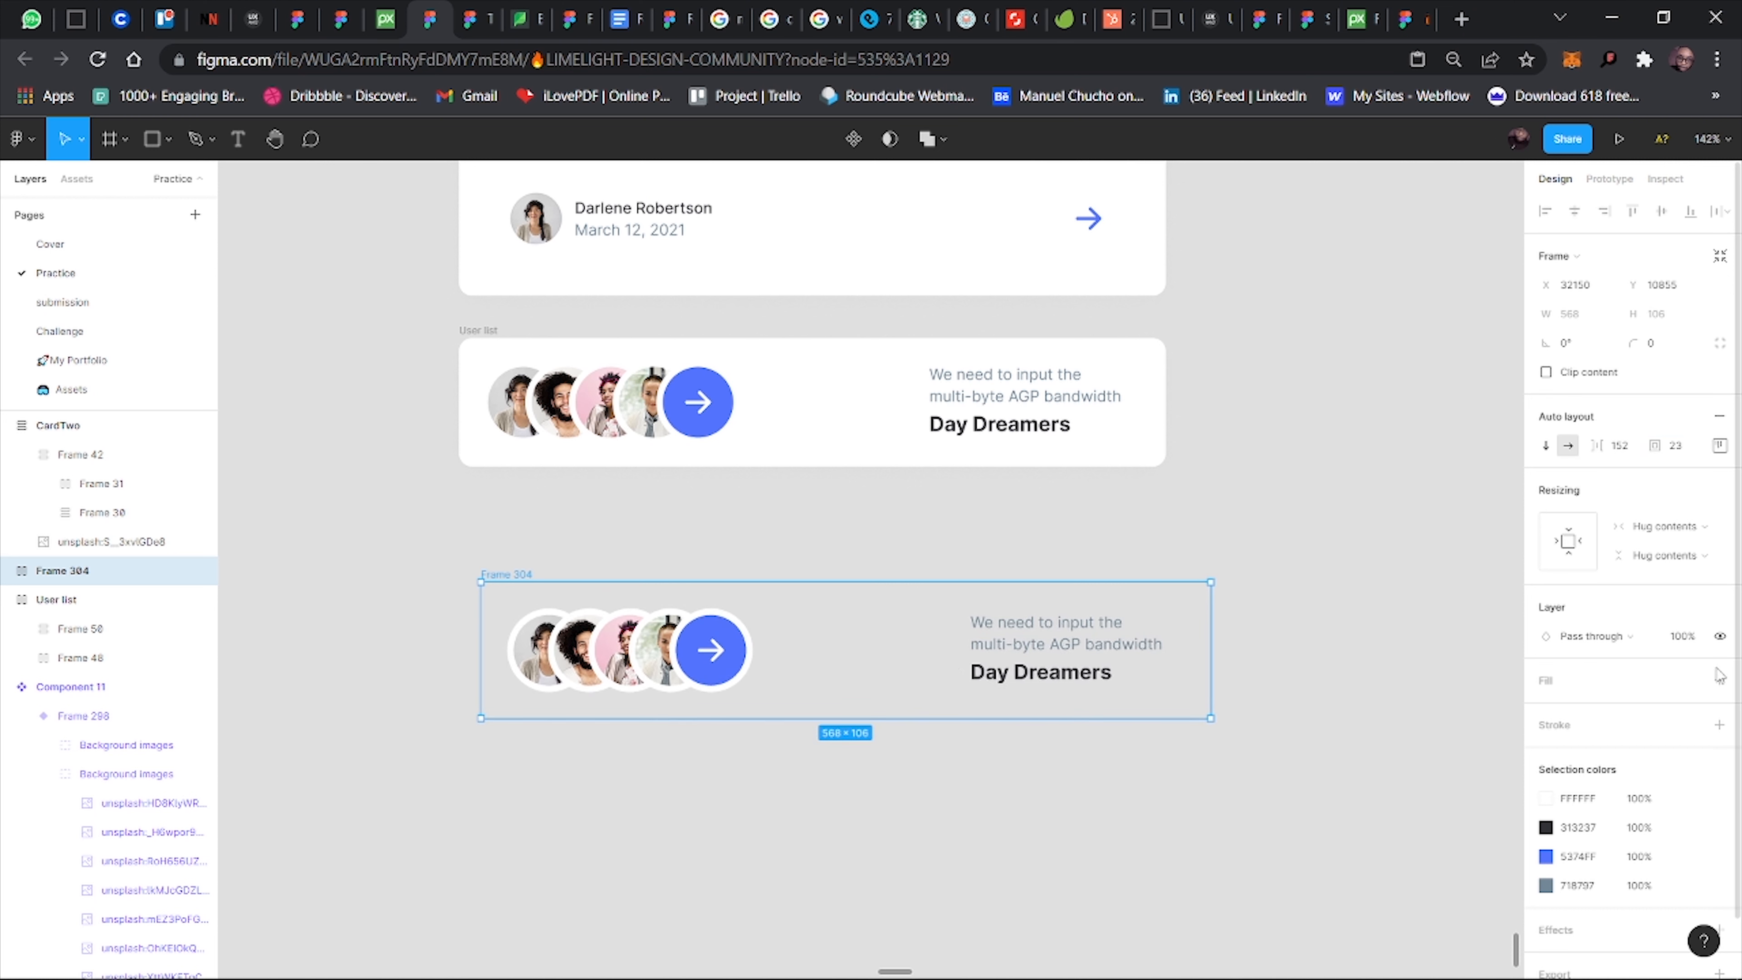
pyautogui.click(1719, 681)
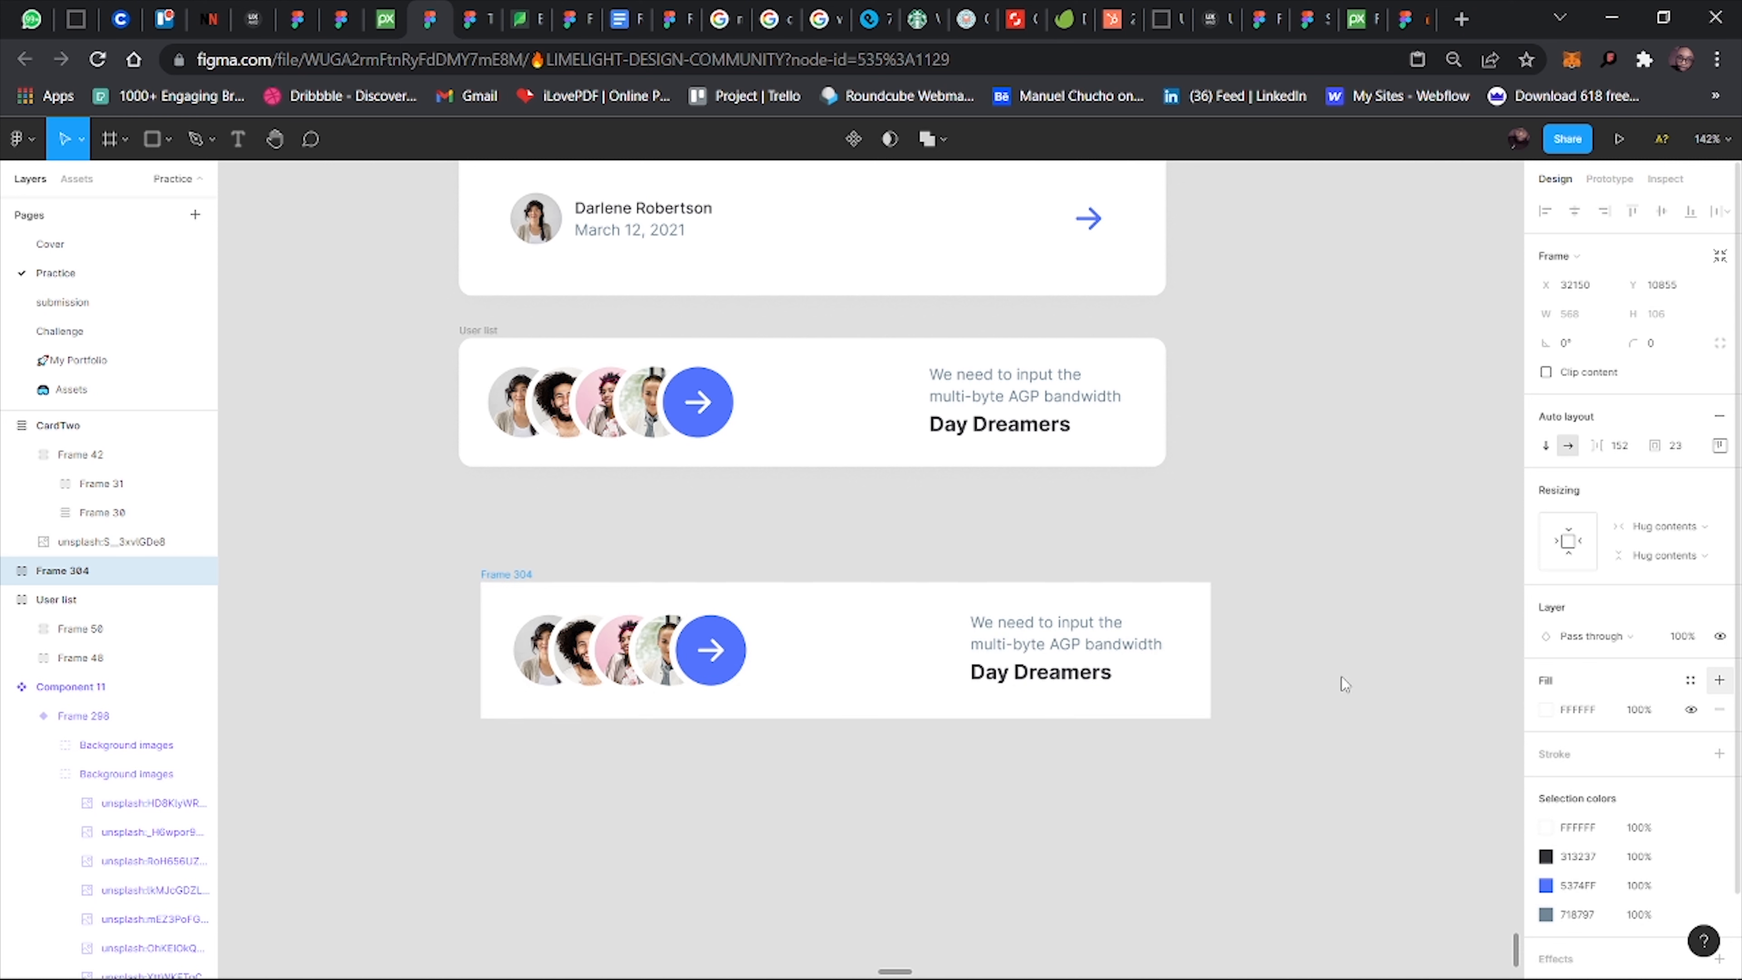
# Move the new white frame flush with the user list's left edge and set its corner radius to 10.
pyautogui.moveTo(850, 648)
pyautogui.mouseDown()
pyautogui.moveTo(833, 634)
pyautogui.moveTo(831, 656)
pyautogui.mouseUp()
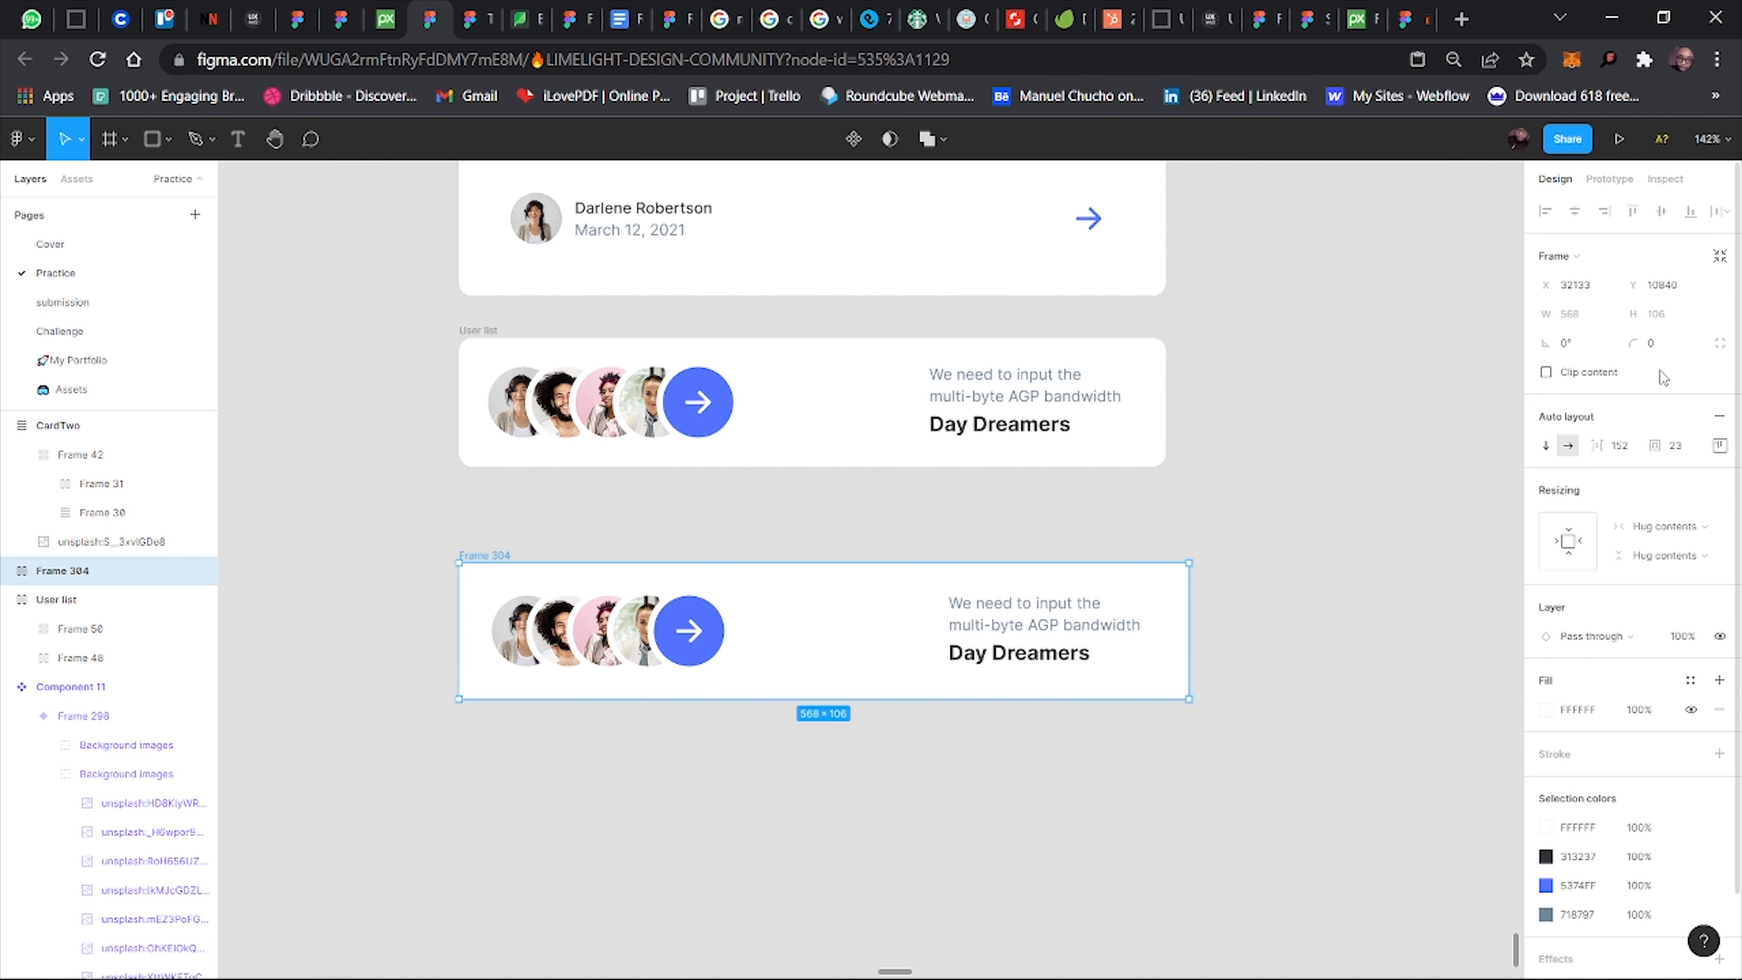
pyautogui.click(1660, 347)
pyautogui.press('Return')
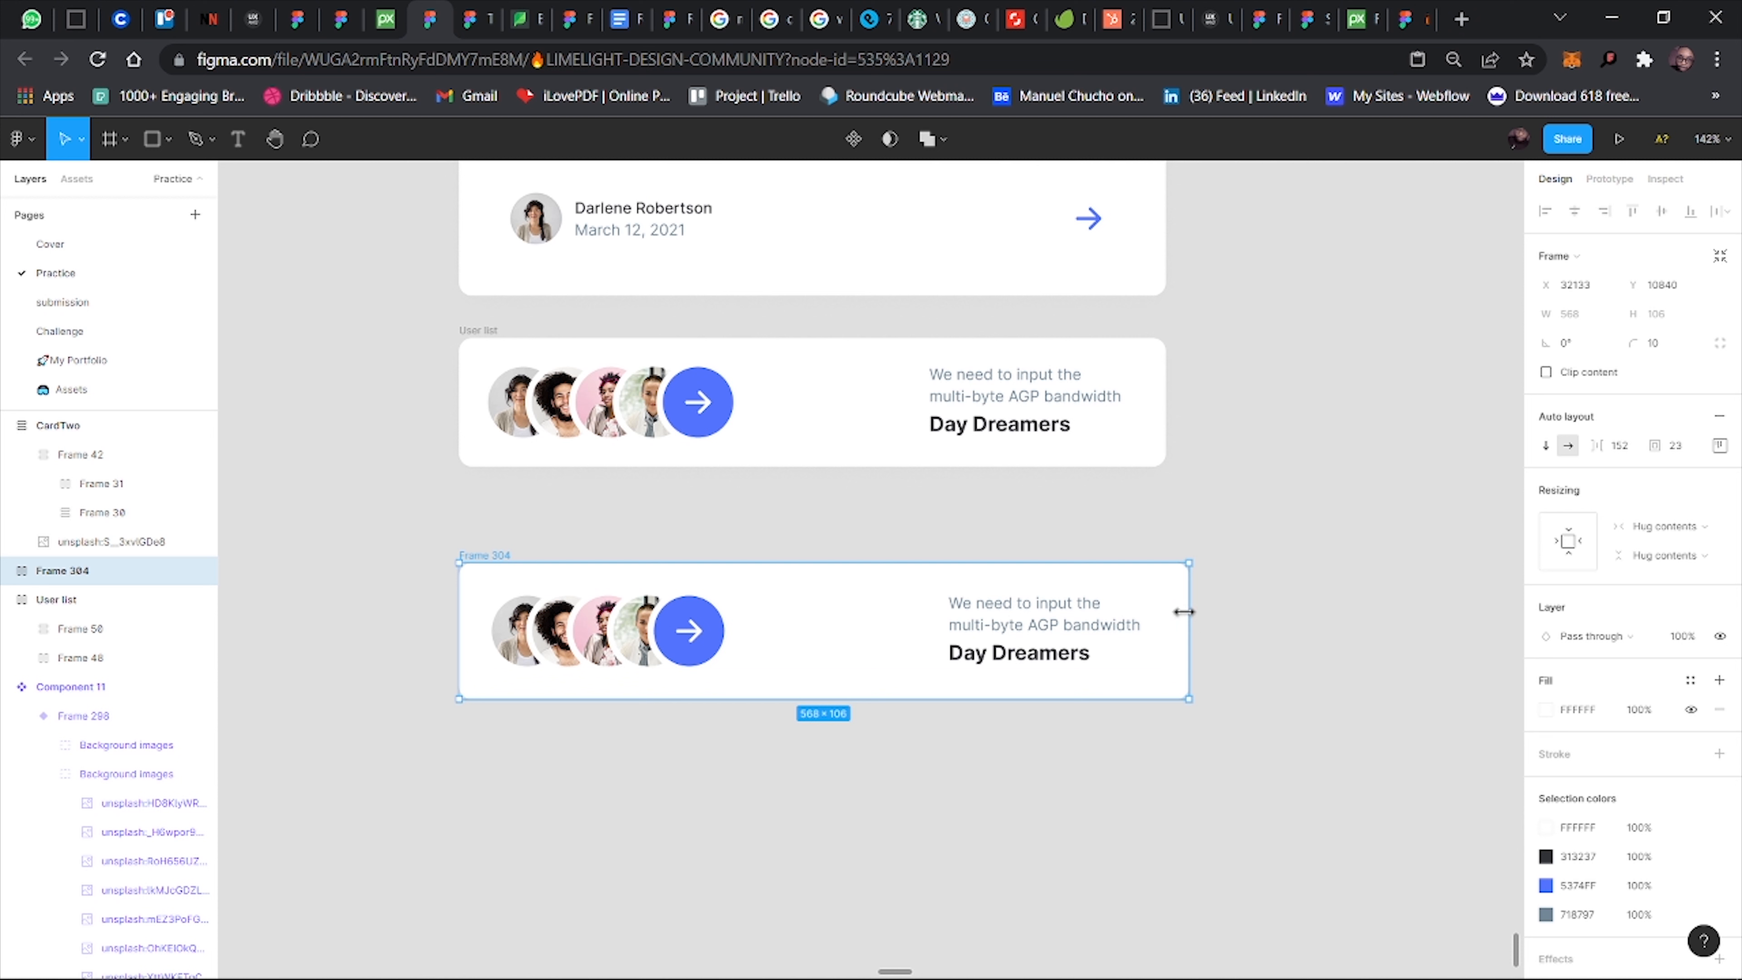
# Set the new white card's spacing mode to Space between and narrow it to match the user list's 550 width.
pyautogui.moveTo(1185, 612); pyautogui.dragTo(1169, 653)
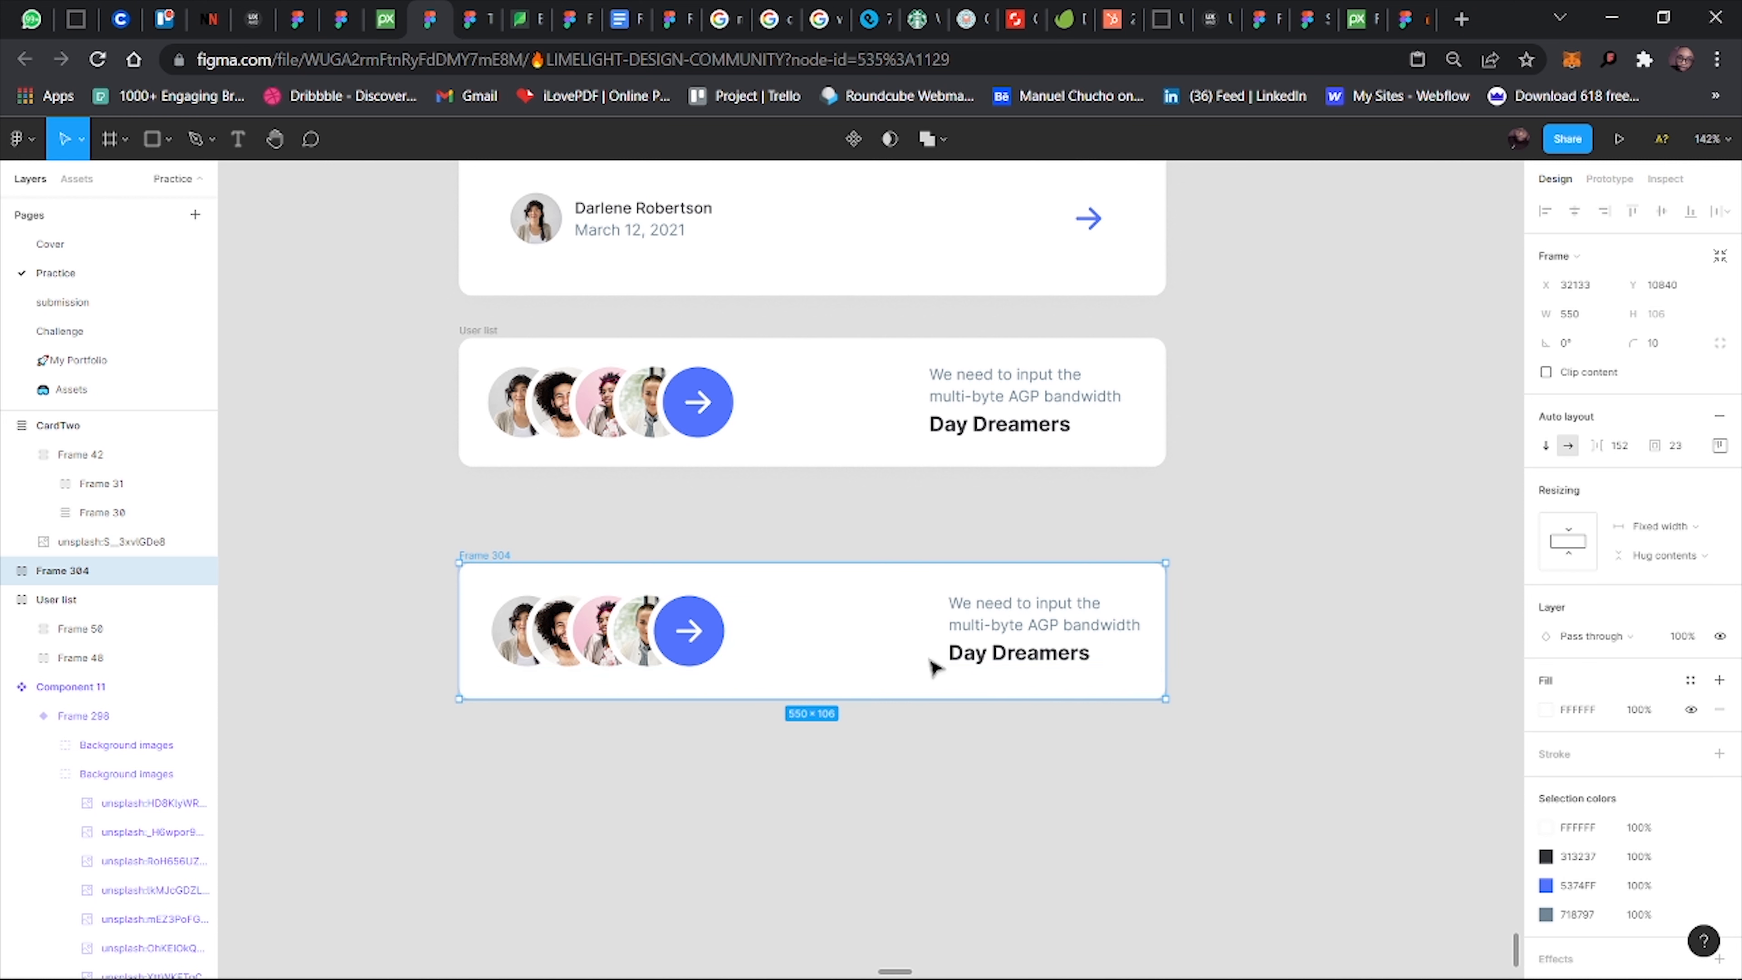
pyautogui.moveTo(1166, 645); pyautogui.dragTo(1173, 643)
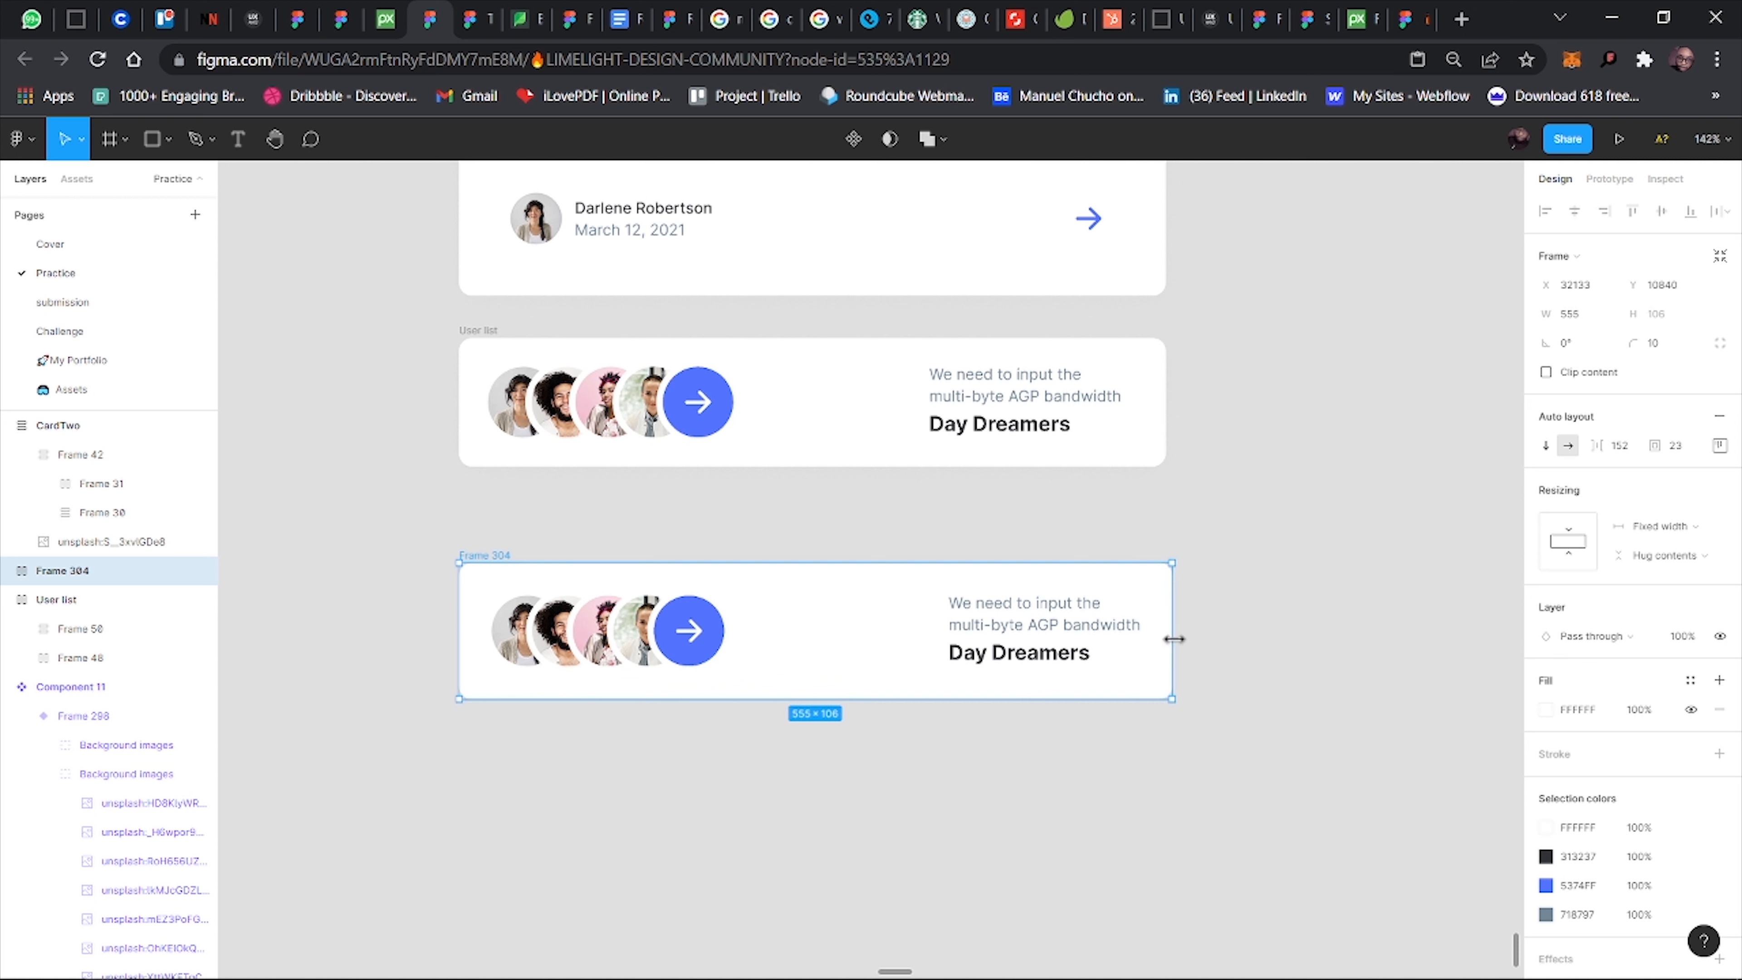
pyautogui.click(1720, 445)
pyautogui.click(1621, 601)
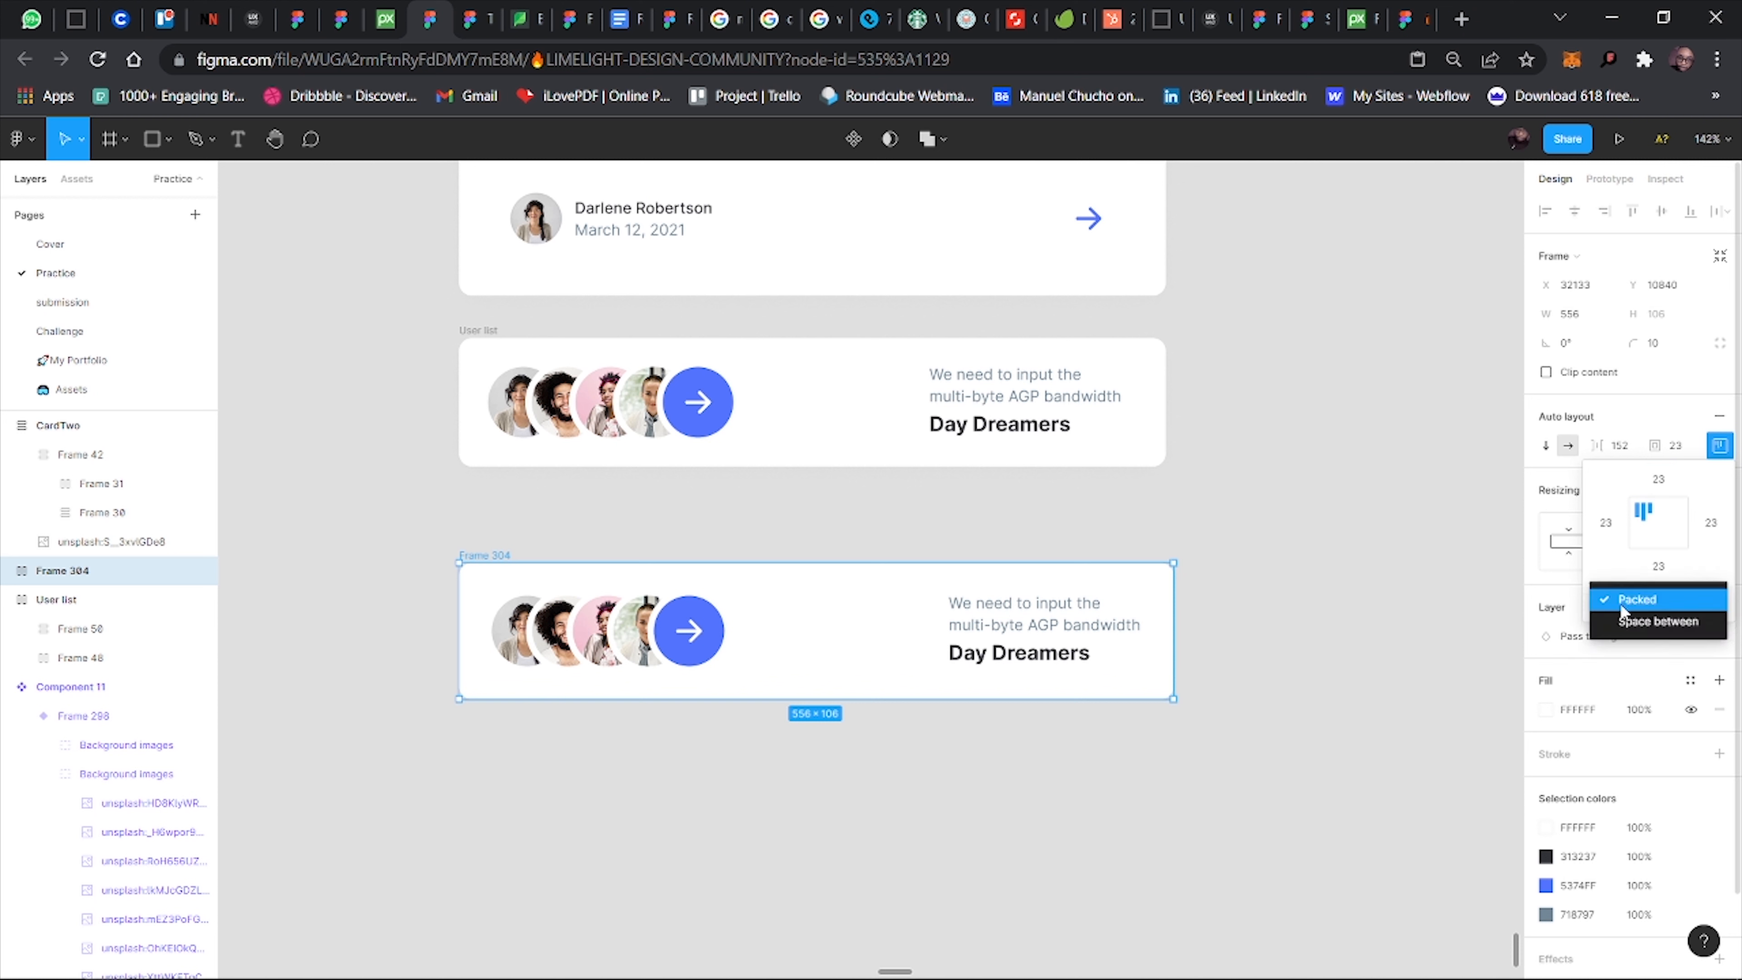
pyautogui.click(1646, 621)
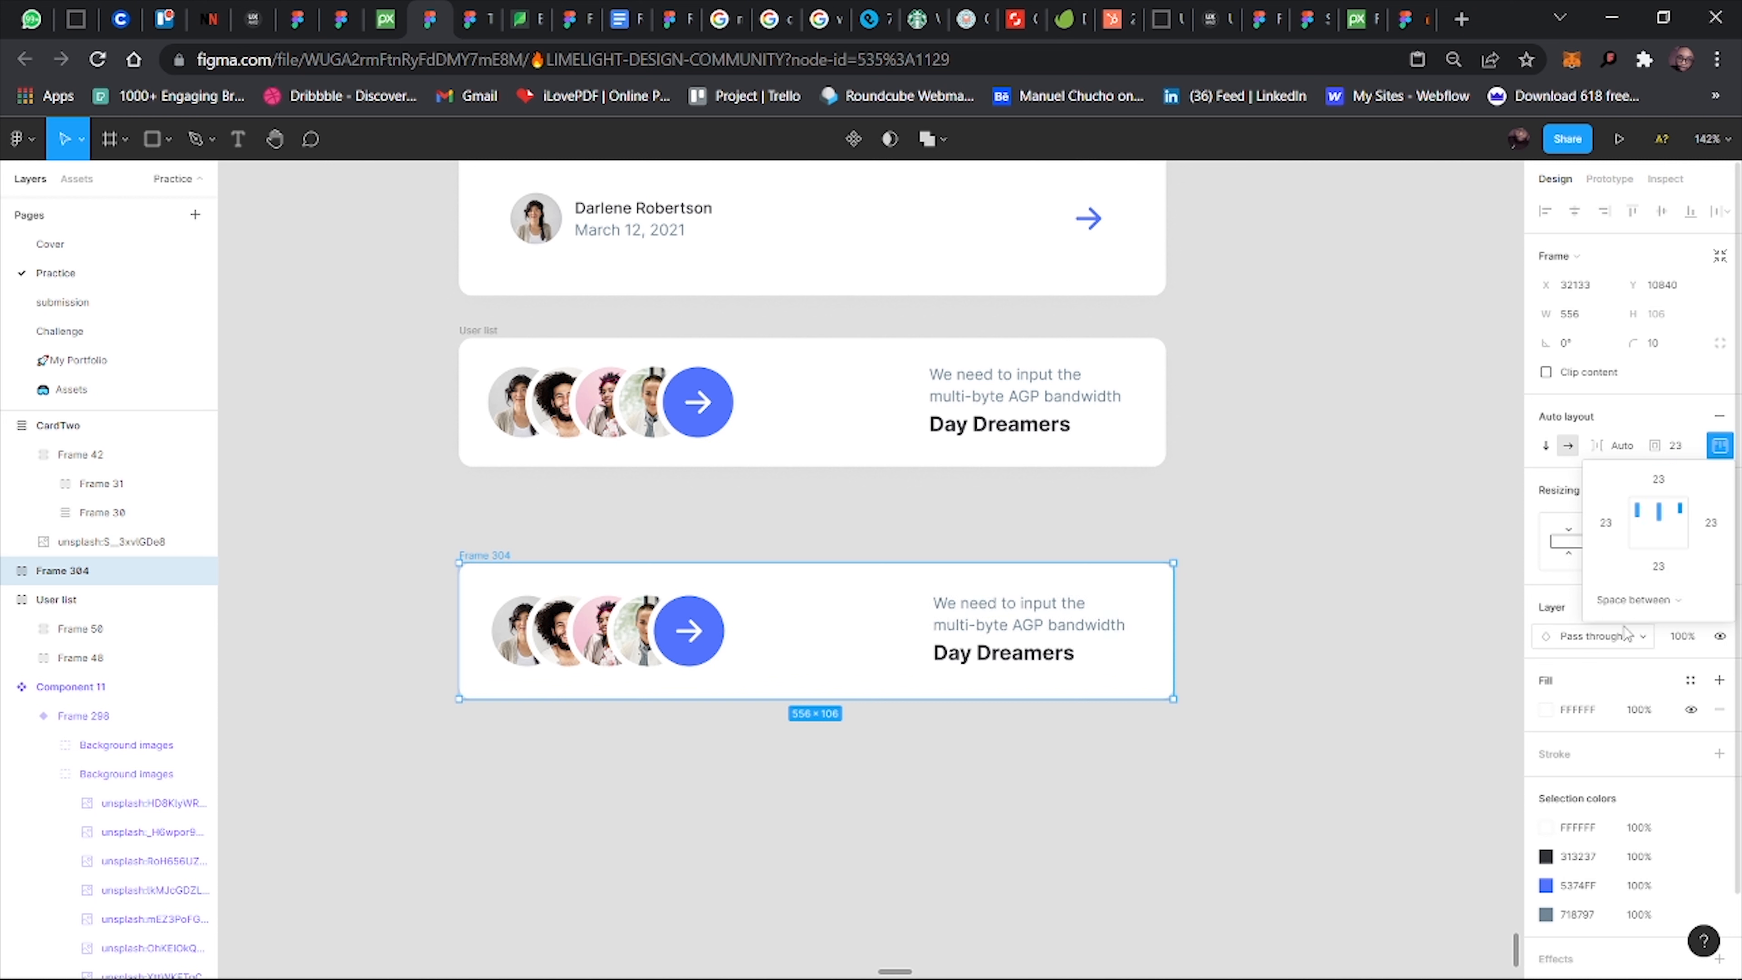
pyautogui.moveTo(1177, 642)
pyautogui.mouseDown()
pyautogui.moveTo(810, 660)
pyautogui.moveTo(1166, 667)
pyautogui.mouseUp()
# Try resizing the original user list card from its outer edge, keeping its width at 550.
pyautogui.click(1101, 440)
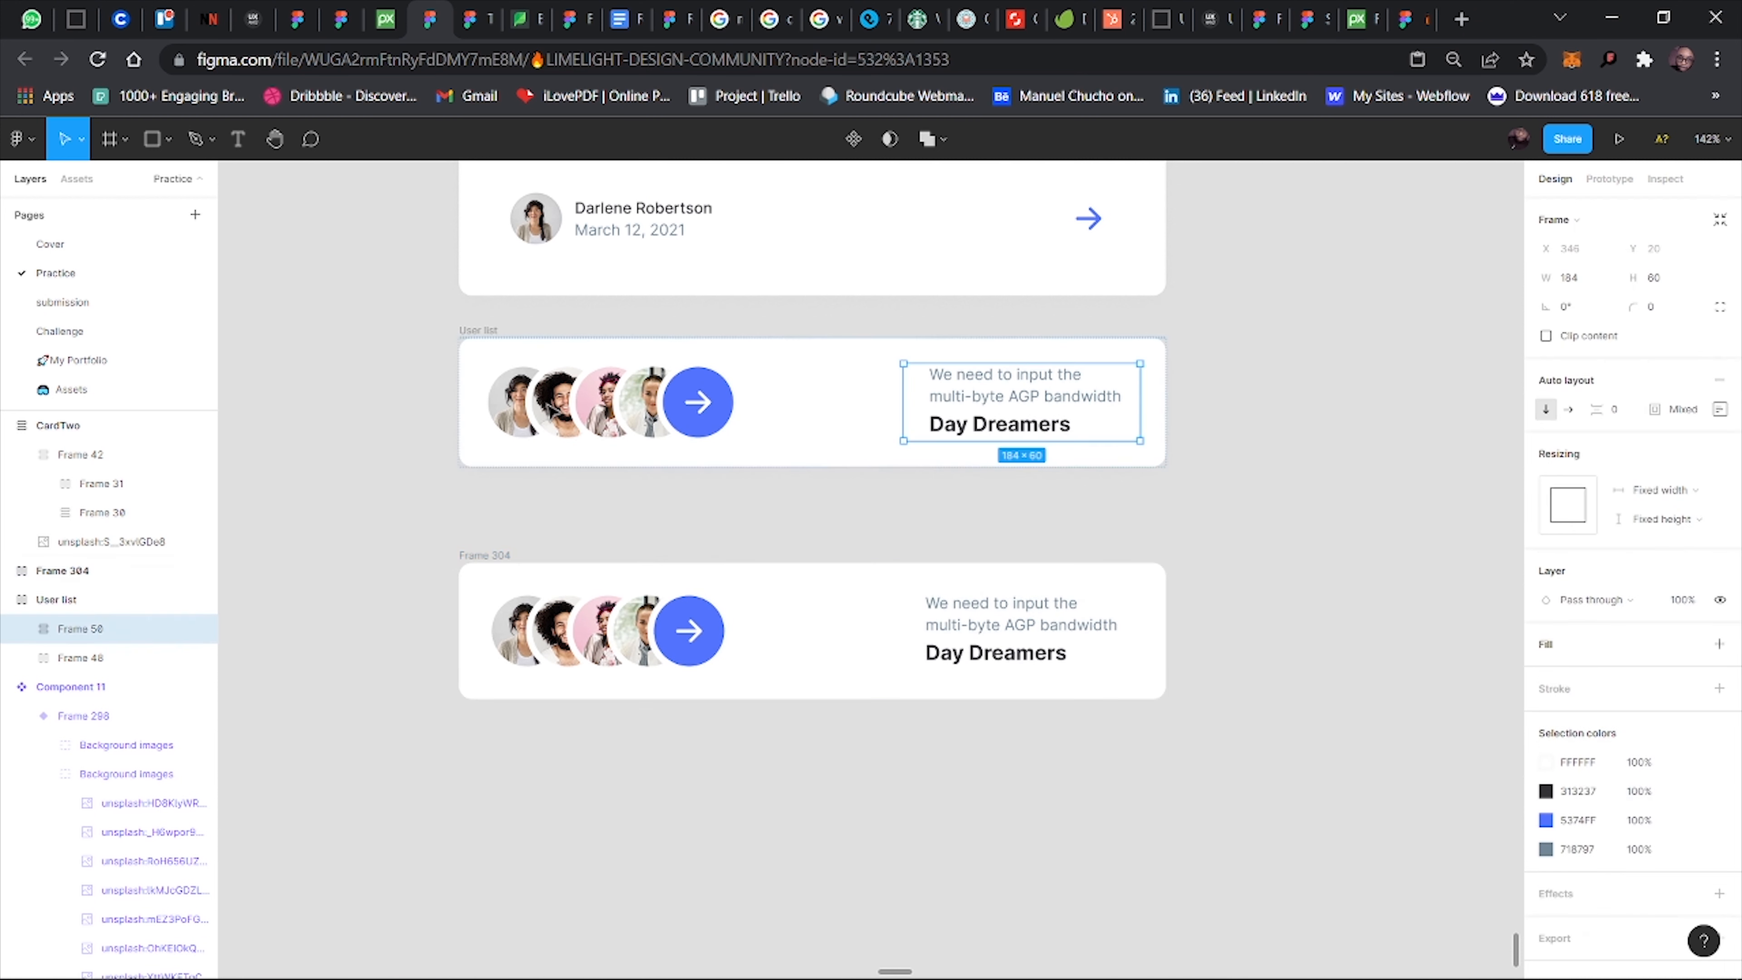
pyautogui.click(1155, 433)
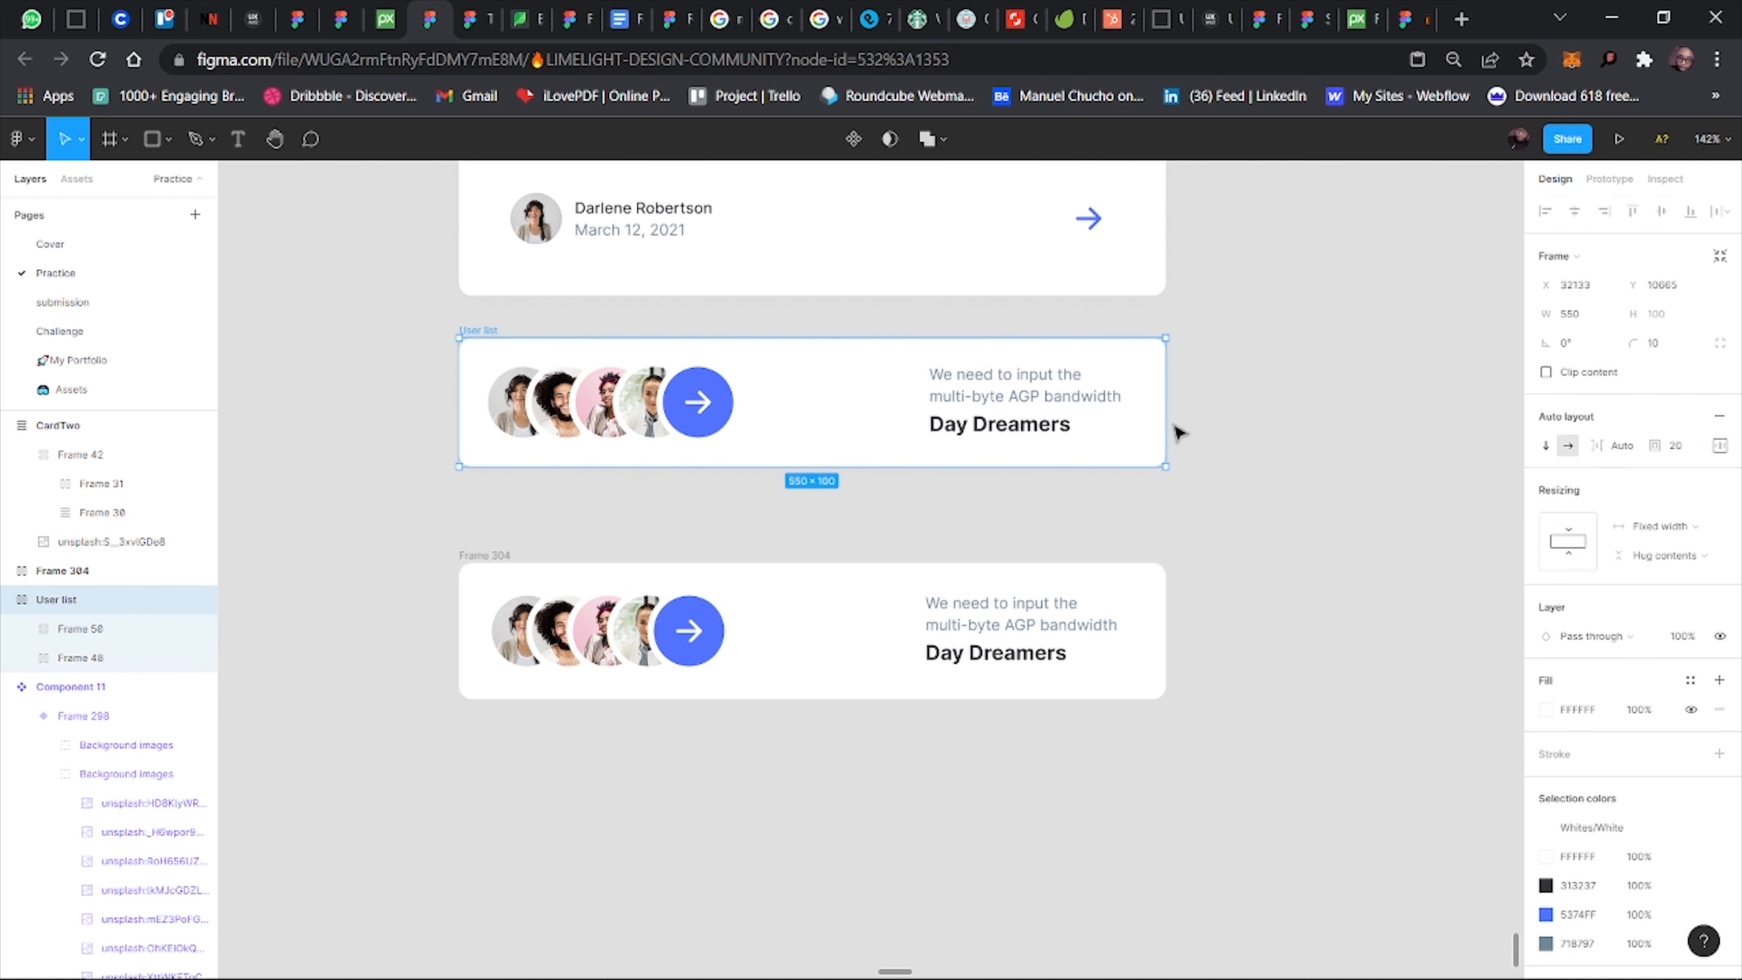
pyautogui.moveTo(1169, 420)
pyautogui.mouseDown()
pyautogui.moveTo(1225, 420)
pyautogui.moveTo(912, 409)
pyautogui.moveTo(1163, 404)
pyautogui.mouseUp()
# Wrap the loose game controller image in an auto layout frame and give the frame a white FFFFFF fill.
pyautogui.scroll(-5, 1074, 546)
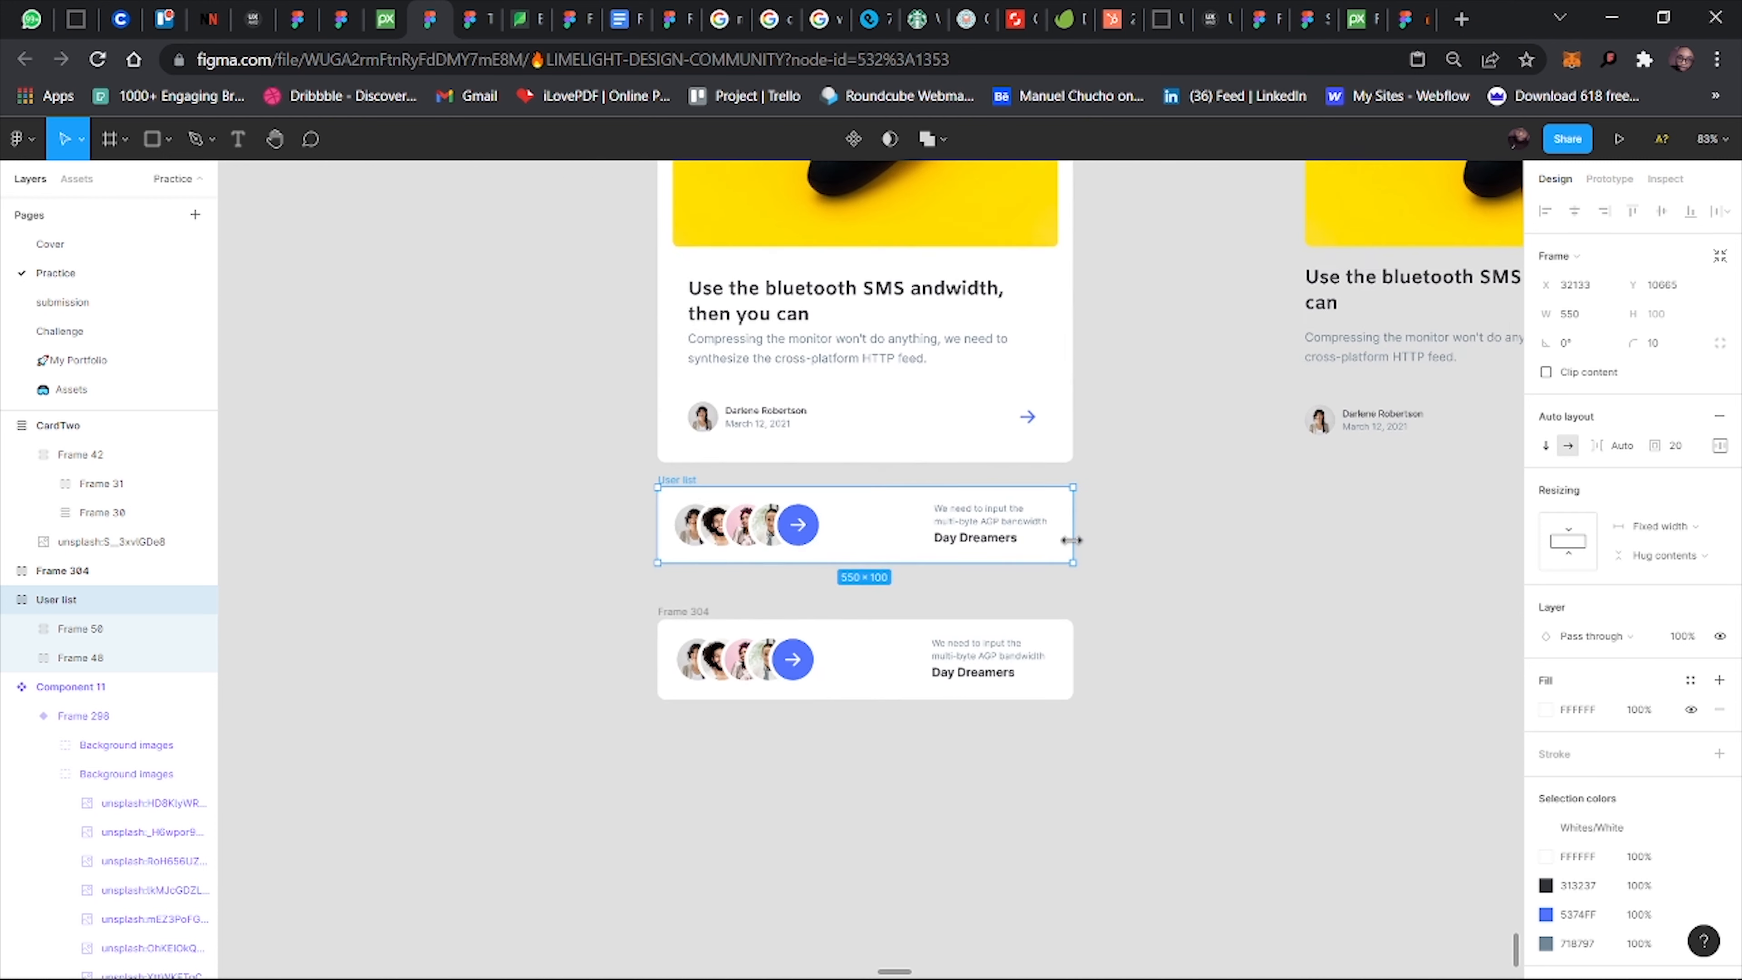
pyautogui.scroll(3, 1074, 546)
pyautogui.hscroll(3, 1074, 545)
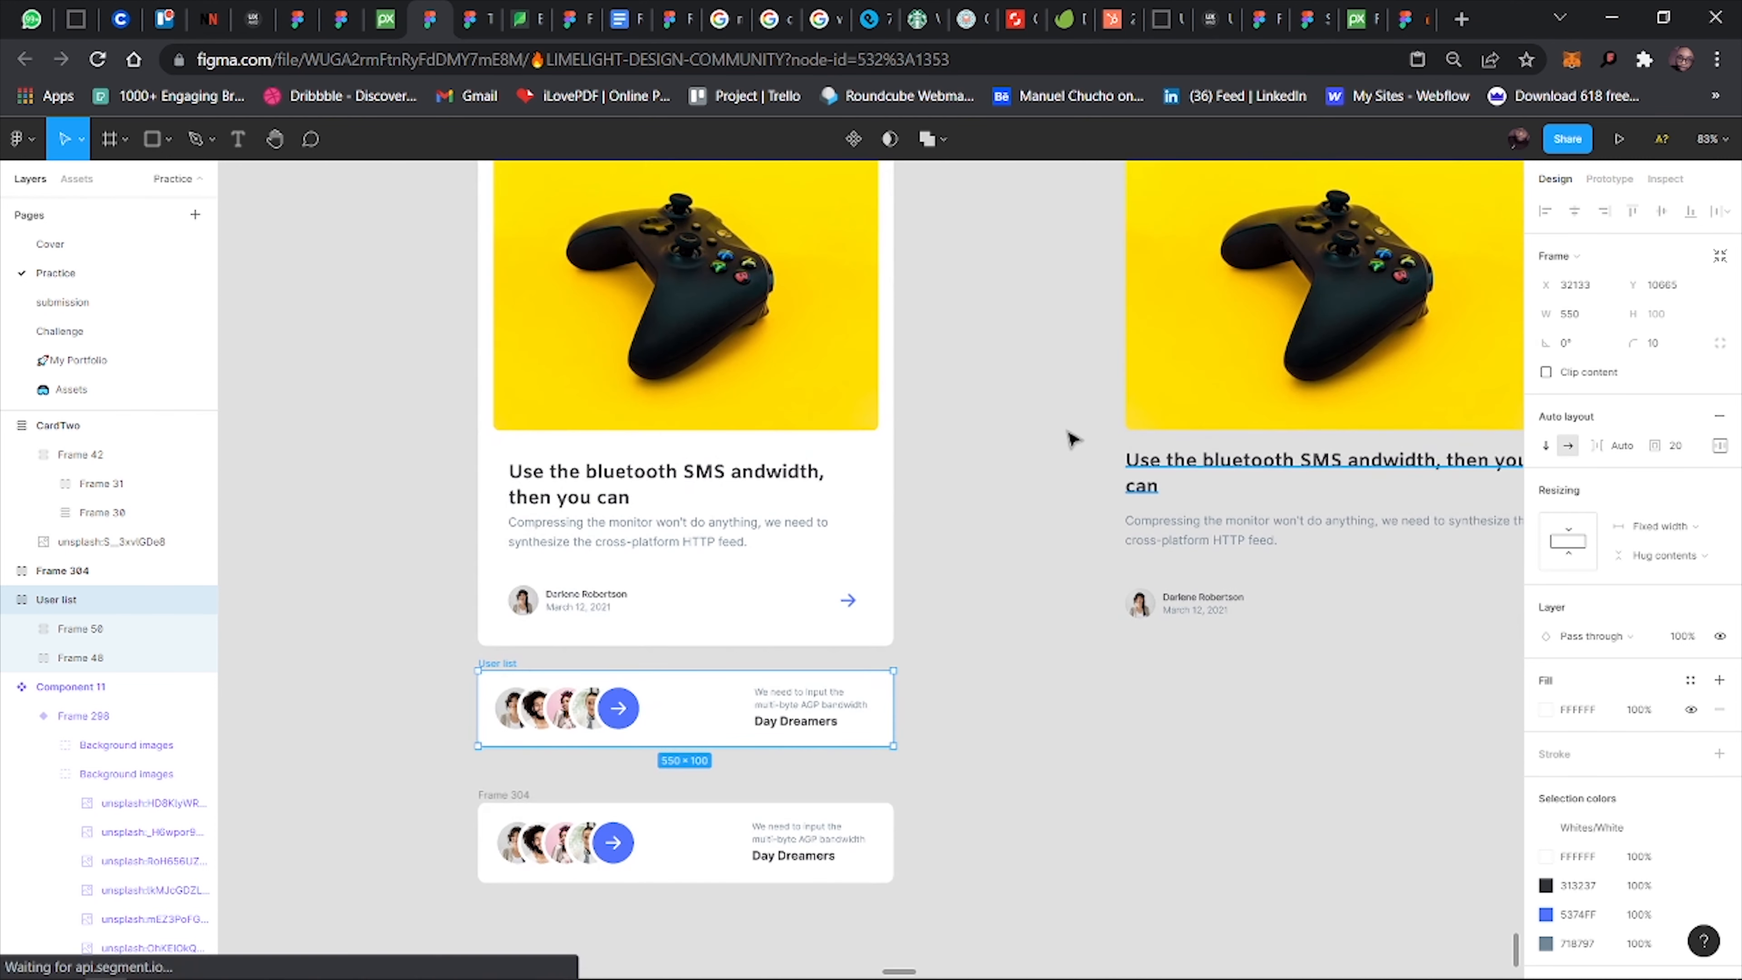
pyautogui.scroll(2, 1061, 458)
pyautogui.hscroll(1, 1061, 458)
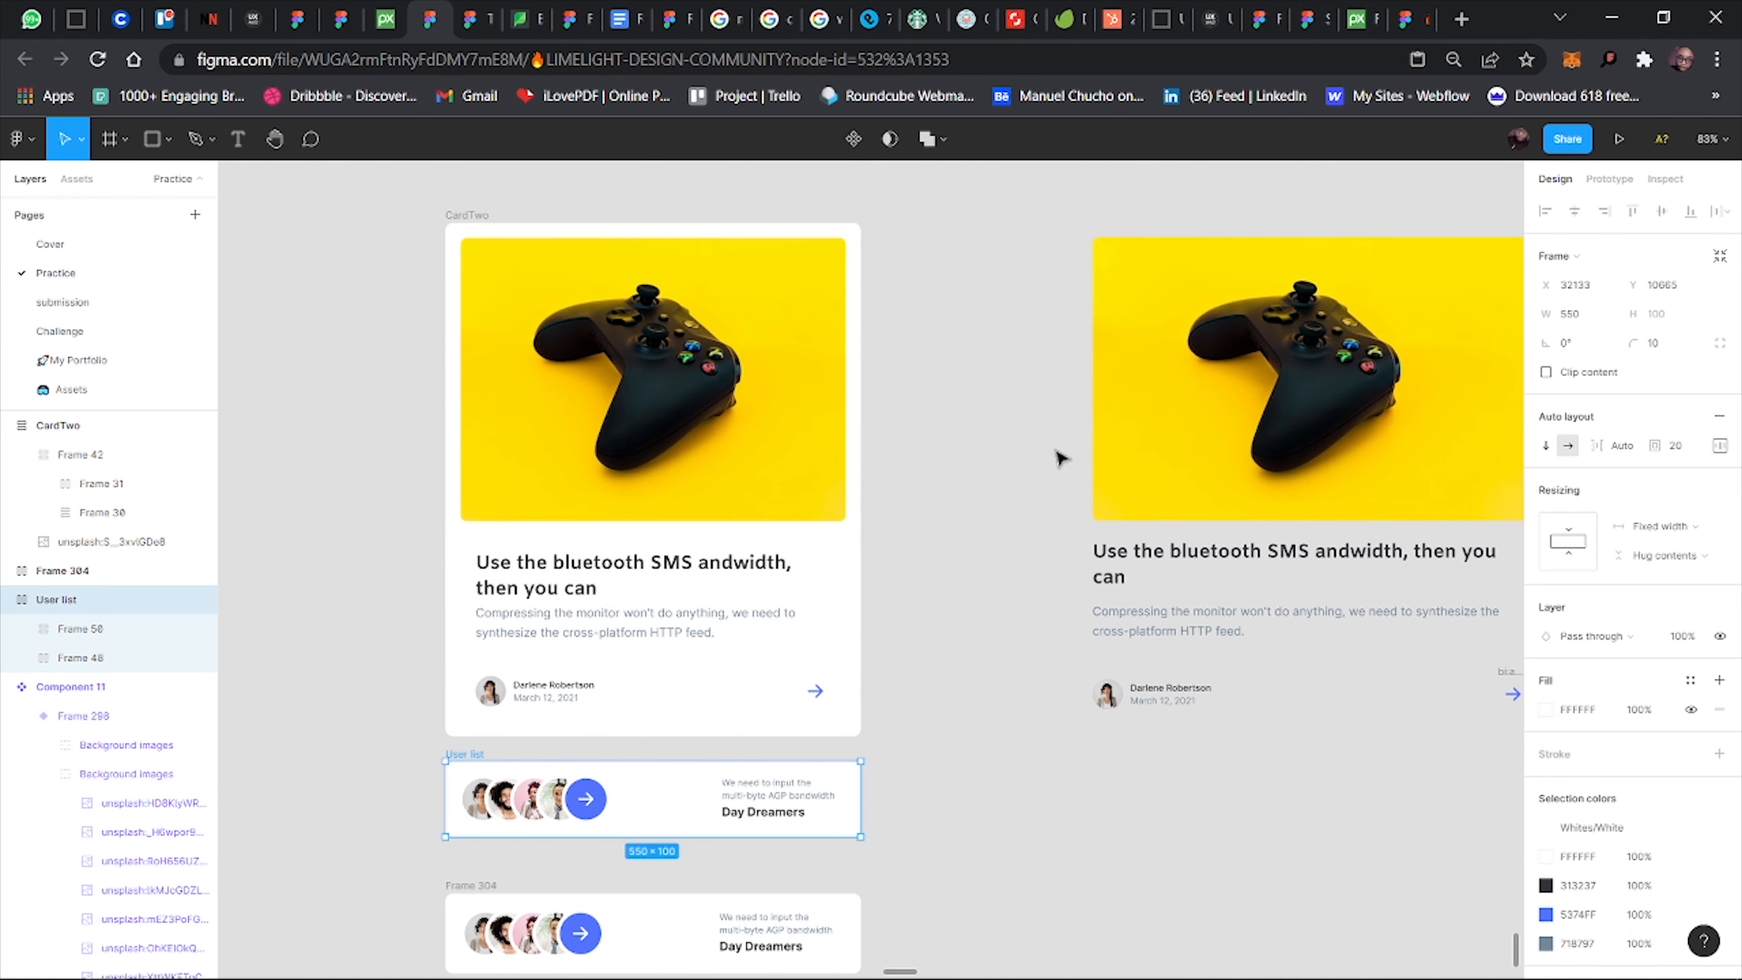
pyautogui.click(1061, 458)
pyautogui.hscroll(4, 961, 583)
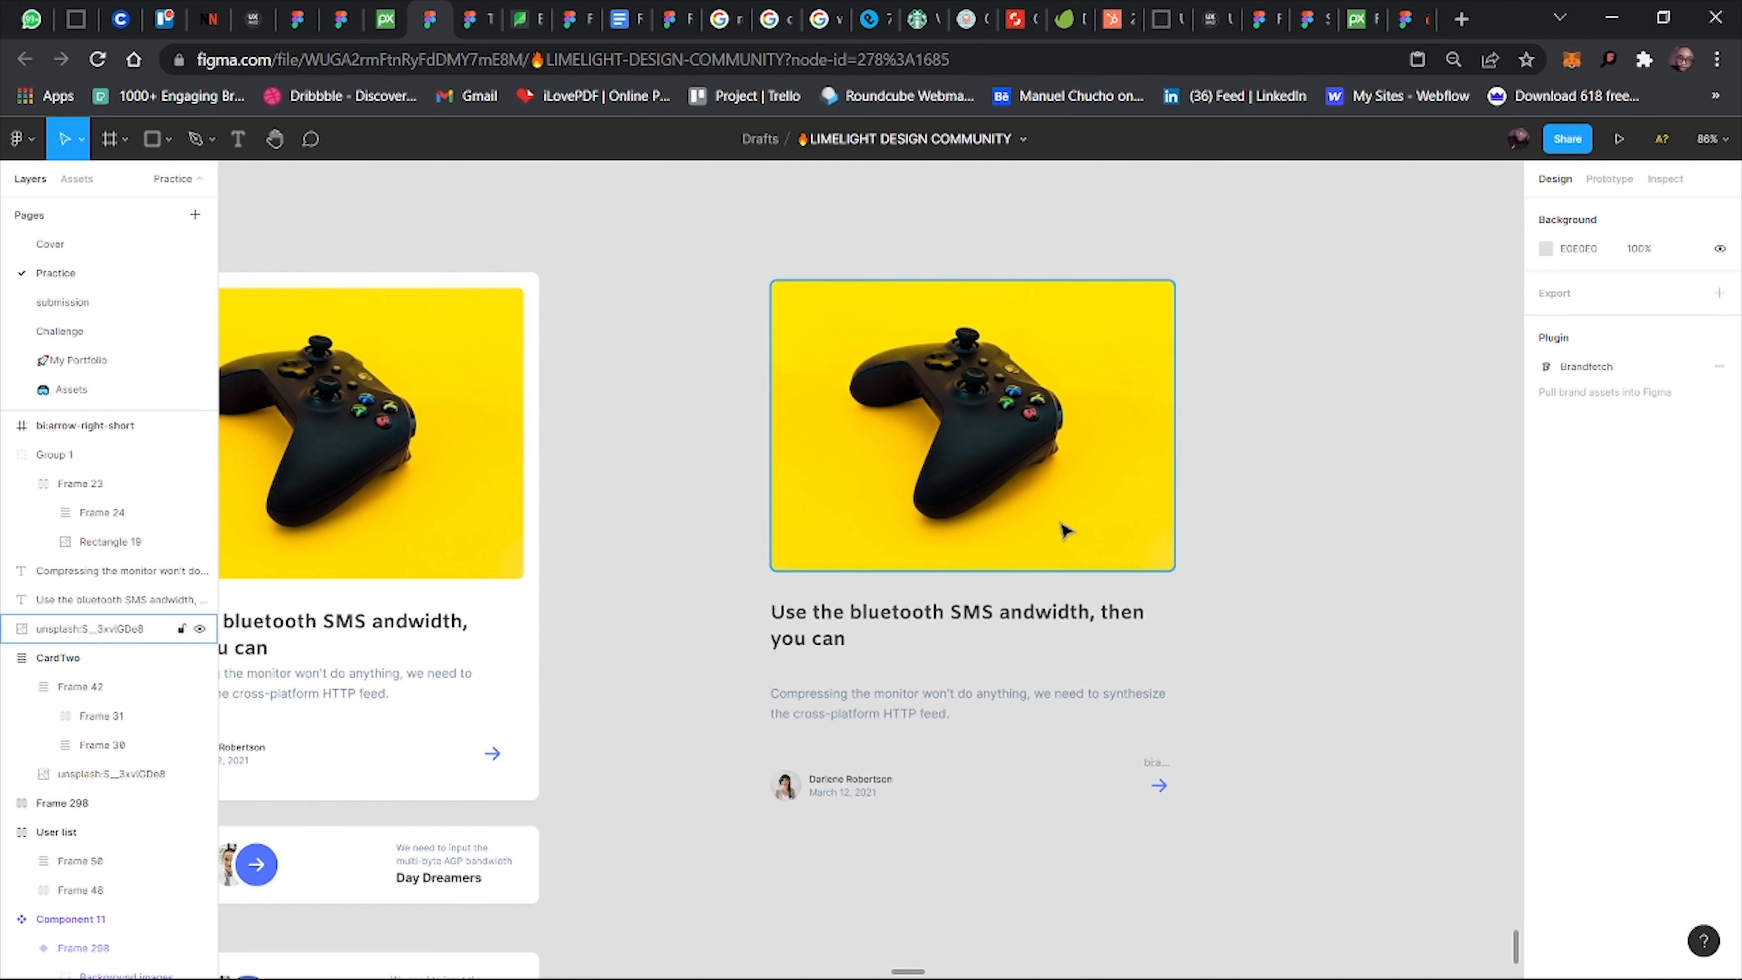
pyautogui.click(1017, 508)
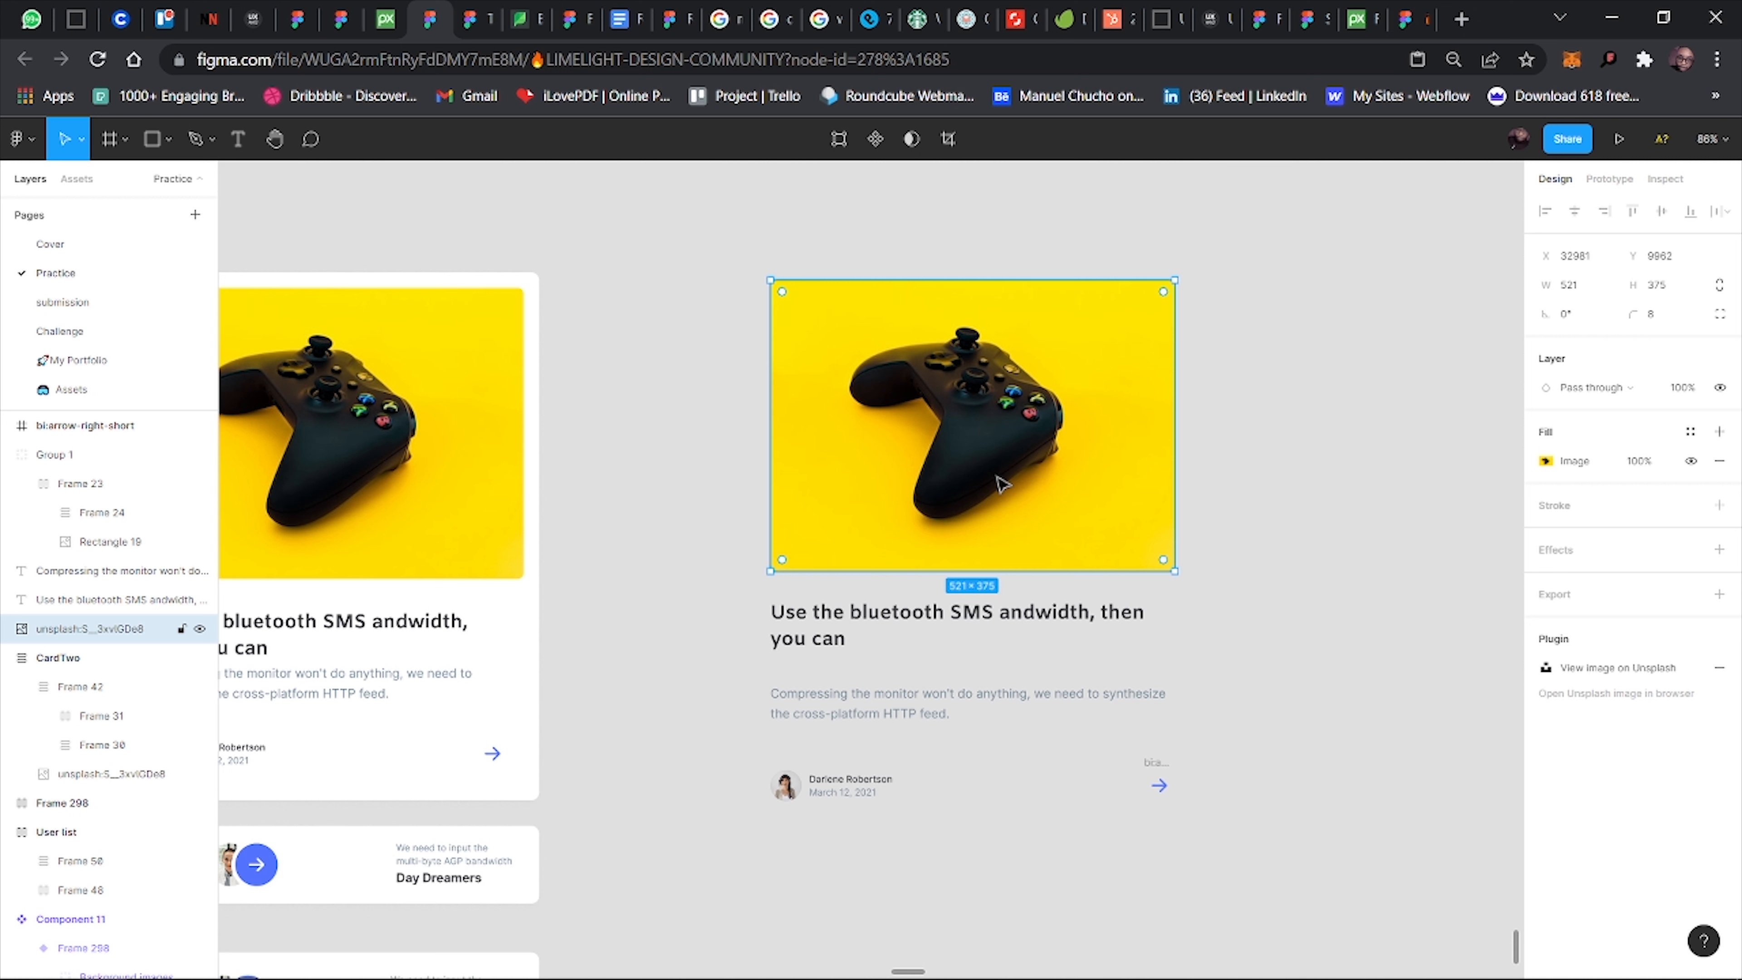
pyautogui.hotkey('shift', 'a')
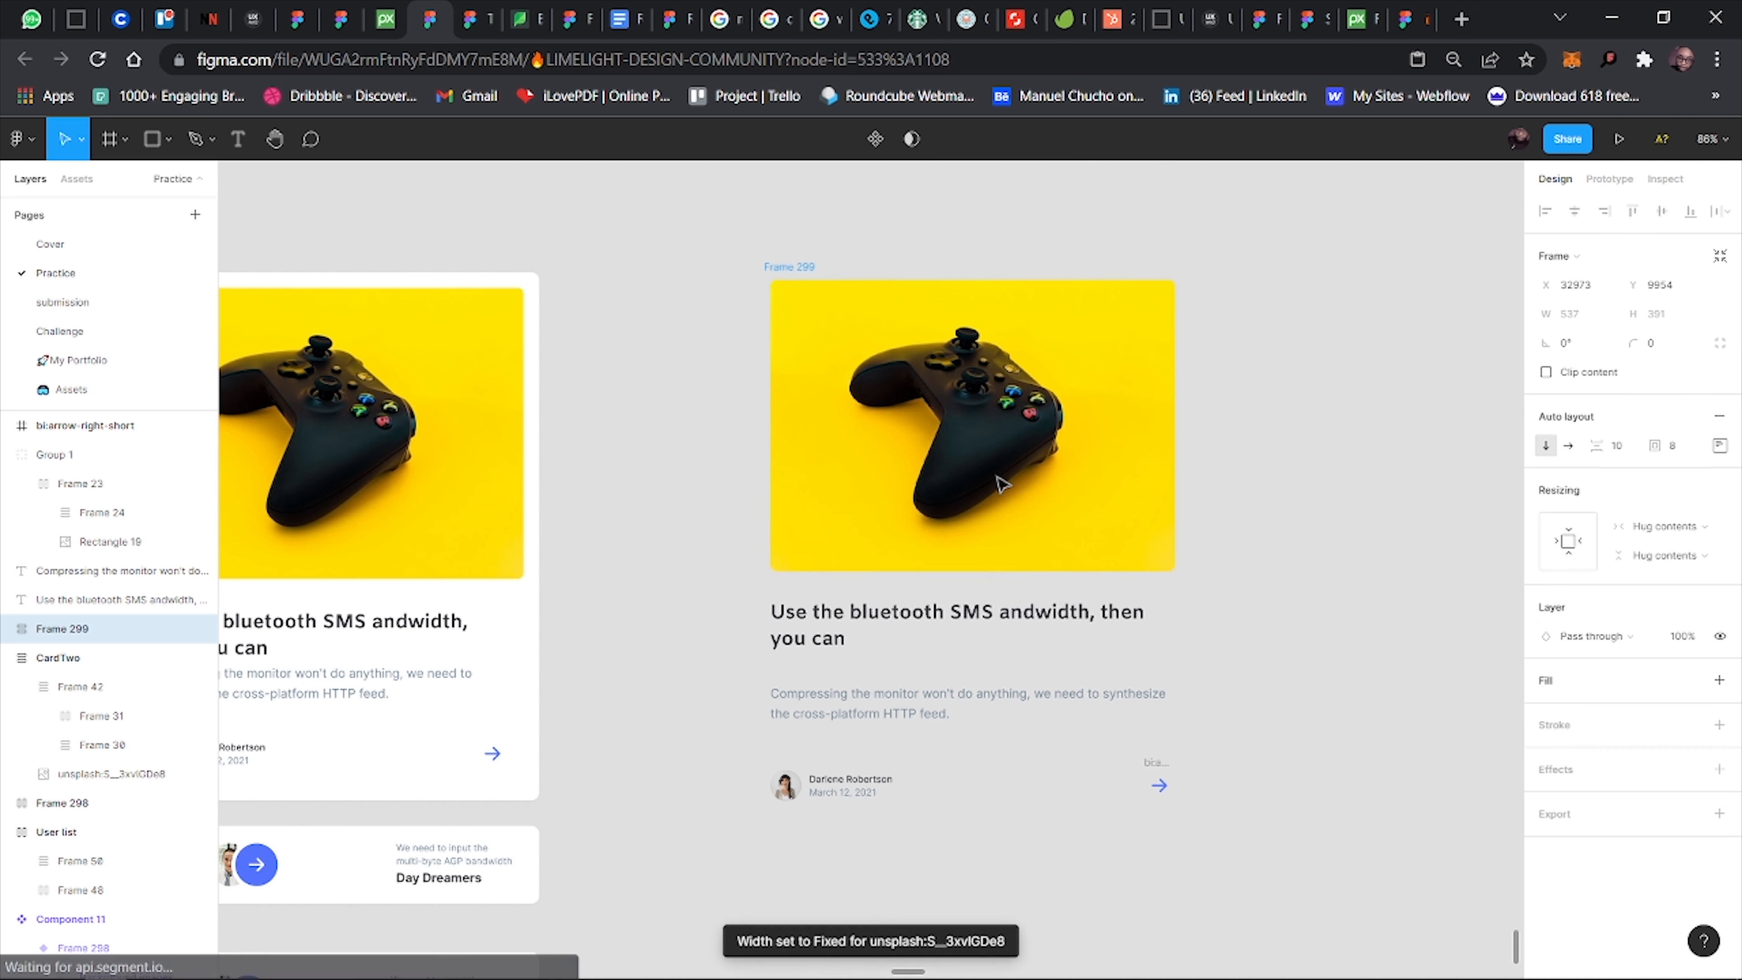
pyautogui.click(1720, 681)
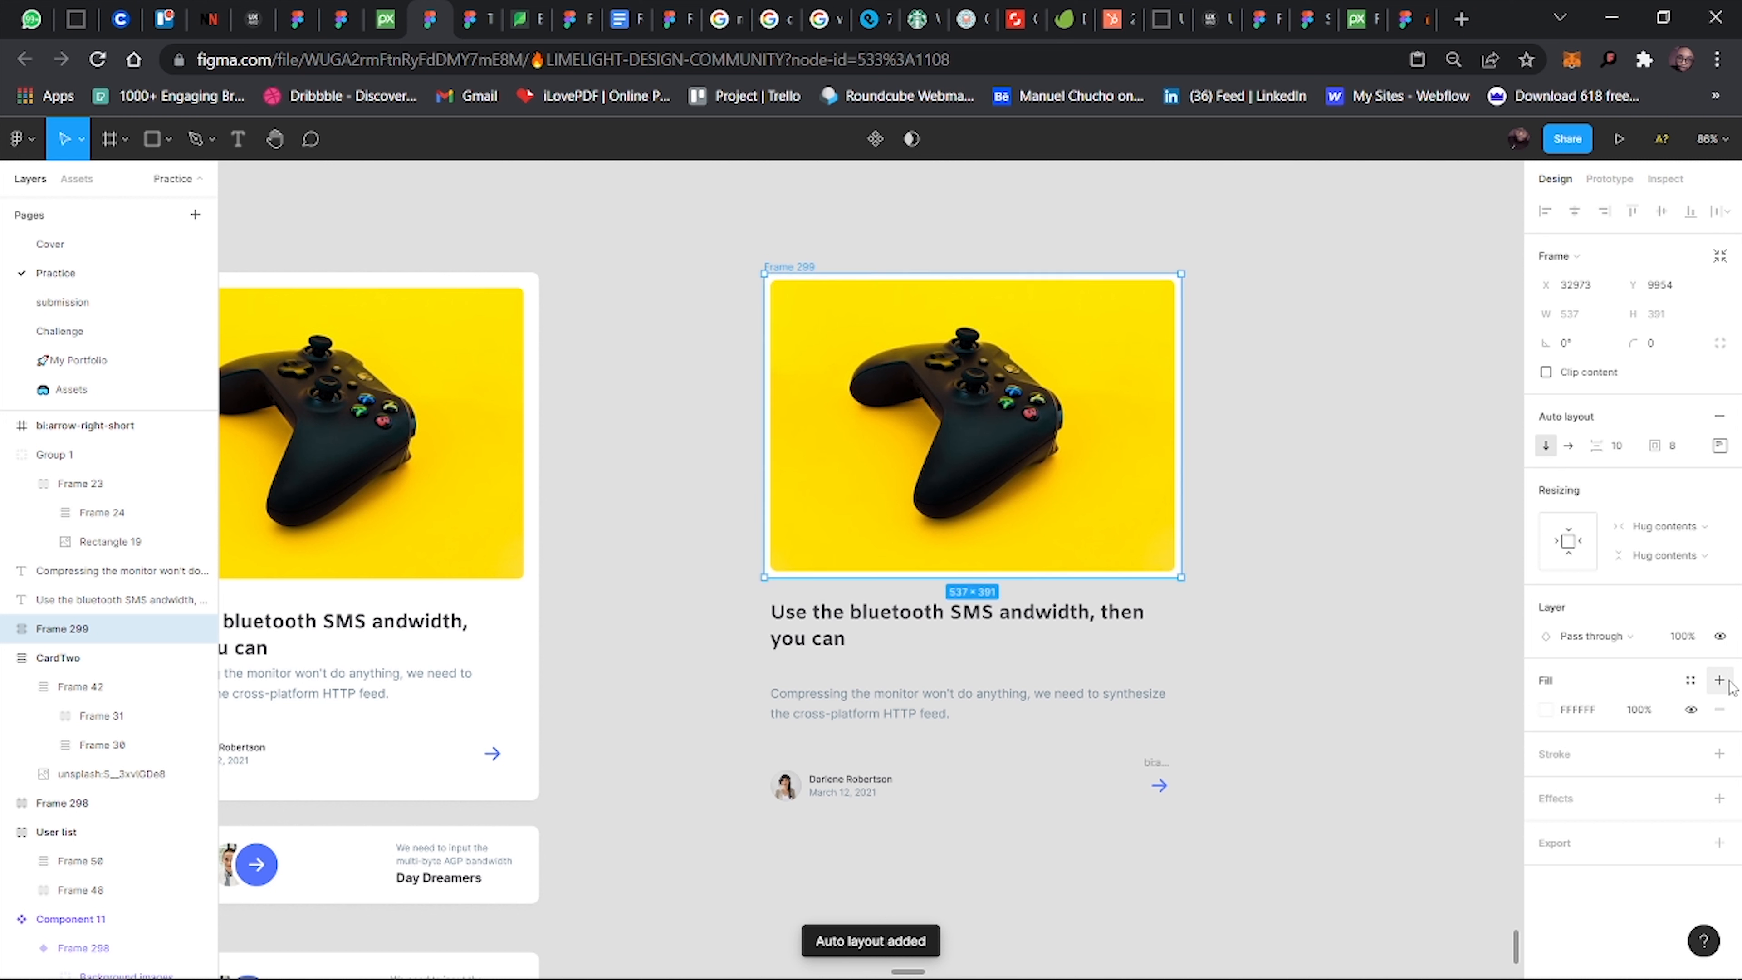
# Set the controller image frame's corner radius to 10 and its padding to 17.
pyautogui.click(1660, 343)
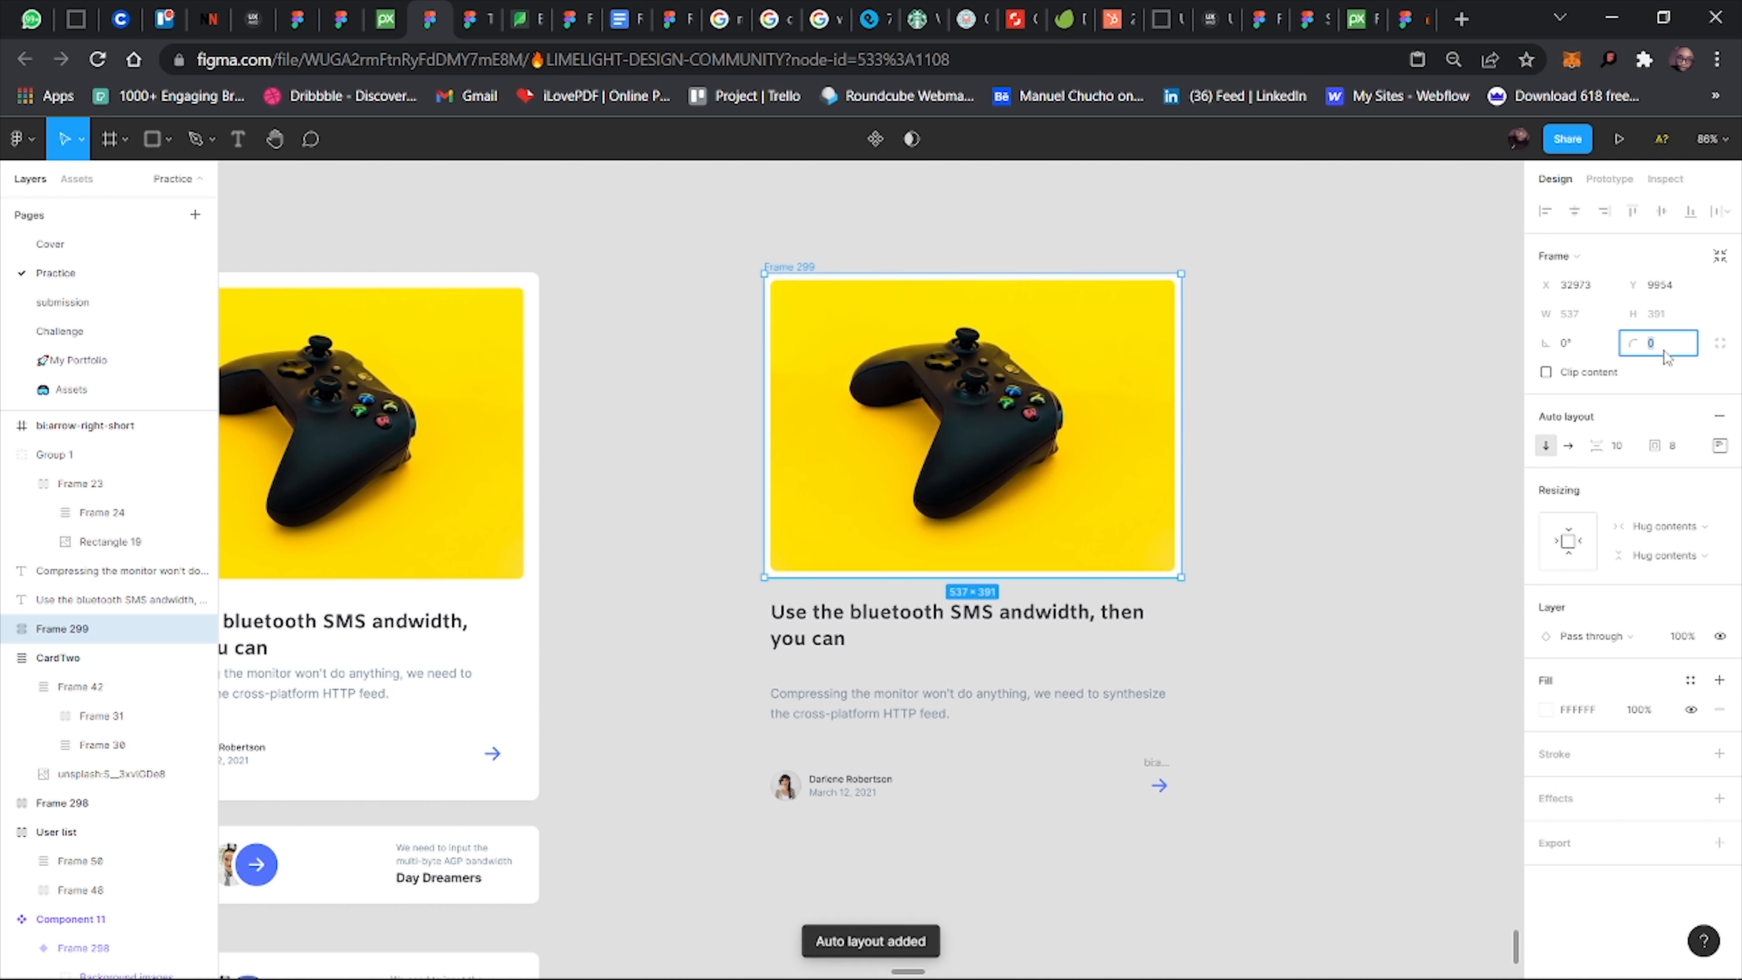
pyautogui.write('1')
pyautogui.press('Return')
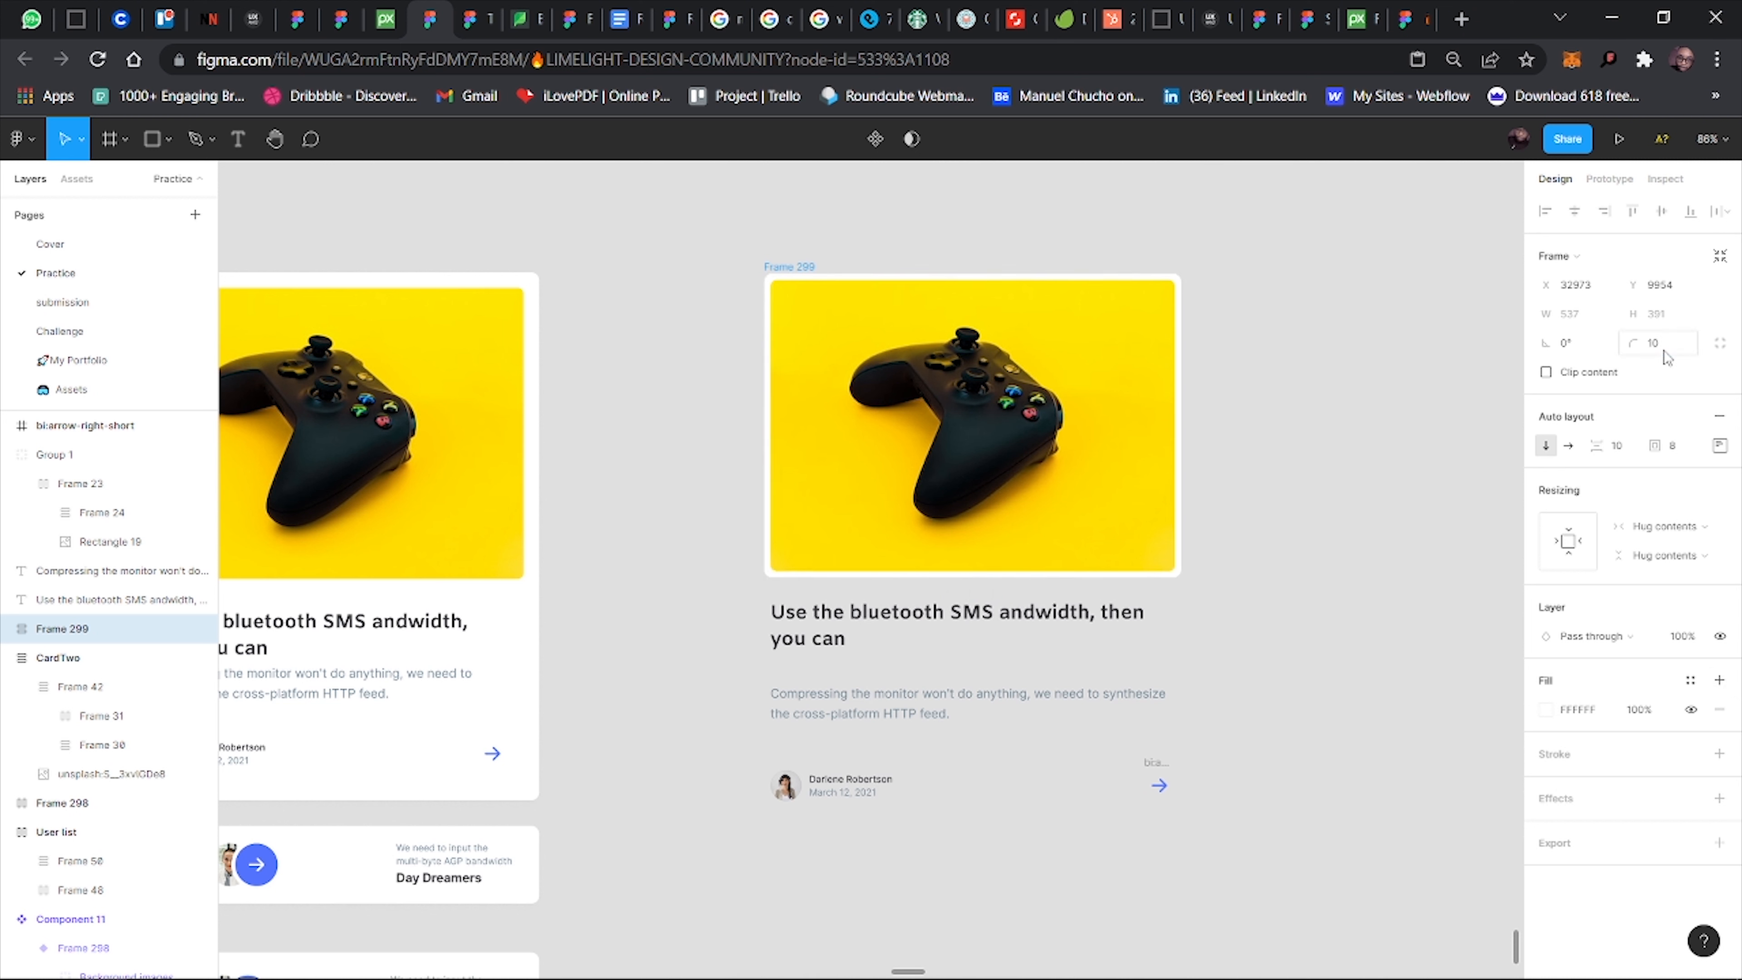
pyautogui.click(1674, 446)
pyautogui.write('12')
pyautogui.press('Return')
pyautogui.moveTo(1732, 450); pyautogui.dragTo(71, 486)
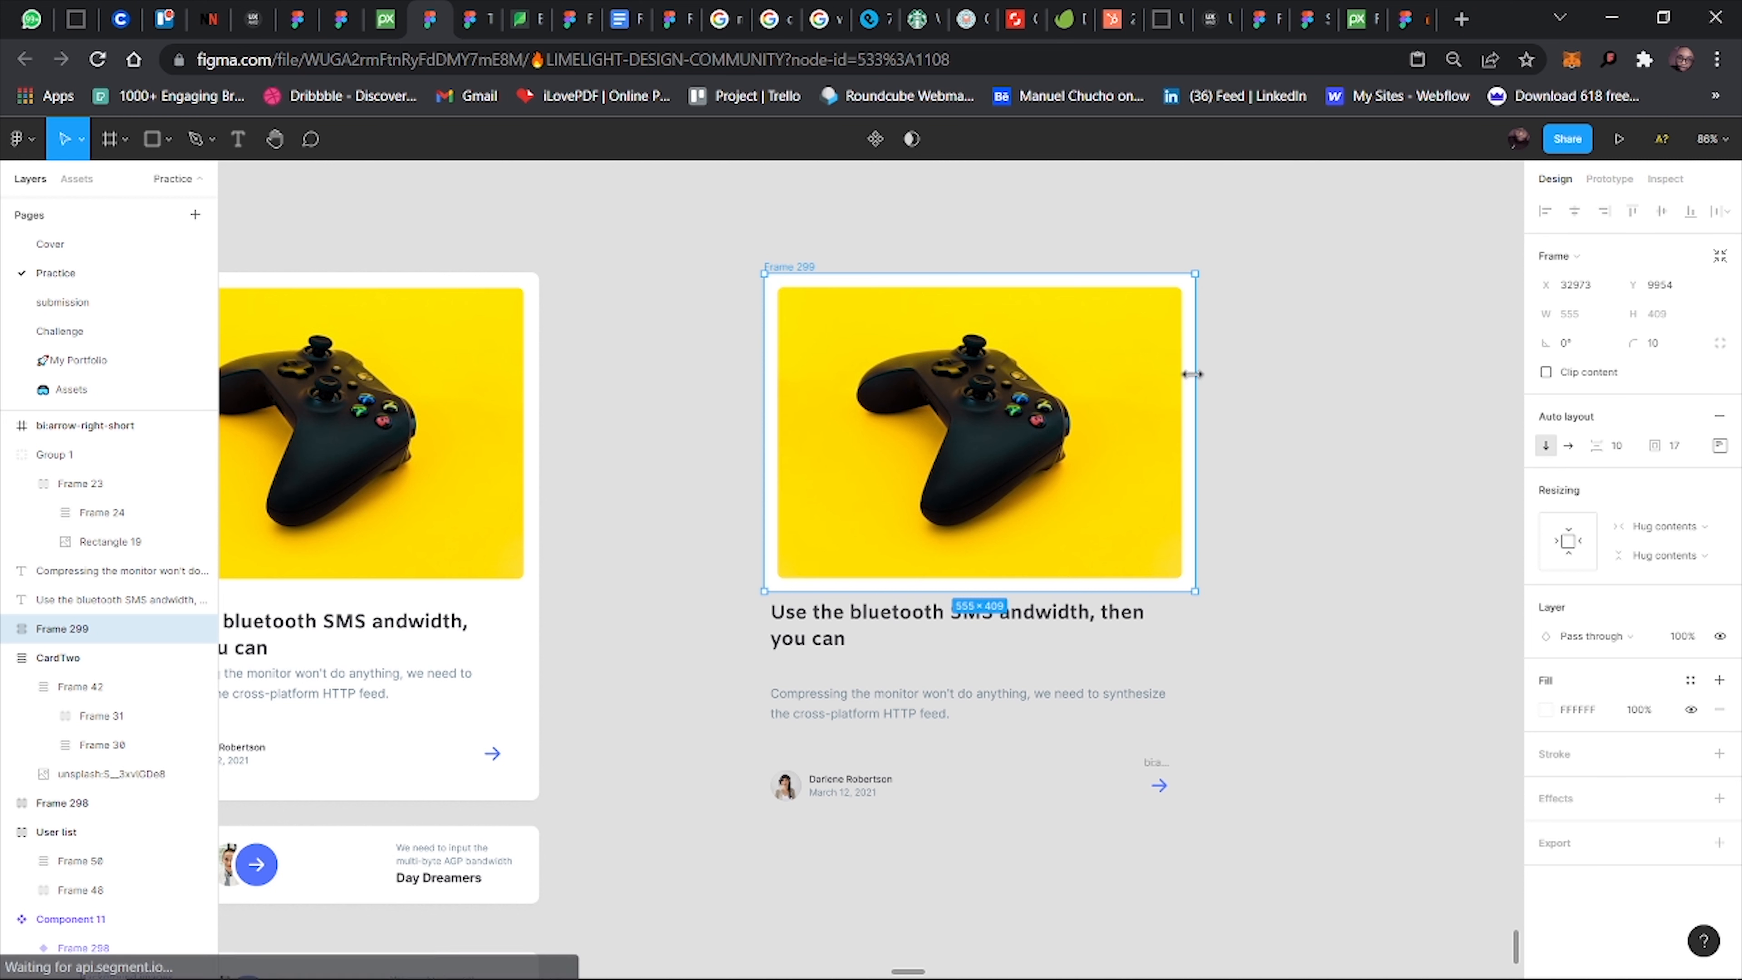
# Set the controller image's horizontal resizing to Fill container inside its white frame.
pyautogui.moveTo(1194, 374); pyautogui.dragTo(1264, 398)
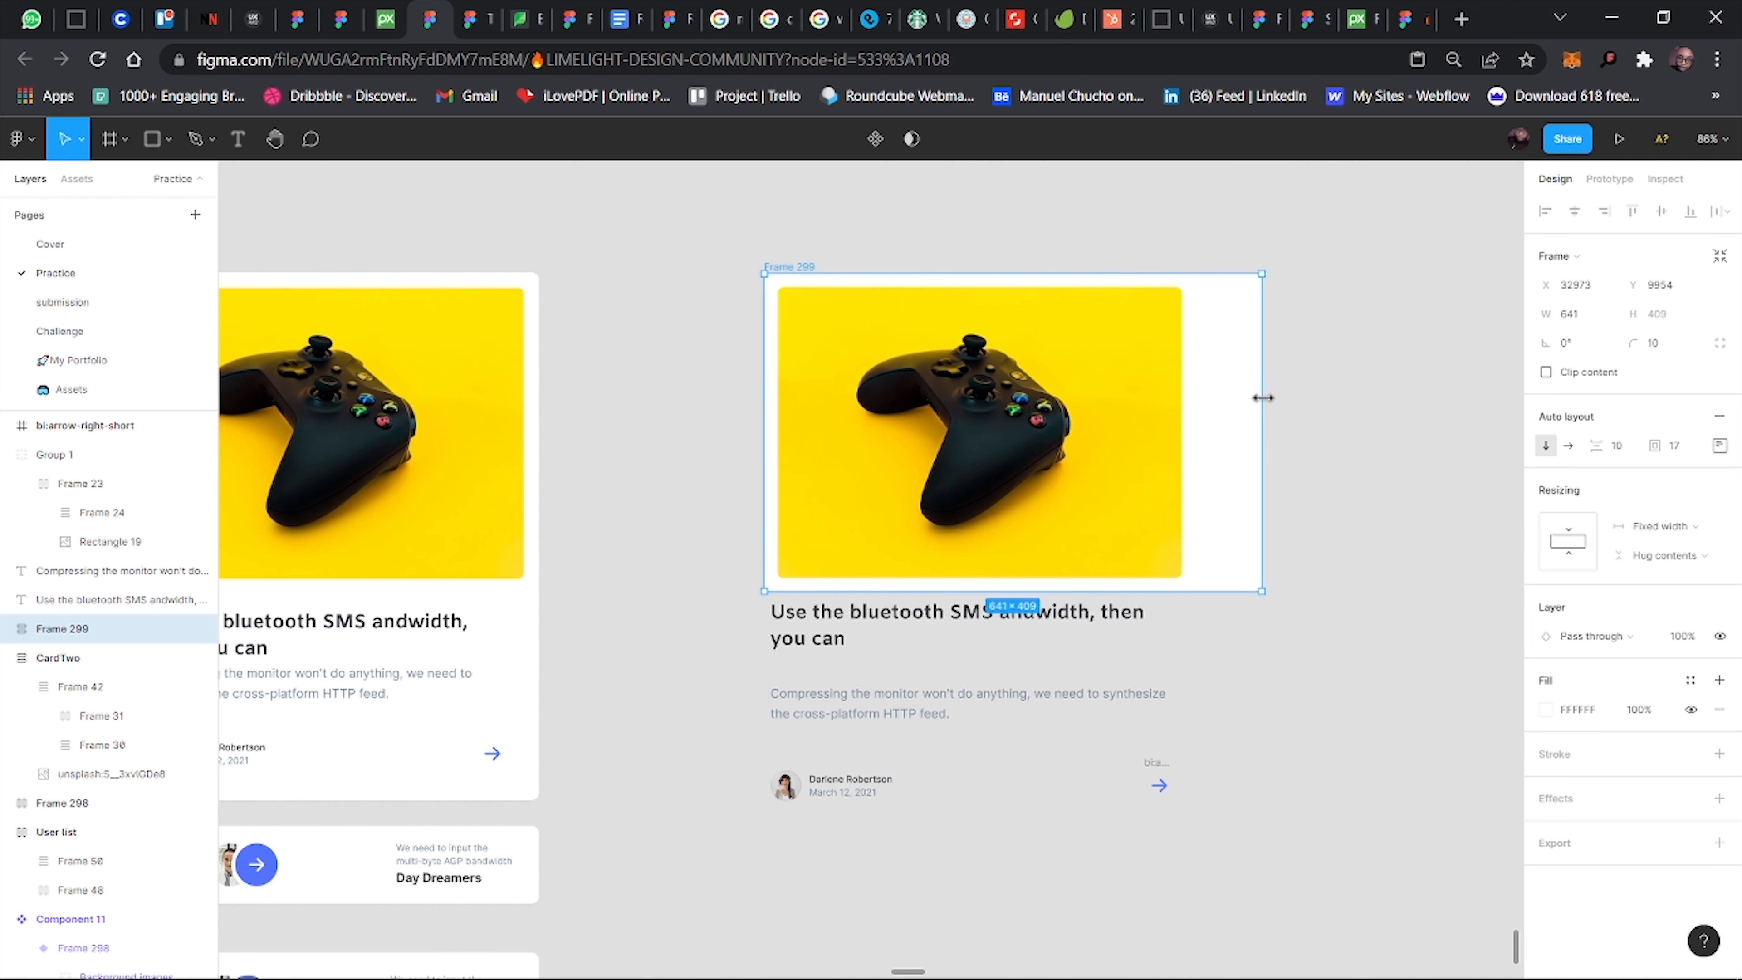
pyautogui.doubleClick(1263, 397)
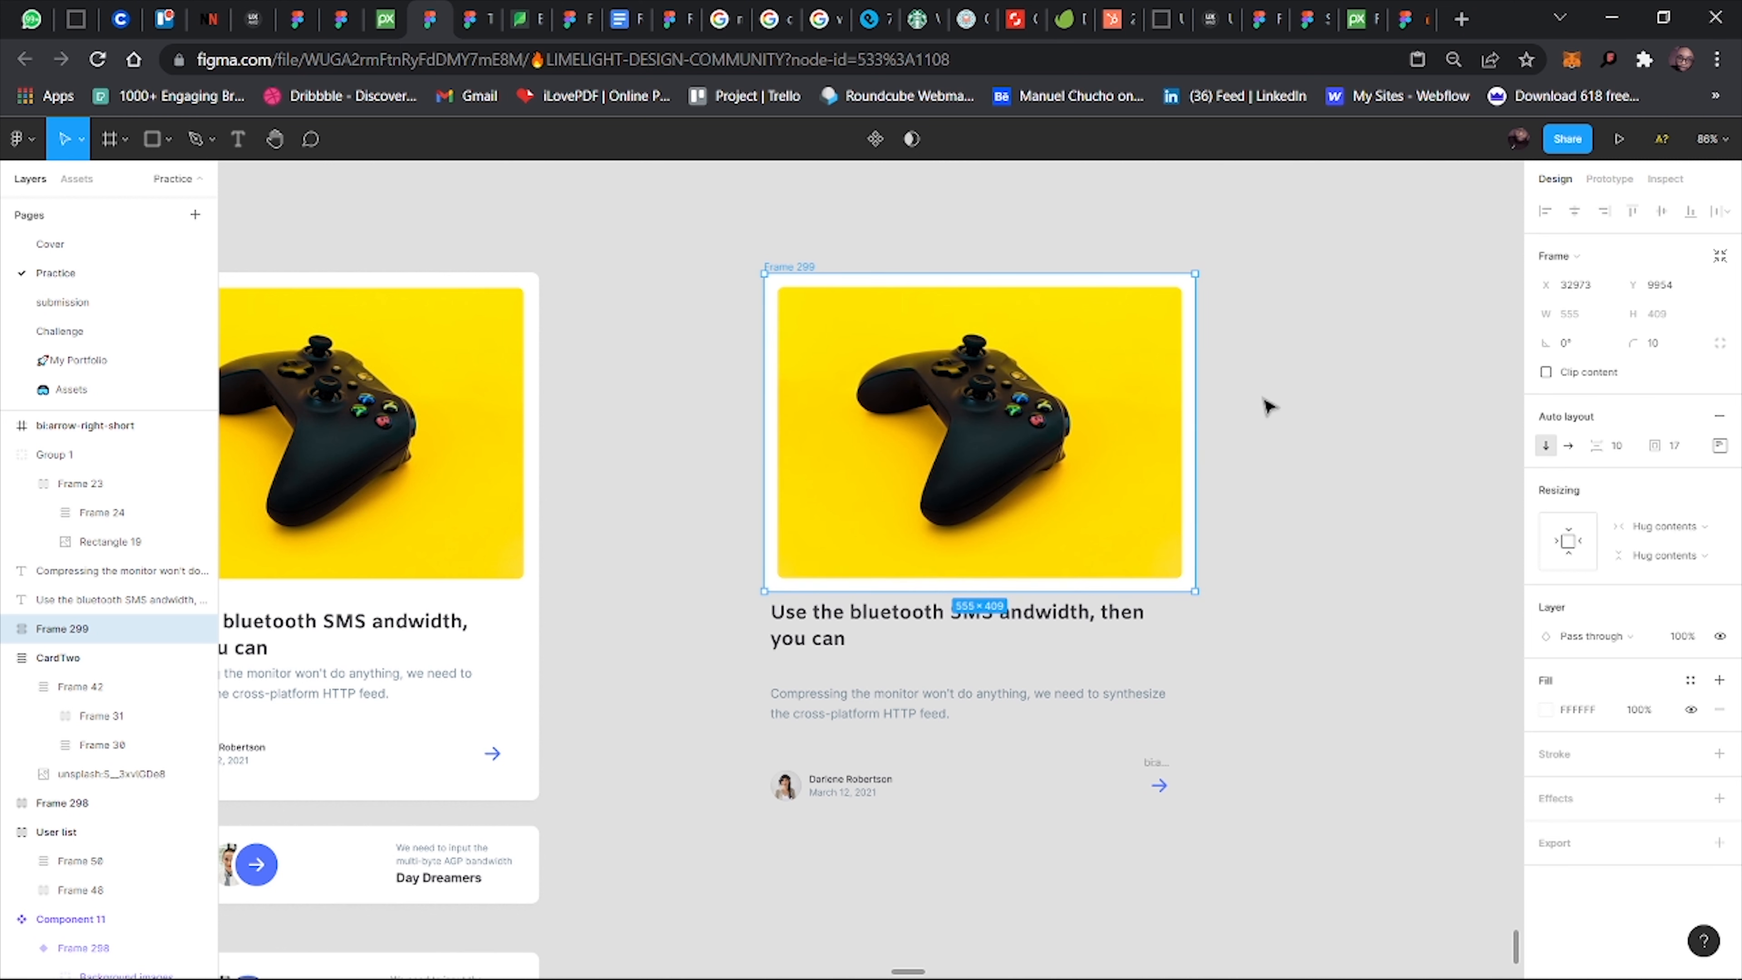
pyautogui.click(1127, 409)
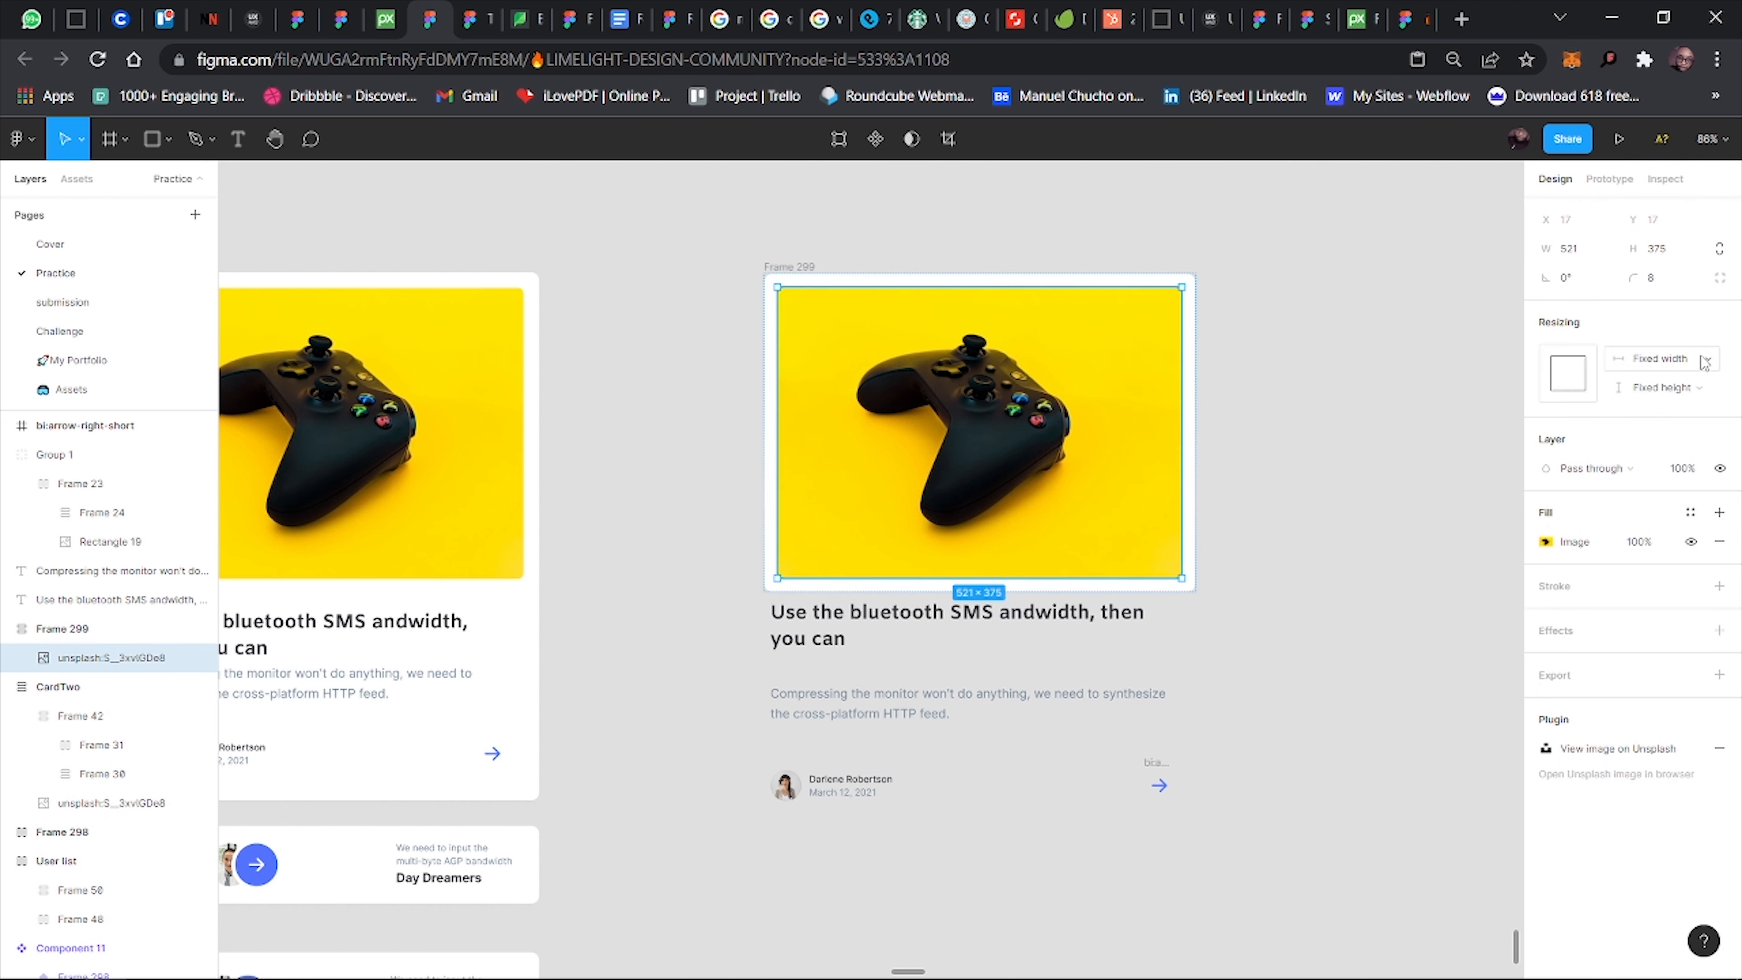
pyautogui.click(1701, 360)
pyautogui.click(1691, 384)
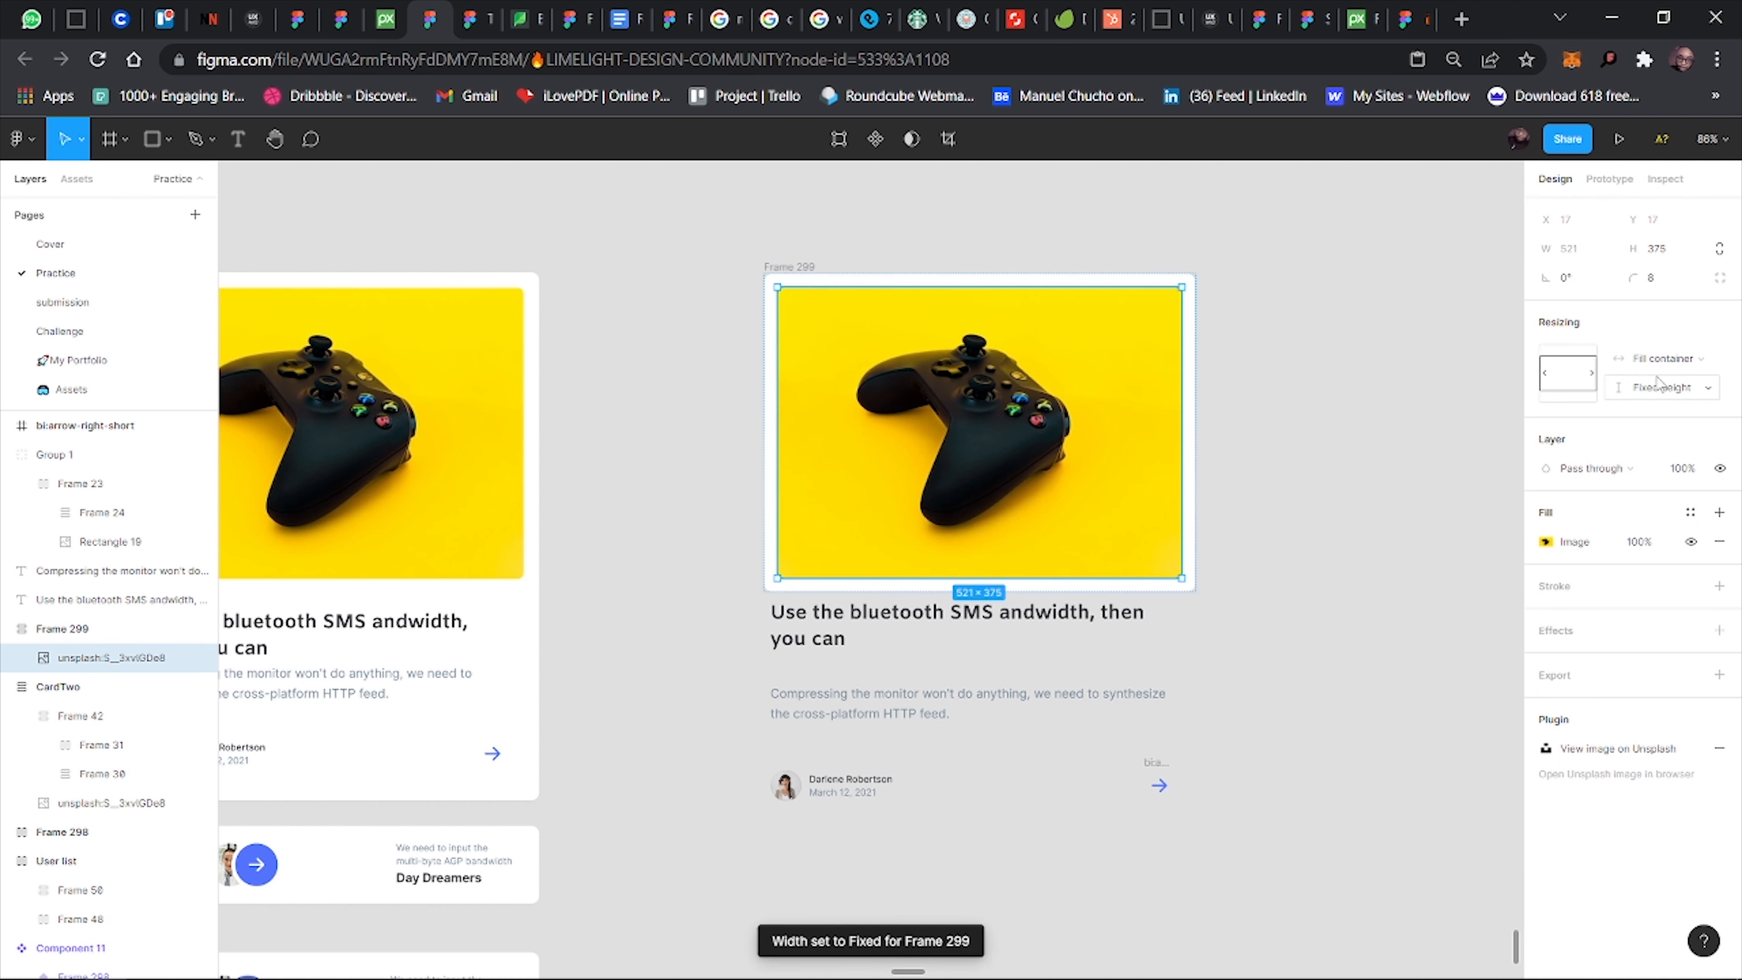
pyautogui.click(1327, 415)
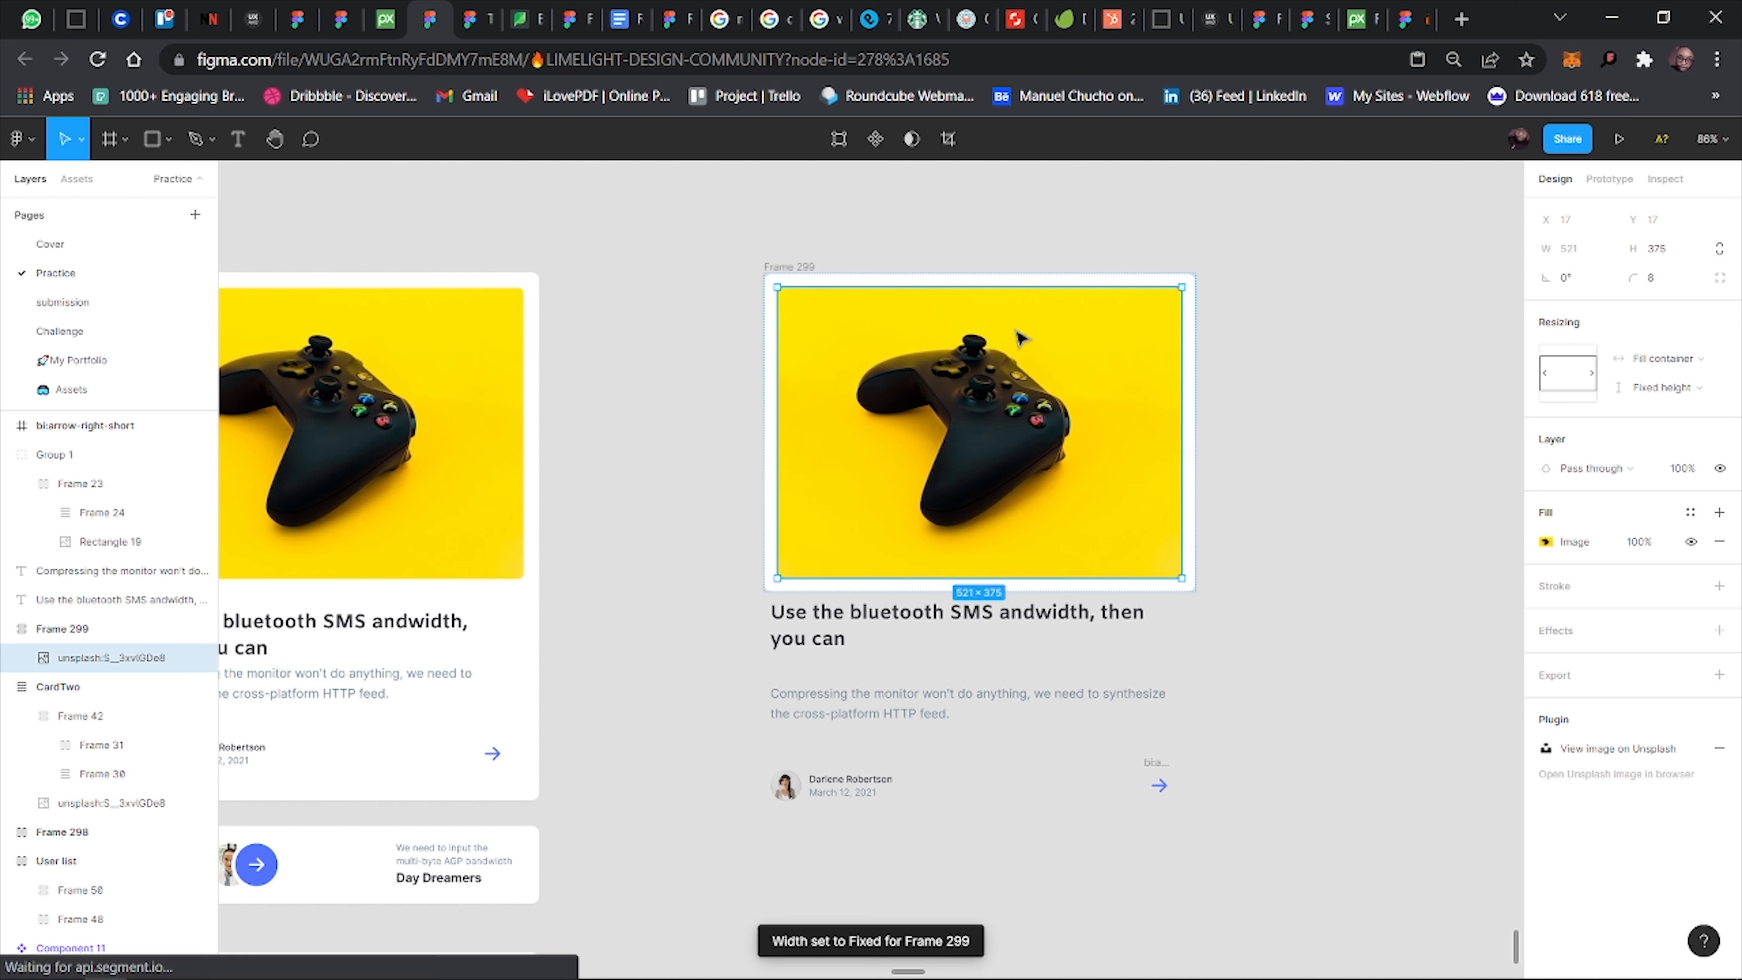
# Try narrowing the white image frame to 509 to test its resizing, and undo the change.
pyautogui.click(818, 278)
pyautogui.moveTo(1194, 390); pyautogui.dragTo(1160, 403)
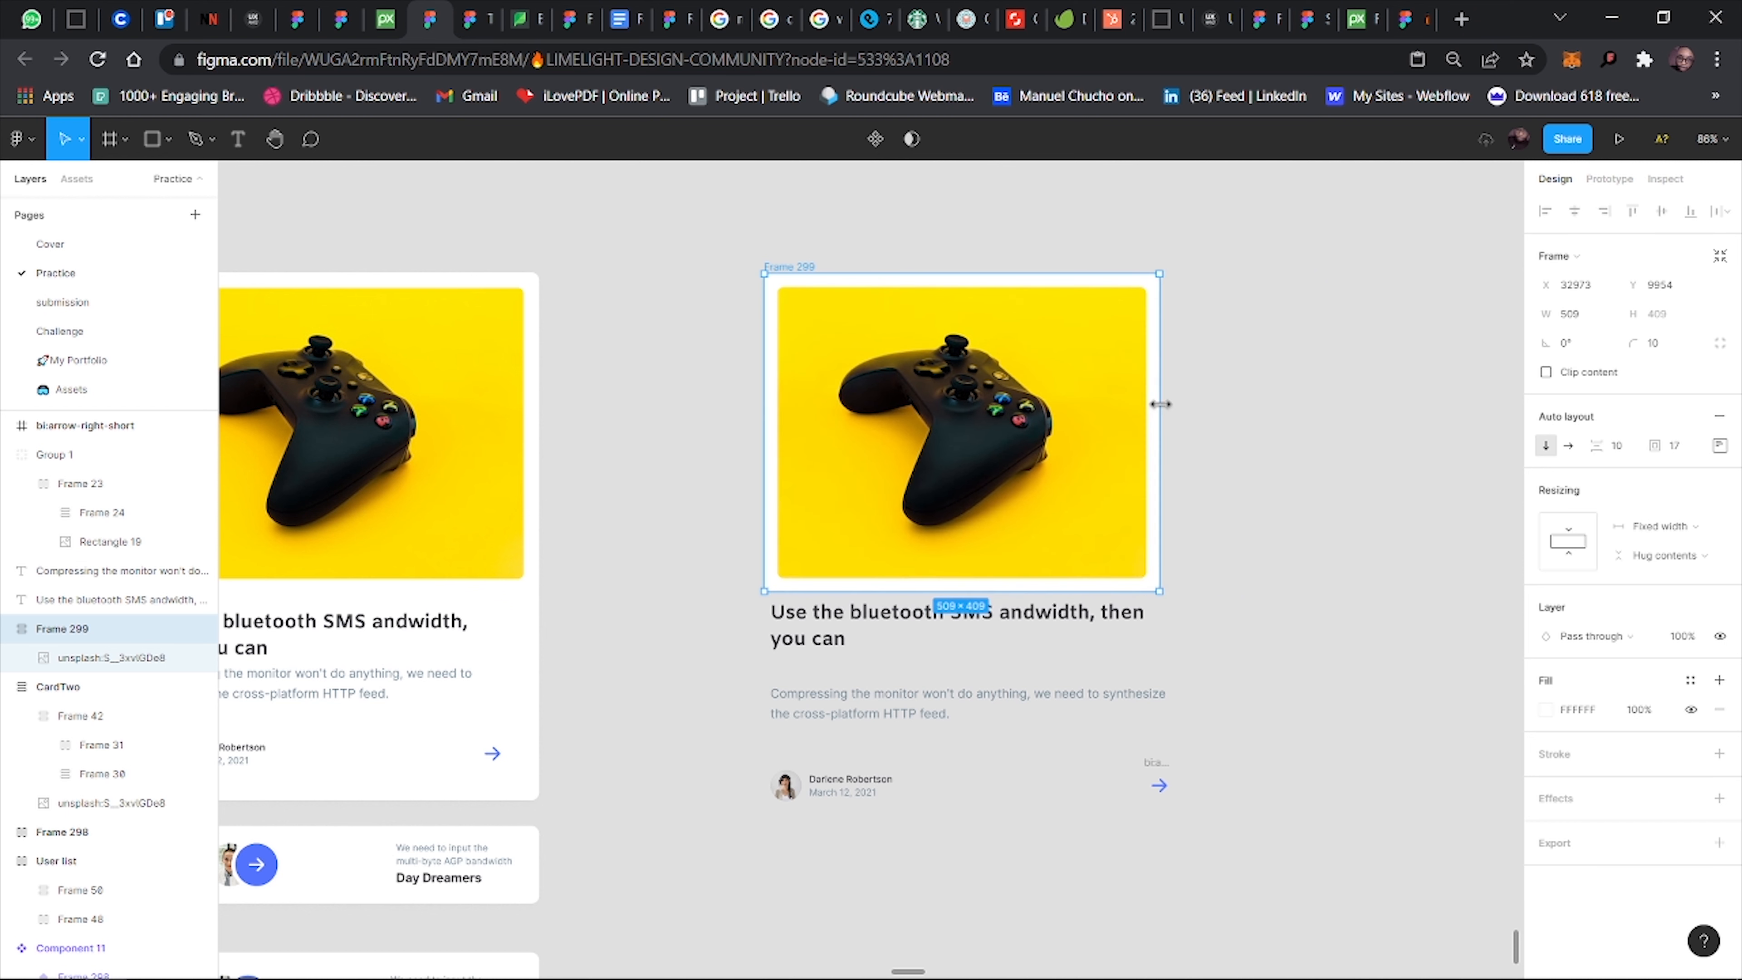
pyautogui.hotkey('ctrl', 'z')
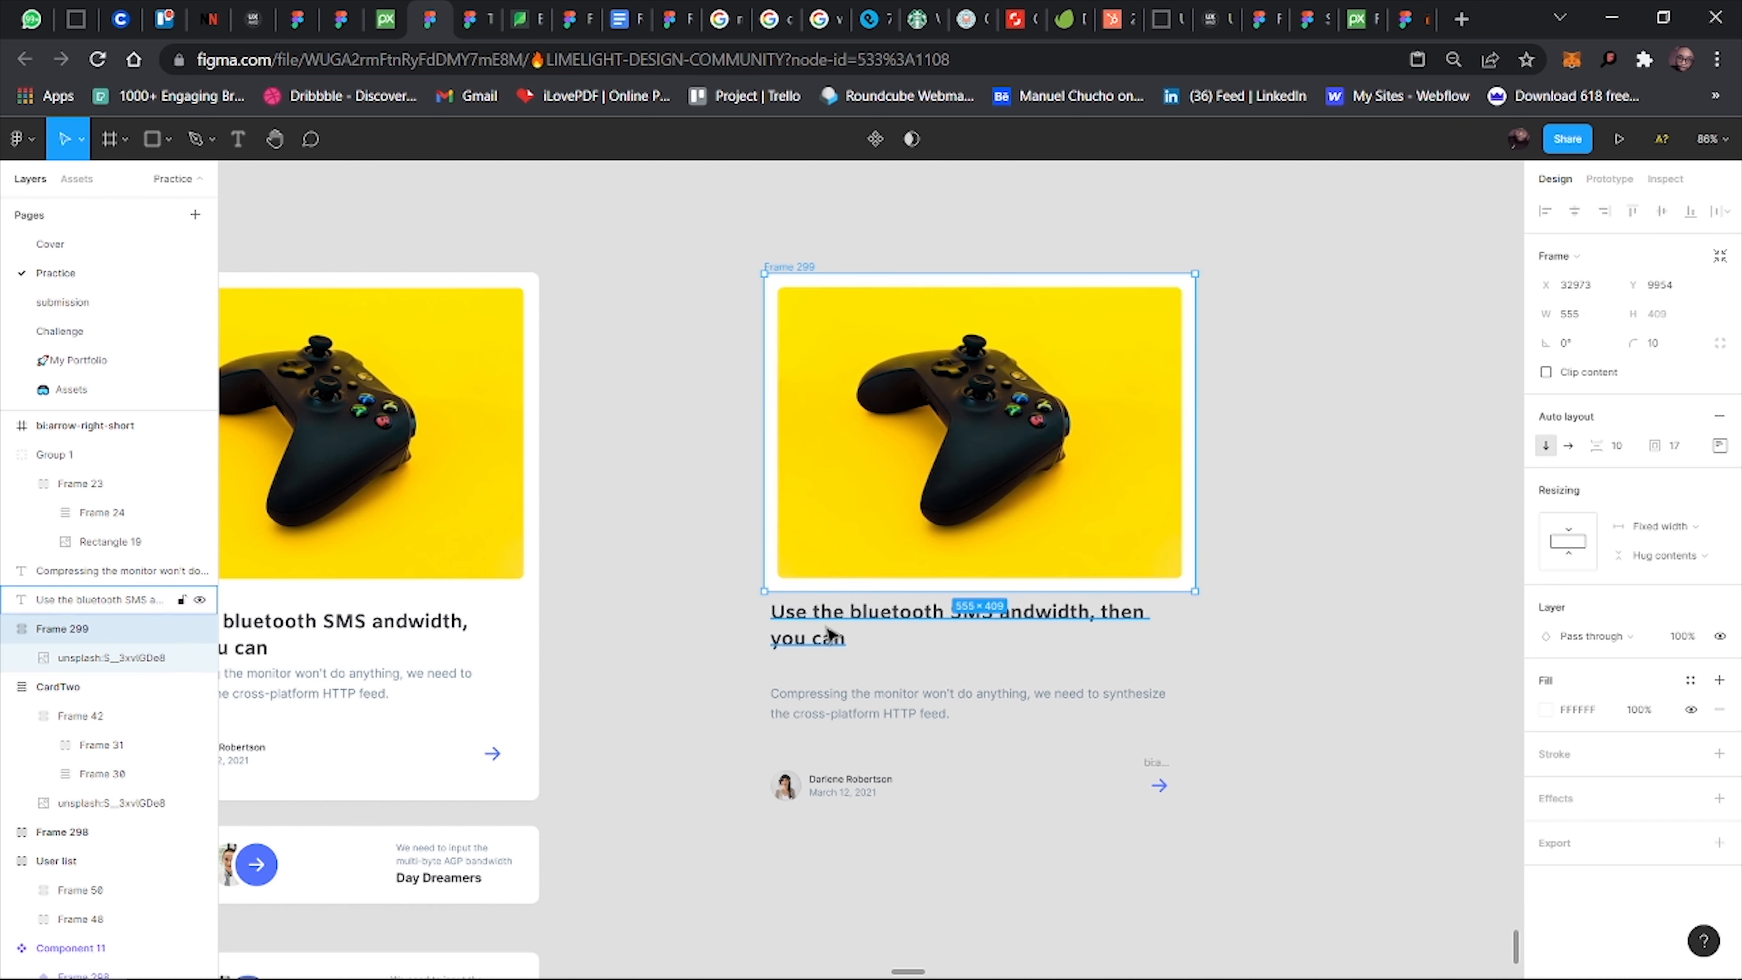
# Move the bluetooth heading slightly down and the description up beneath it, leaving a gap of 13.
pyautogui.click(828, 637)
pyautogui.moveTo(829, 637); pyautogui.dragTo(829, 647)
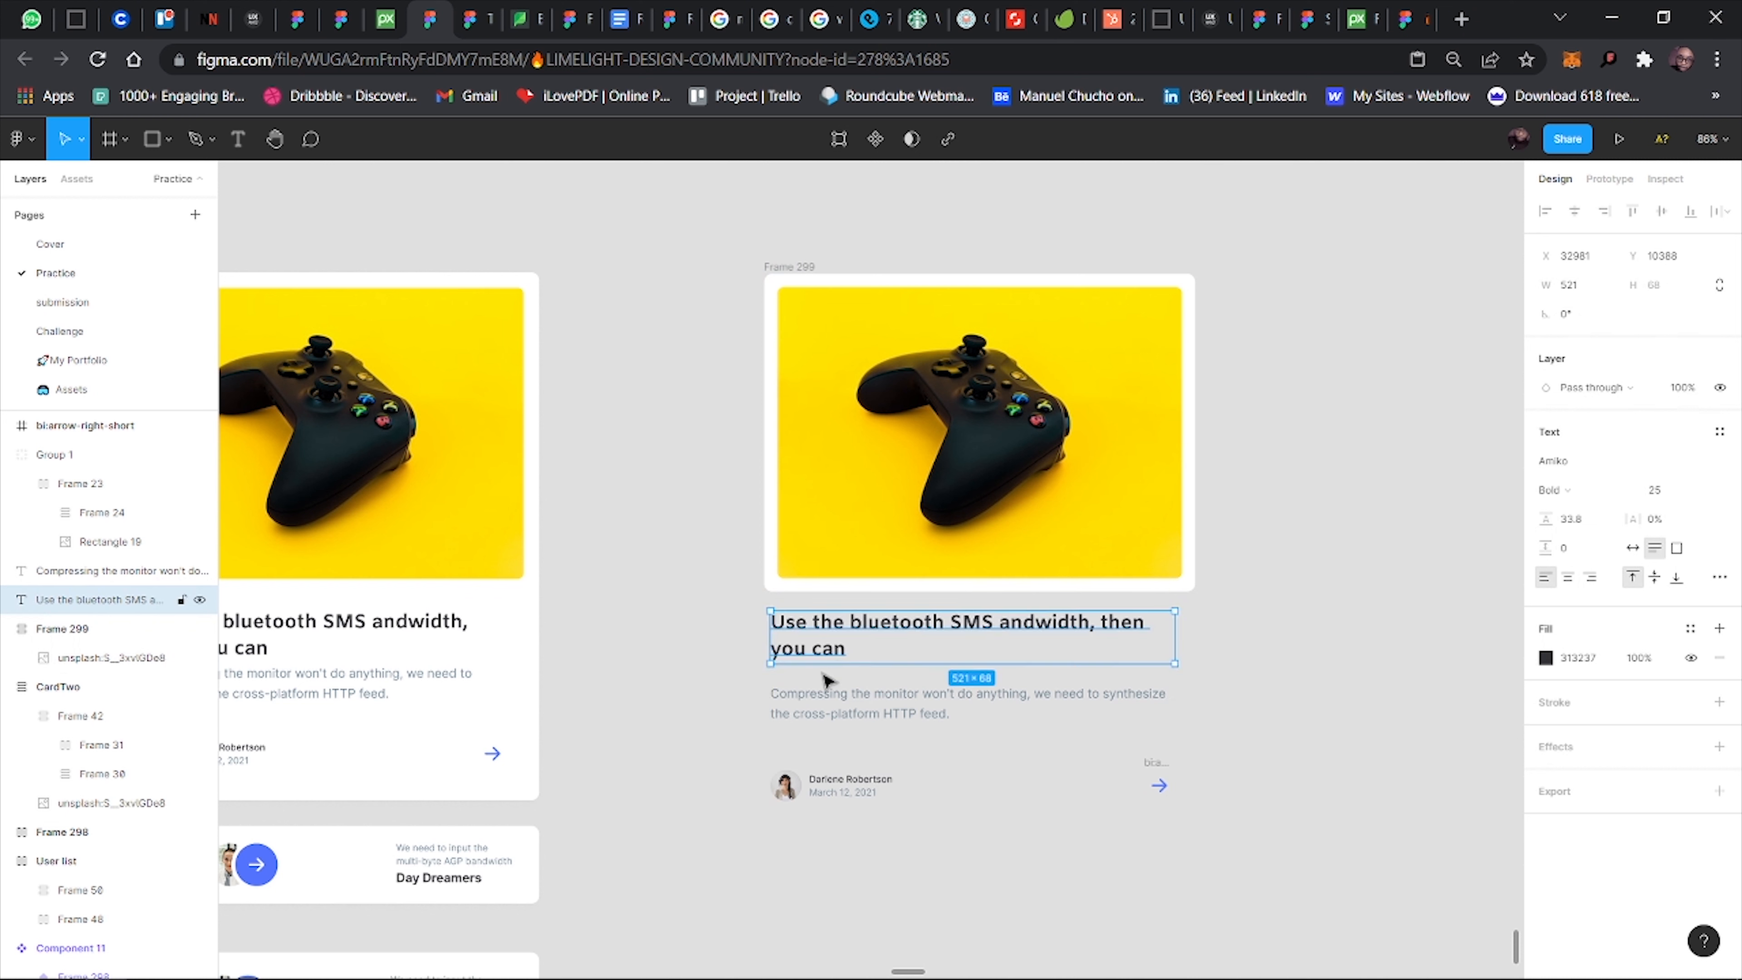
pyautogui.click(823, 700)
pyautogui.doubleClick(823, 699)
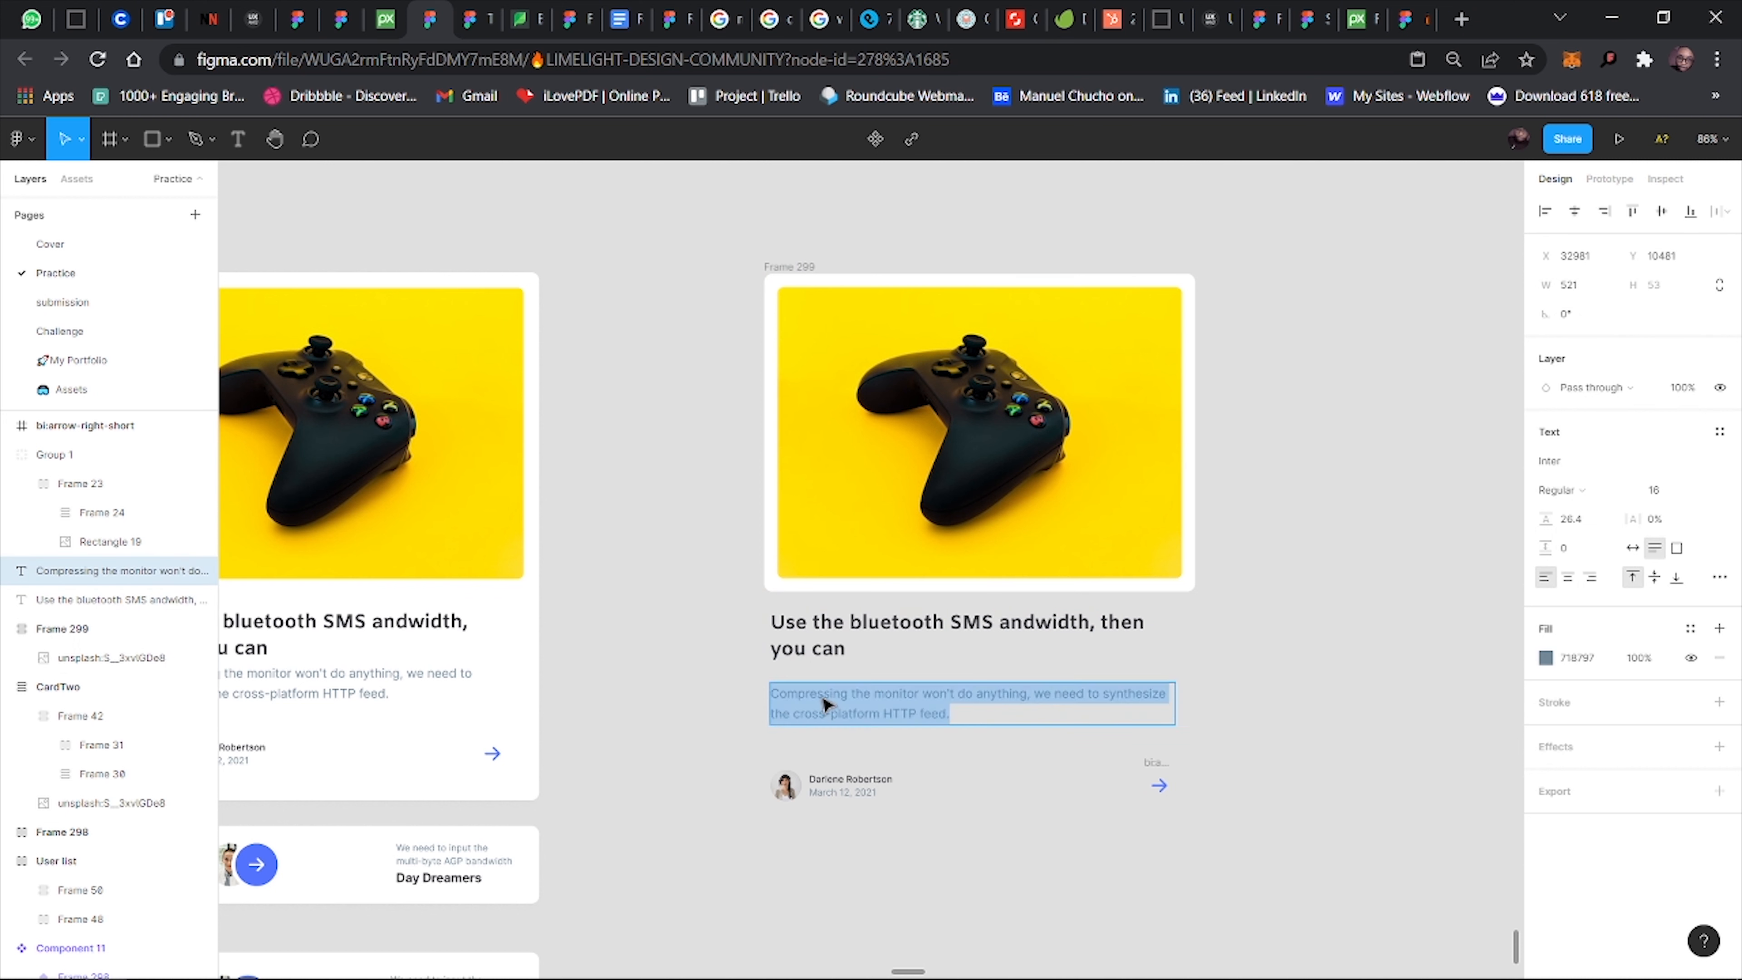
pyautogui.press('Escape')
pyautogui.moveTo(866, 710); pyautogui.dragTo(851, 683)
# Combine the heading and description in a vertical auto layout frame and place it below the image inside the white card.
pyautogui.keyDown('shift'); pyautogui.click(830, 658); pyautogui.keyUp('shift')
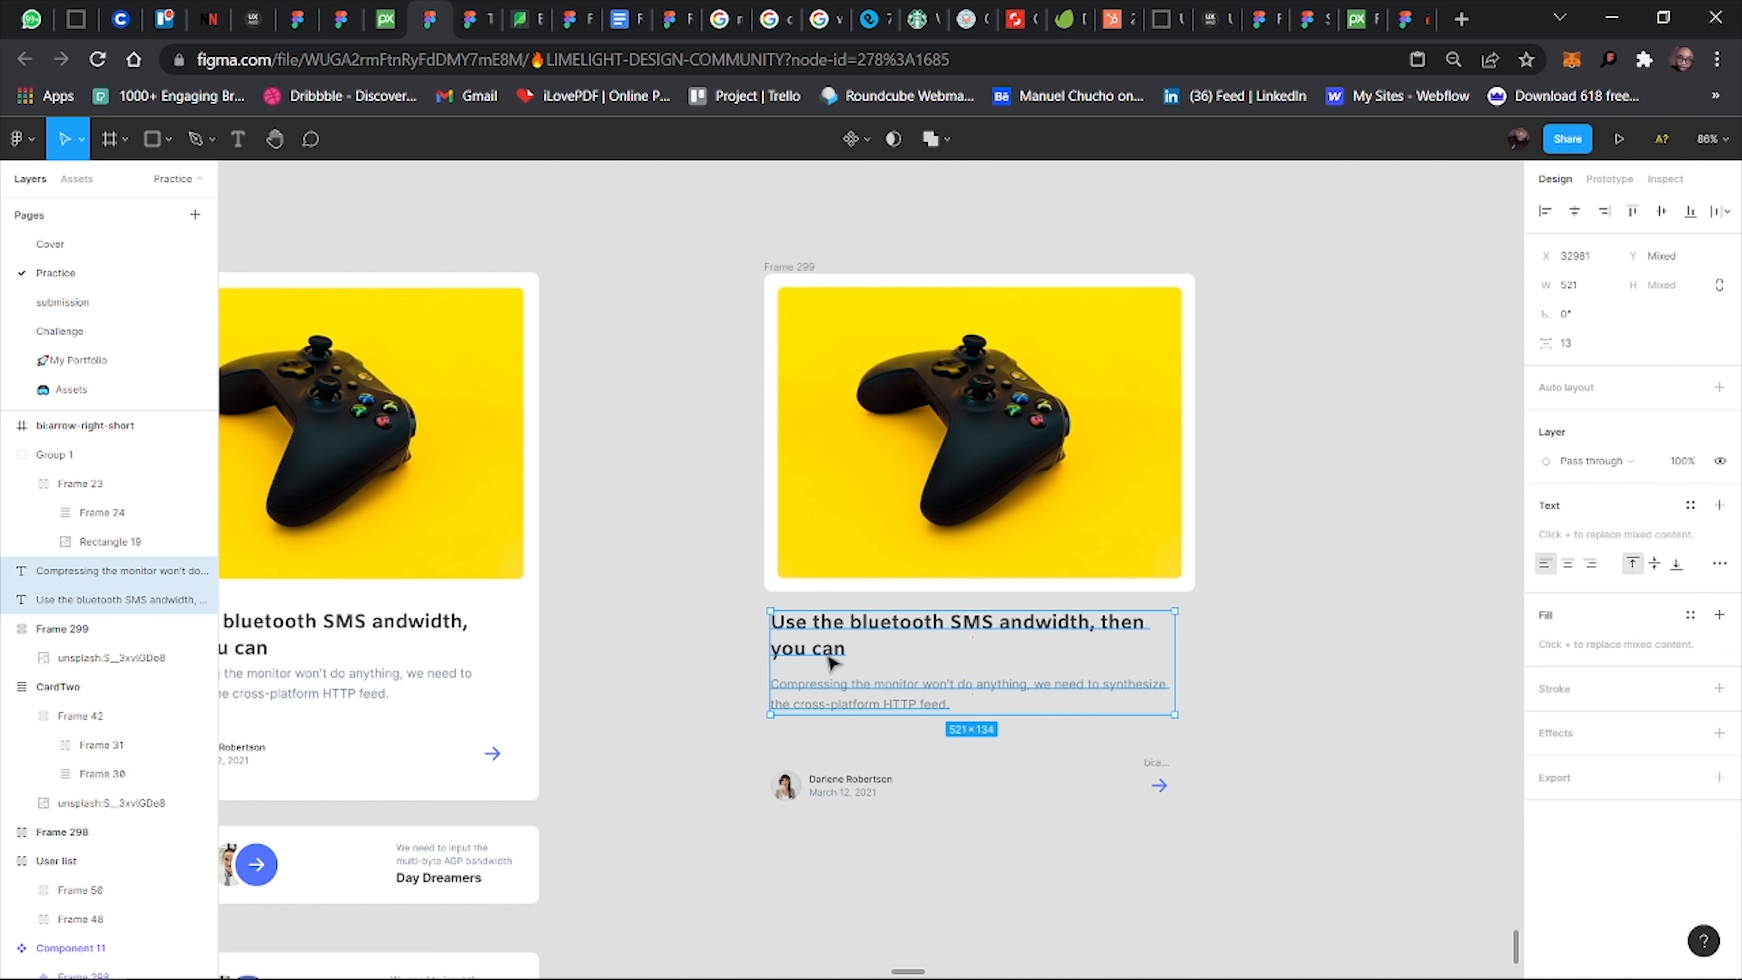
pyautogui.hotkey('shift', 'a')
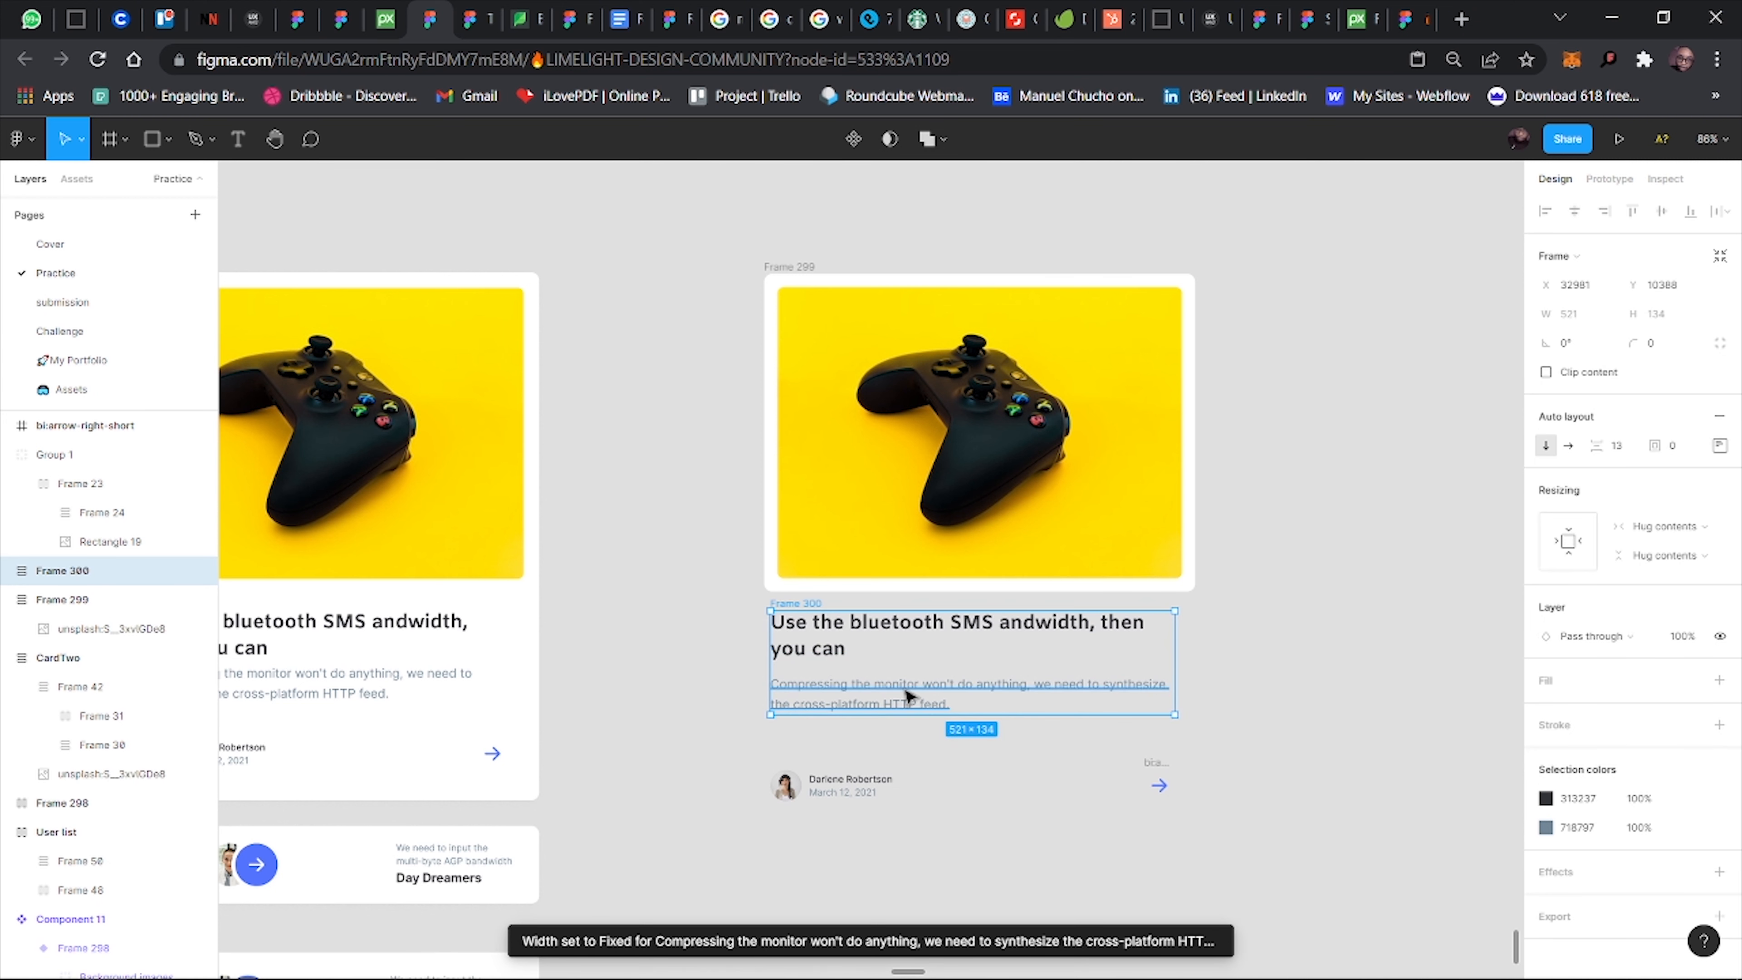
pyautogui.moveTo(906, 700); pyautogui.dragTo(907, 583)
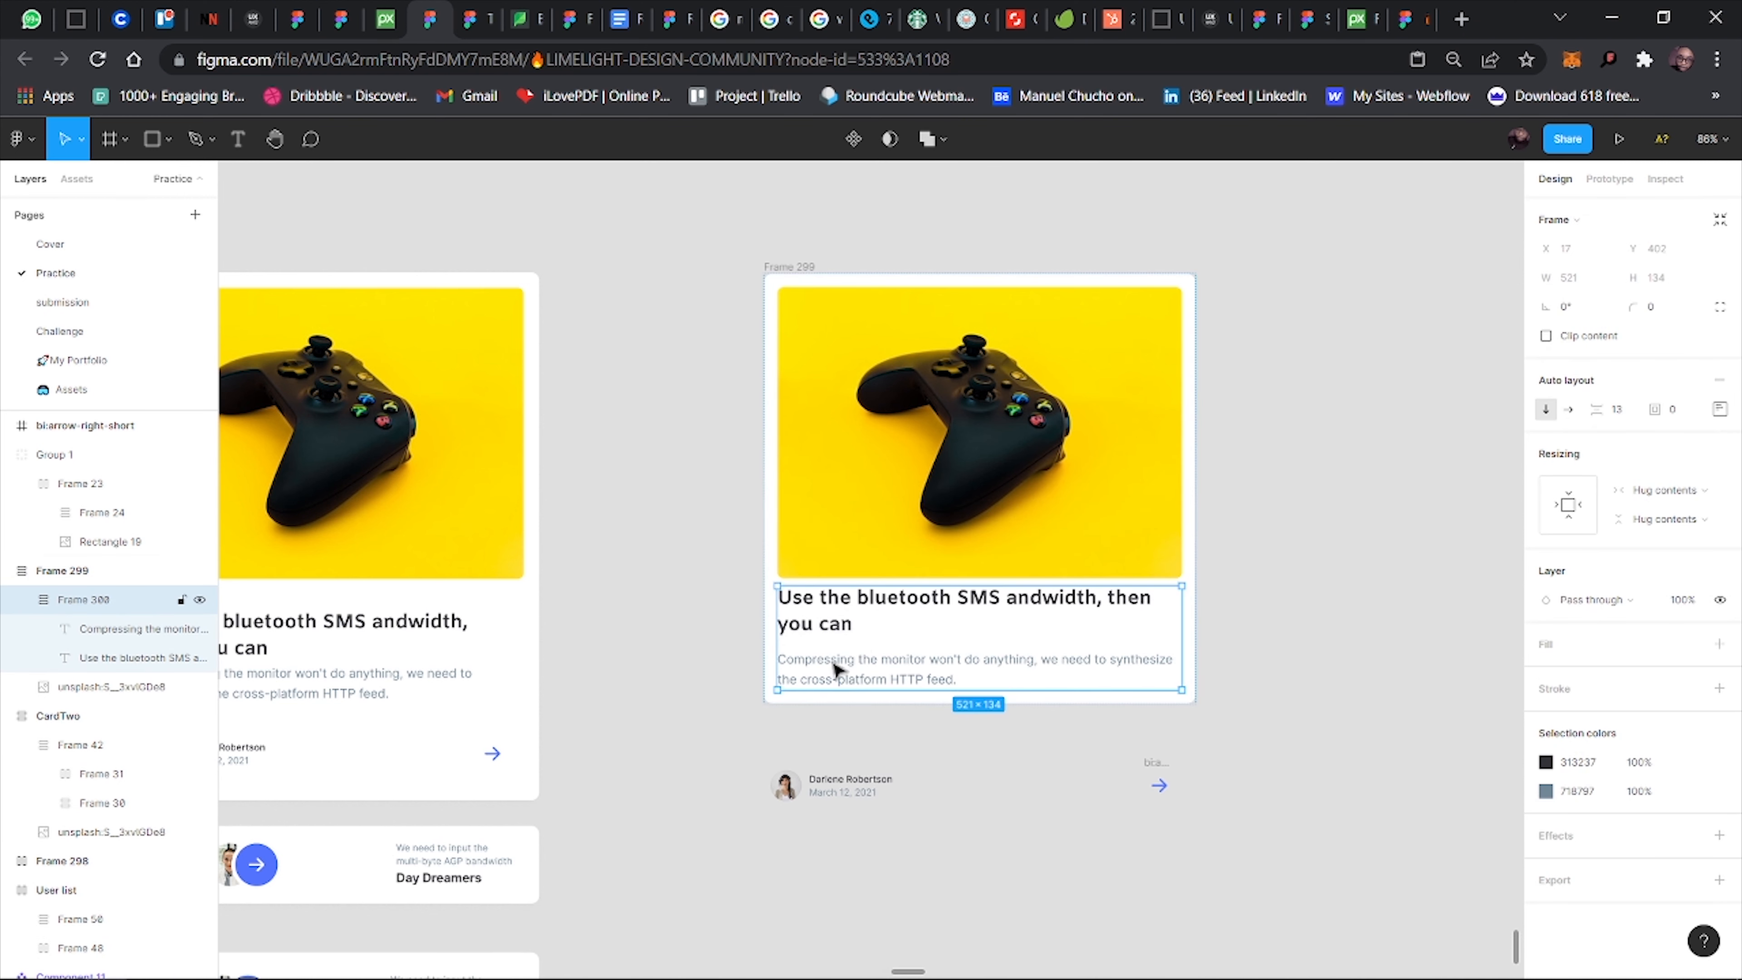
# Set the horizontal resizing of the text frame inside the white card to Fill container.
pyautogui.click(806, 266)
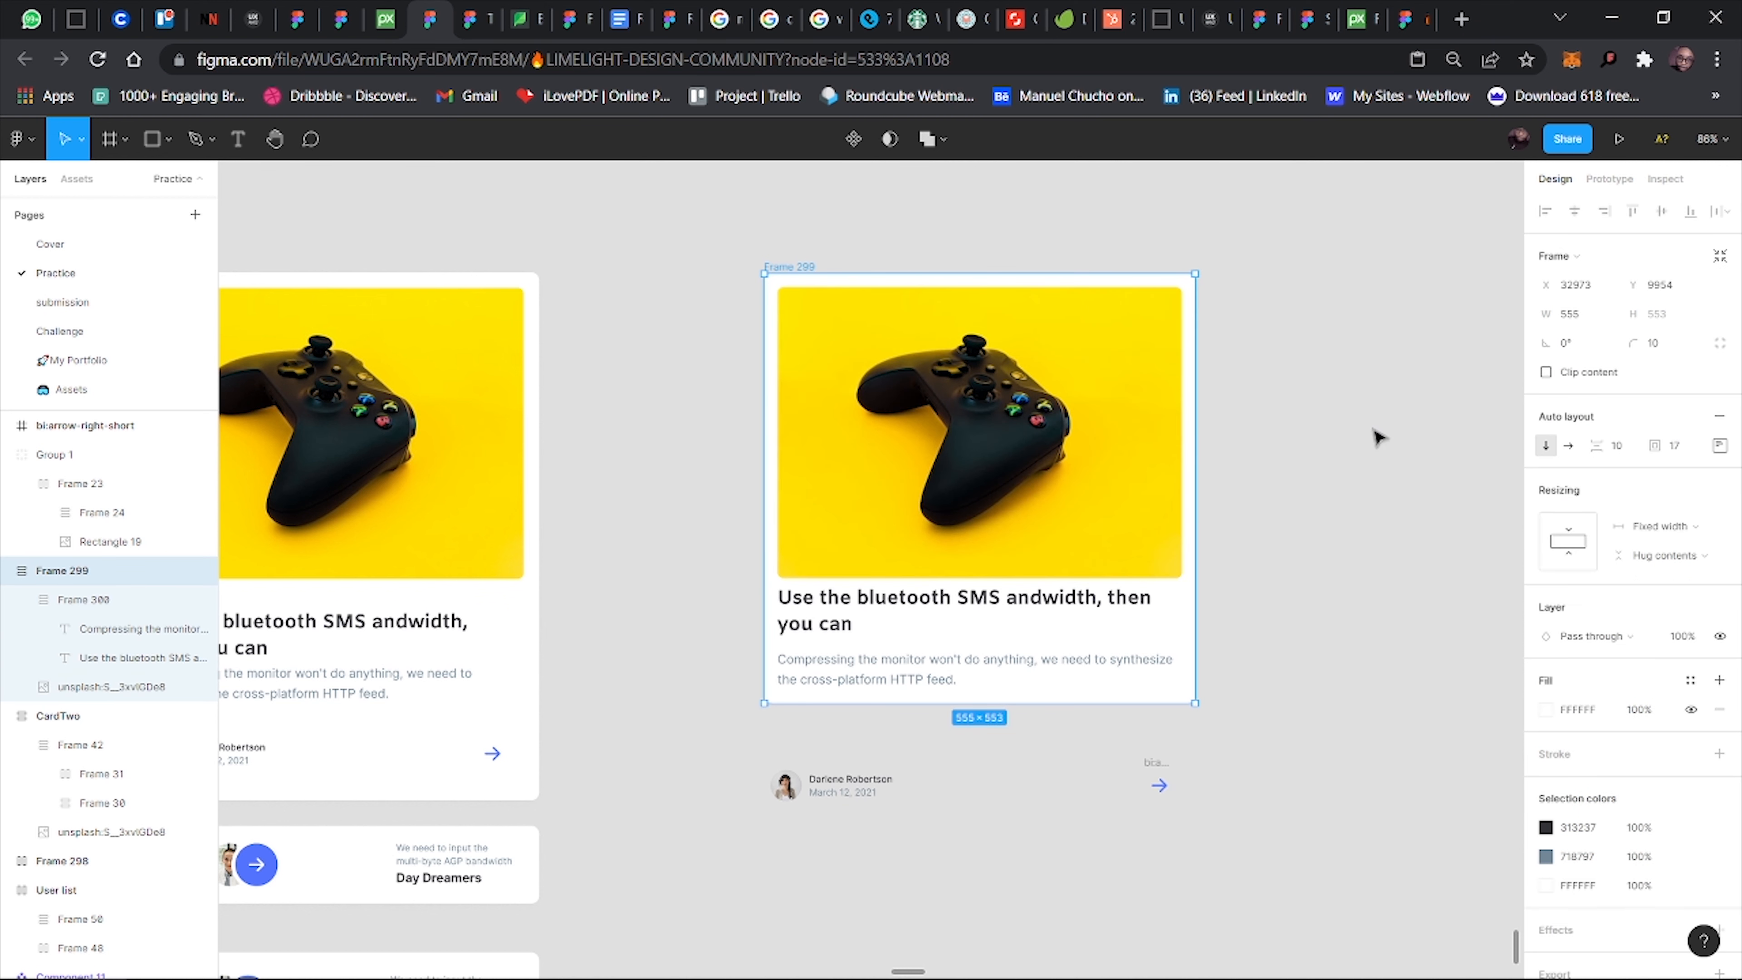
pyautogui.click(909, 676)
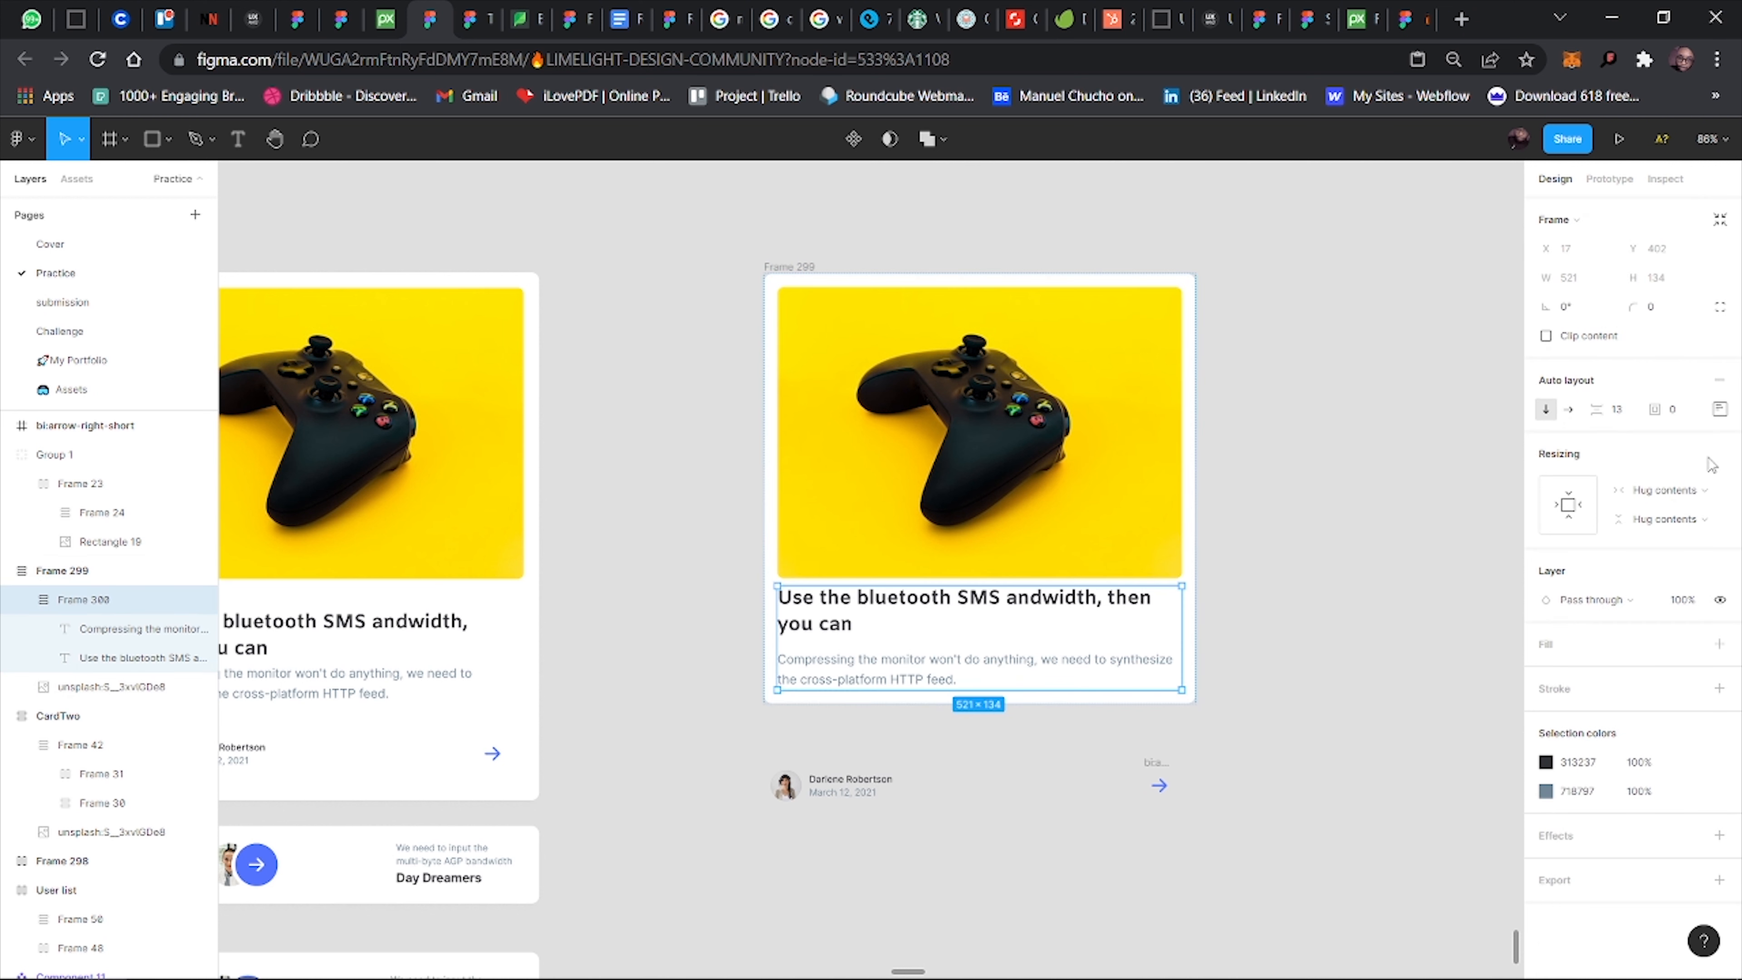
pyautogui.click(1688, 493)
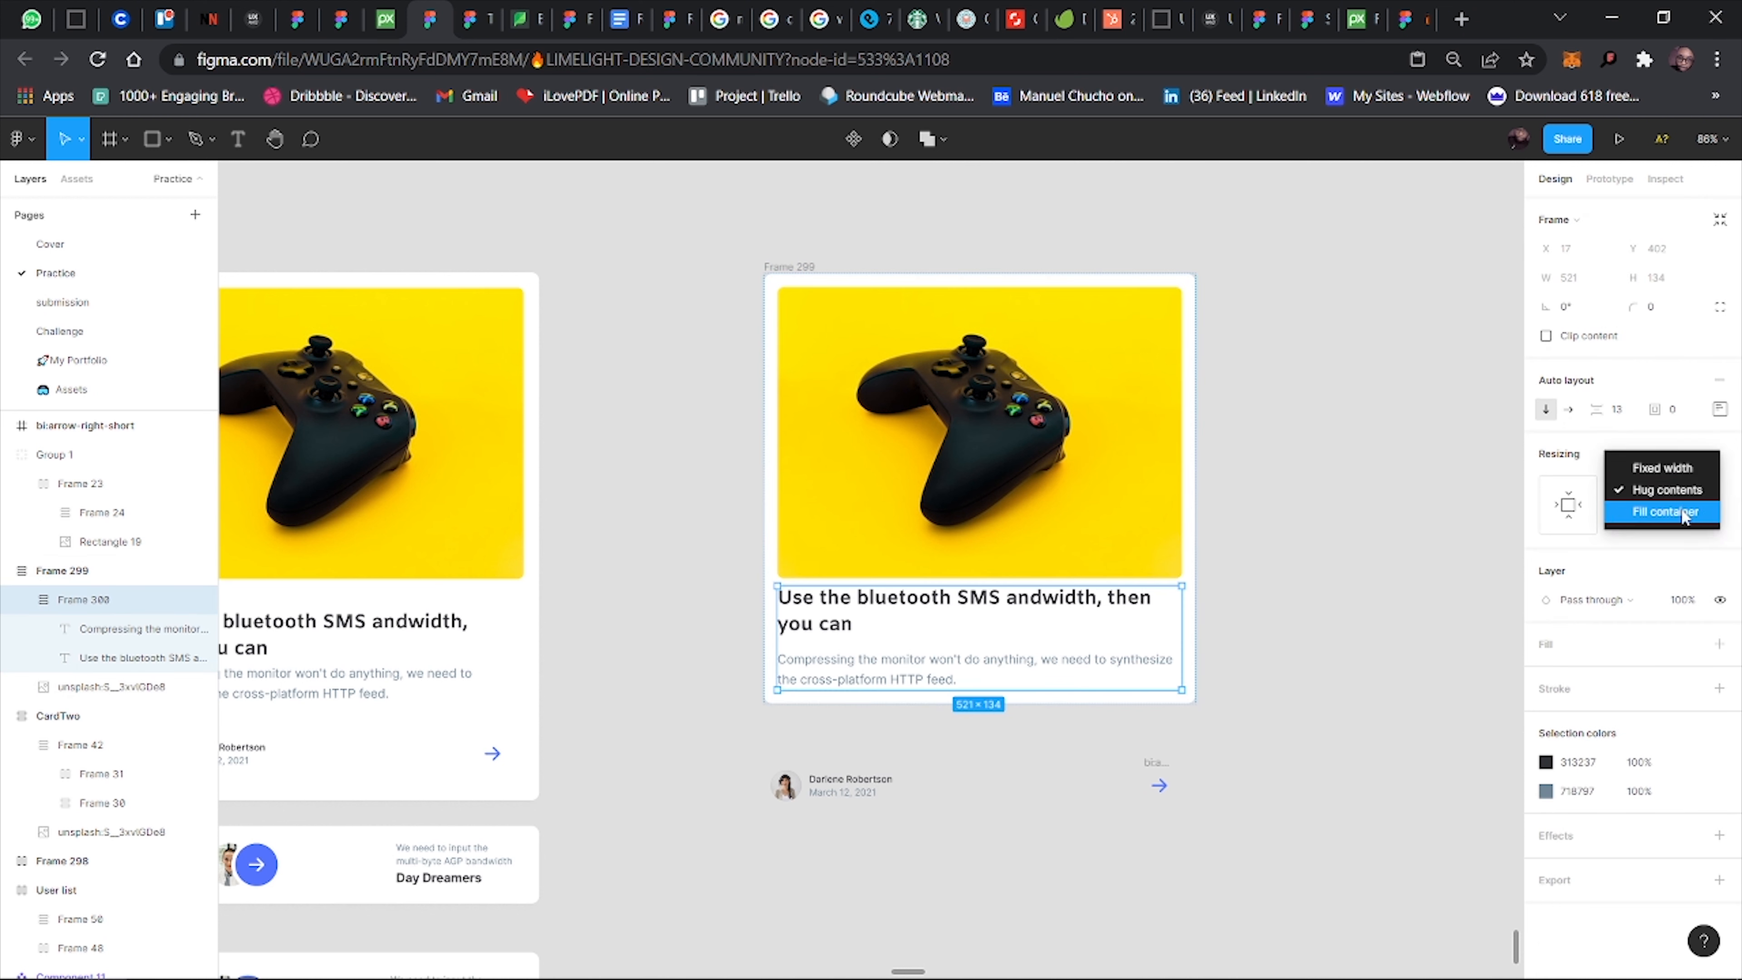
pyautogui.click(1684, 513)
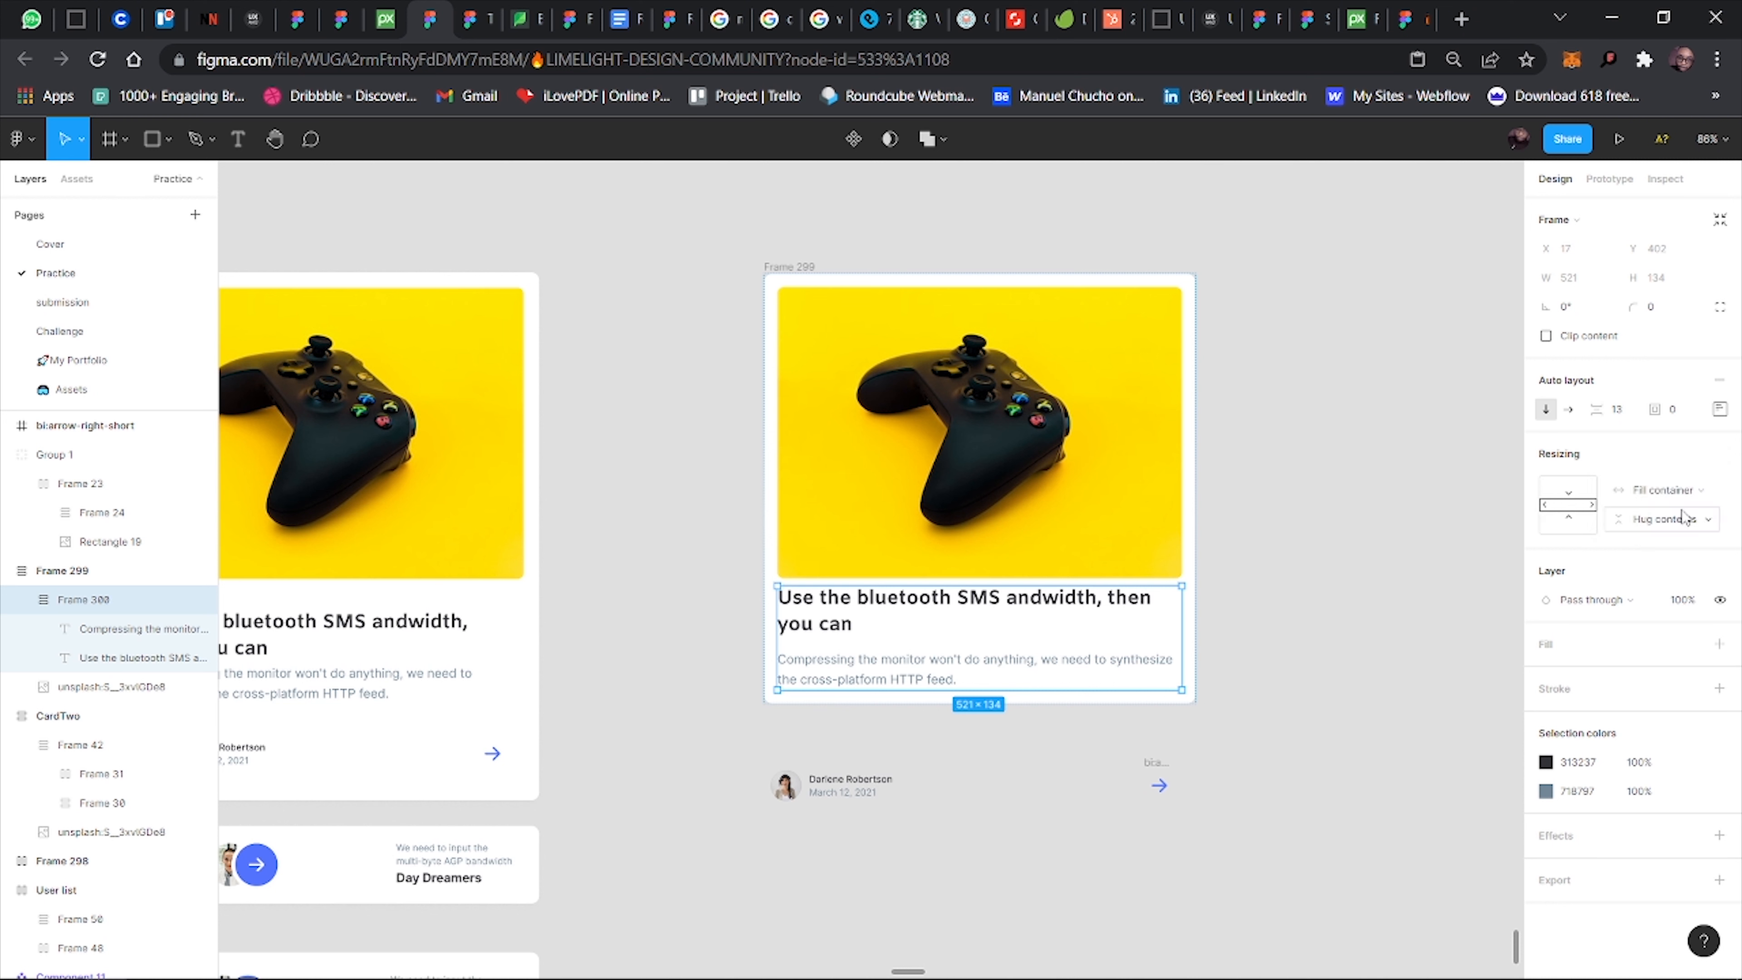
# Set the horizontal resizing of both the bluetooth heading and the description text to Fill container.
pyautogui.doubleClick(934, 605)
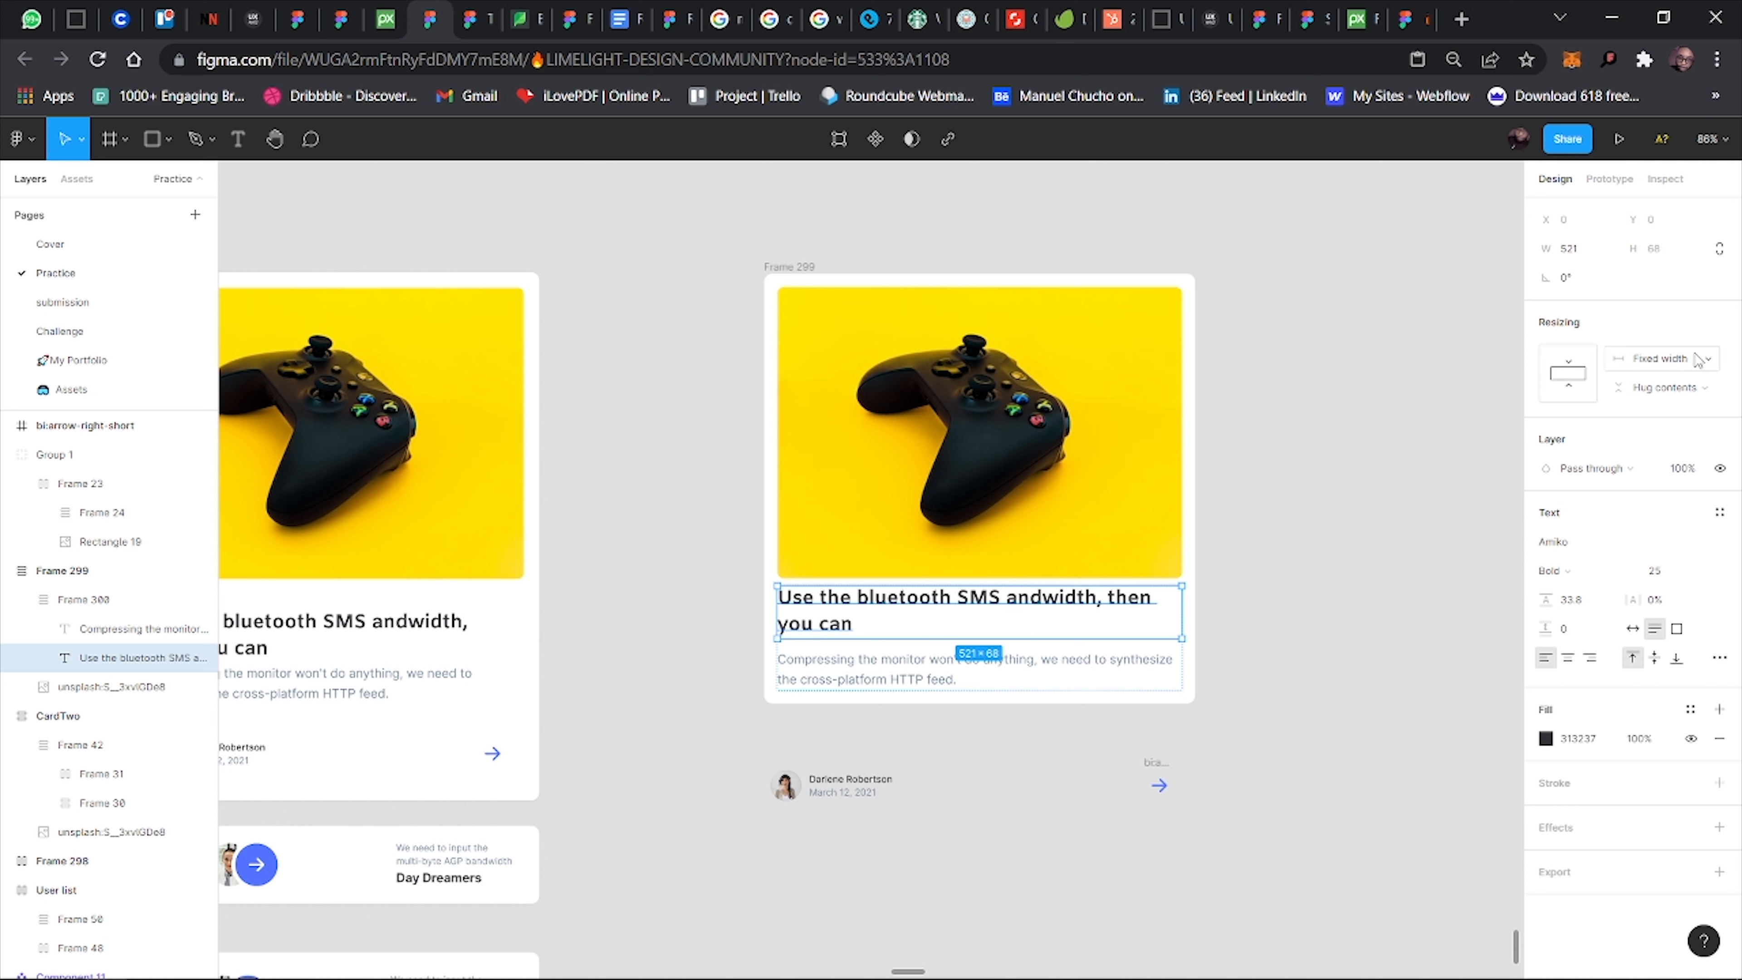
pyautogui.click(1664, 359)
pyautogui.click(1683, 403)
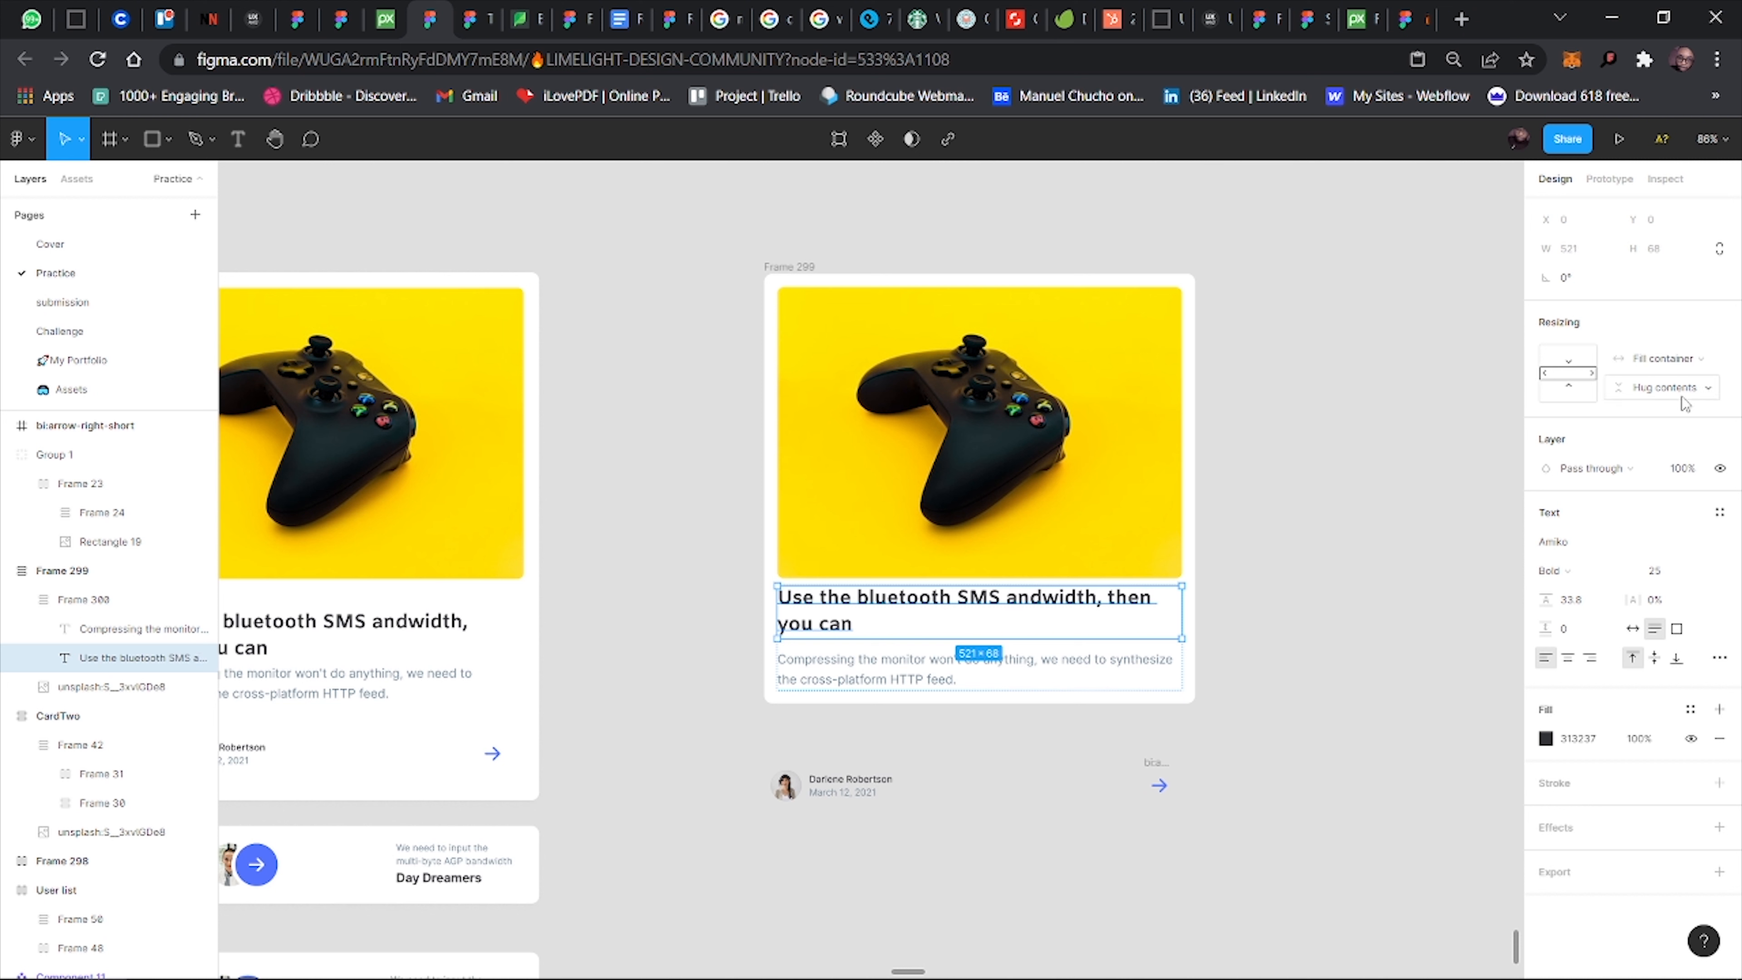
pyautogui.click(1031, 669)
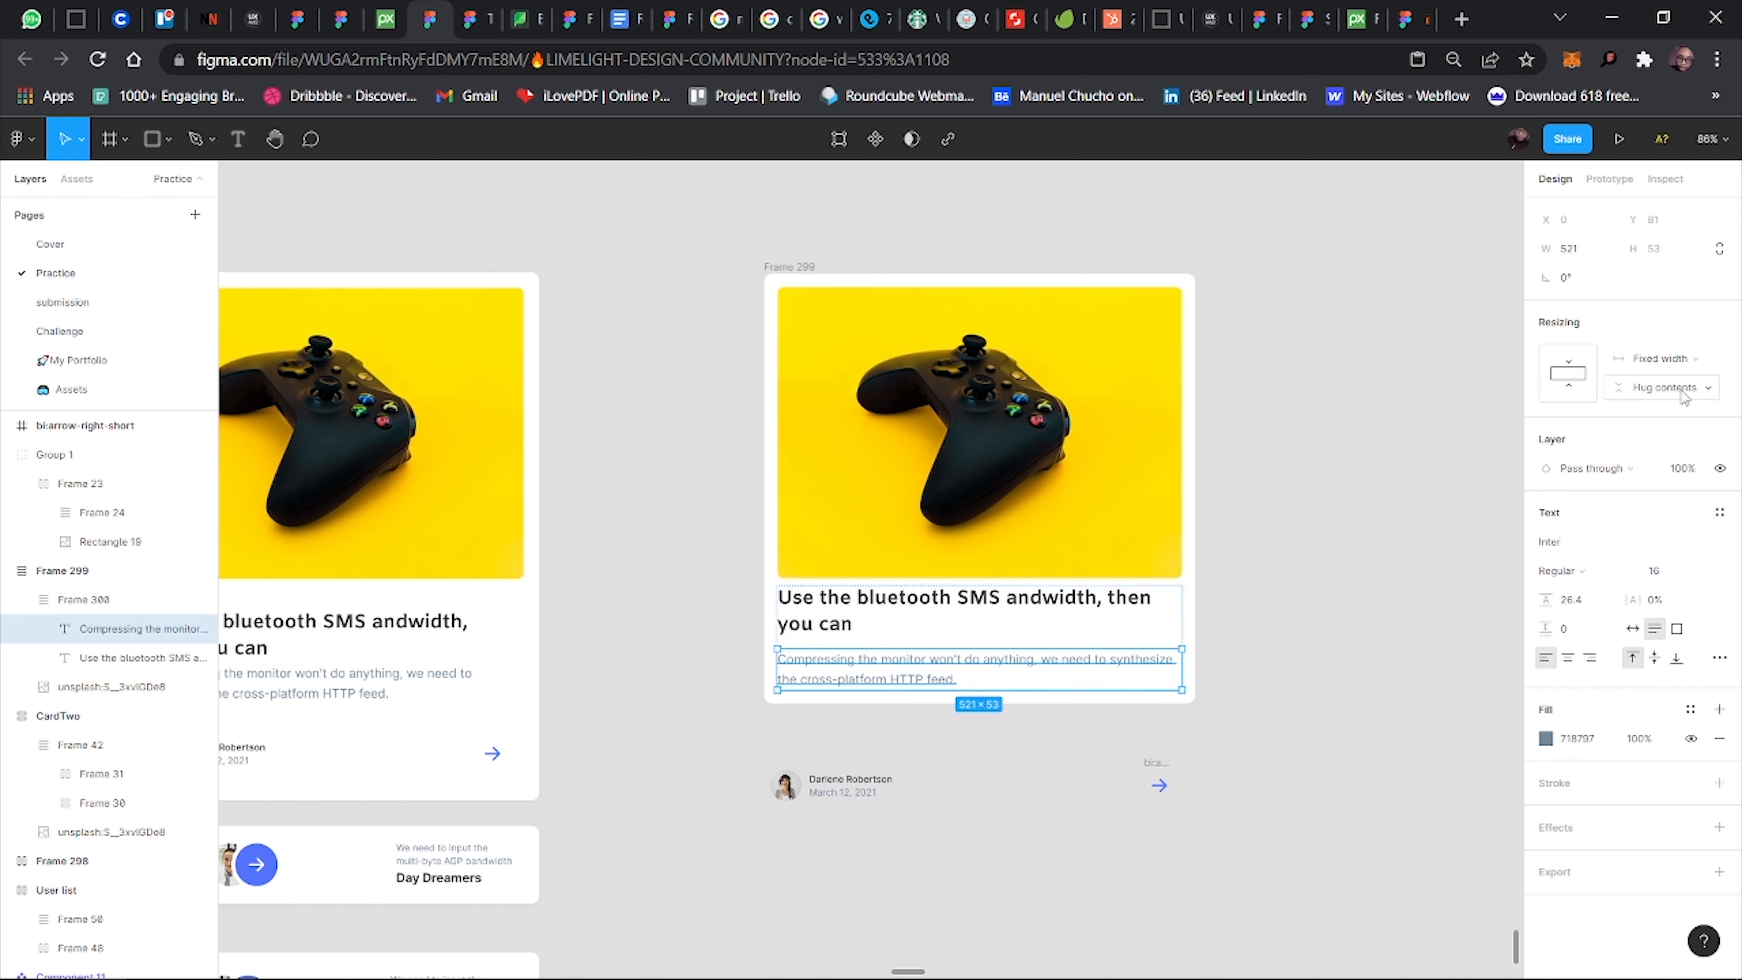
pyautogui.click(1663, 359)
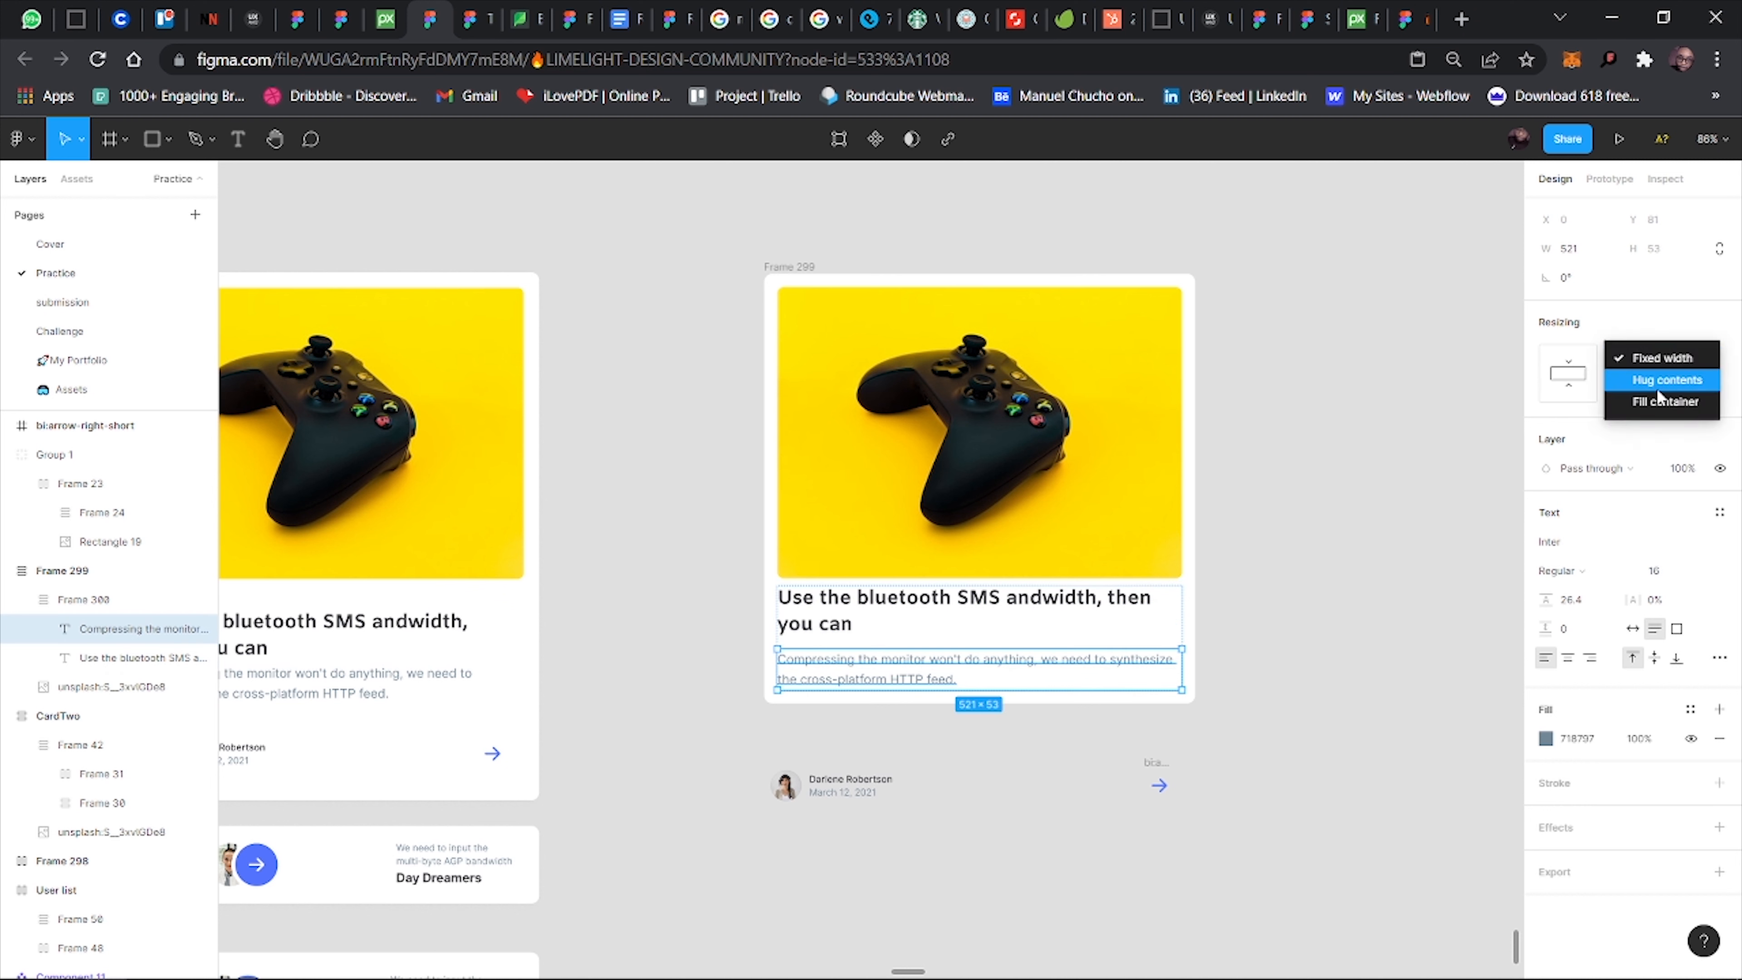
pyautogui.click(1664, 402)
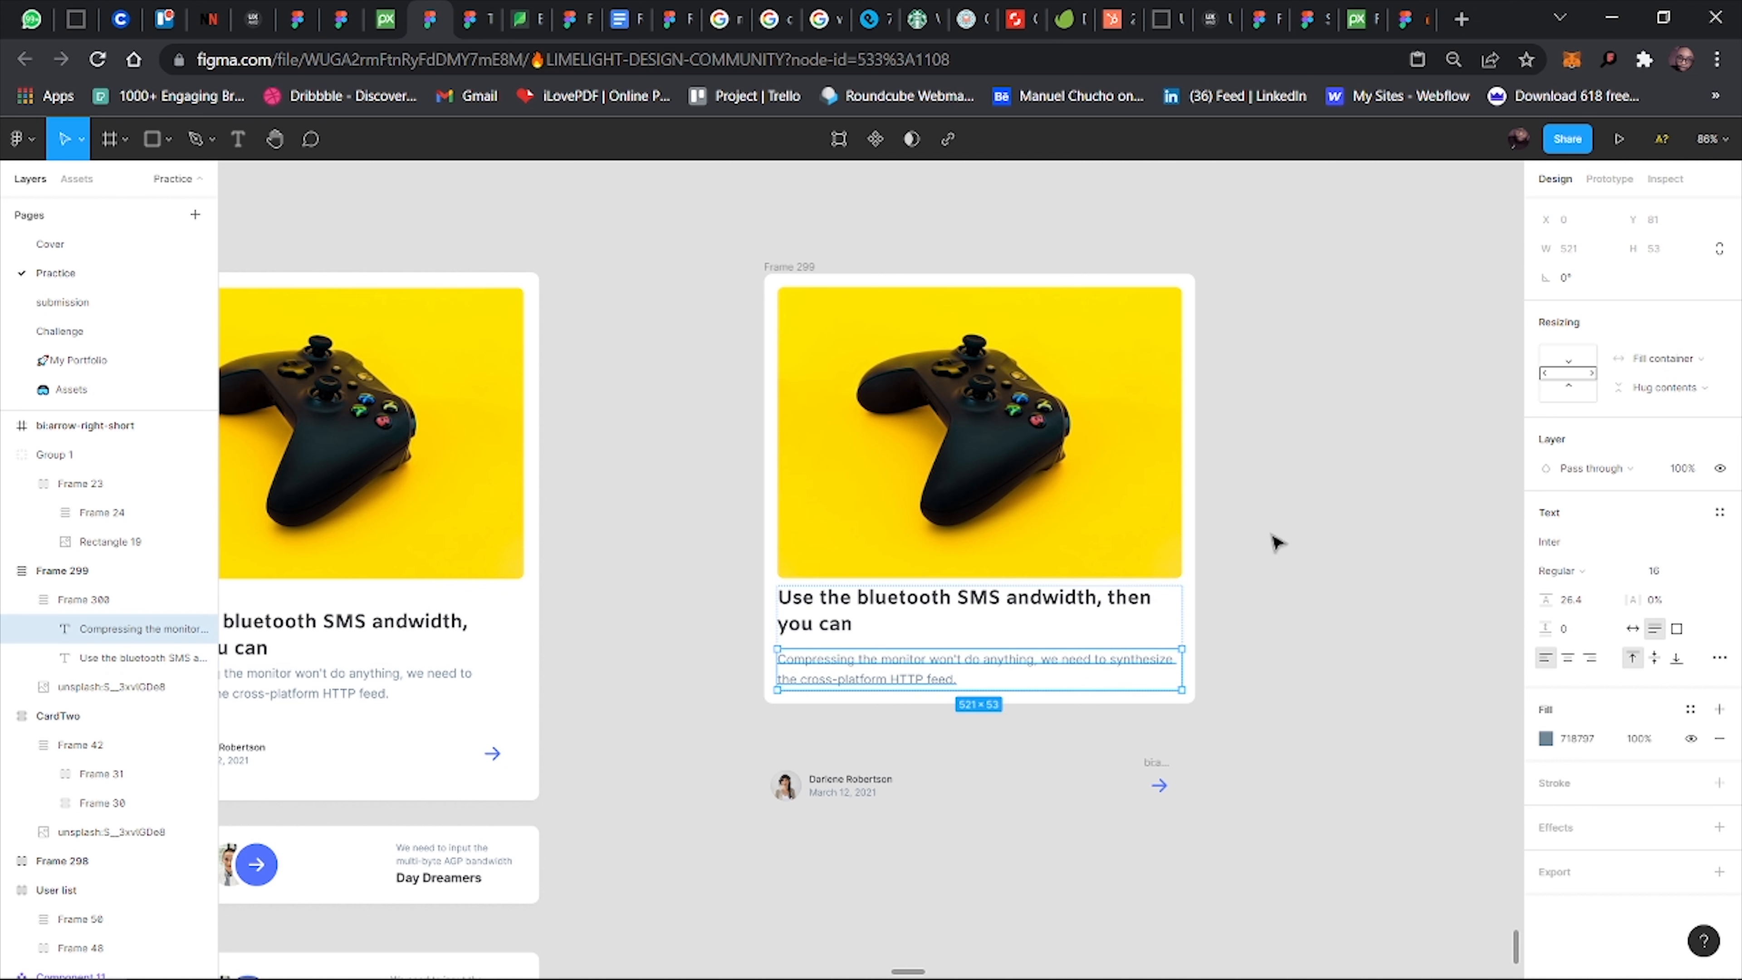
# Try narrowing the white card to test how its texts resize, and restore its width.
pyautogui.click(1265, 475)
pyautogui.click(788, 269)
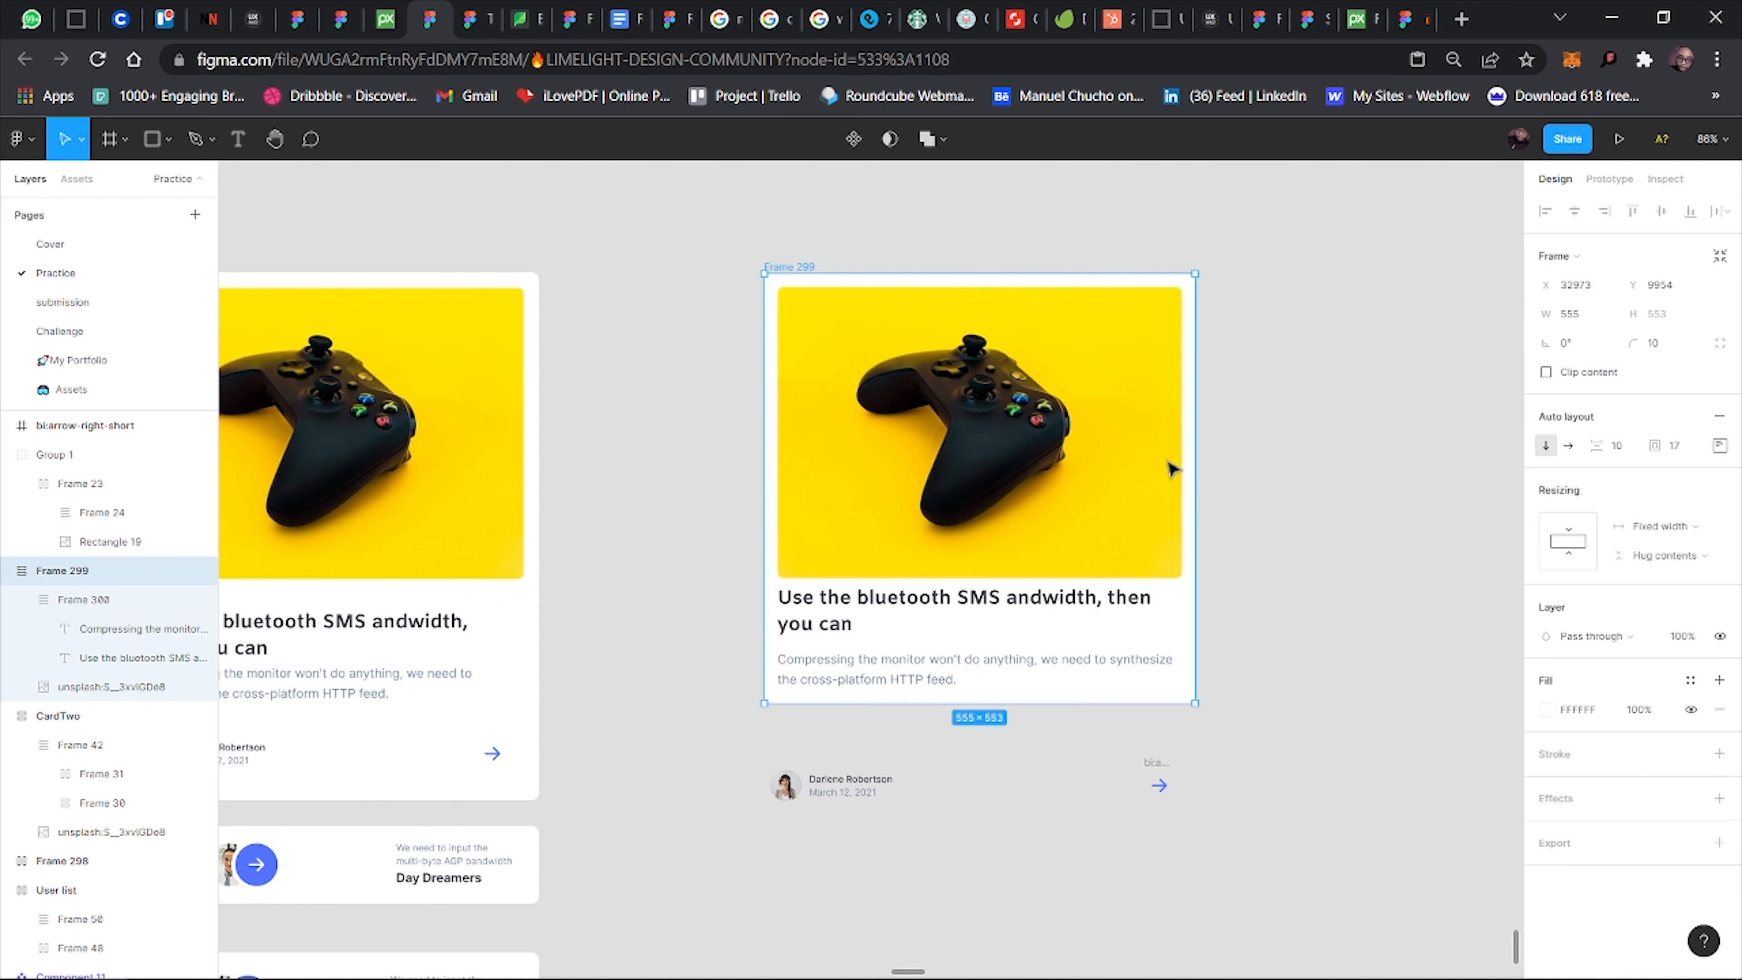
pyautogui.moveTo(1233, 502); pyautogui.dragTo(1195, 502)
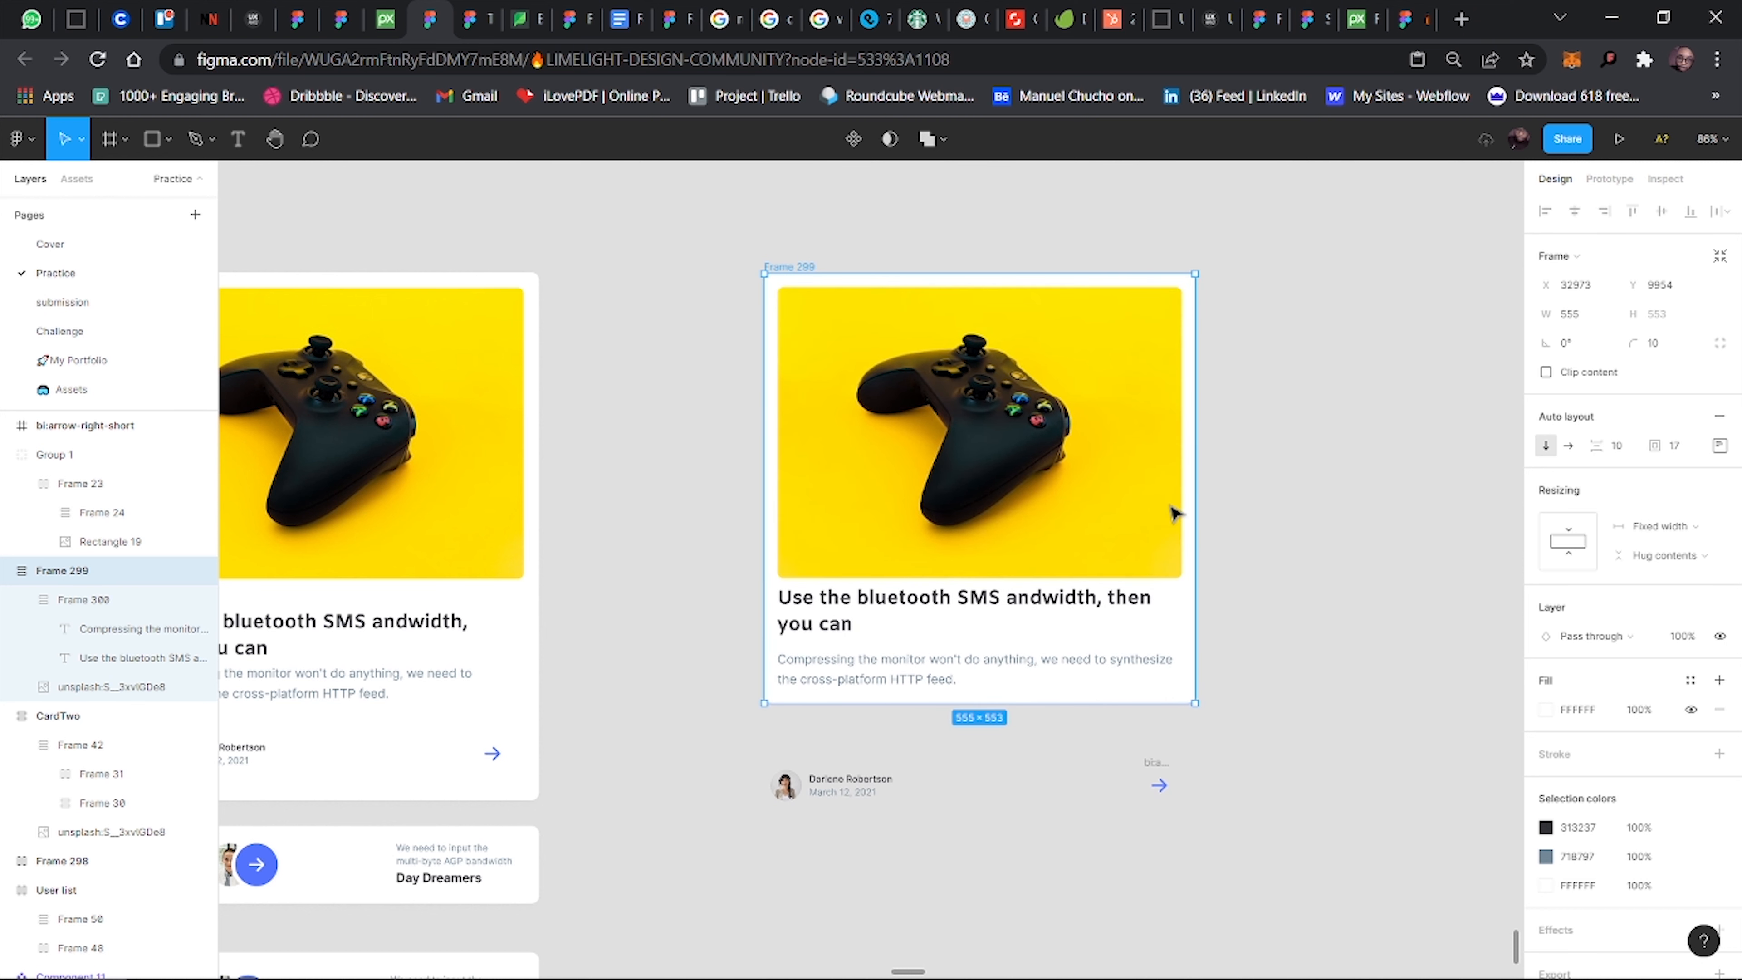
# Combine the author group and the blue arrow icon below the card in a horizontal auto layout frame.
pyautogui.scroll(-2, 1174, 513)
pyautogui.click(799, 693)
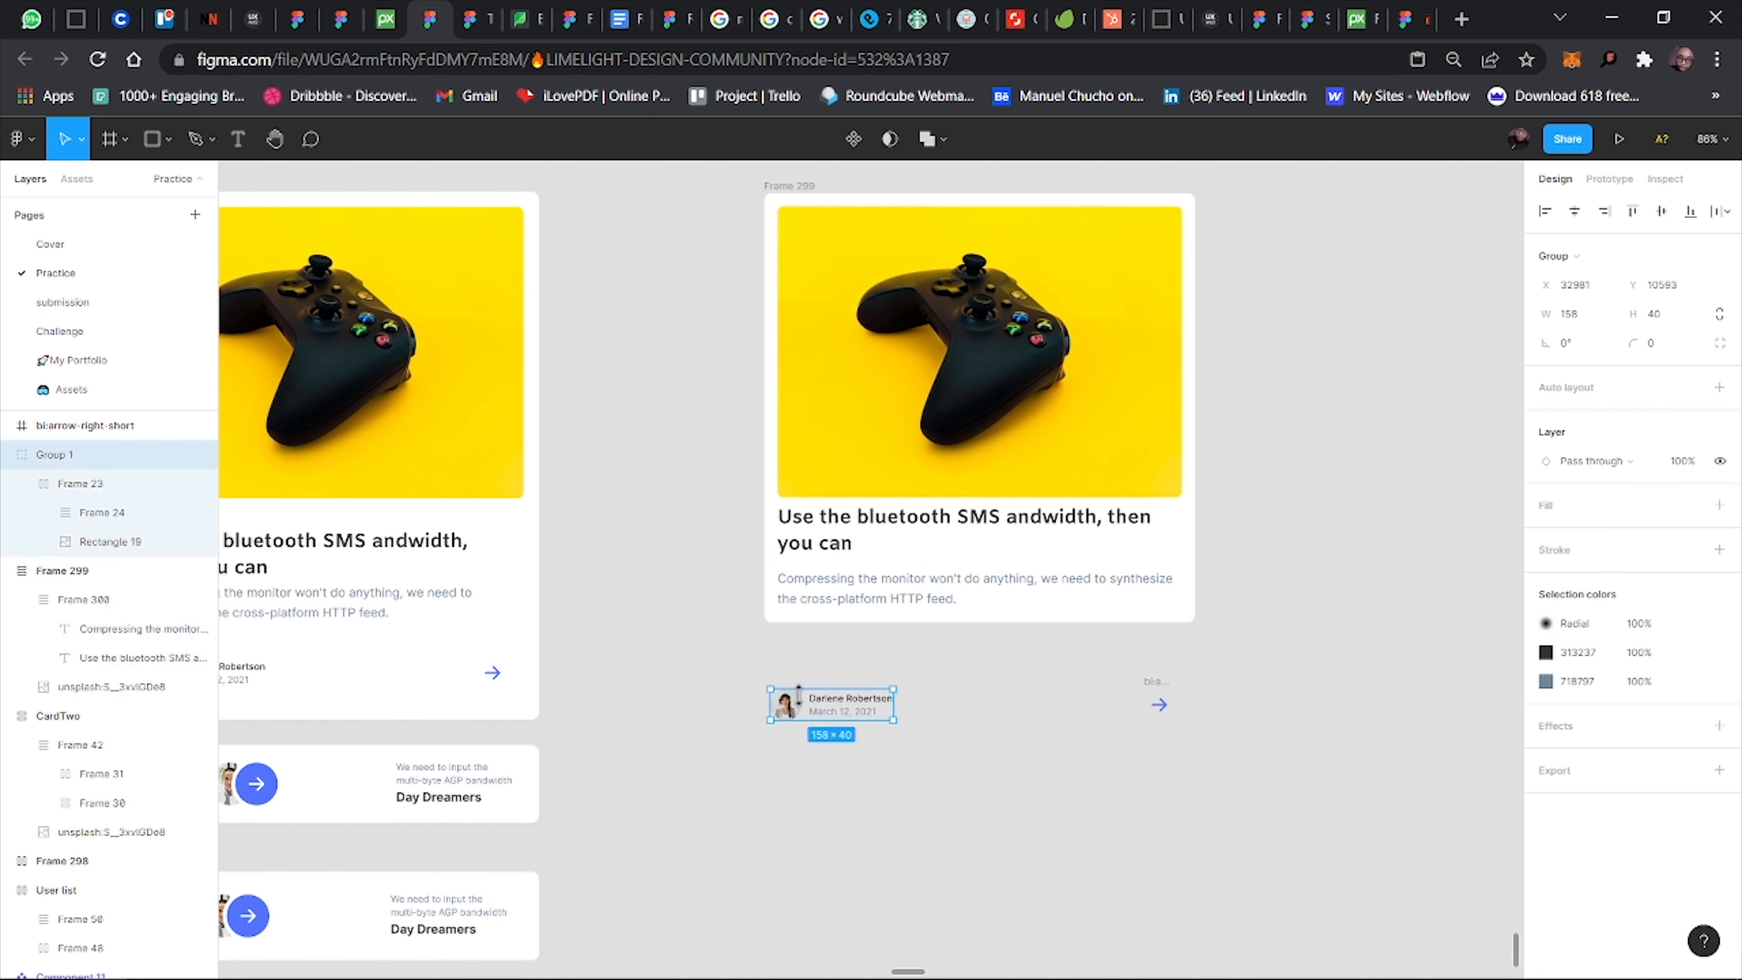
pyautogui.scroll(3, 769, 715)
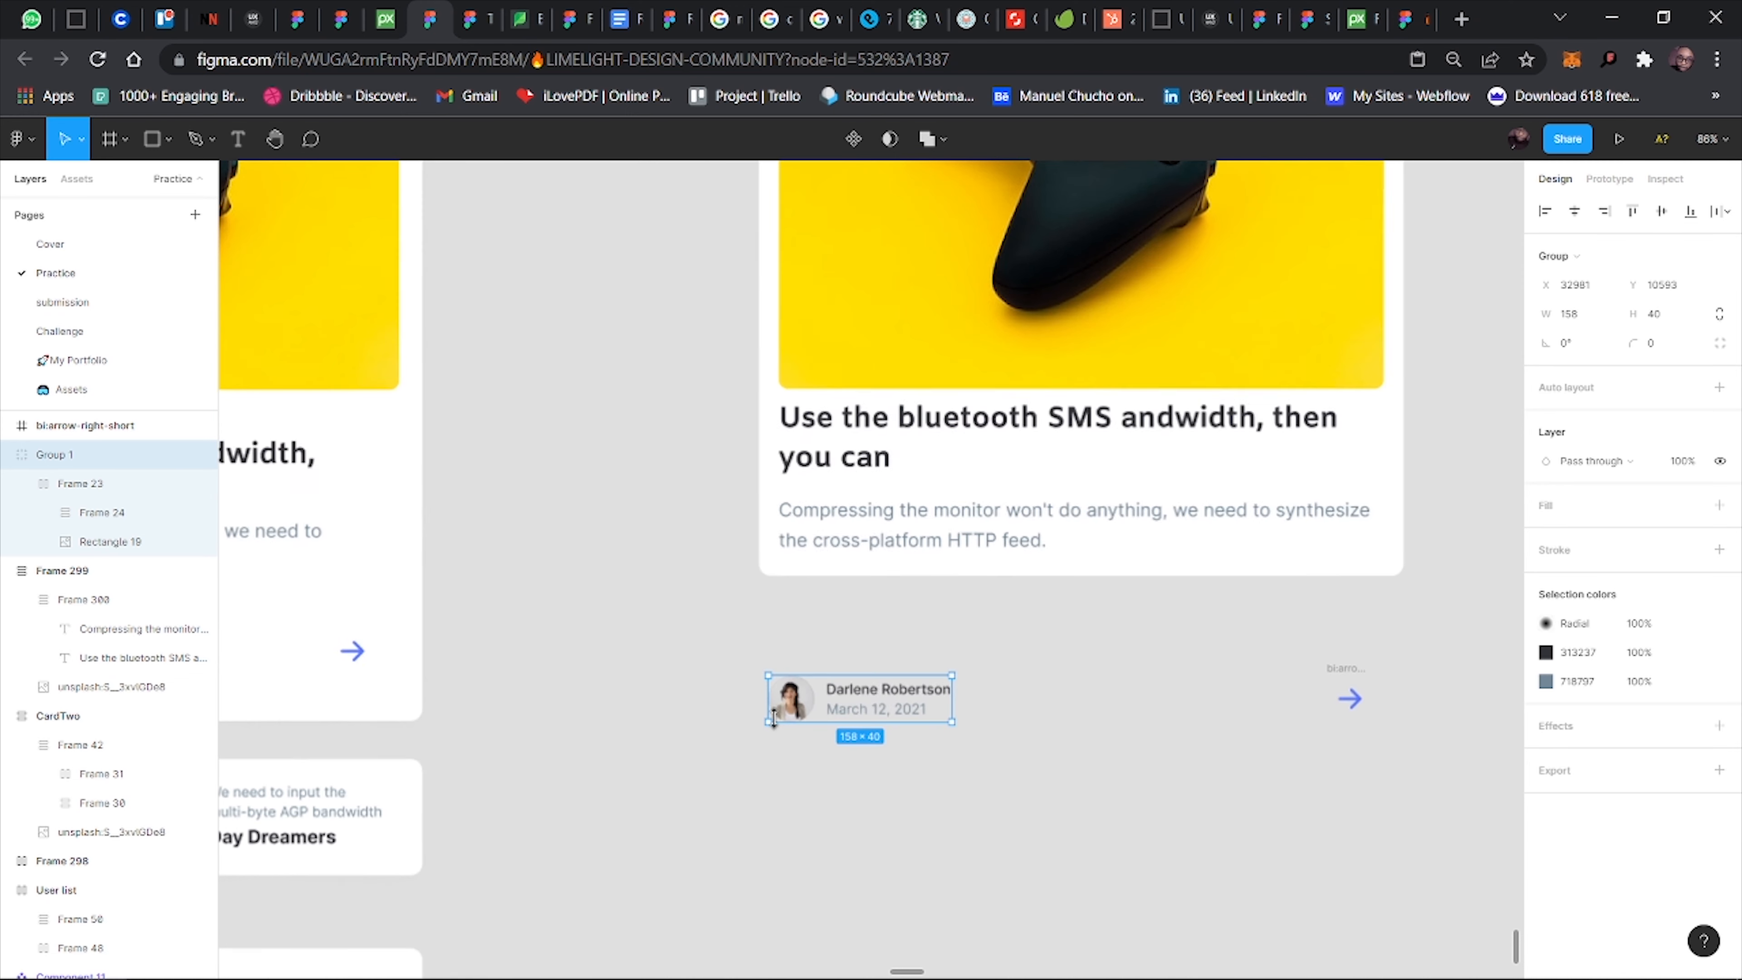
pyautogui.scroll(3, 855, 714)
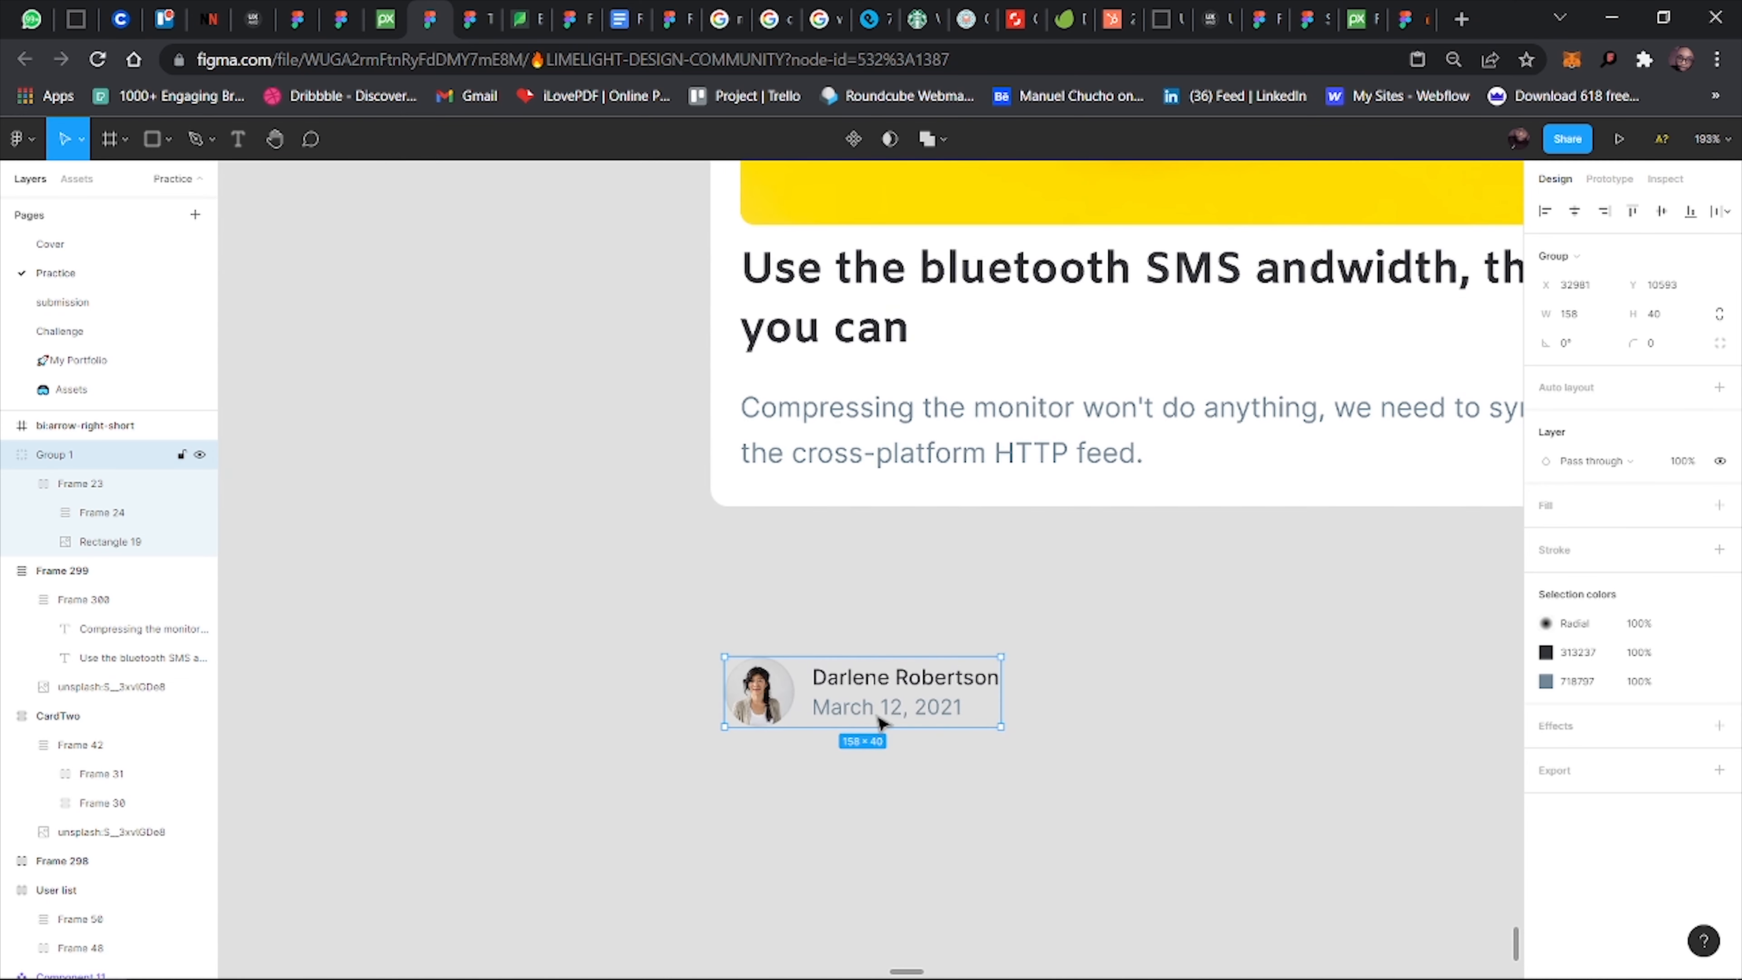
pyautogui.scroll(-4, 882, 721)
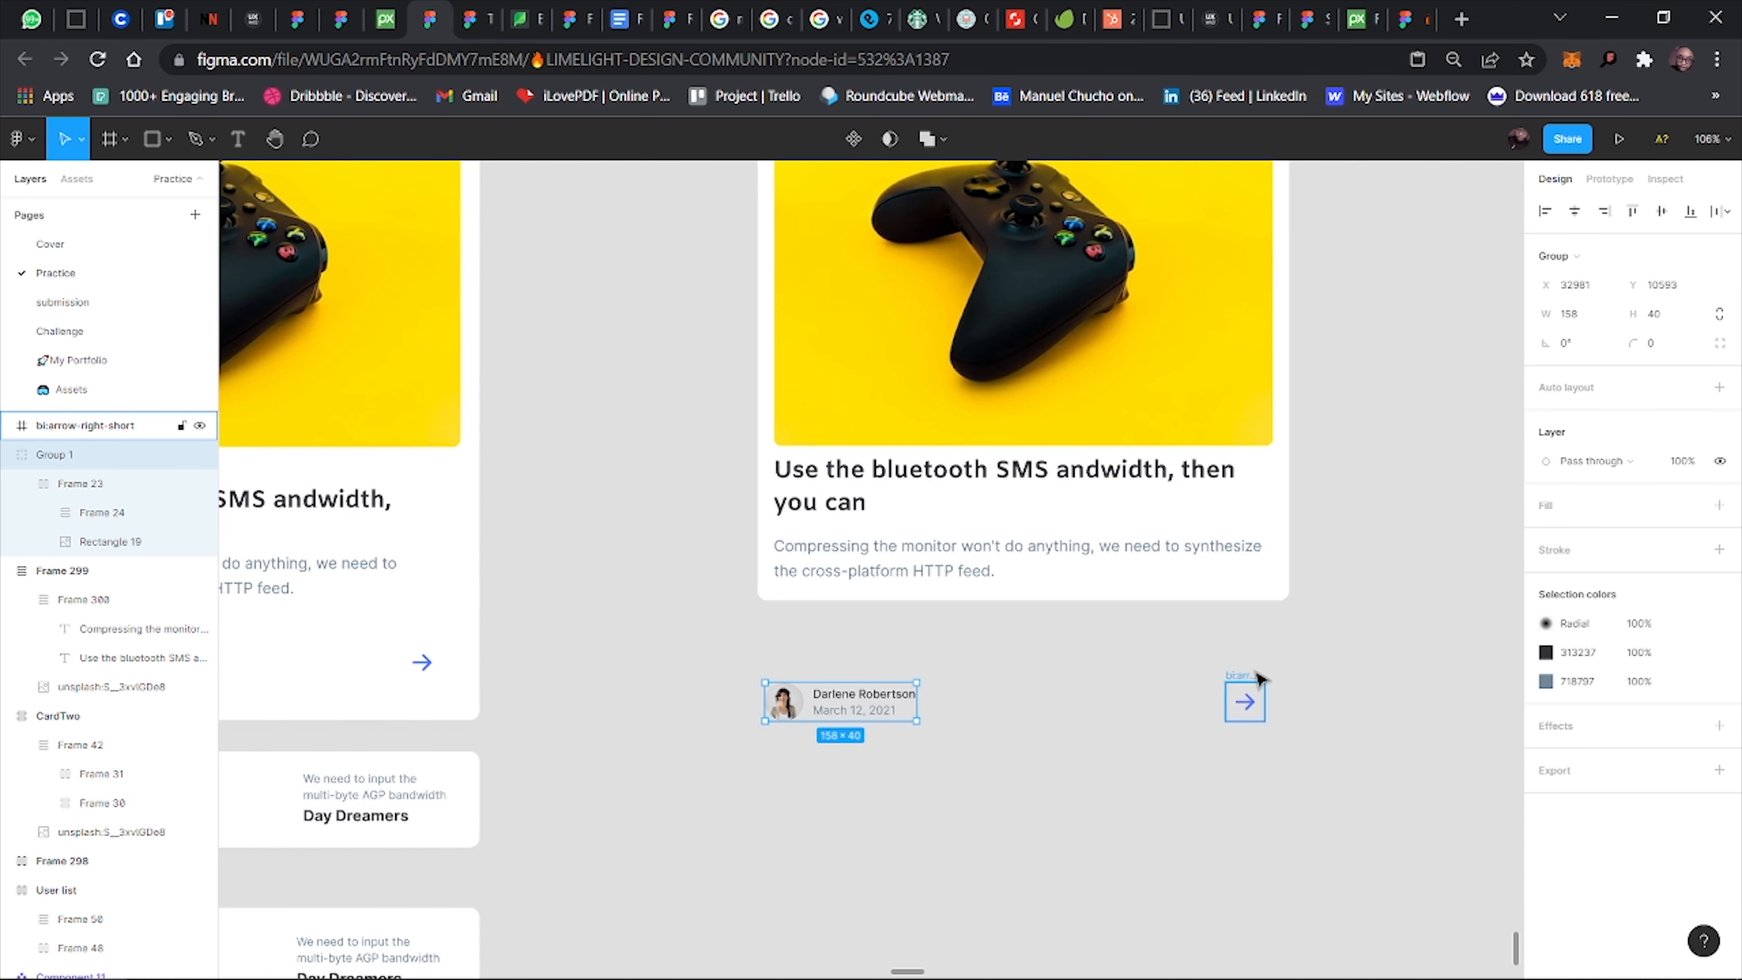
pyautogui.click(1235, 704)
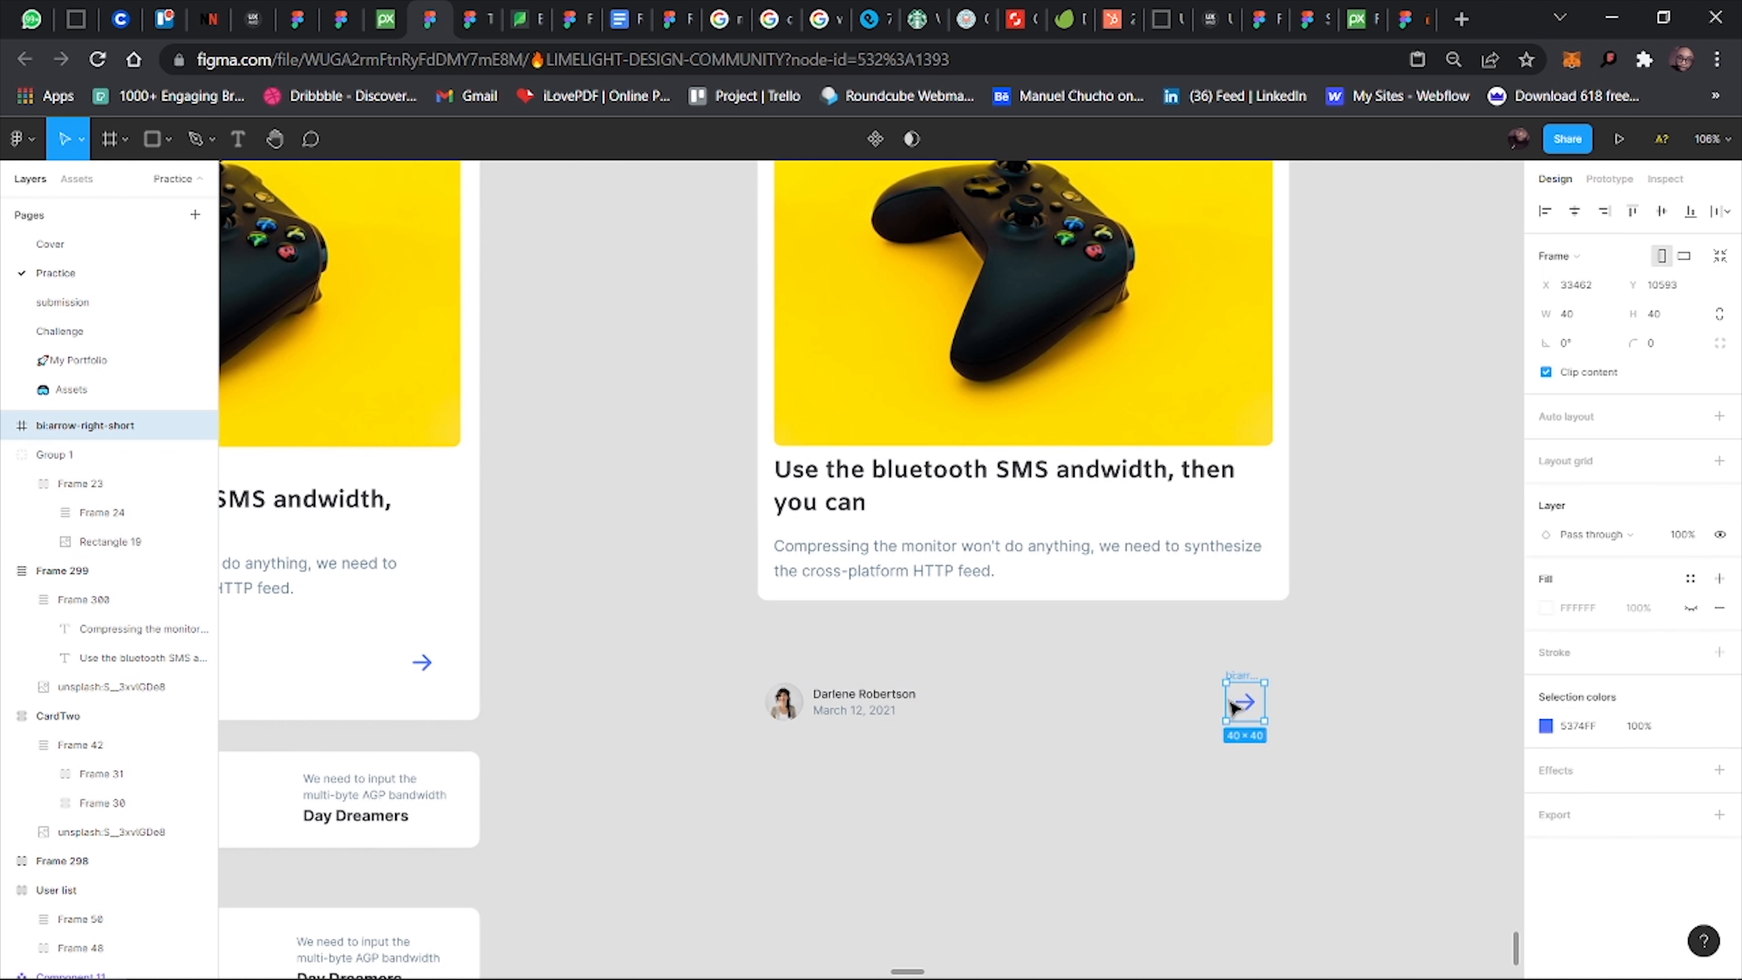
pyautogui.keyDown('shift'); pyautogui.click(804, 686); pyautogui.keyUp('shift')
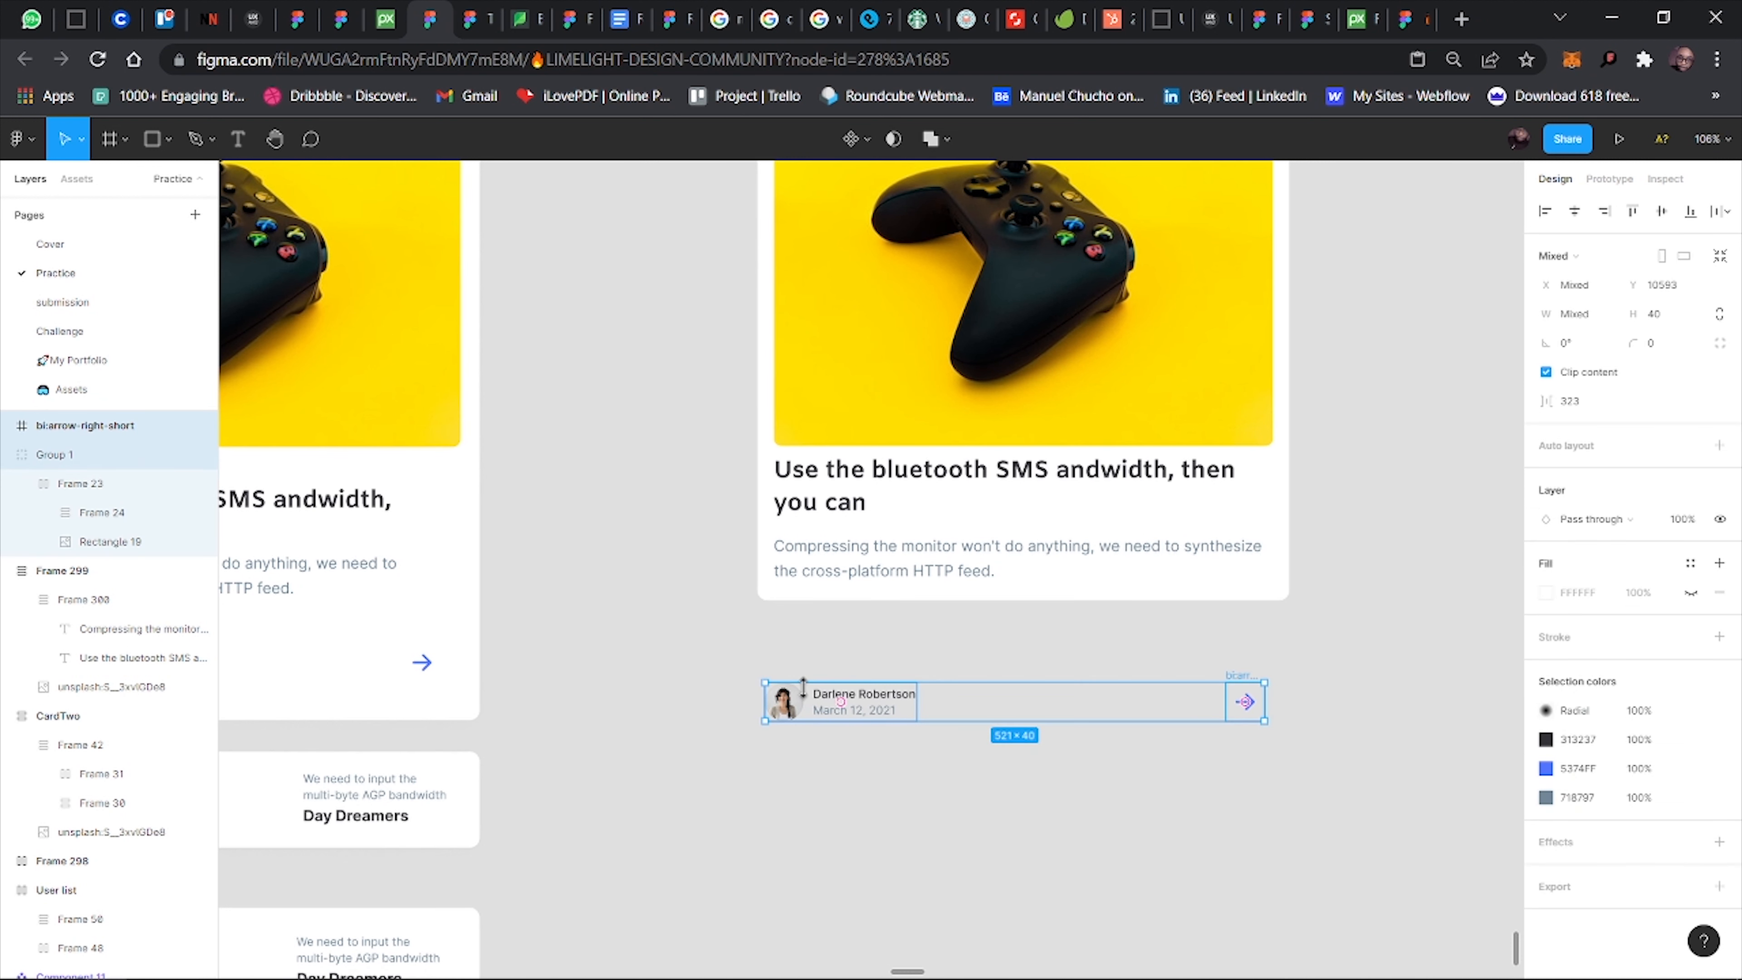
pyautogui.hotkey('shift', 'a')
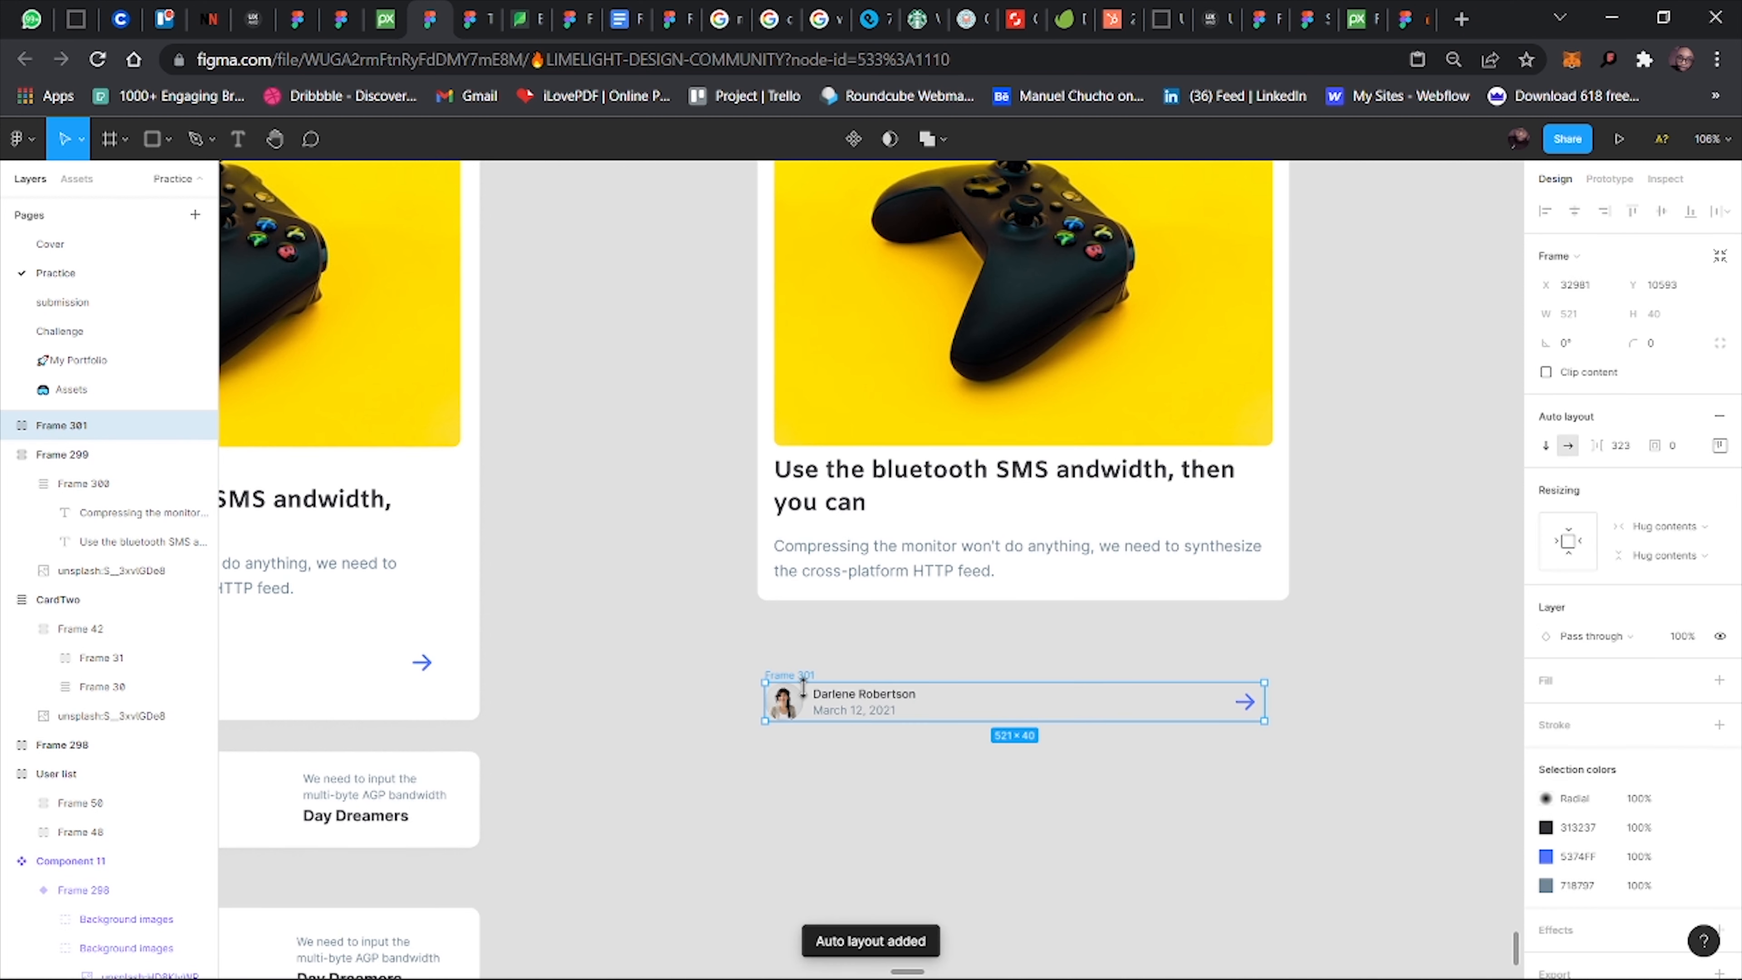
# Undo a trial narrowing of the author row and set its auto layout spacing mode to Space between.
pyautogui.moveTo(1266, 698); pyautogui.dragTo(1159, 700)
pyautogui.hotkey('ctrl', 'z')
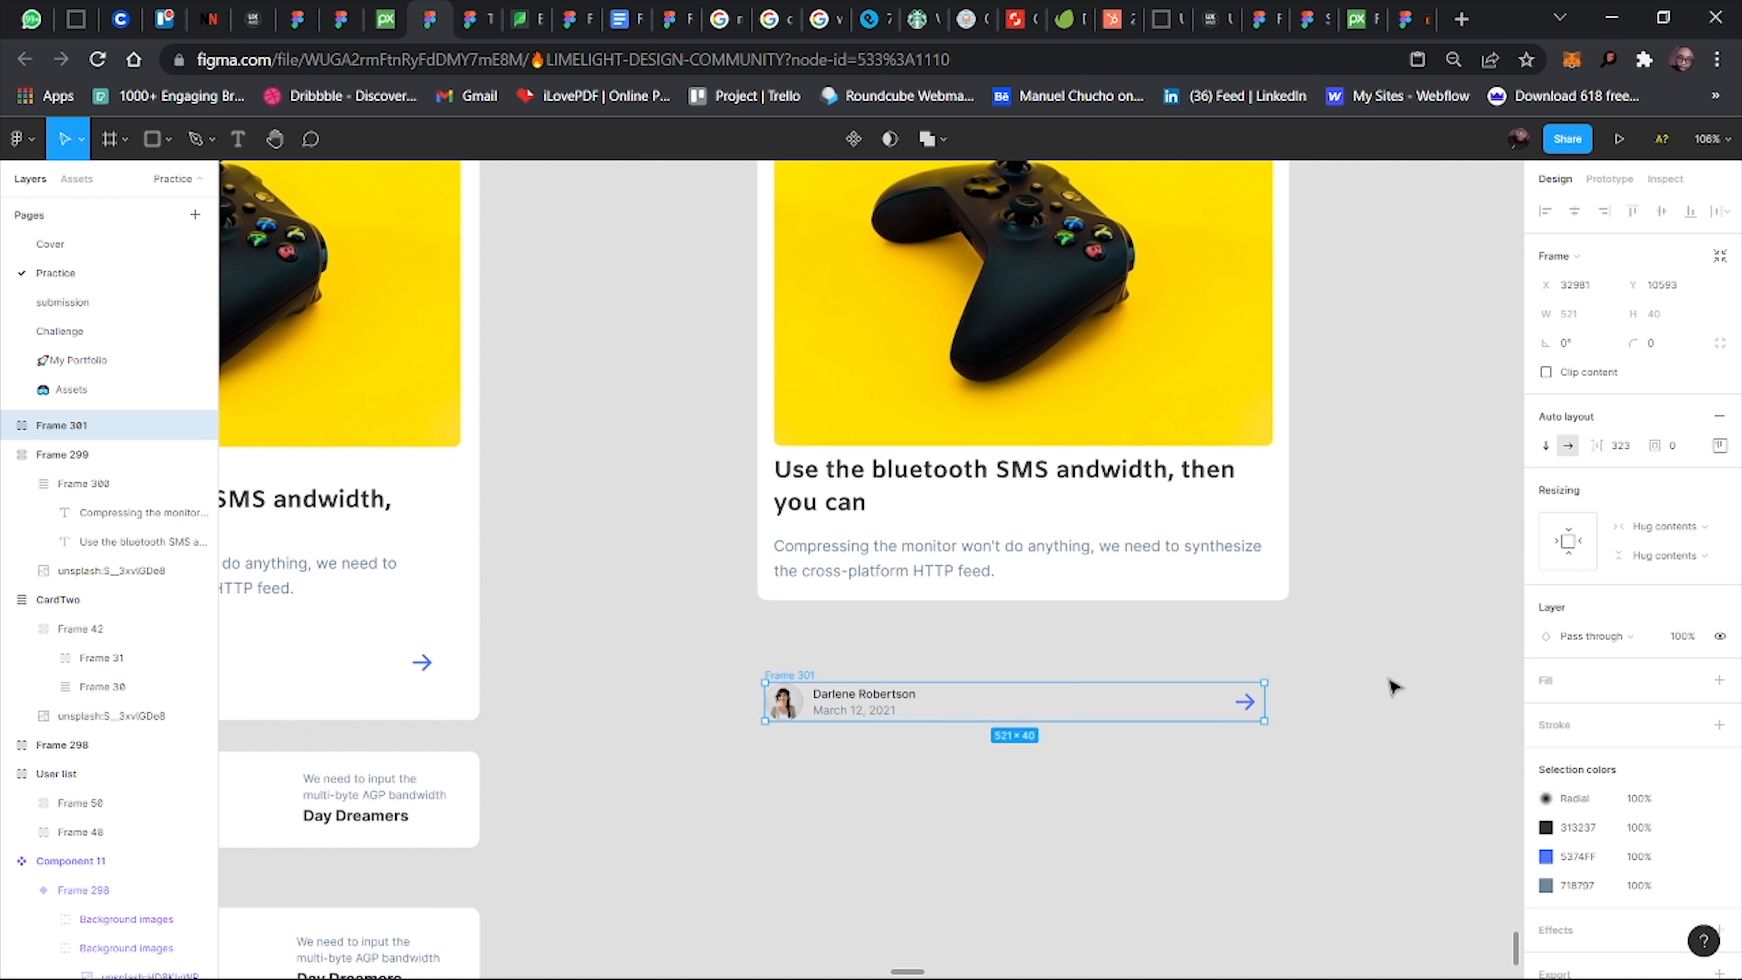
pyautogui.click(1726, 450)
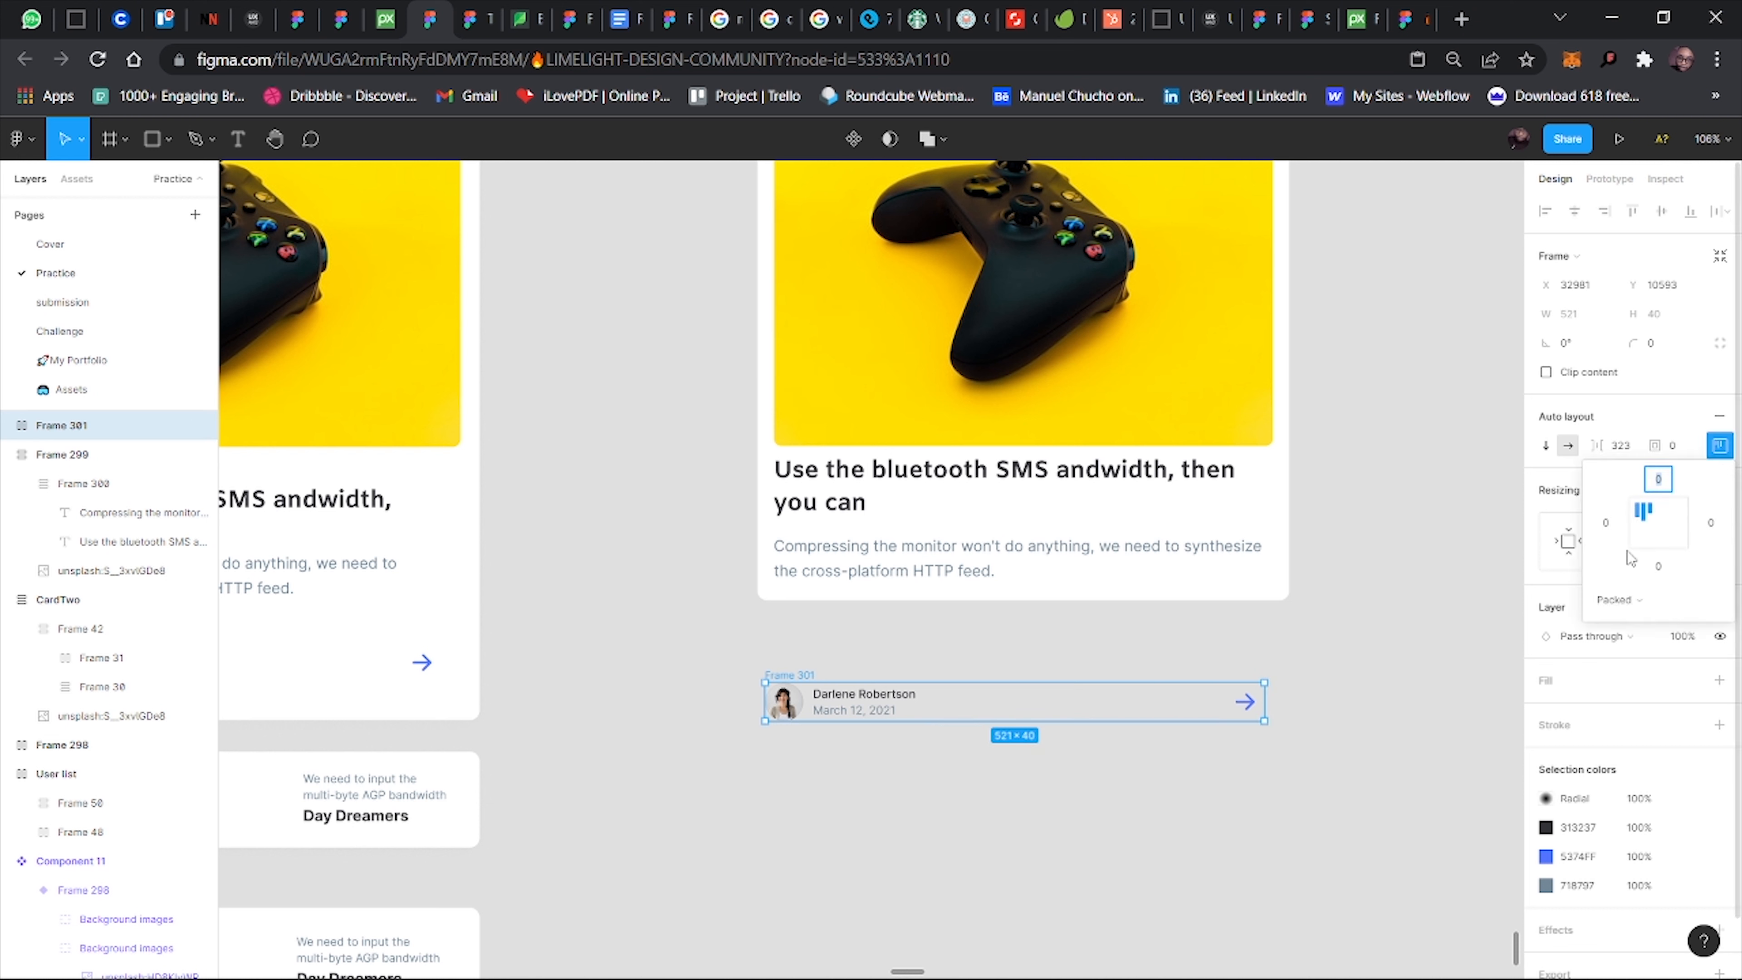
pyautogui.click(1619, 600)
pyautogui.click(1636, 621)
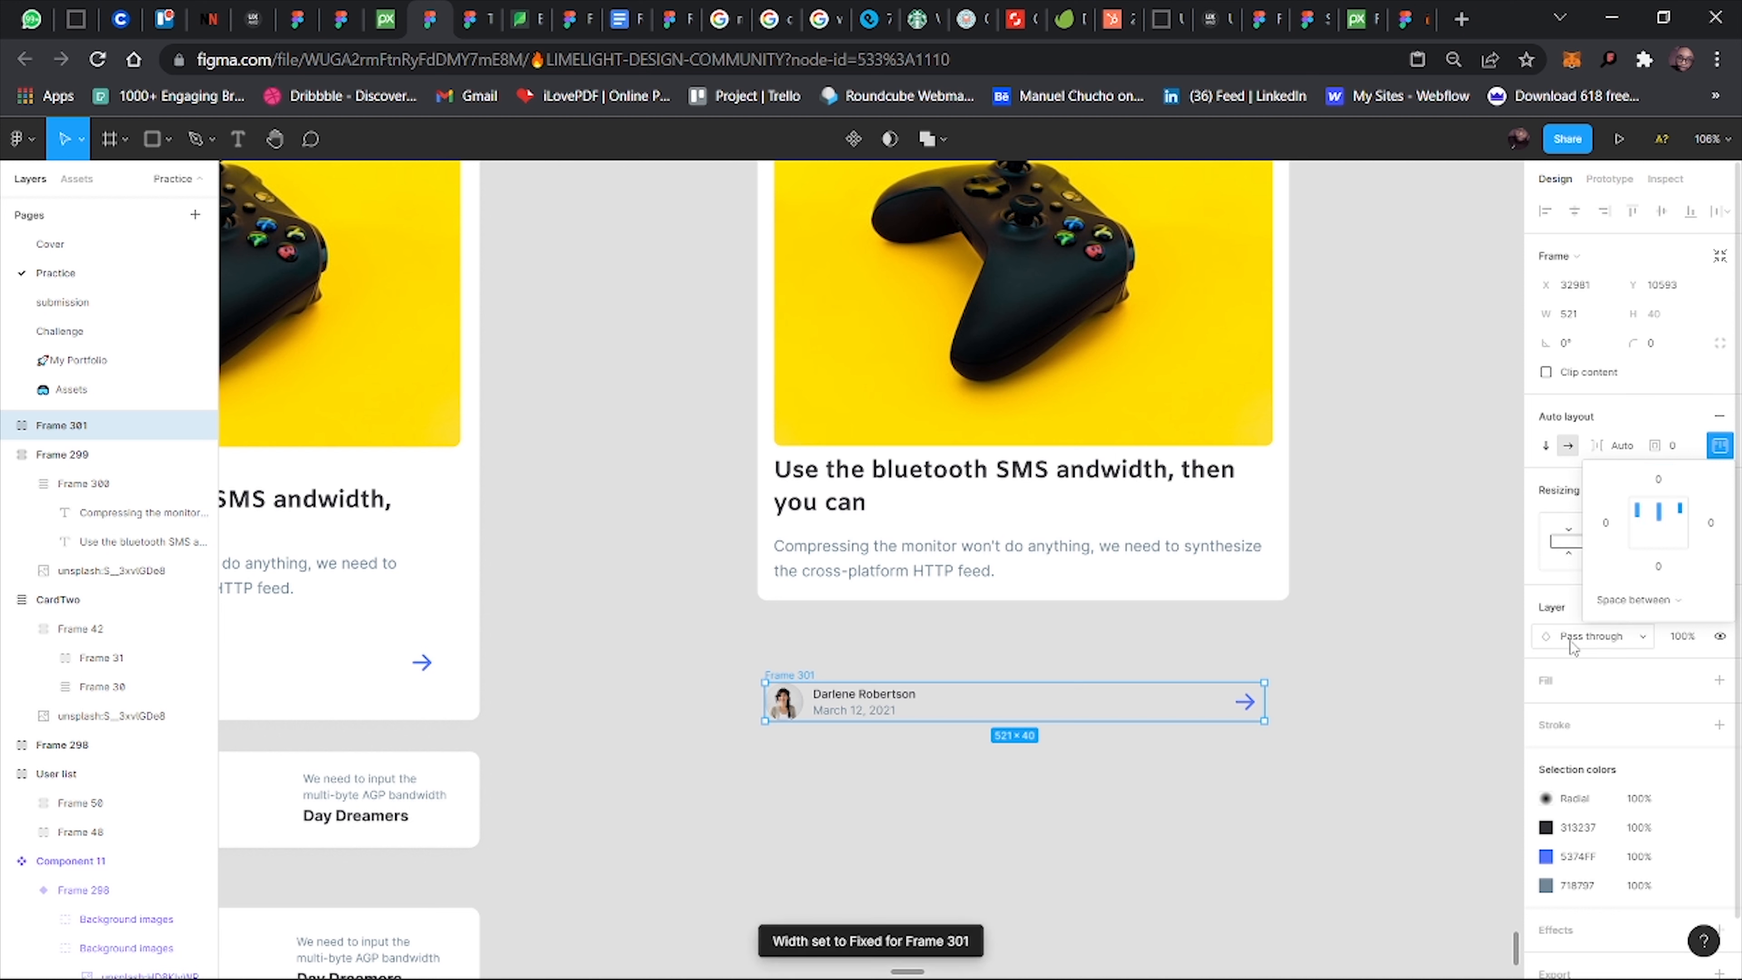
# Test the author row at a narrower width, undo that, and place the row inside the white card below the description.
pyautogui.moveTo(1265, 703); pyautogui.dragTo(1098, 712)
pyautogui.hotkey('ctrl', 'z')
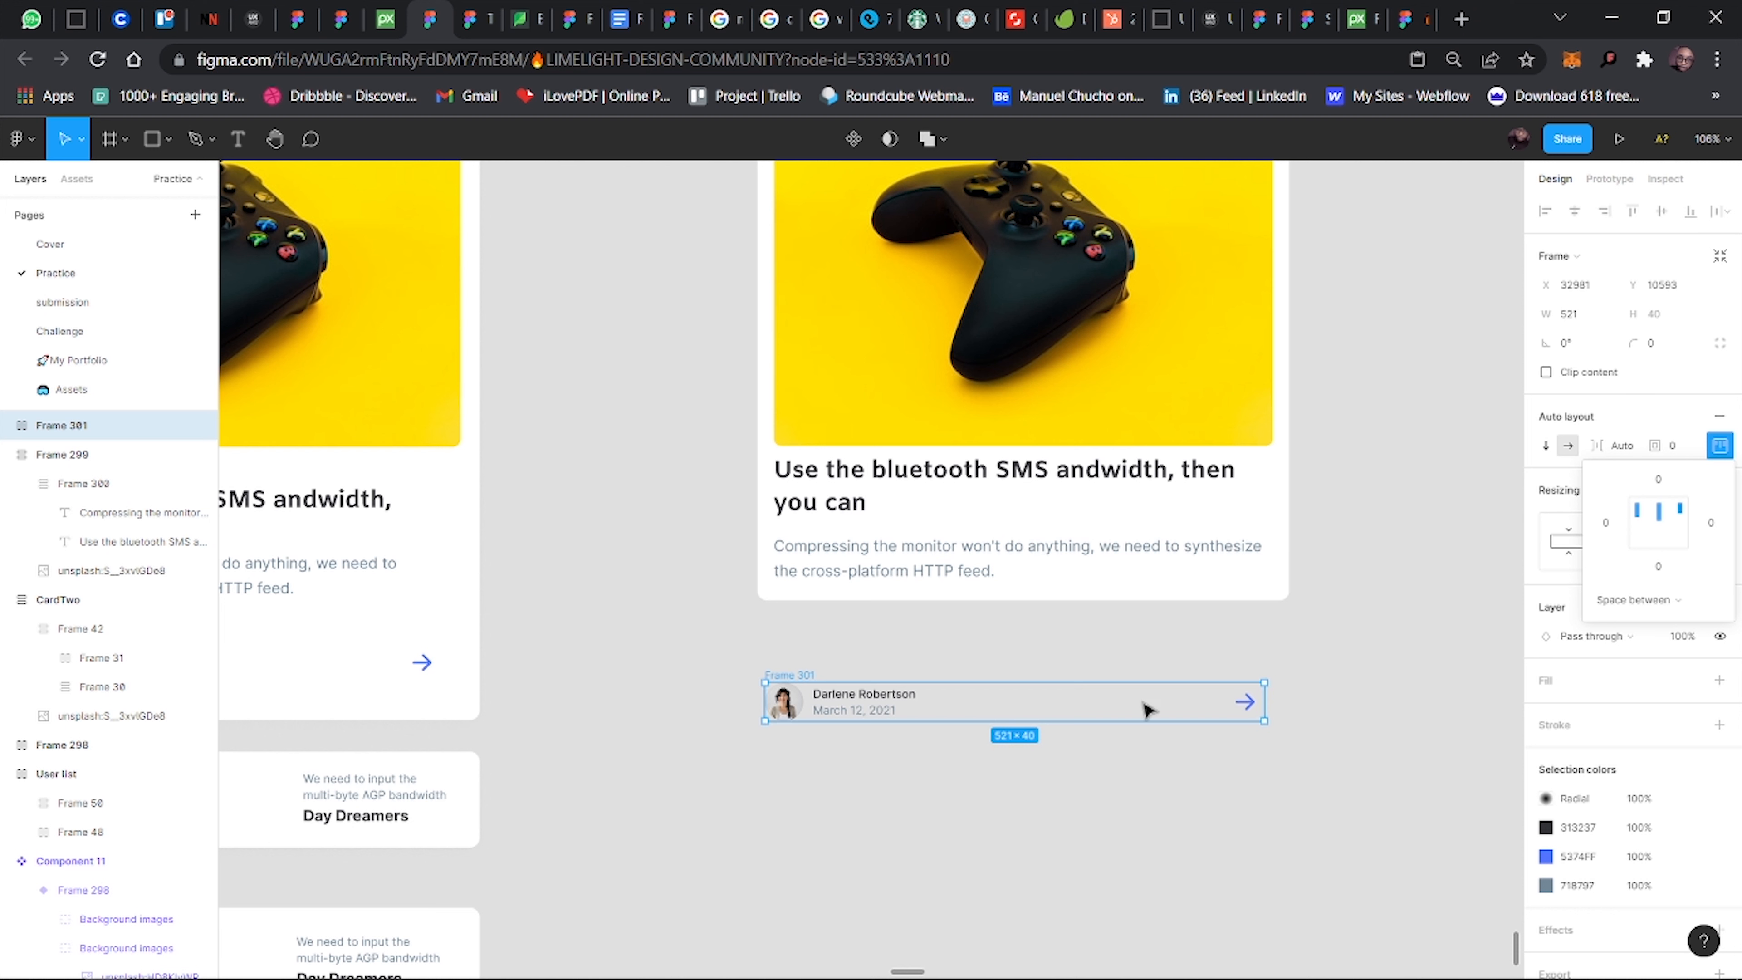
pyautogui.moveTo(1149, 687); pyautogui.dragTo(1145, 596)
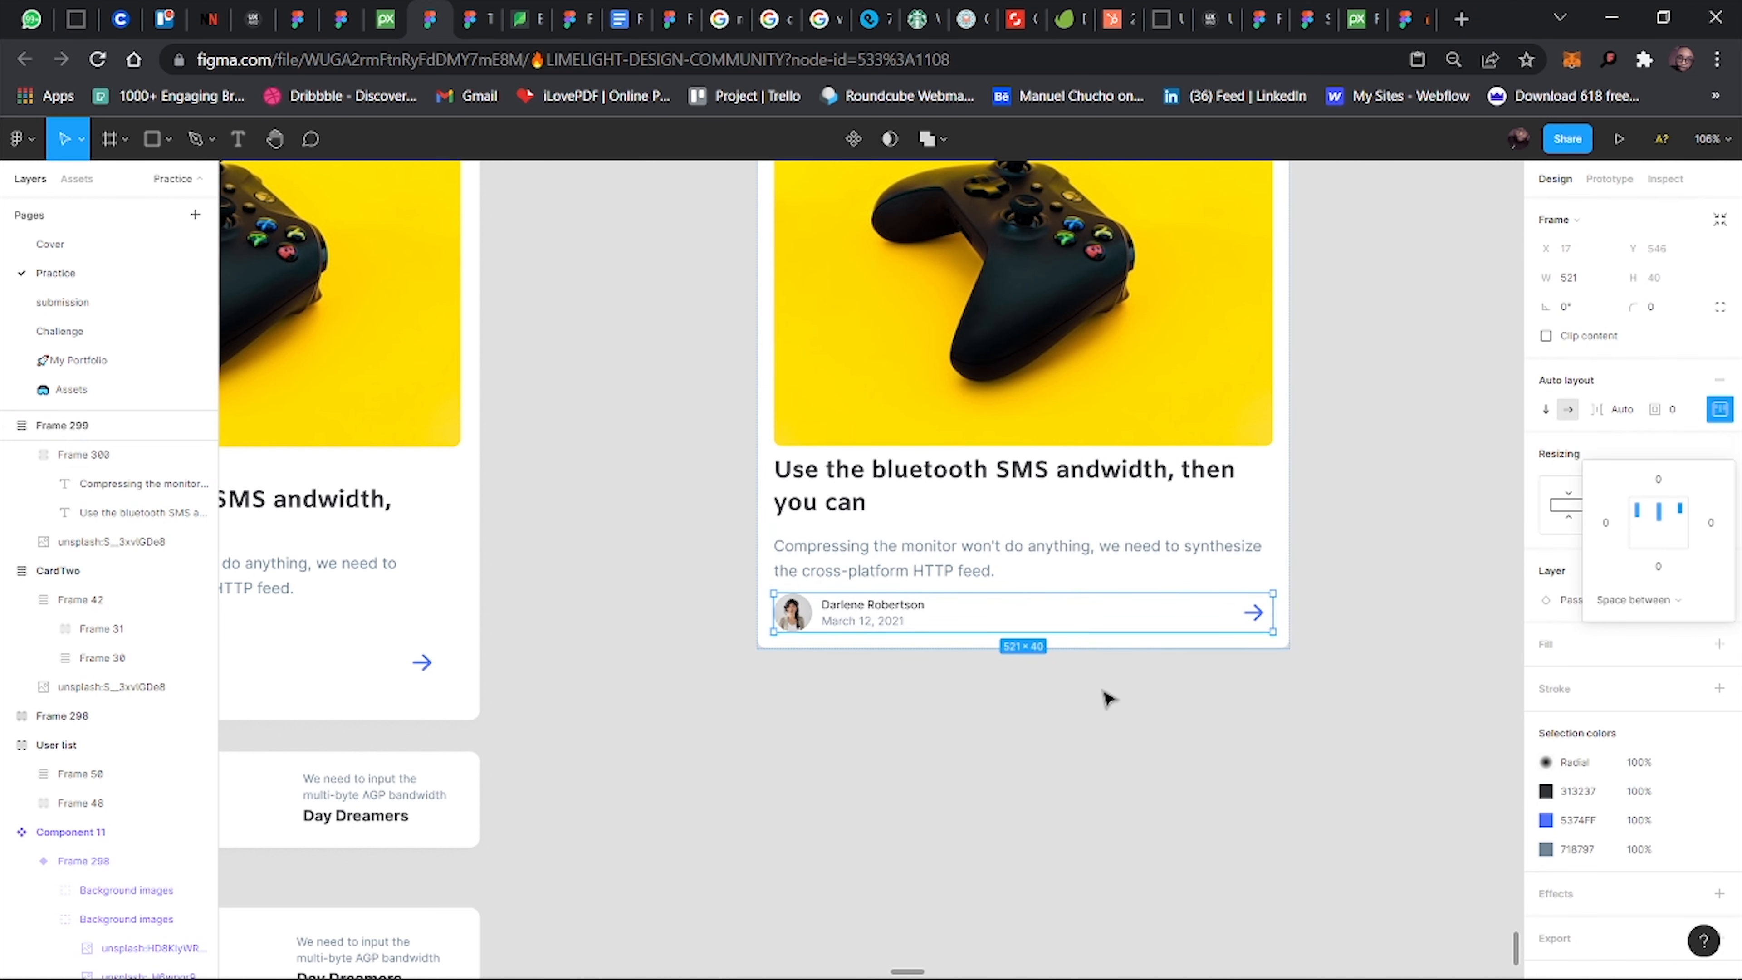
# Try narrowing the white card to test its resizing with the author row inside, and undo the change.
pyautogui.scroll(3, 1105, 698)
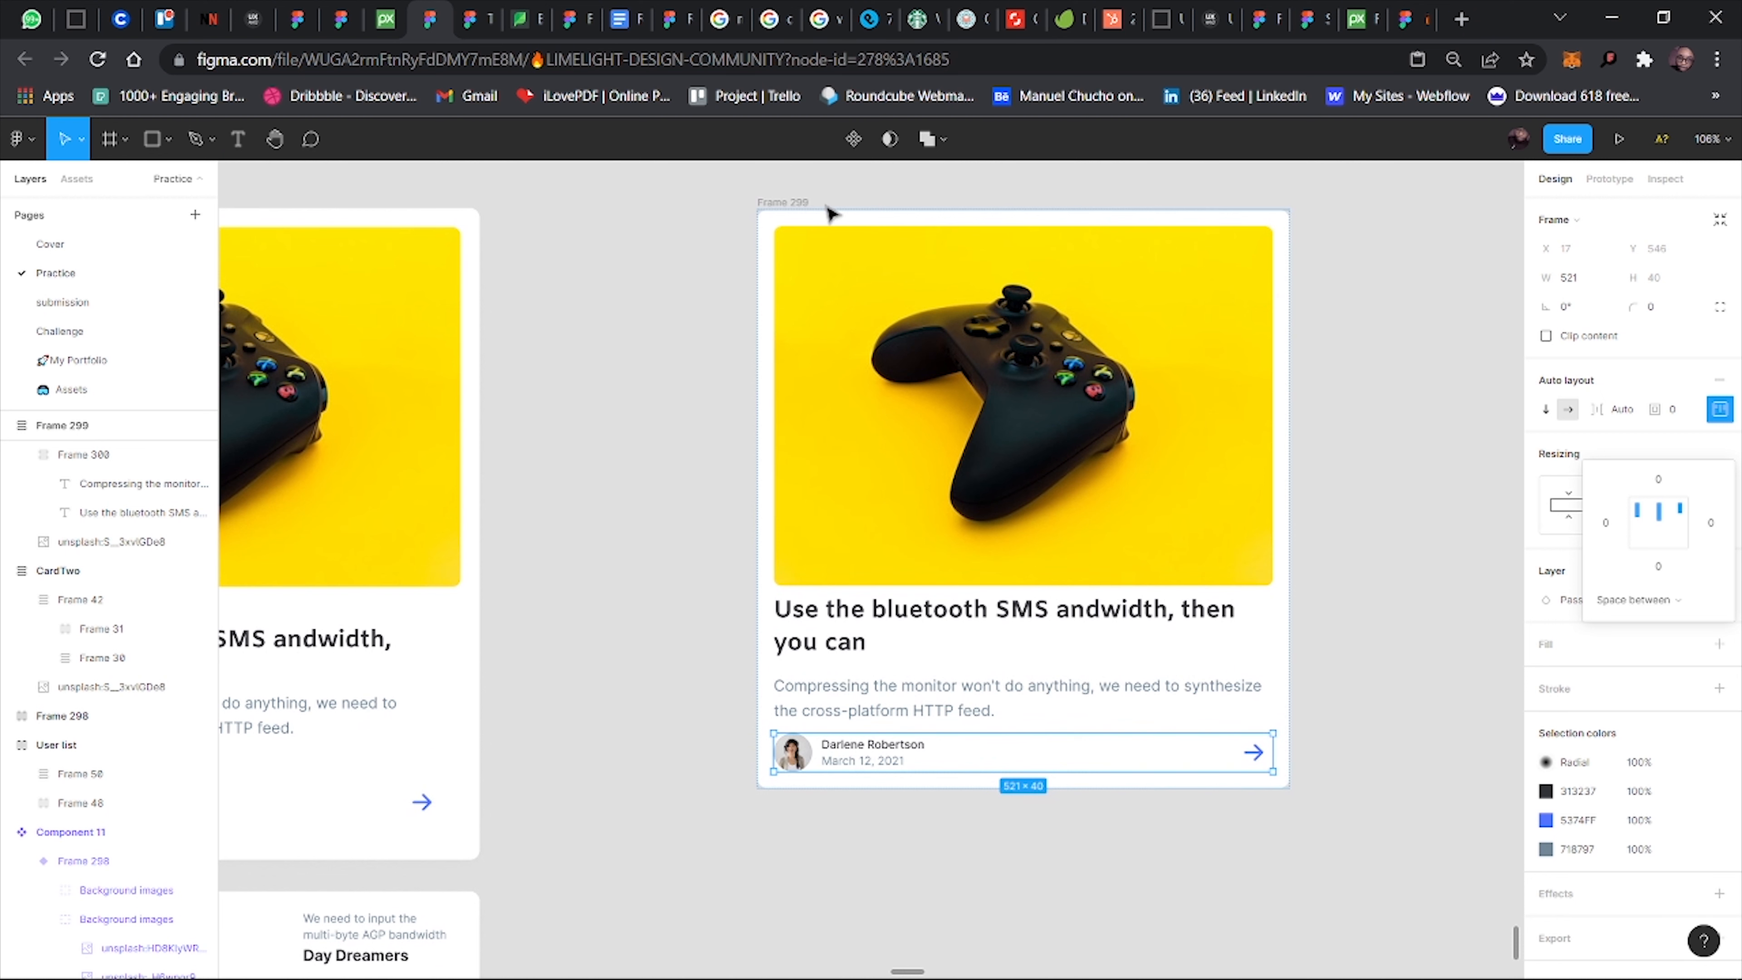
pyautogui.press('Escape')
pyautogui.click(796, 201)
pyautogui.moveTo(1292, 406); pyautogui.dragTo(1156, 401)
pyautogui.hotkey('ctrl', 'z')
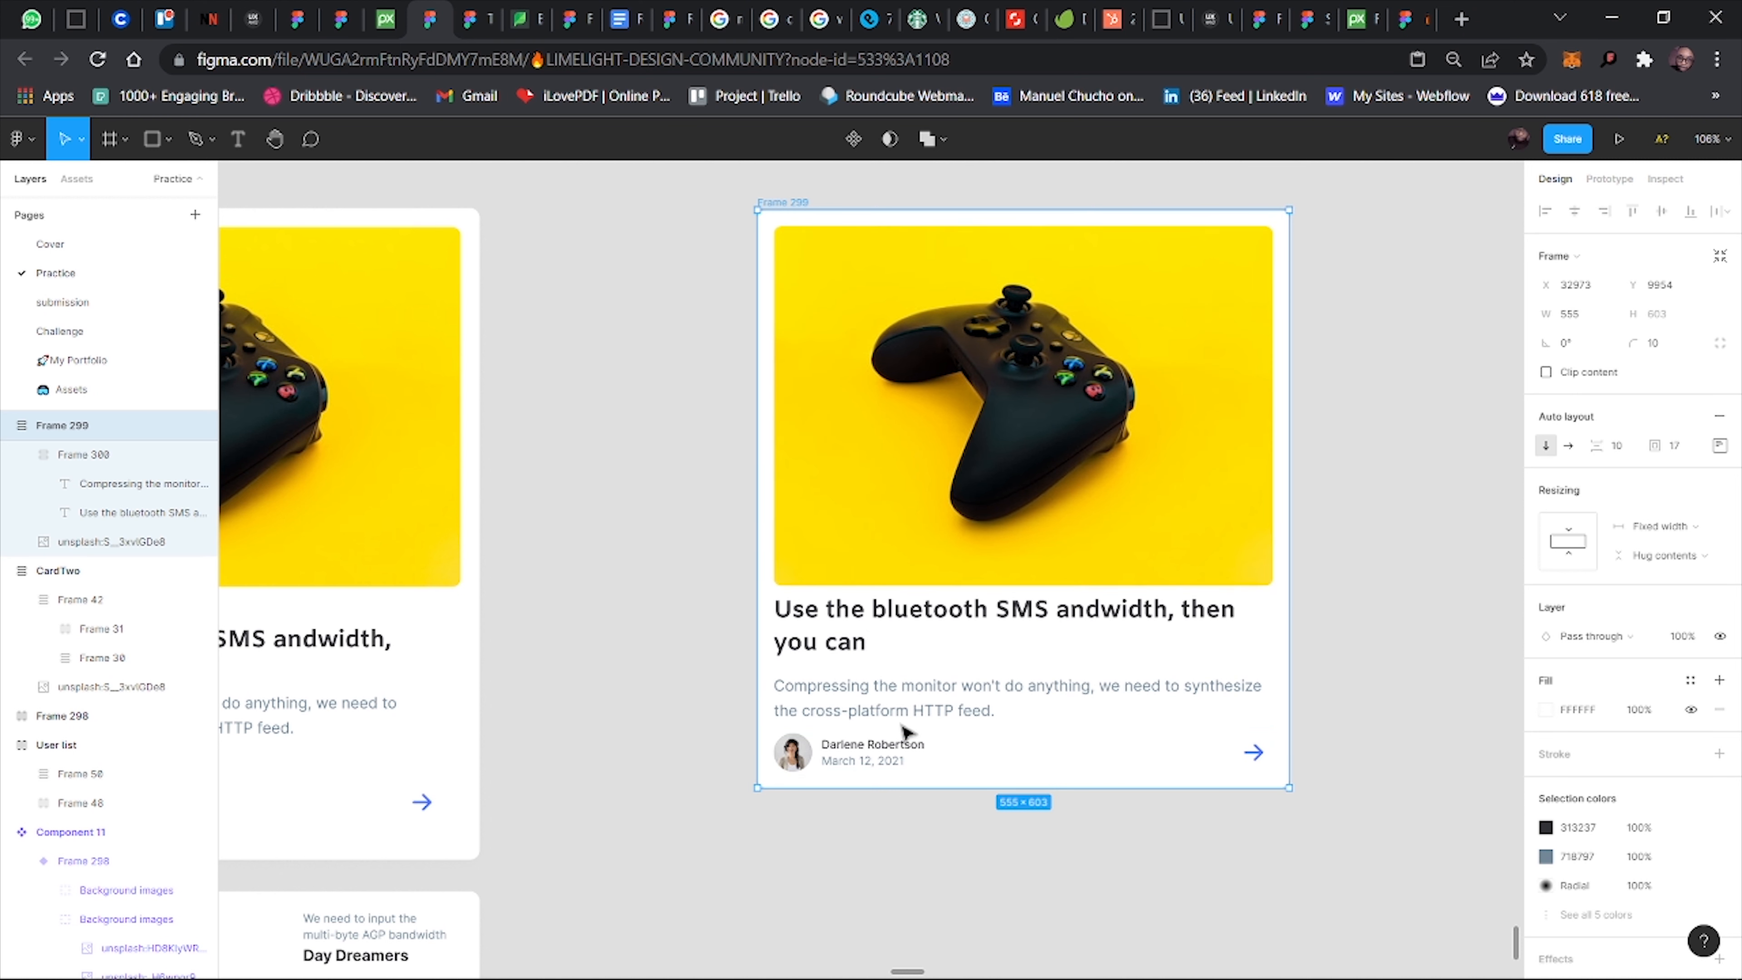
# Stretch the white card slightly to a fixed height of 609, undoing a further trial extension.
pyautogui.moveTo(989, 787)
pyautogui.mouseDown()
pyautogui.moveTo(977, 918)
pyautogui.moveTo(986, 793)
pyautogui.mouseUp()
pyautogui.moveTo(981, 875); pyautogui.dragTo(972, 806)
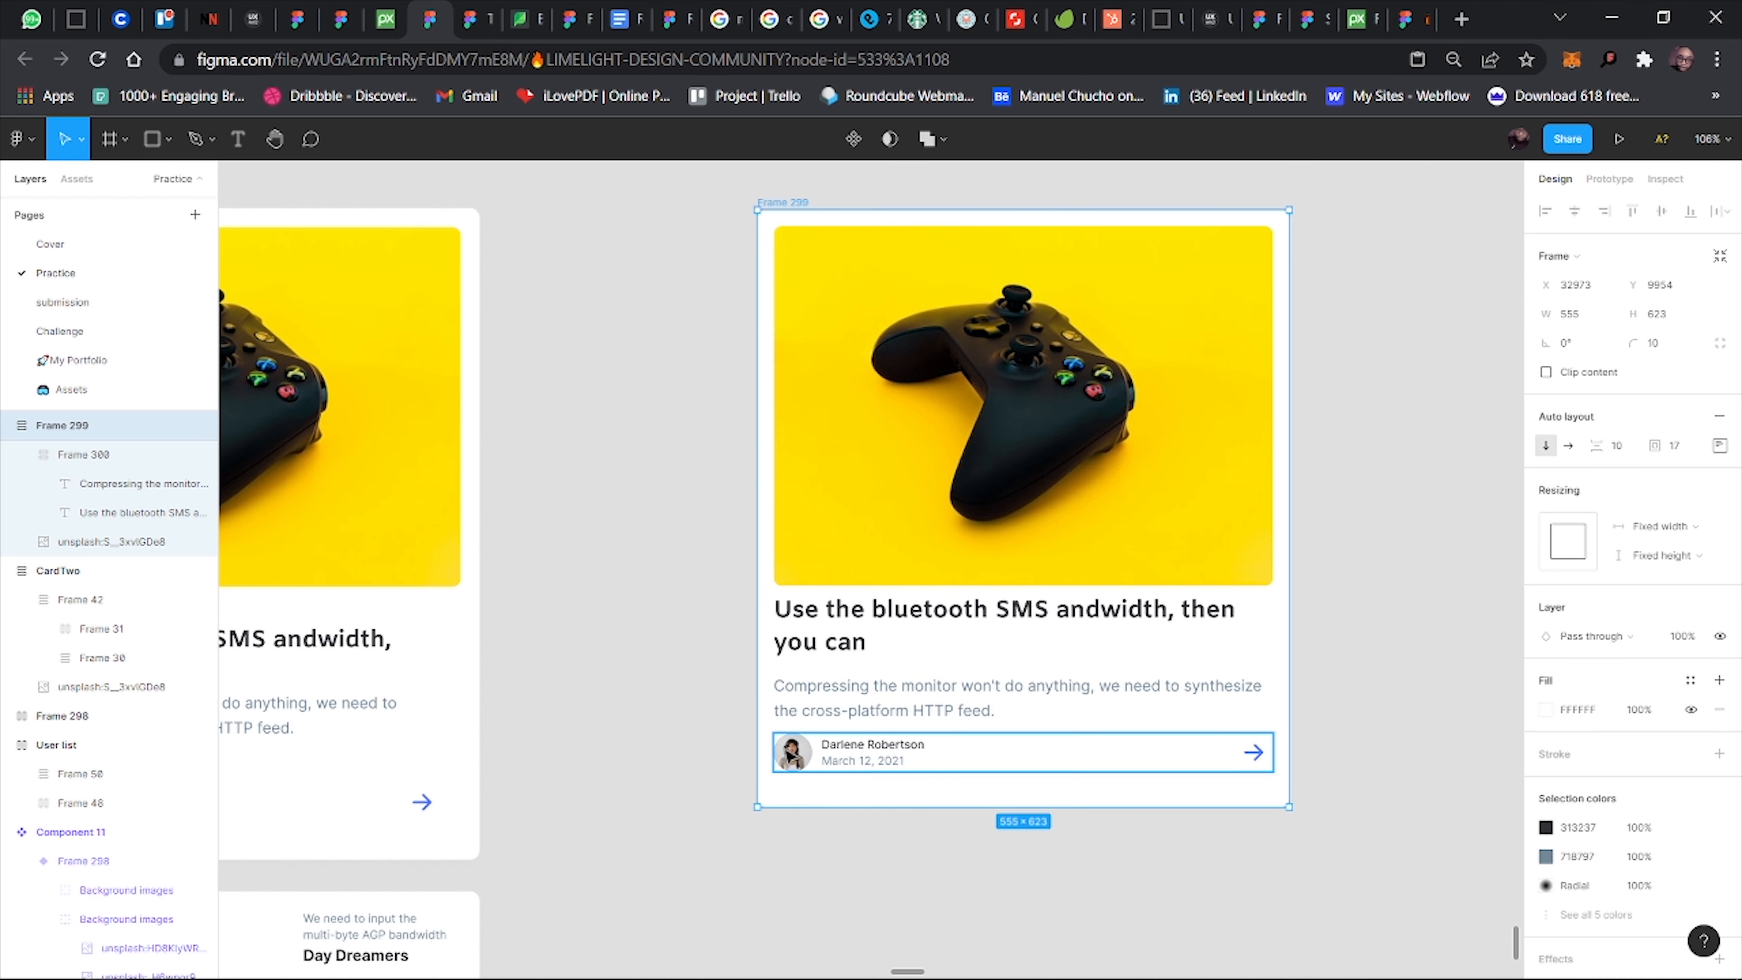
pyautogui.hotkey('ctrl', 'z')
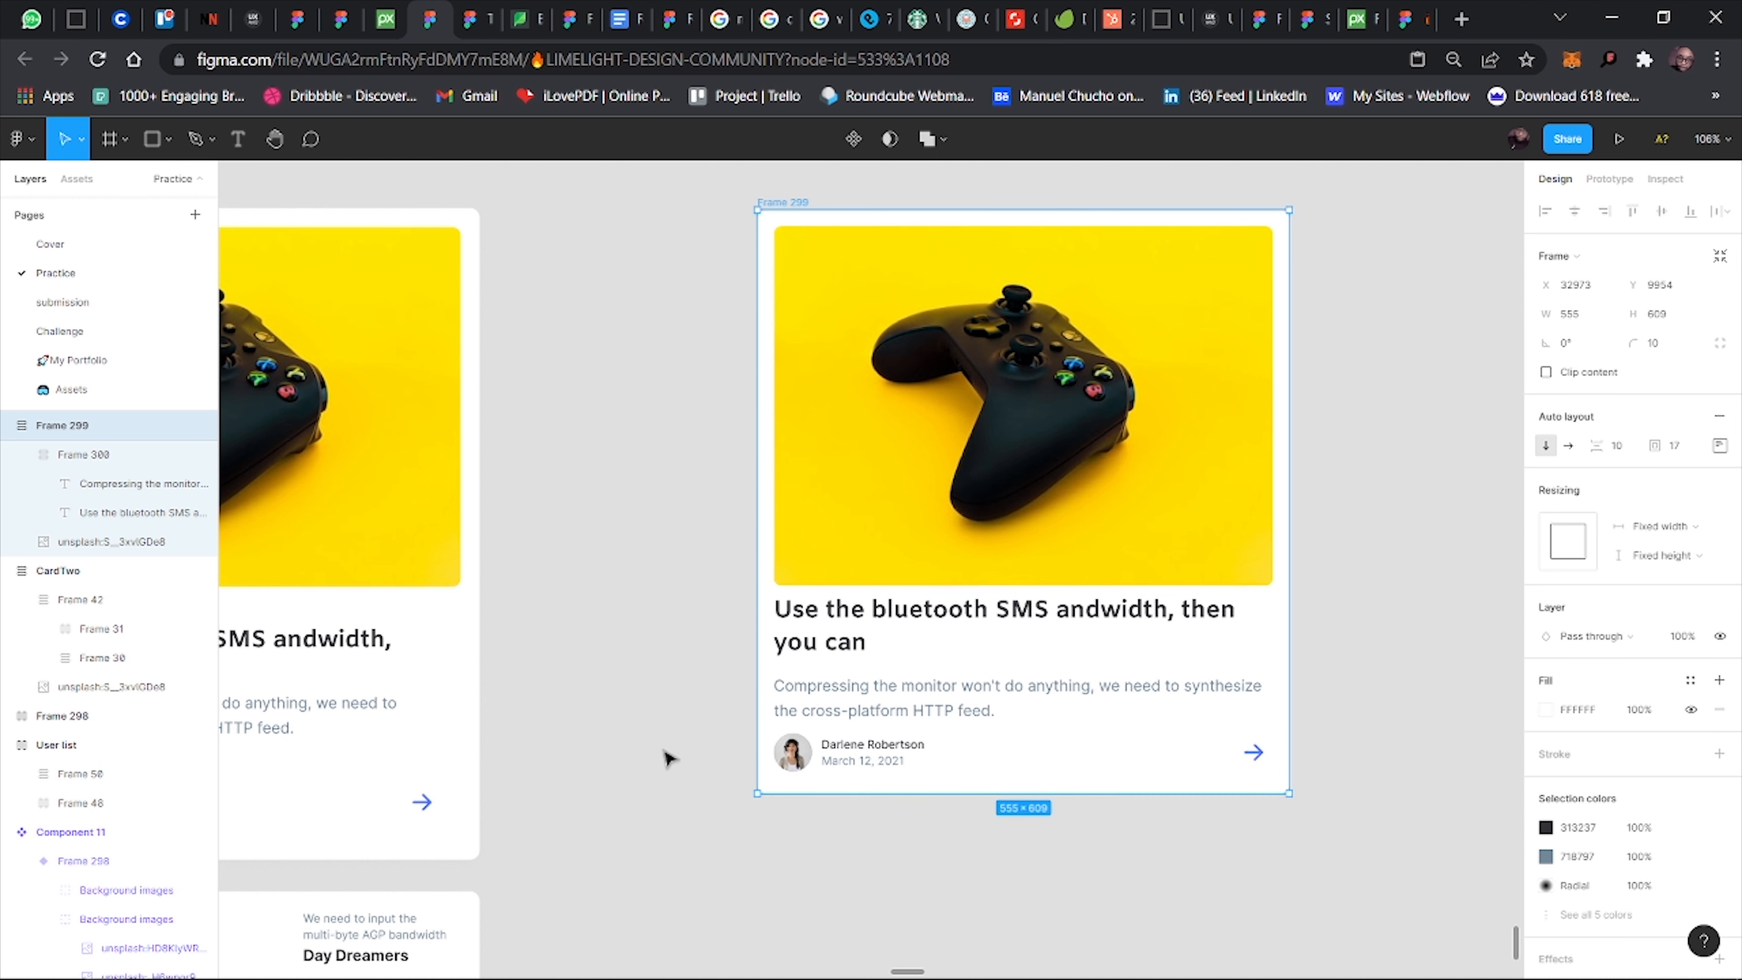
# Combine the text frame and the author row inside the white card in a vertical auto layout frame.
pyautogui.click(867, 681)
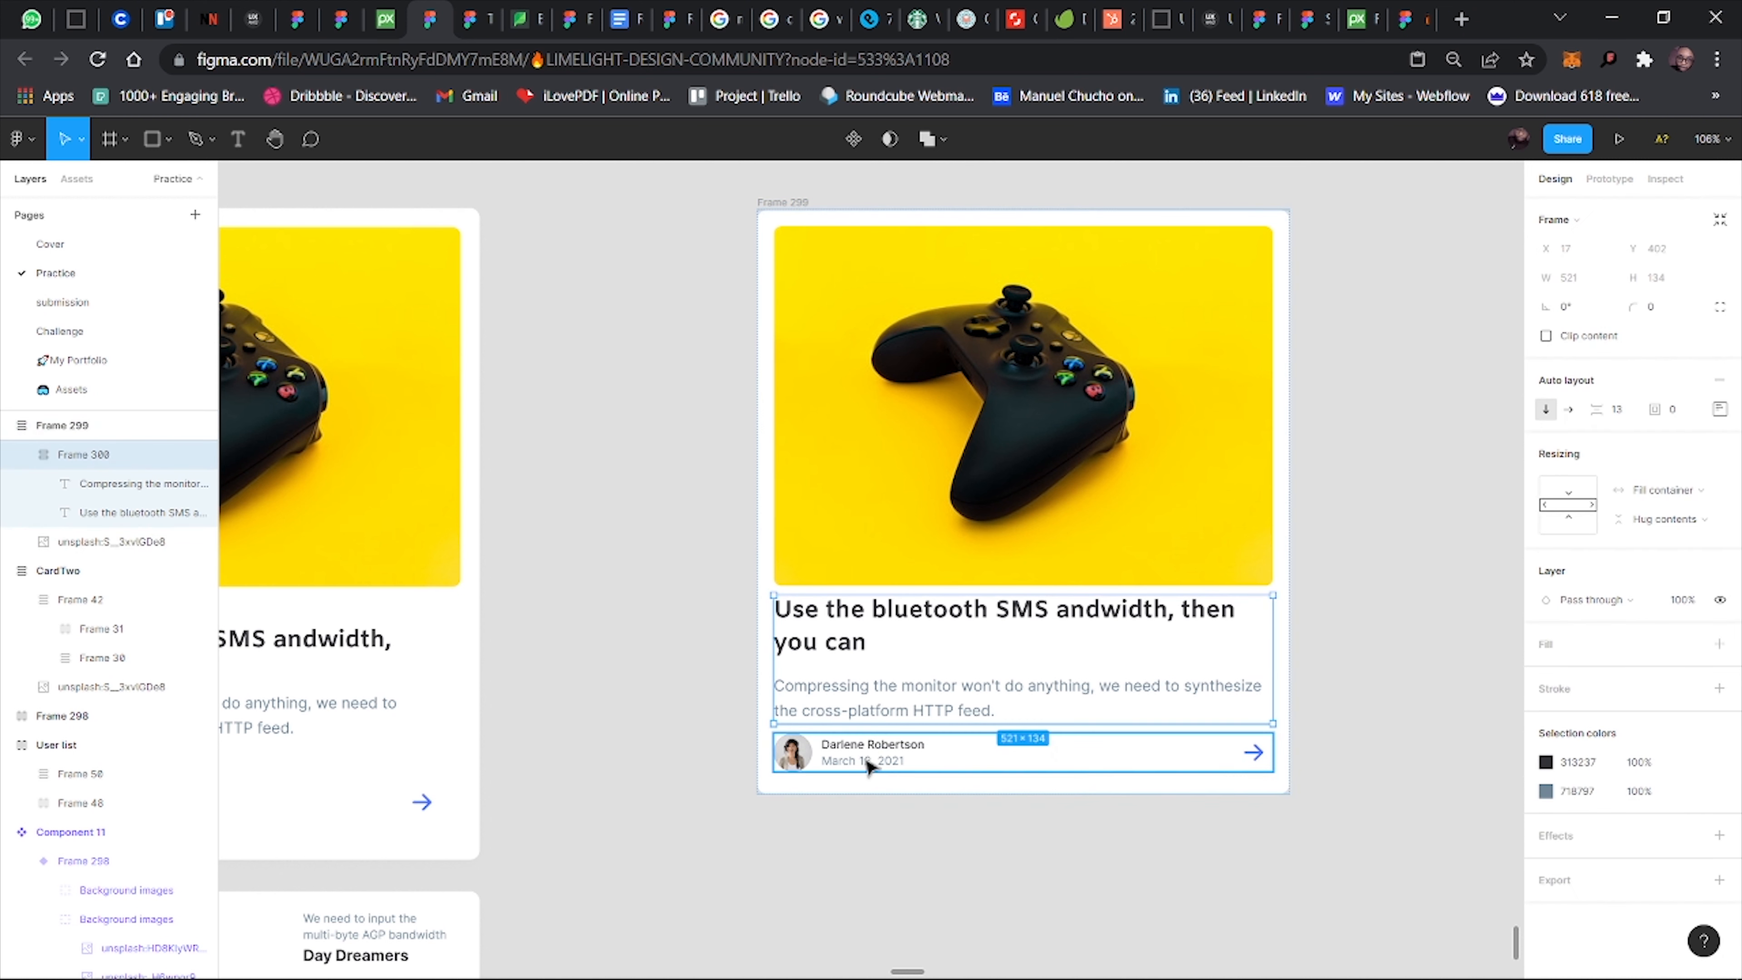
pyautogui.keyDown('shift'); pyautogui.click(867, 766); pyautogui.keyUp('shift')
pyautogui.hotkey('shift', 'a')
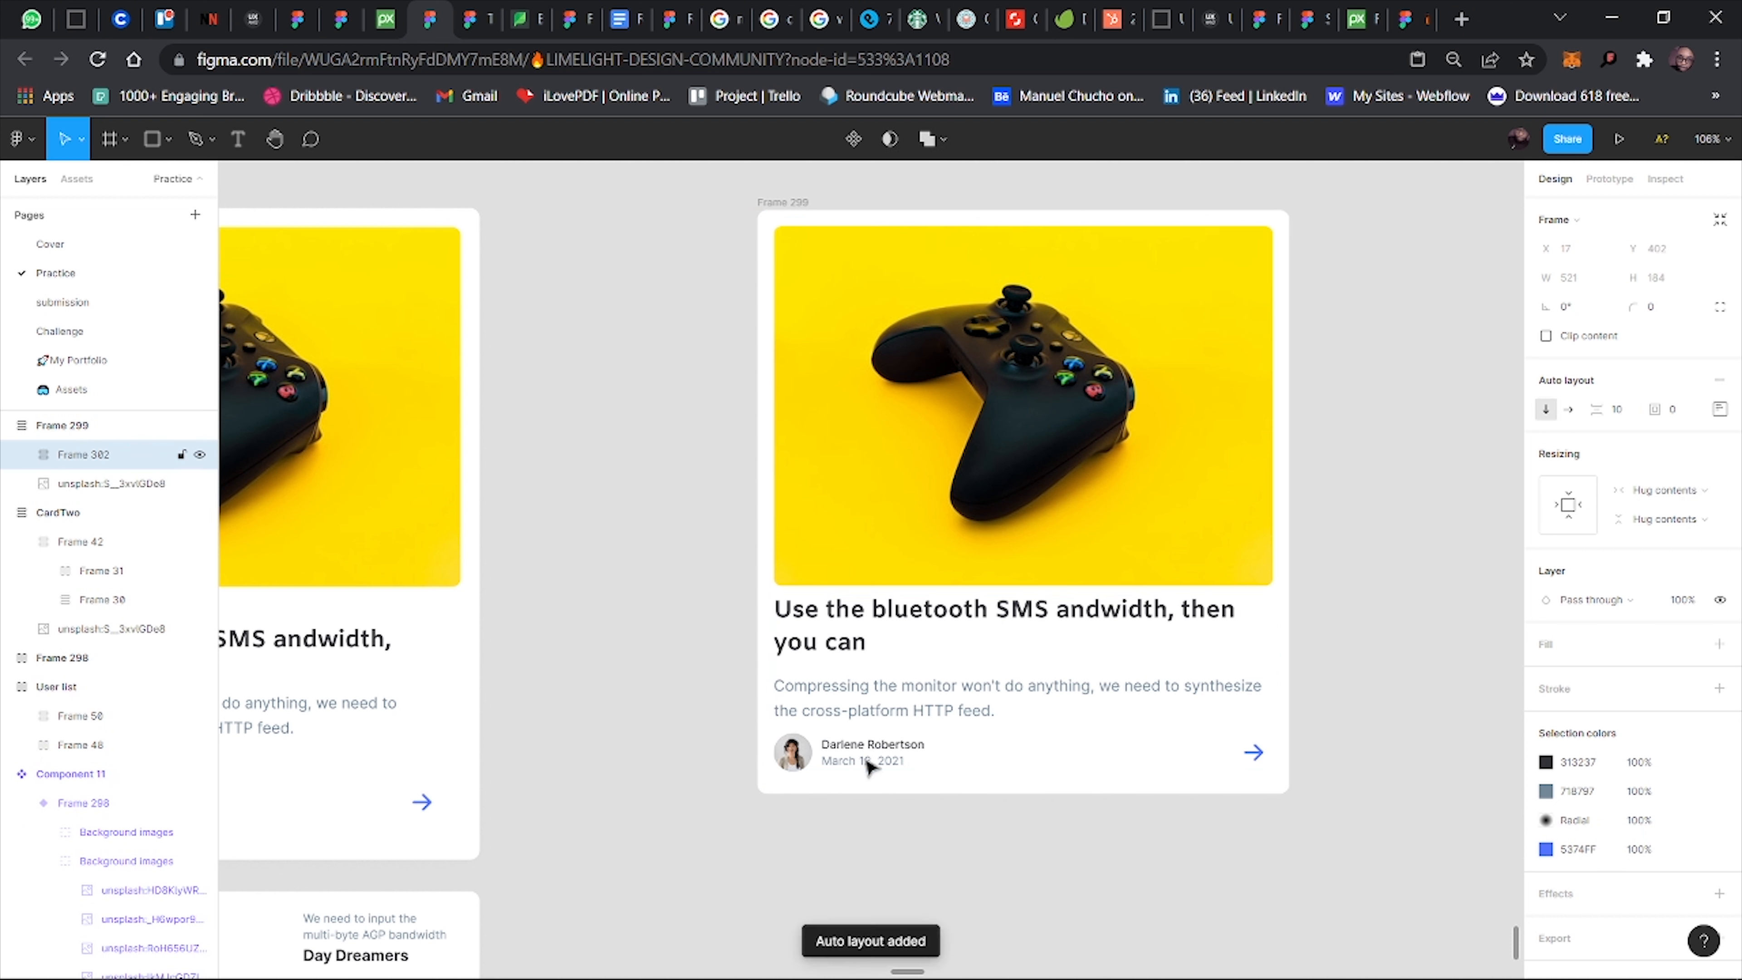
# Set the combined content frame to Fill container horizontally and vertically, with its spacing mode on Space between.
pyautogui.click(1710, 491)
pyautogui.click(1710, 513)
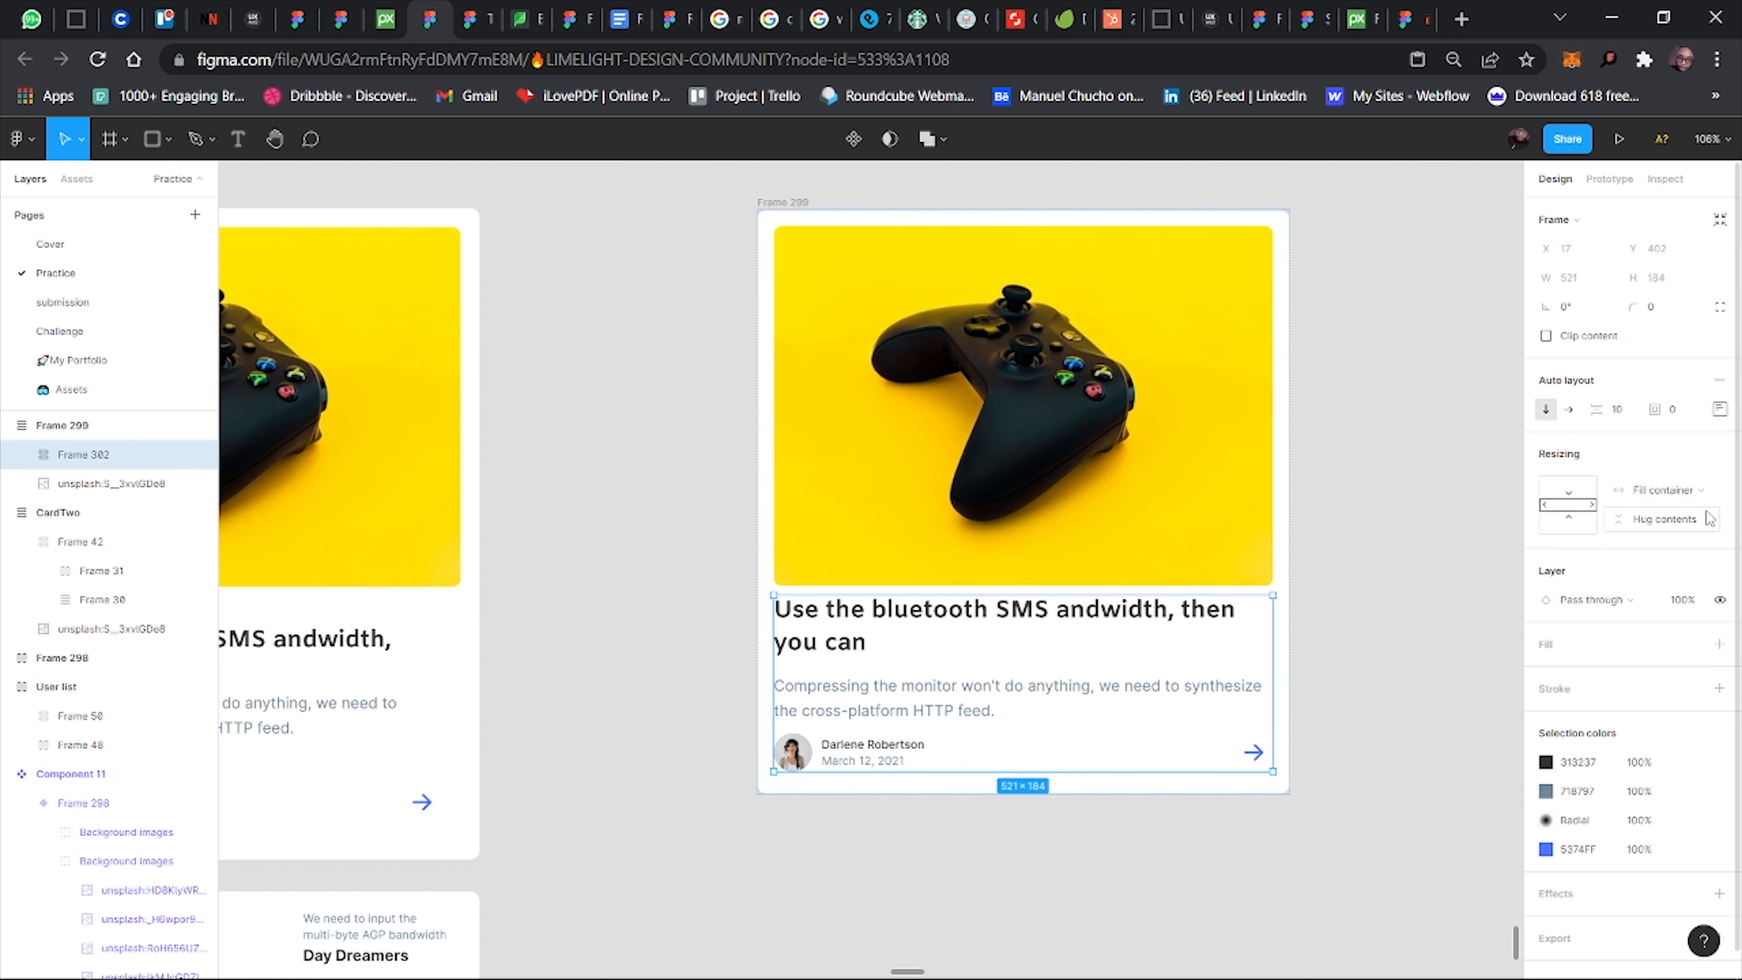
pyautogui.click(1706, 527)
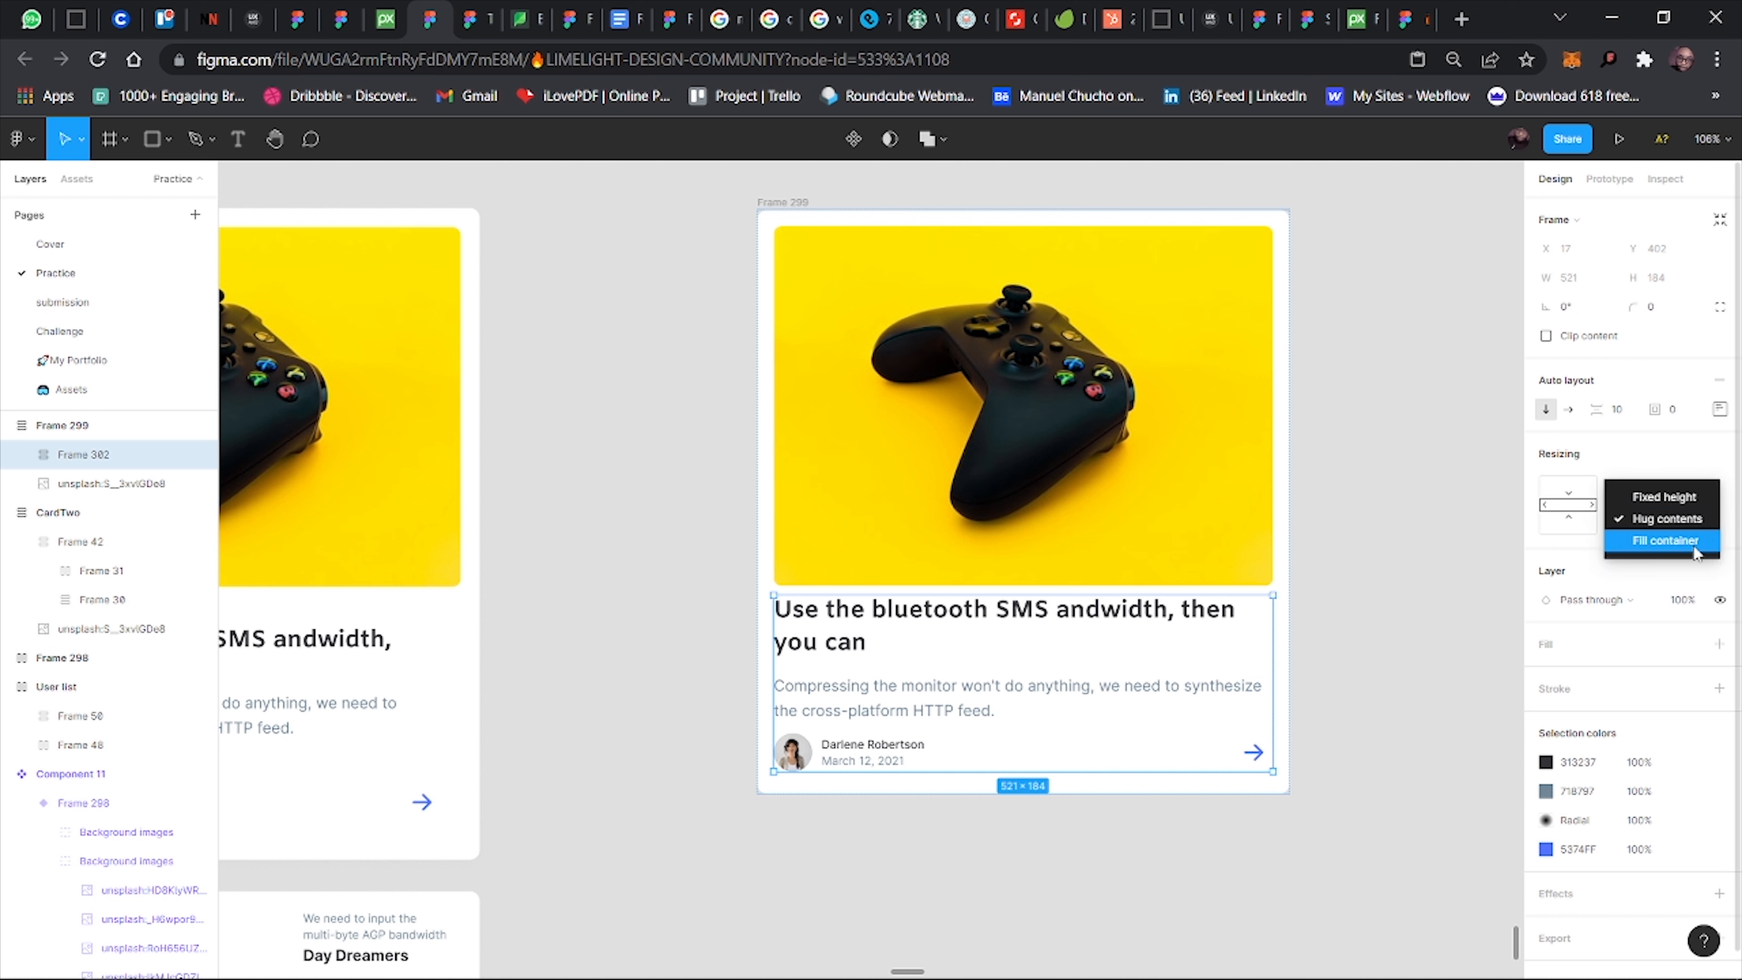
pyautogui.click(1694, 543)
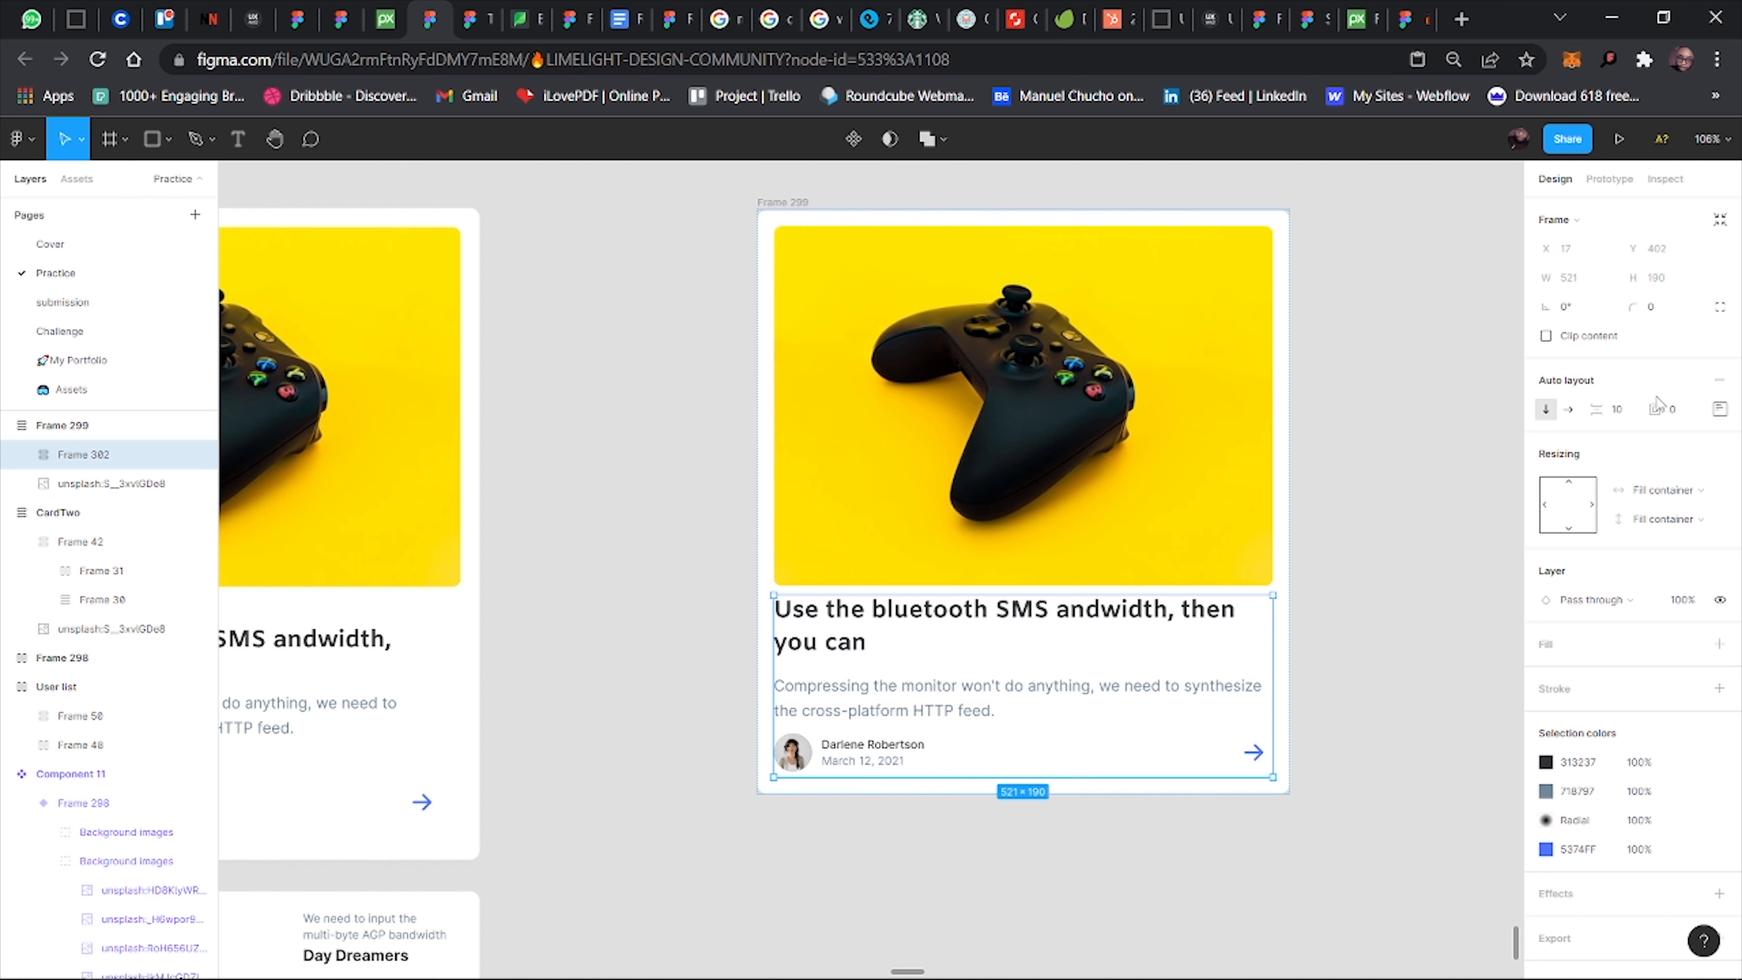
pyautogui.click(1719, 409)
pyautogui.click(1629, 564)
pyautogui.click(1631, 586)
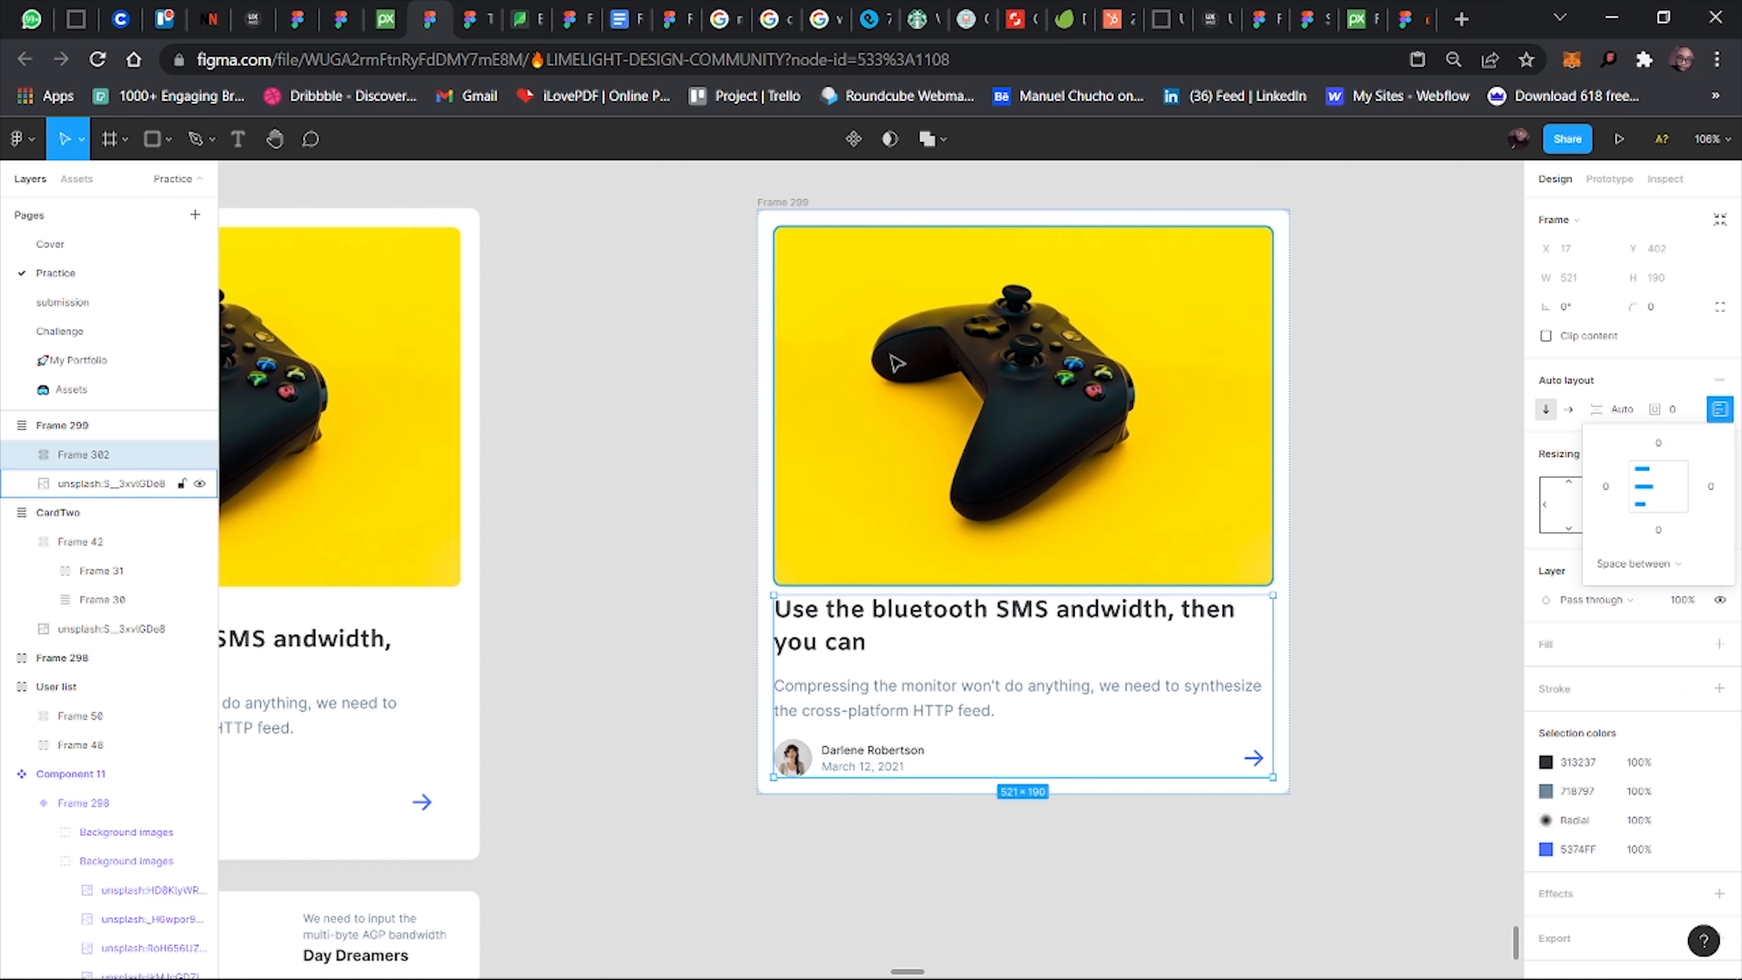
# Resize the white card to a height of 631 and a width of 543.
pyautogui.click(930, 647)
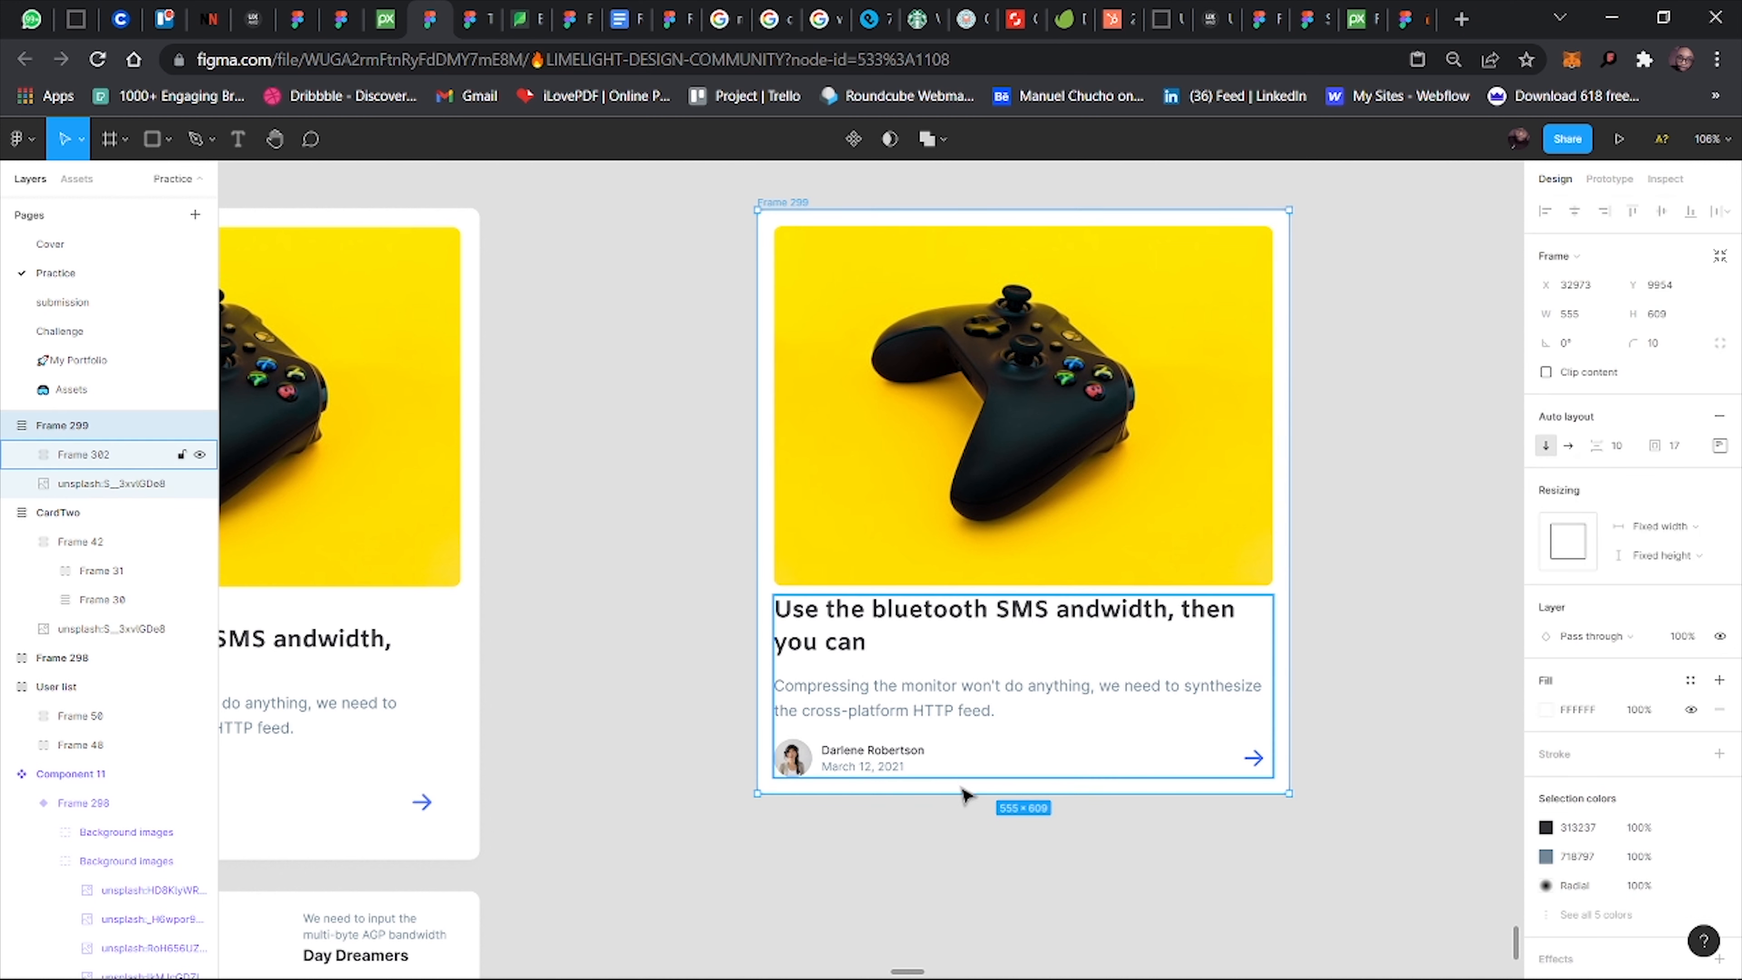
pyautogui.moveTo(960, 793)
pyautogui.mouseDown()
pyautogui.moveTo(981, 937)
pyautogui.moveTo(979, 815)
pyautogui.mouseUp()
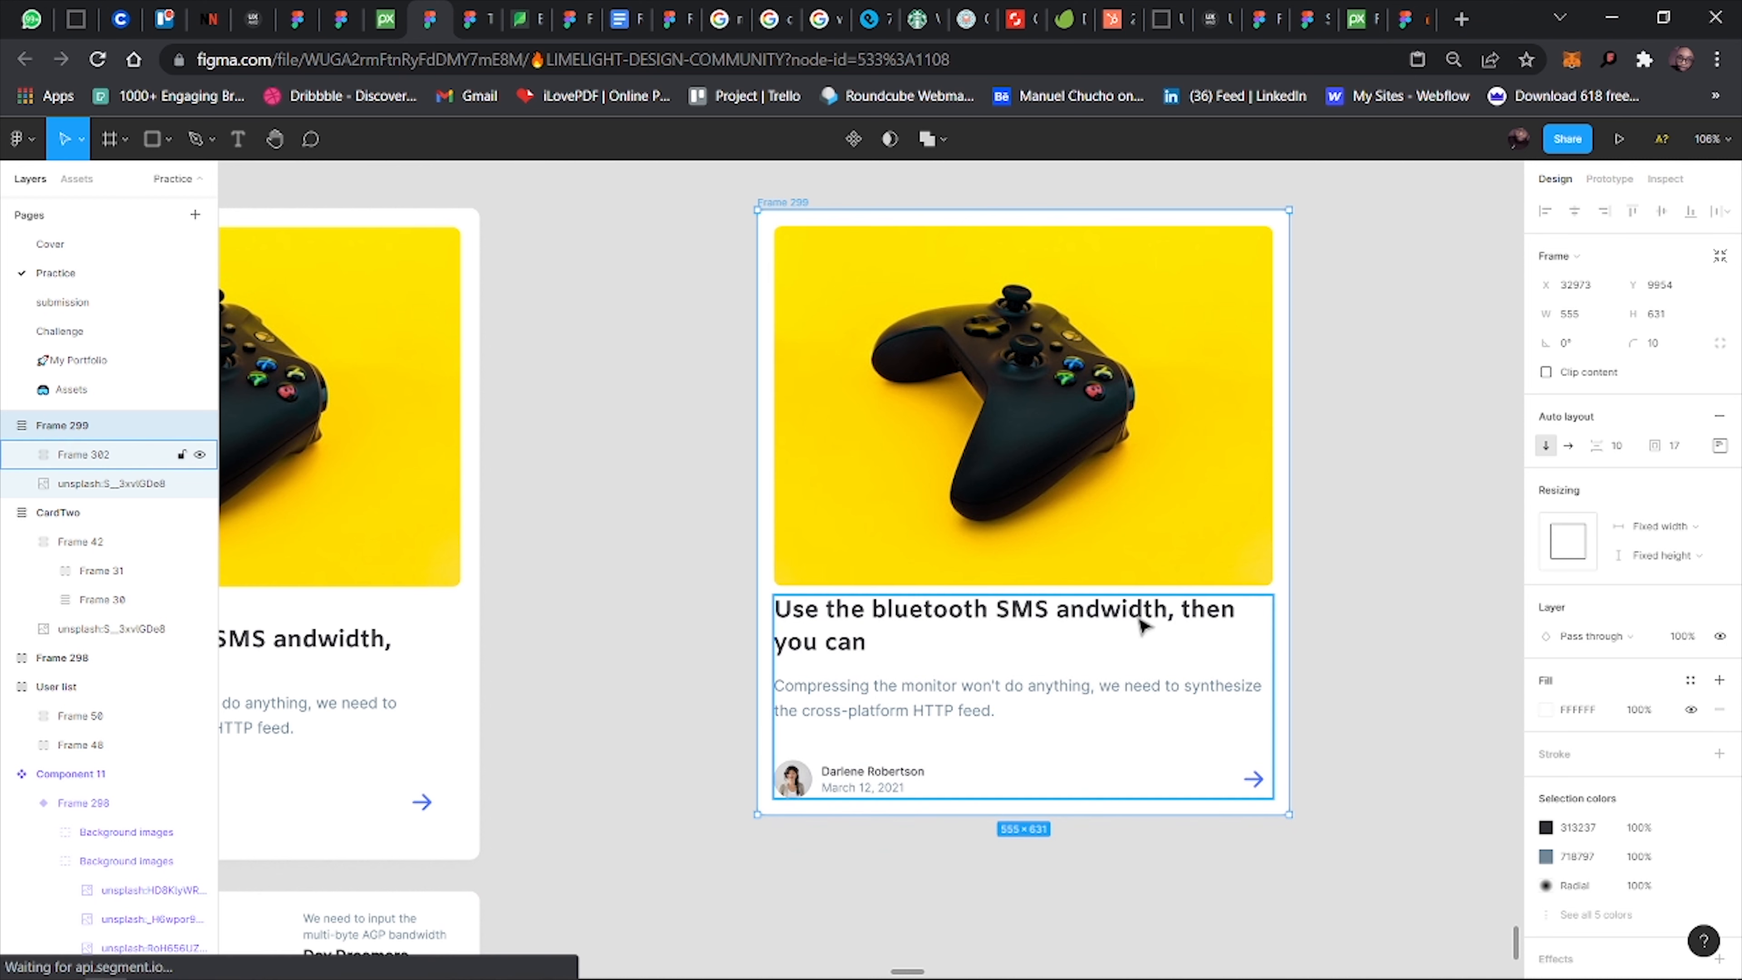
pyautogui.hscroll(2, 1105, 494)
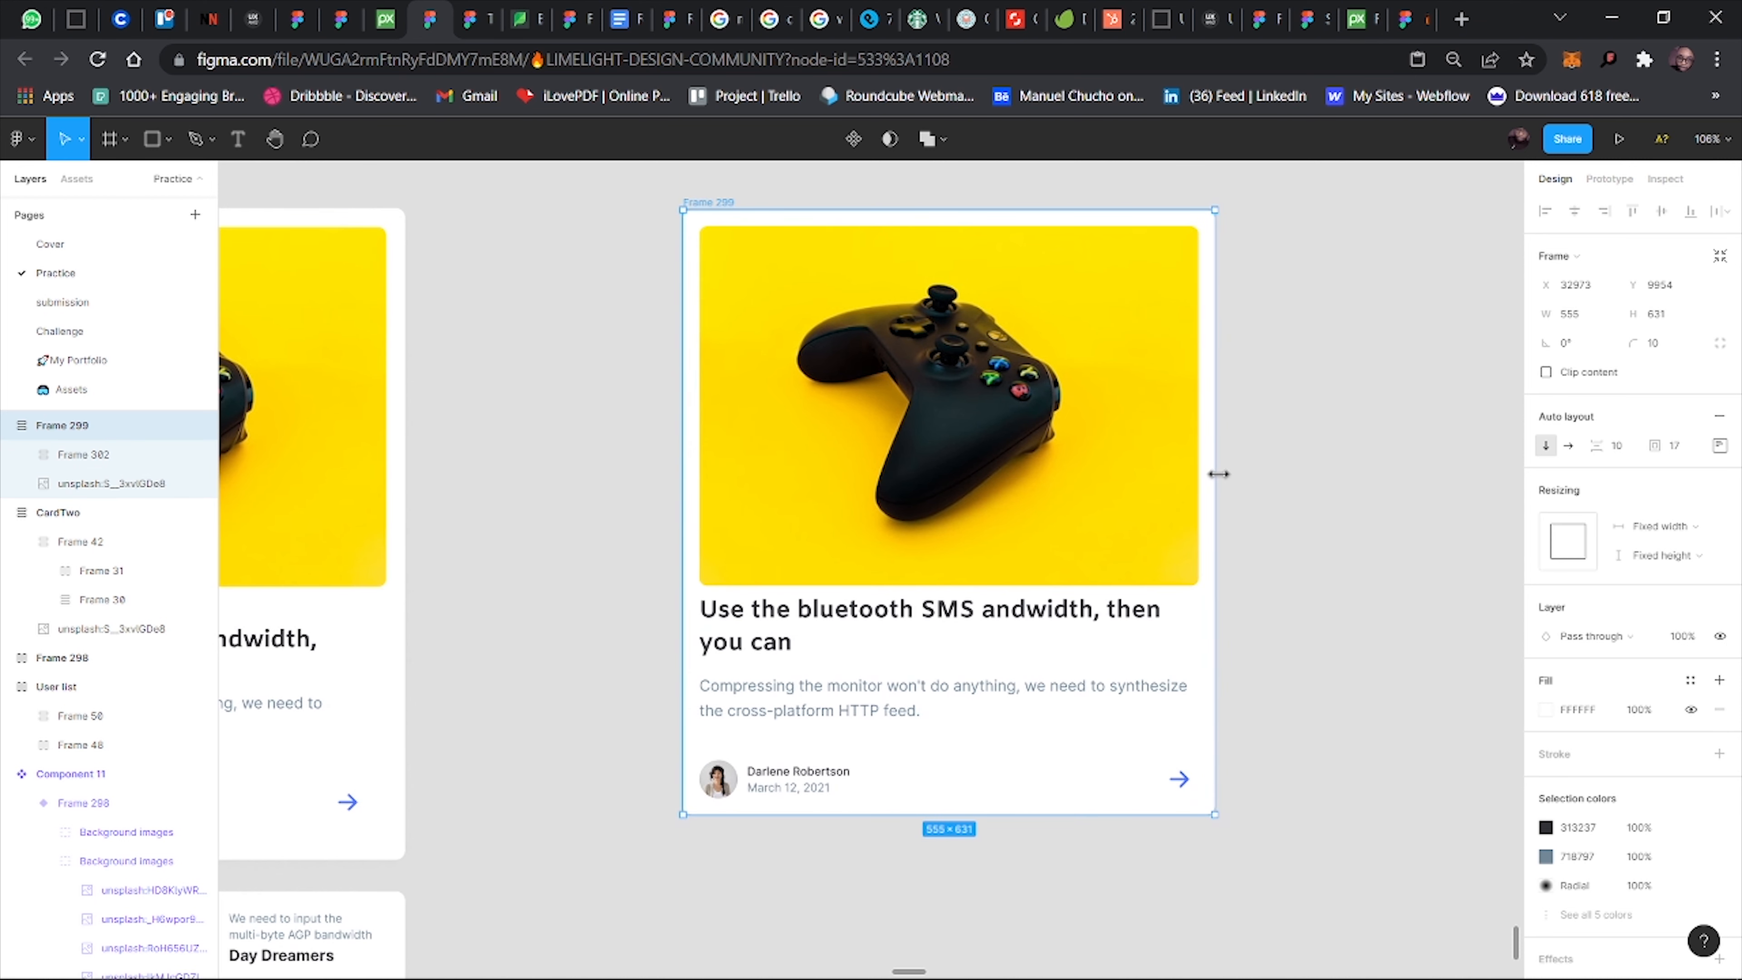
pyautogui.moveTo(1257, 476); pyautogui.dragTo(1203, 514)
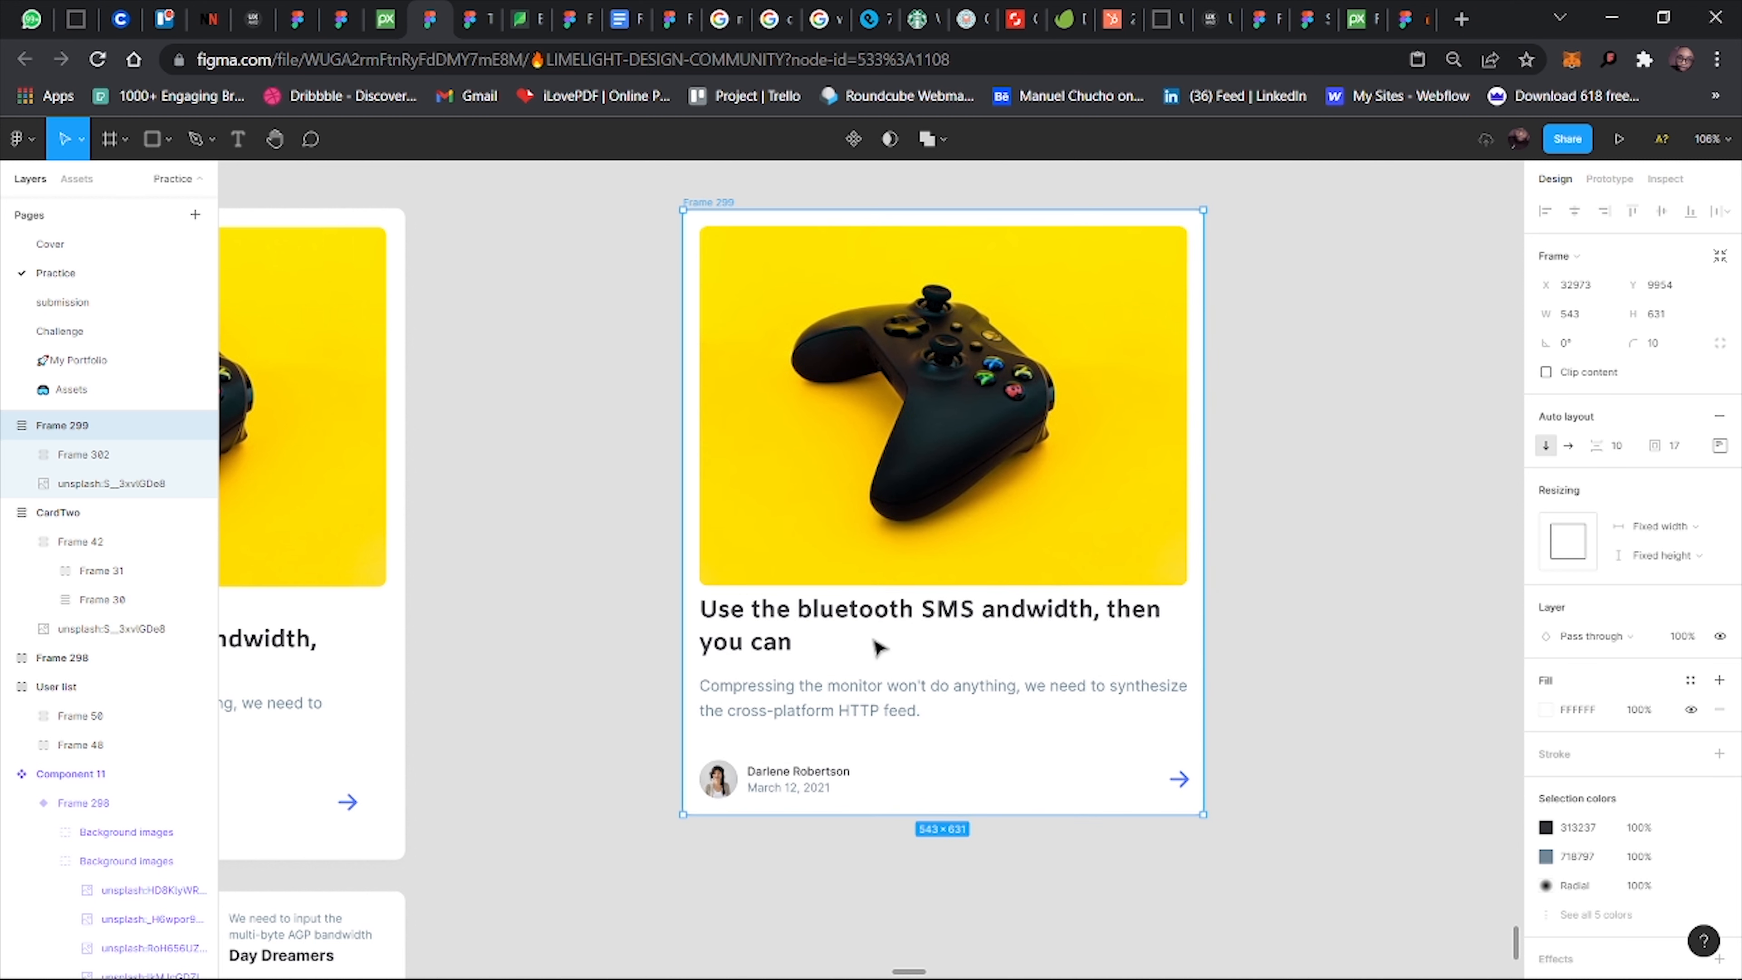
# Set the frame holding the heading and description to Fill container horizontally, checking the heading text's own horizontal resizing first.
pyautogui.doubleClick(762, 645)
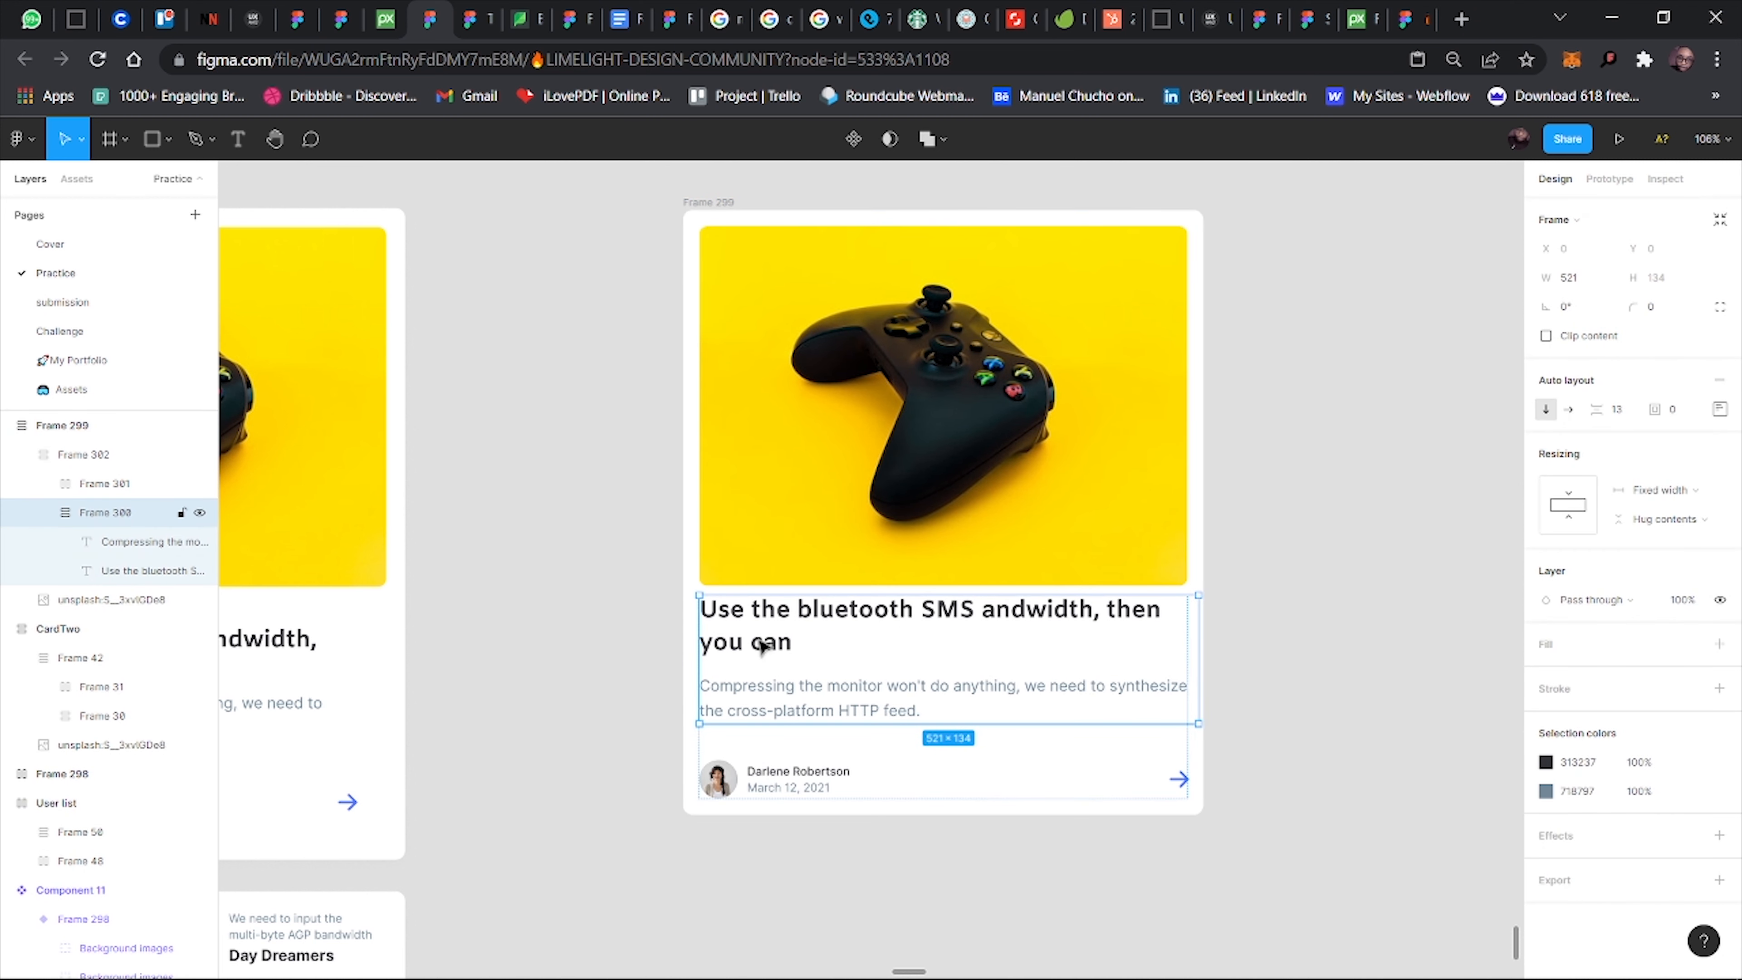
pyautogui.doubleClick(763, 646)
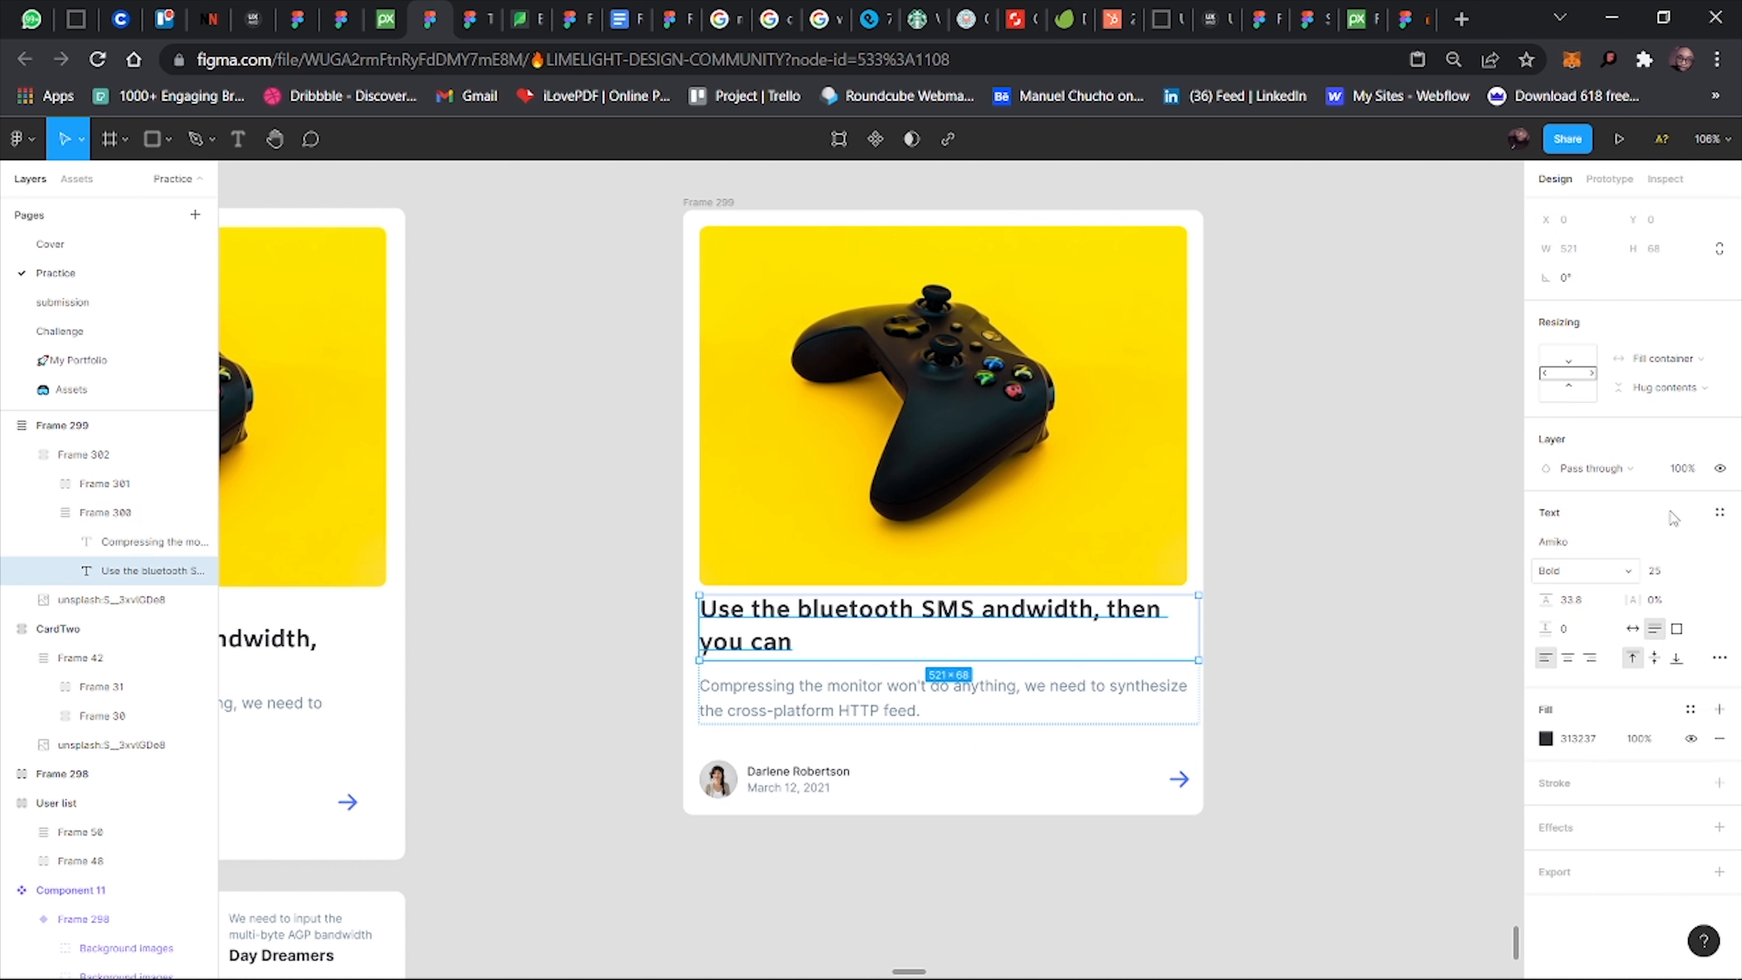
pyautogui.click(1698, 360)
pyautogui.click(1694, 364)
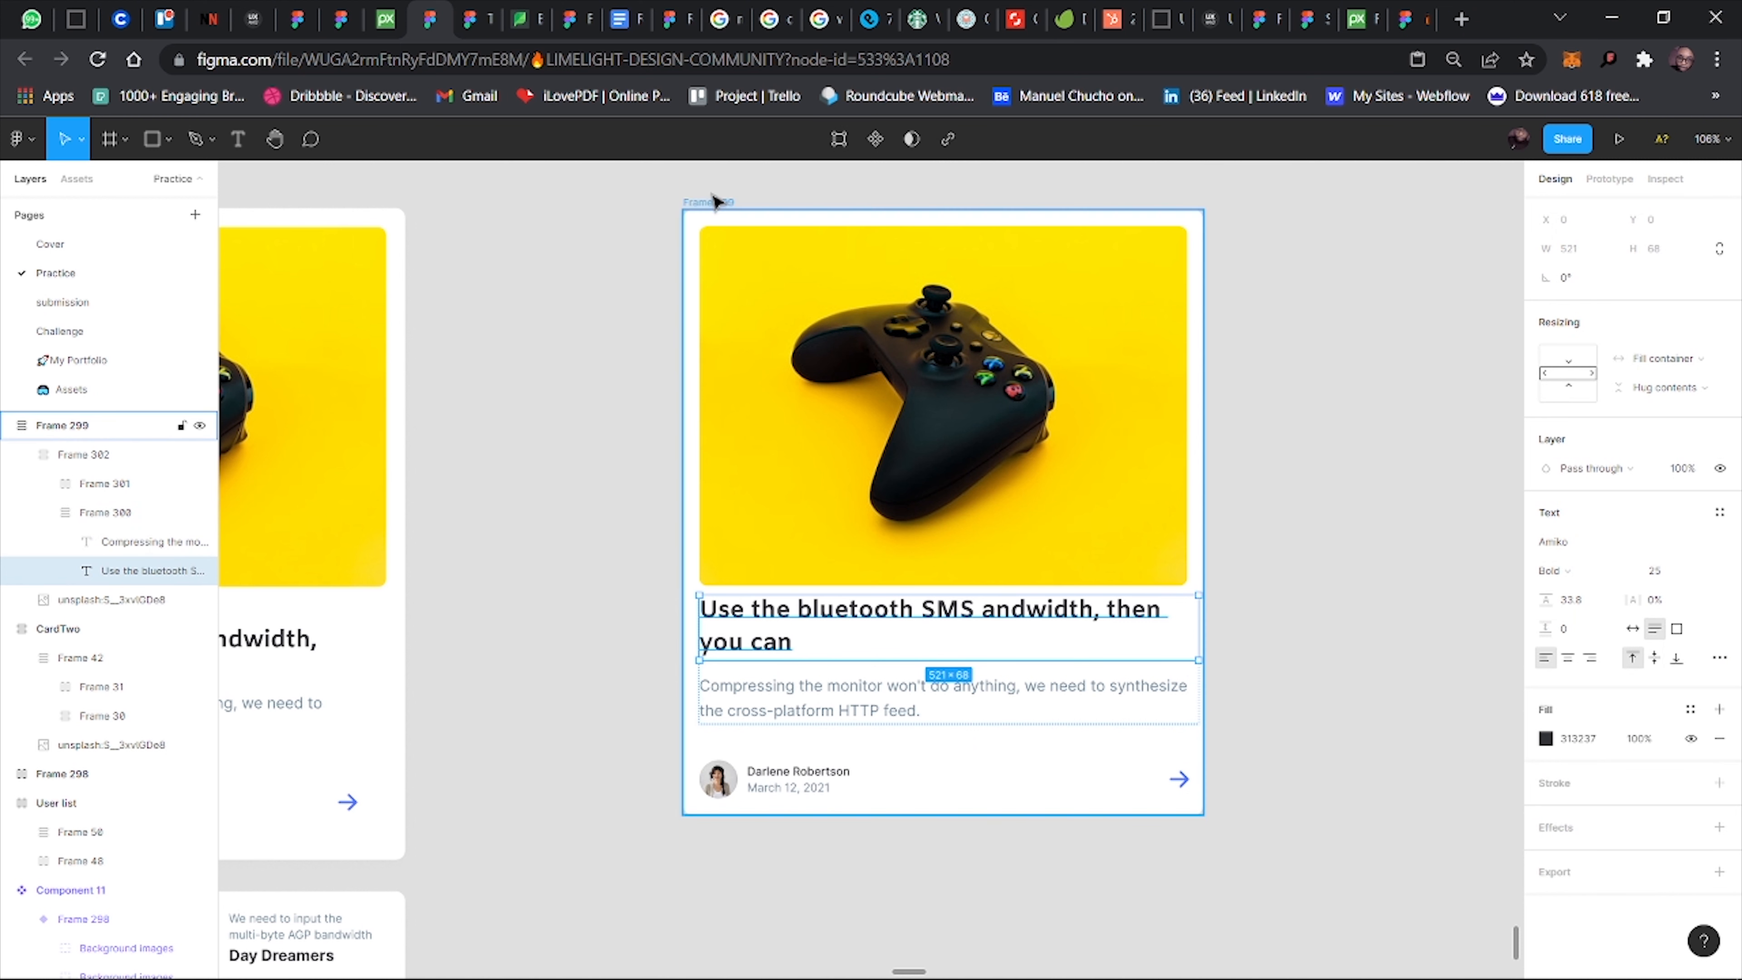
pyautogui.hotkey('shift', 'Return')
pyautogui.hotkey('shift', 'Return')
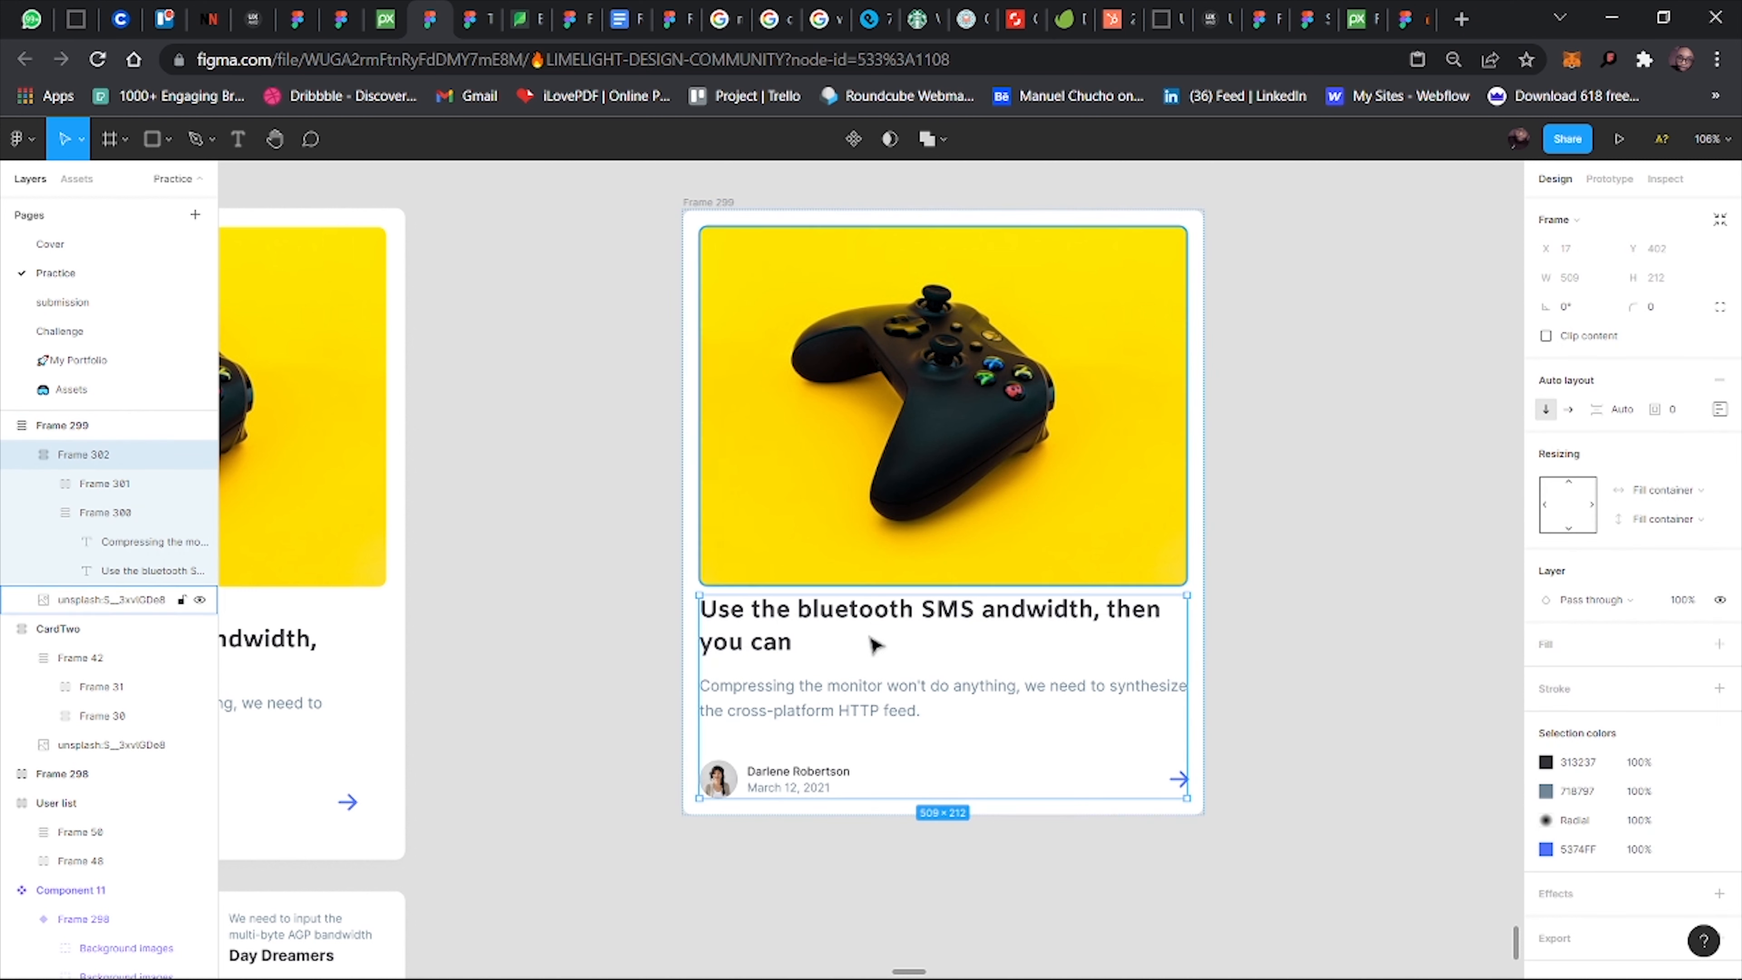
pyautogui.click(798, 697)
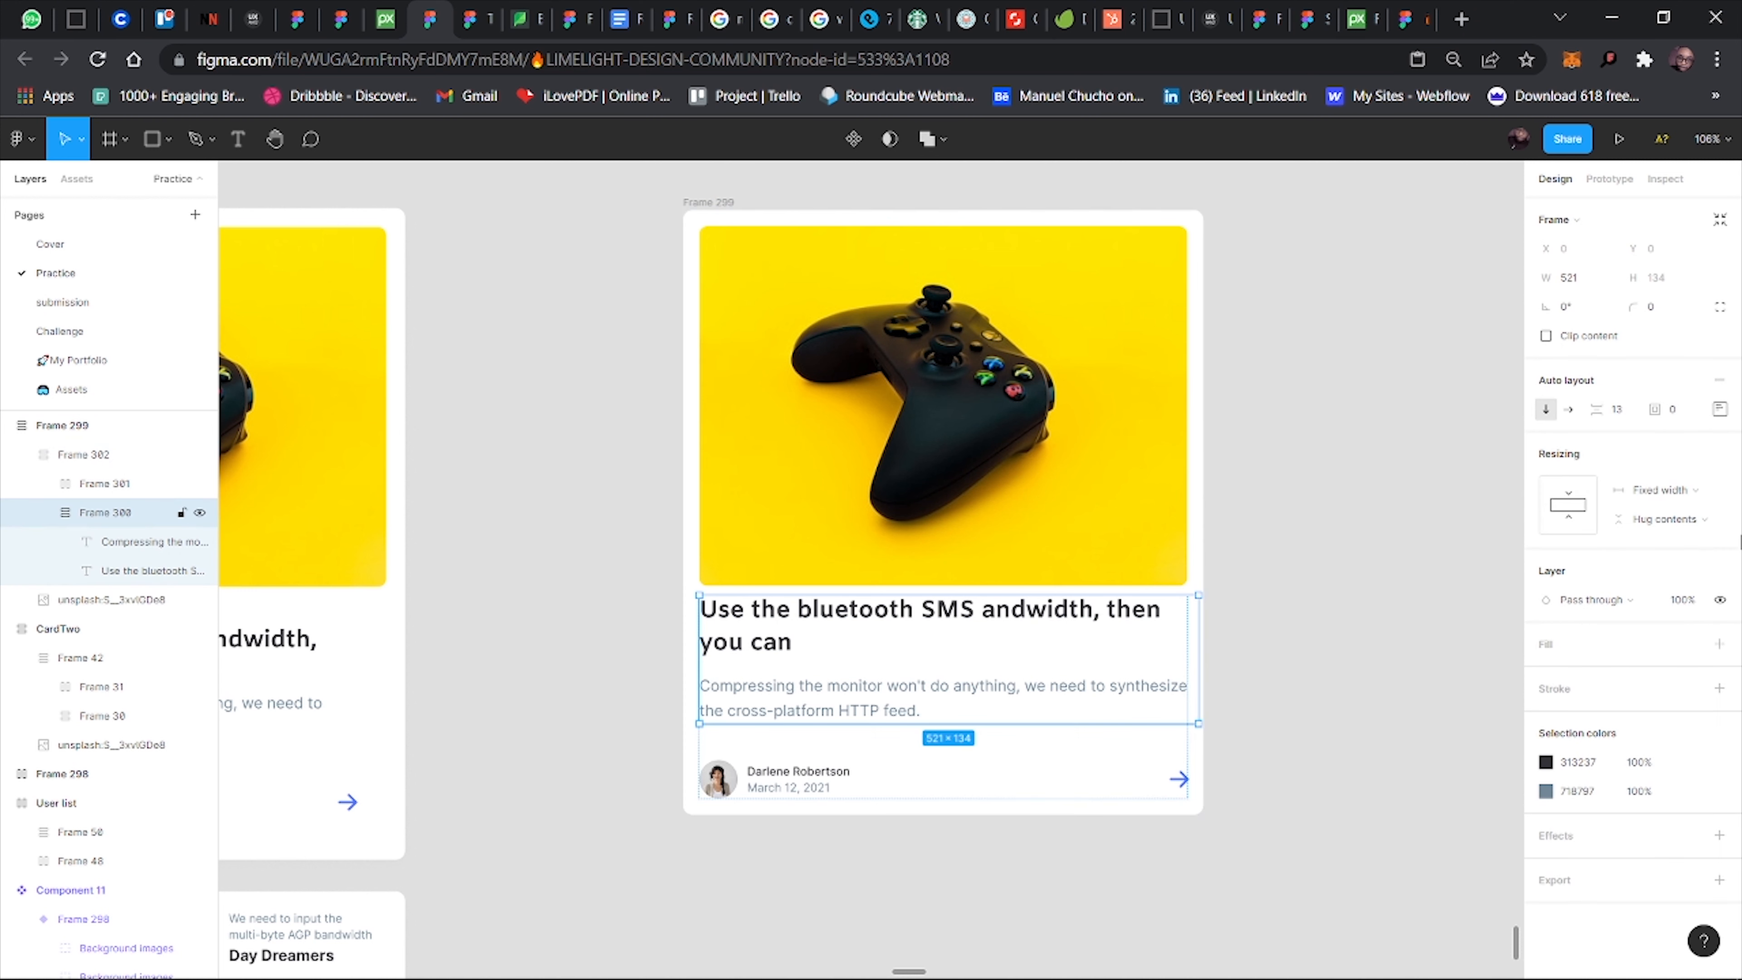
pyautogui.click(1705, 493)
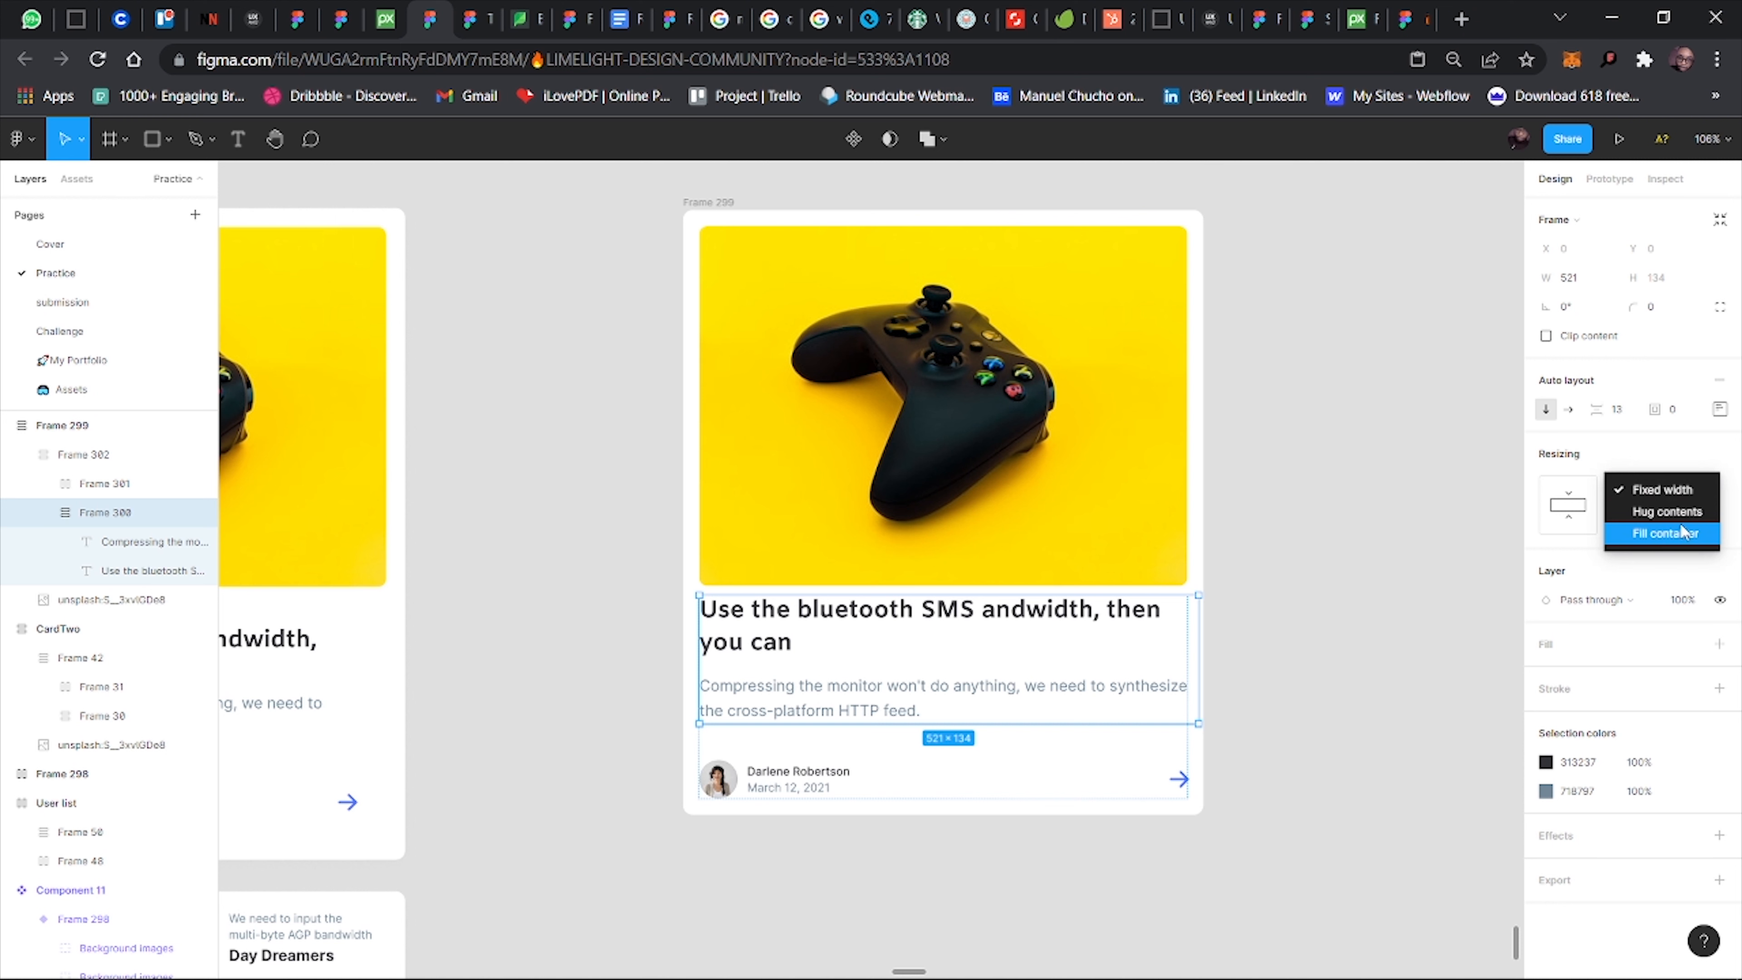
pyautogui.click(1682, 532)
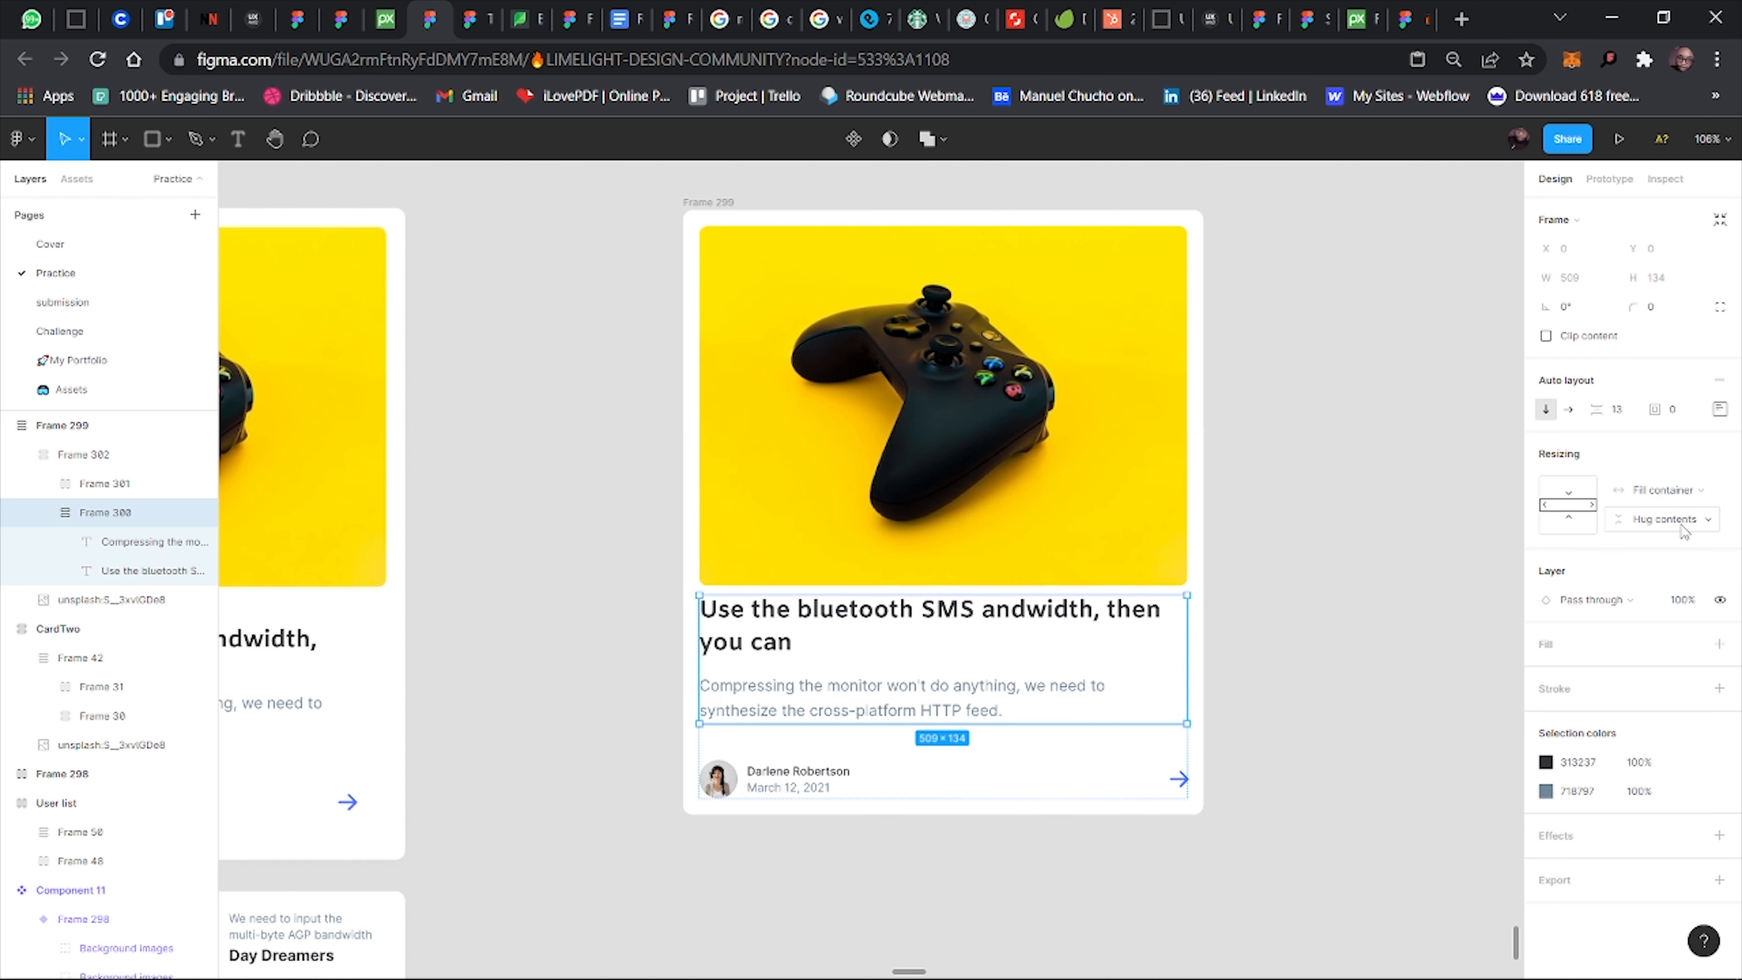
# Set the author row with the avatar and arrow to Fill container horizontally.
pyautogui.click(821, 781)
pyautogui.click(1704, 493)
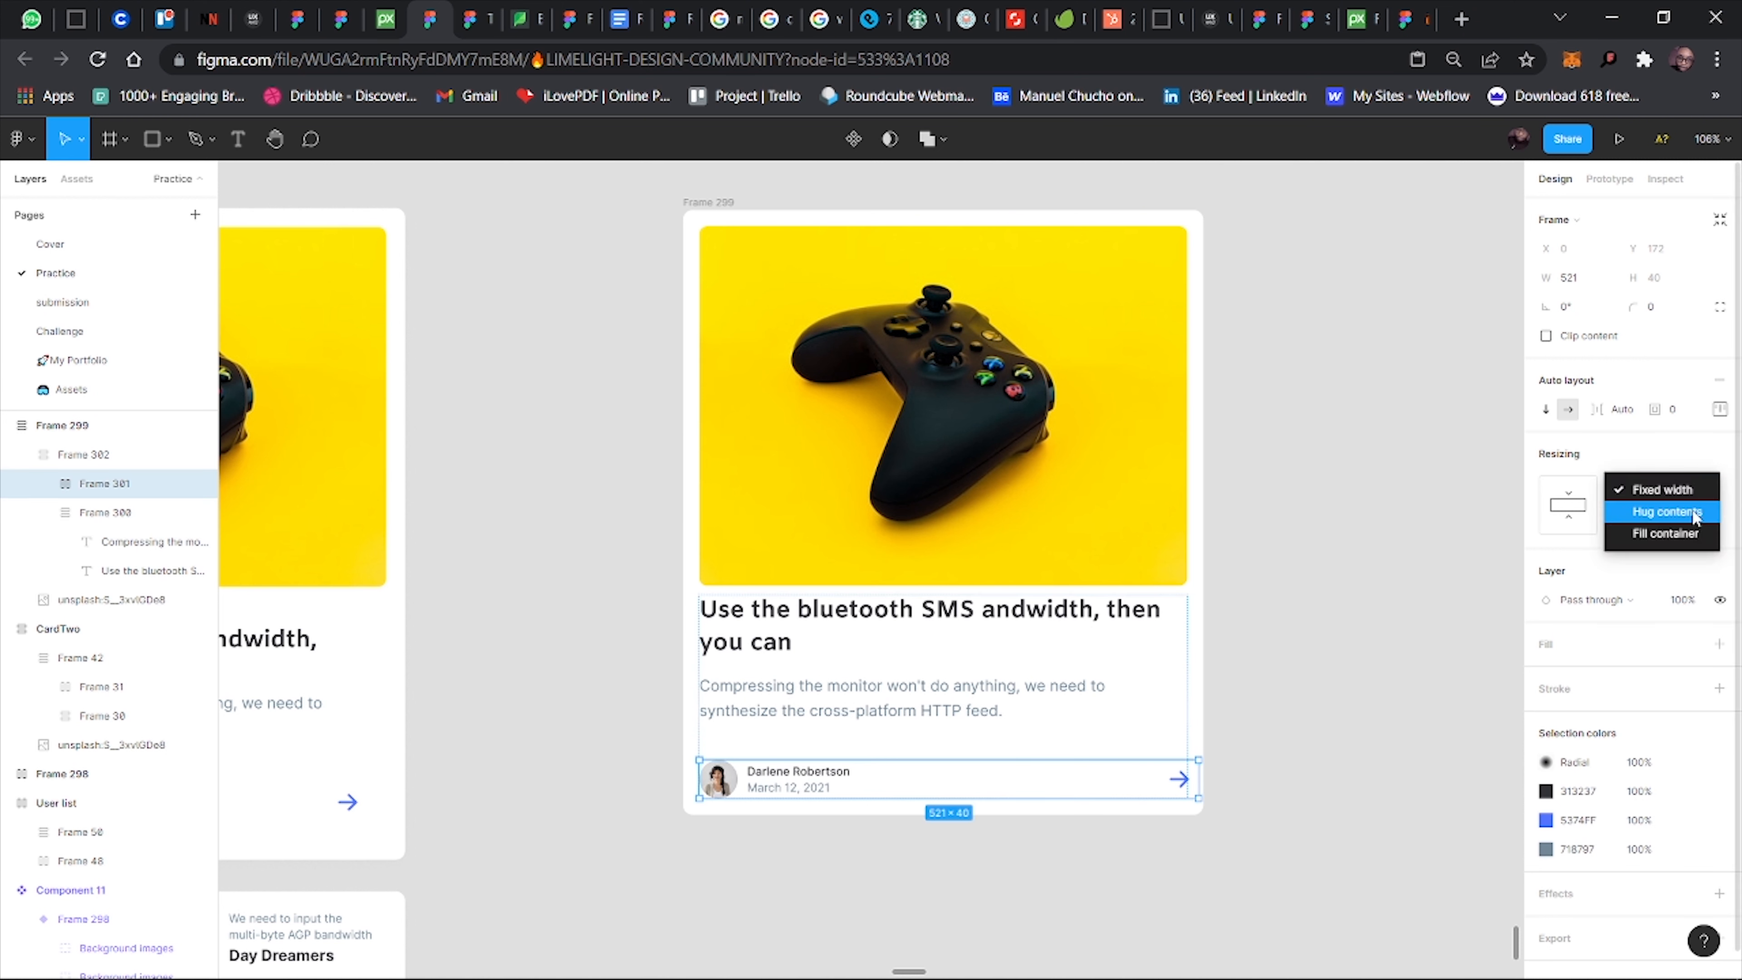
pyautogui.click(1680, 533)
pyautogui.click(1246, 597)
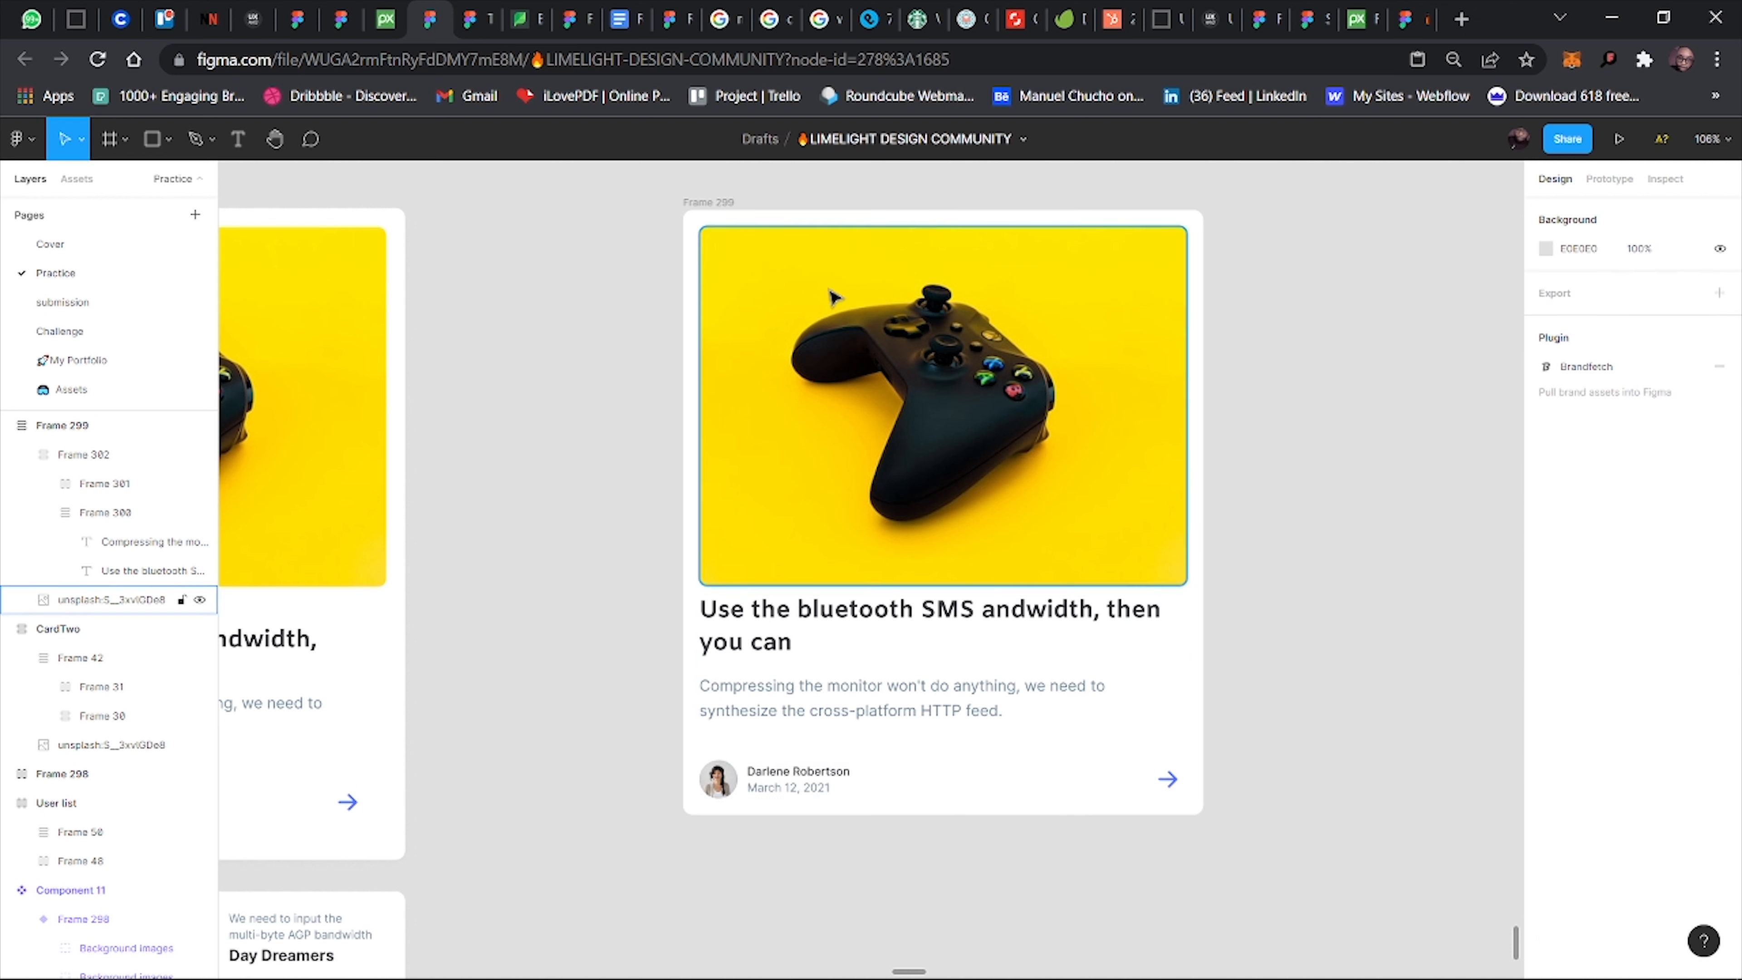
# Resize the white card to a height of 619 and a width of 551.
pyautogui.click(1203, 449)
pyautogui.moveTo(1204, 450)
pyautogui.mouseDown()
pyautogui.moveTo(1295, 455)
pyautogui.moveTo(1042, 451)
pyautogui.moveTo(1203, 452)
pyautogui.mouseUp()
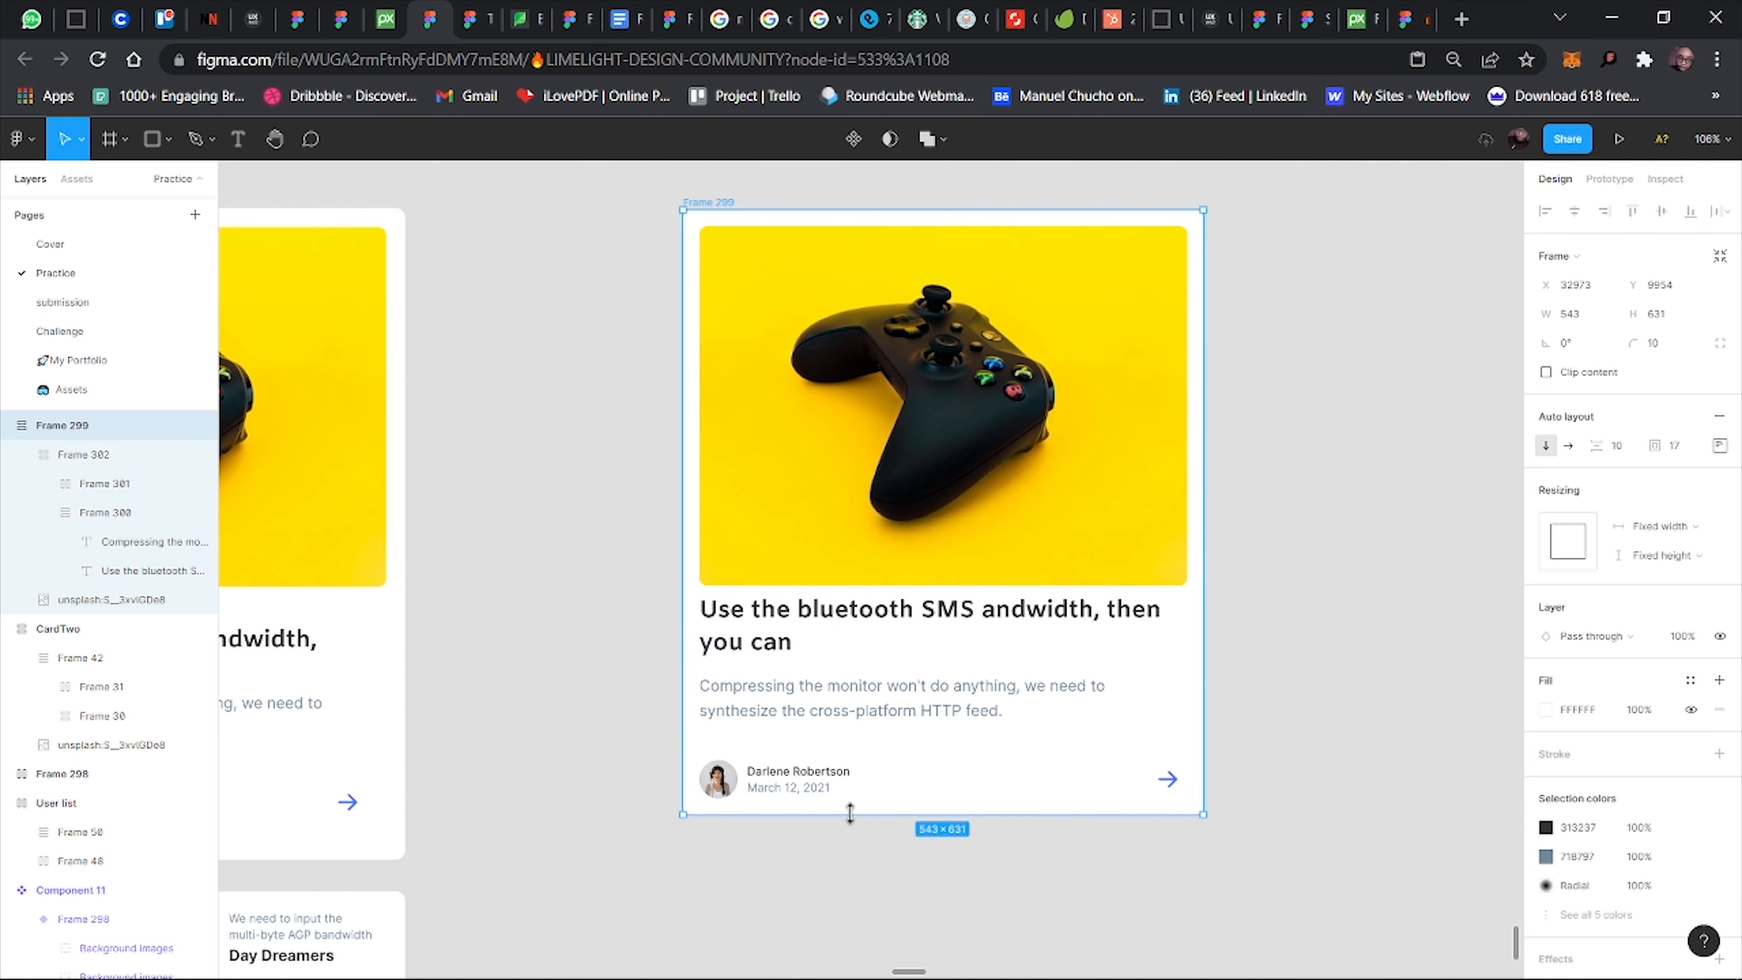
pyautogui.moveTo(839, 920); pyautogui.dragTo(844, 803)
pyautogui.scroll(-5, 844, 803)
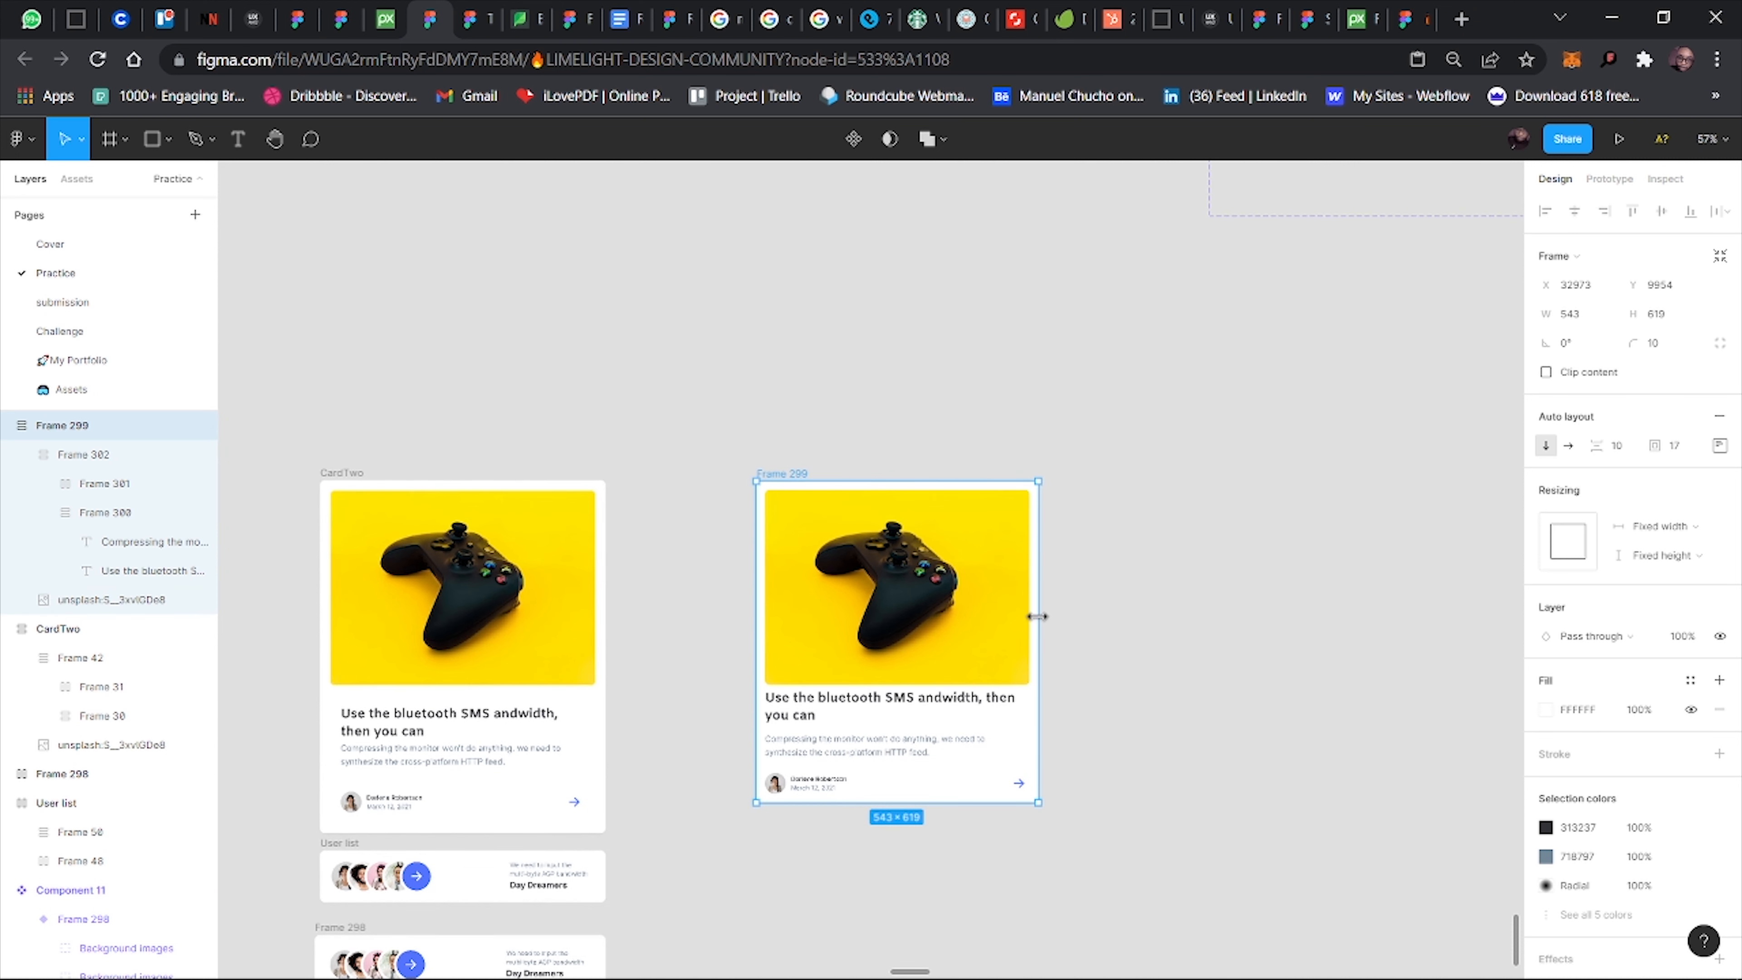
pyautogui.moveTo(1038, 616)
pyautogui.mouseDown()
pyautogui.moveTo(1103, 621)
pyautogui.moveTo(1043, 626)
pyautogui.mouseUp()
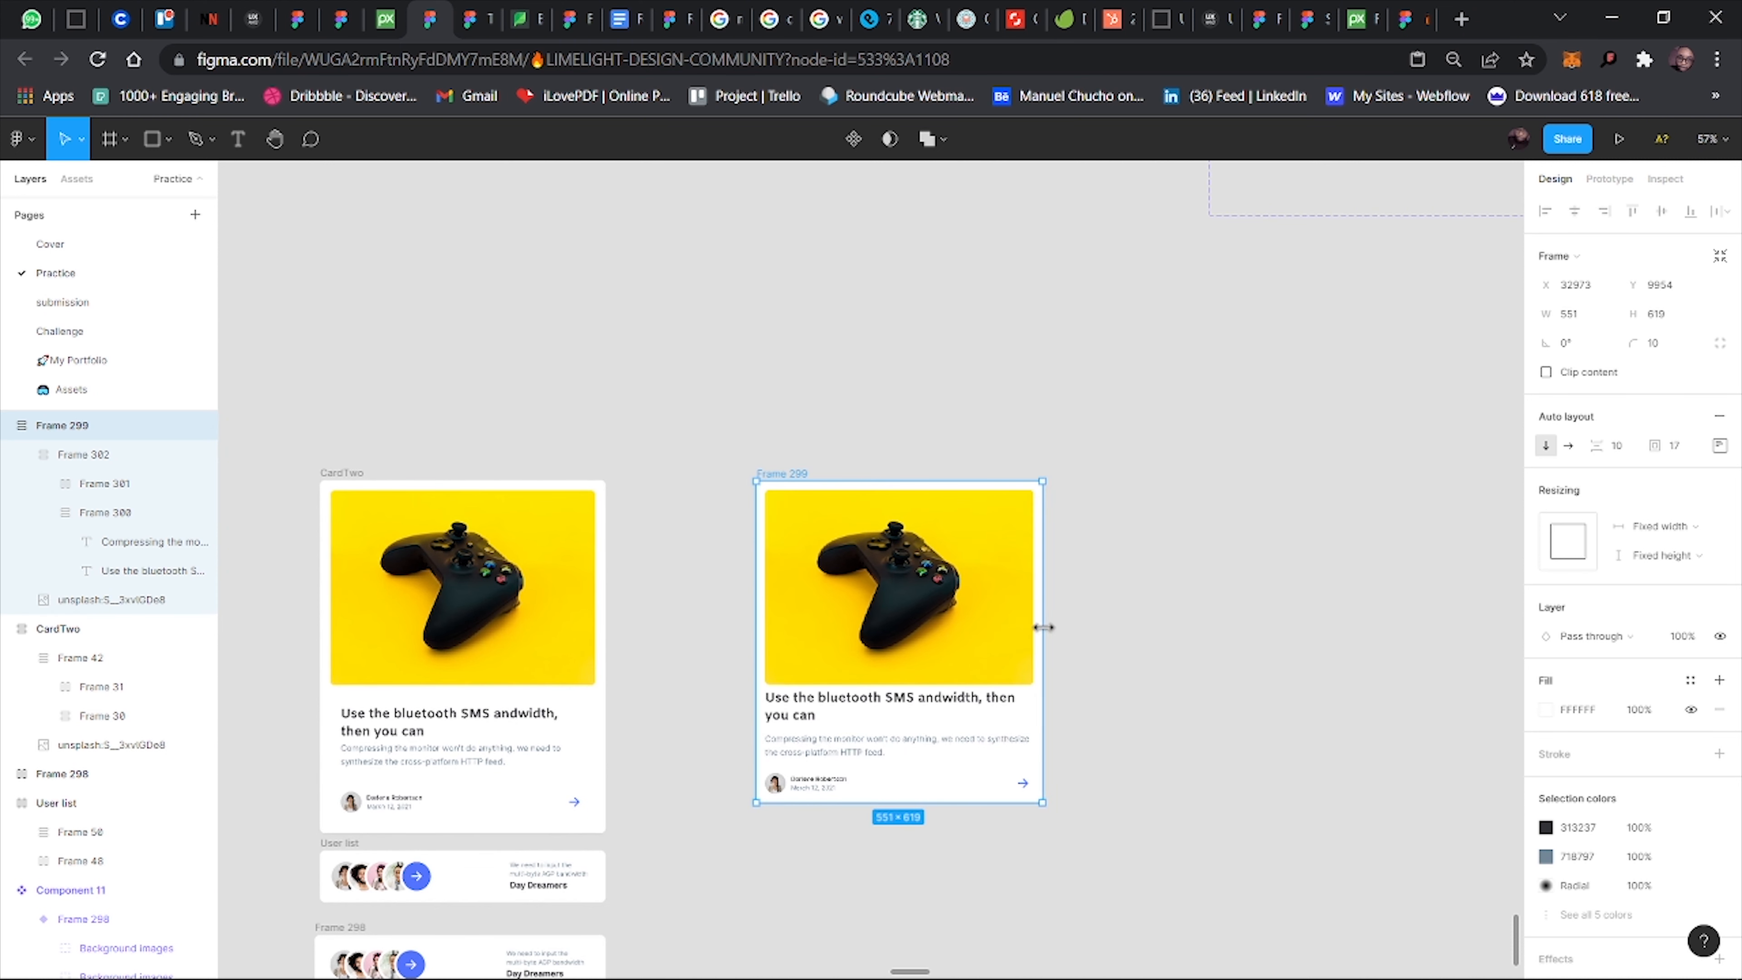
# Widen the white card to 611 to test how its nested content responds.
pyautogui.scroll(4, 980, 670)
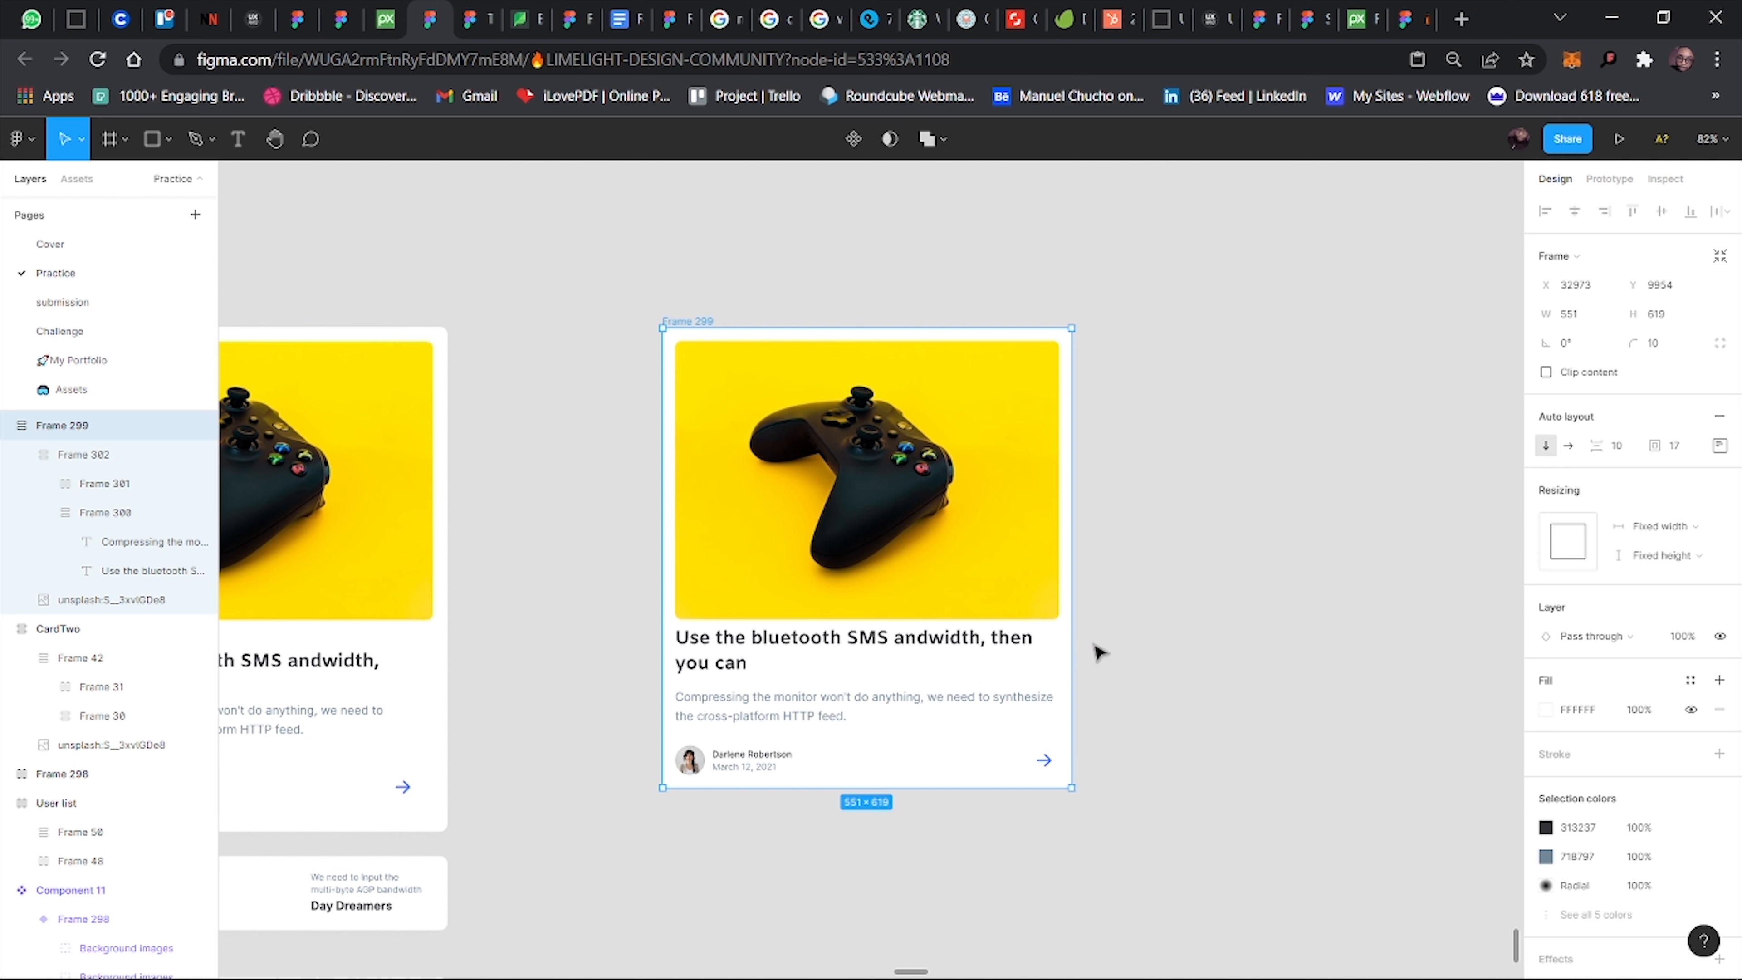
pyautogui.click(733, 676)
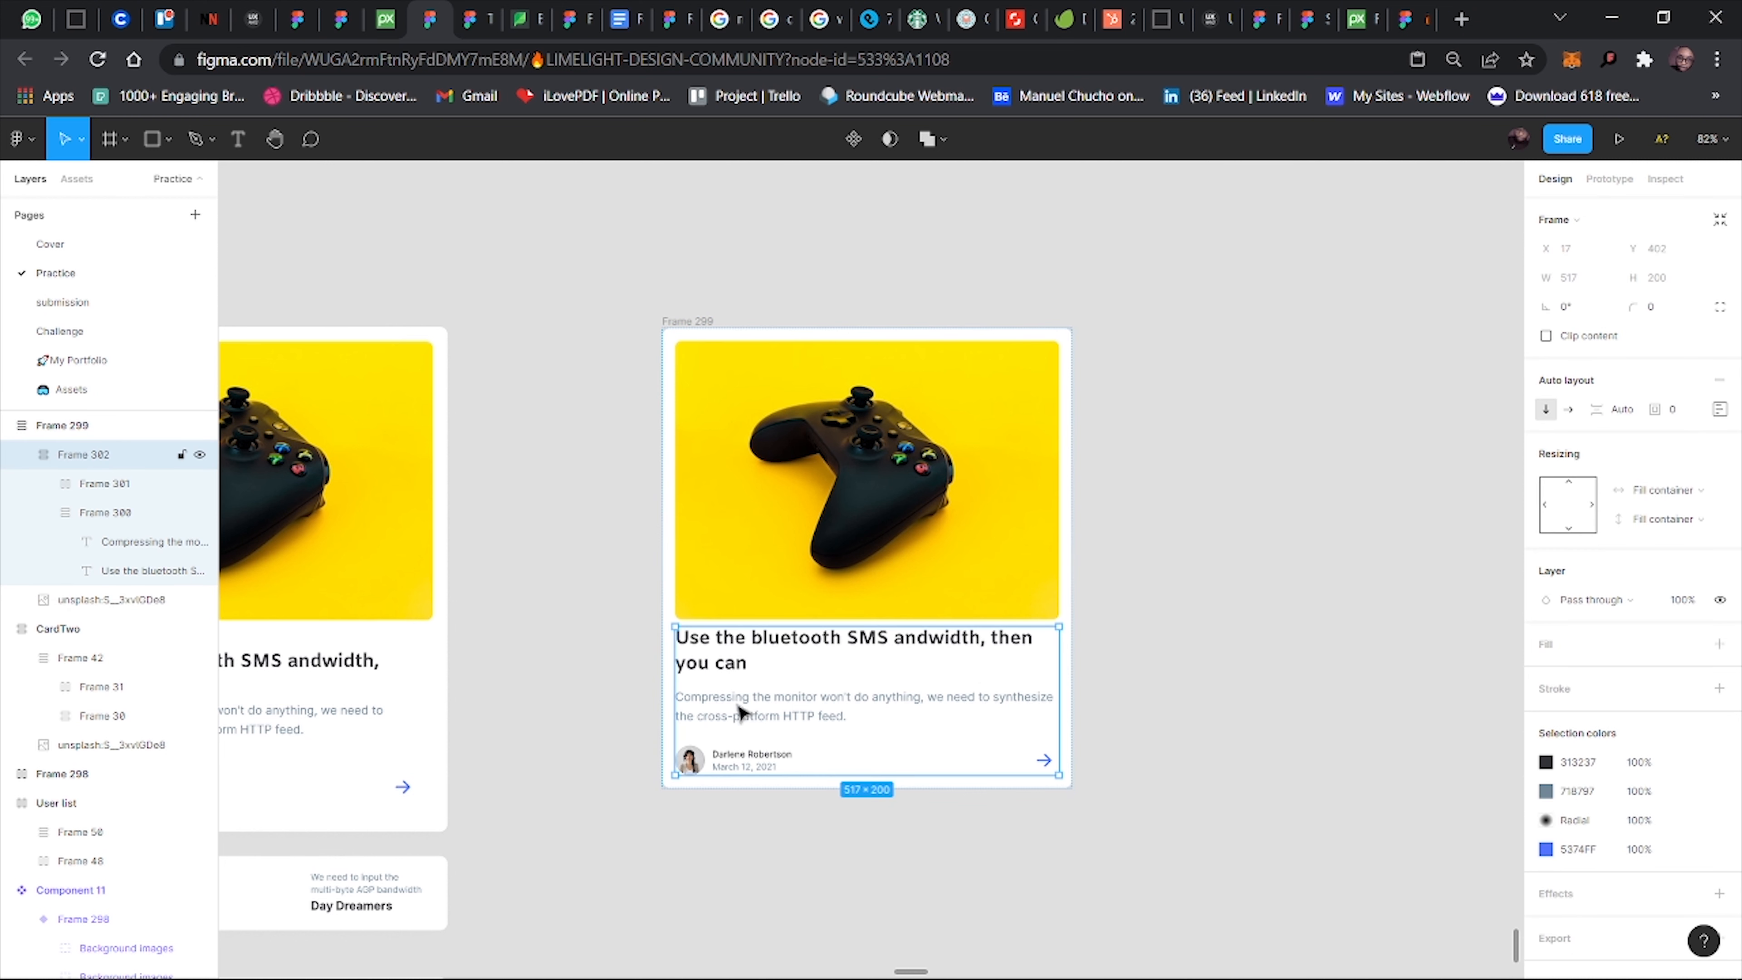
pyautogui.scroll(3, 740, 714)
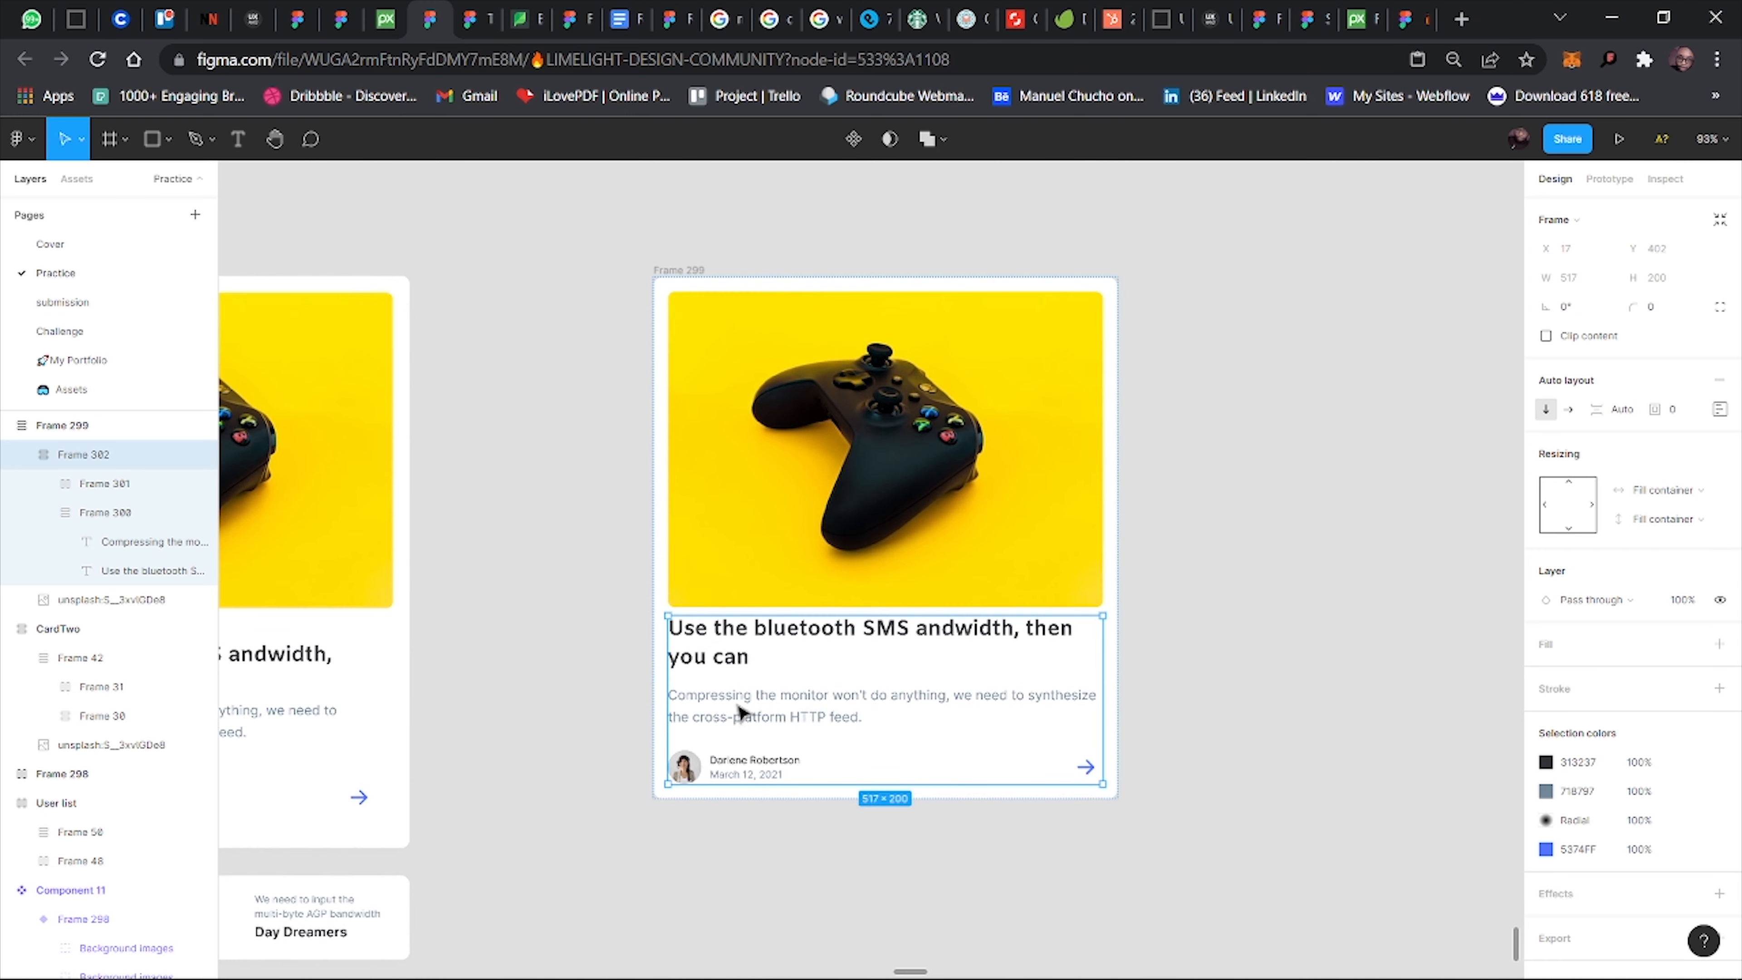
pyautogui.click(628, 273)
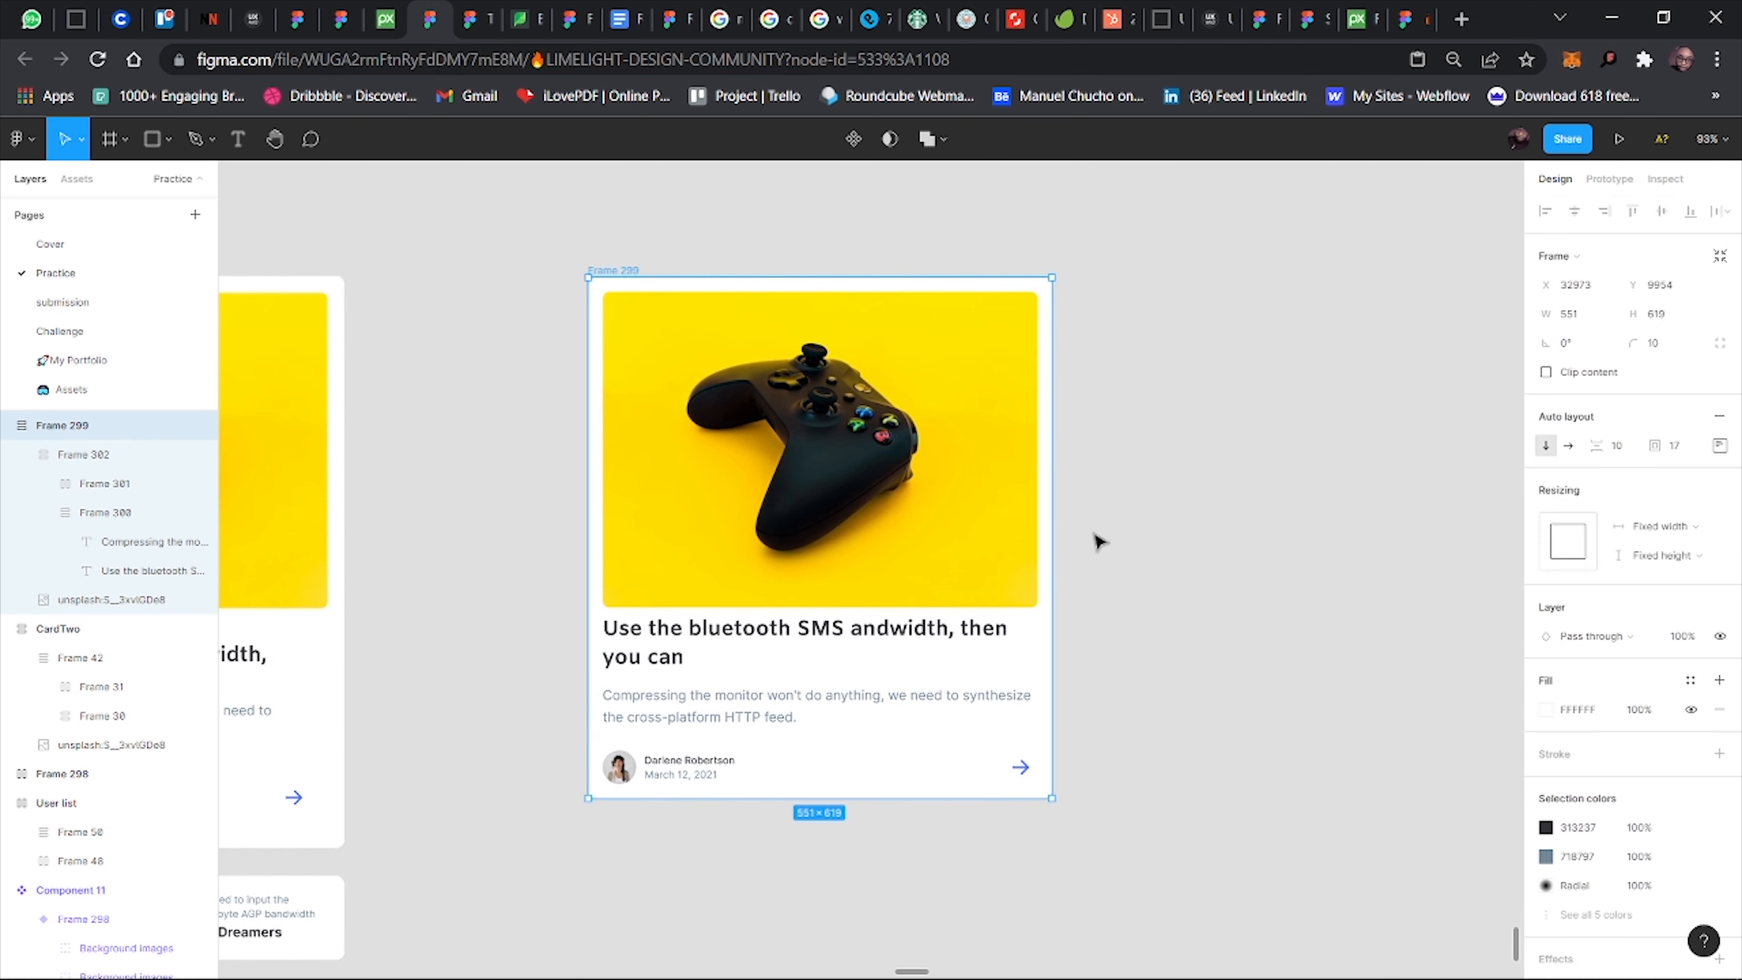
pyautogui.moveTo(1193, 546); pyautogui.dragTo(1100, 553)
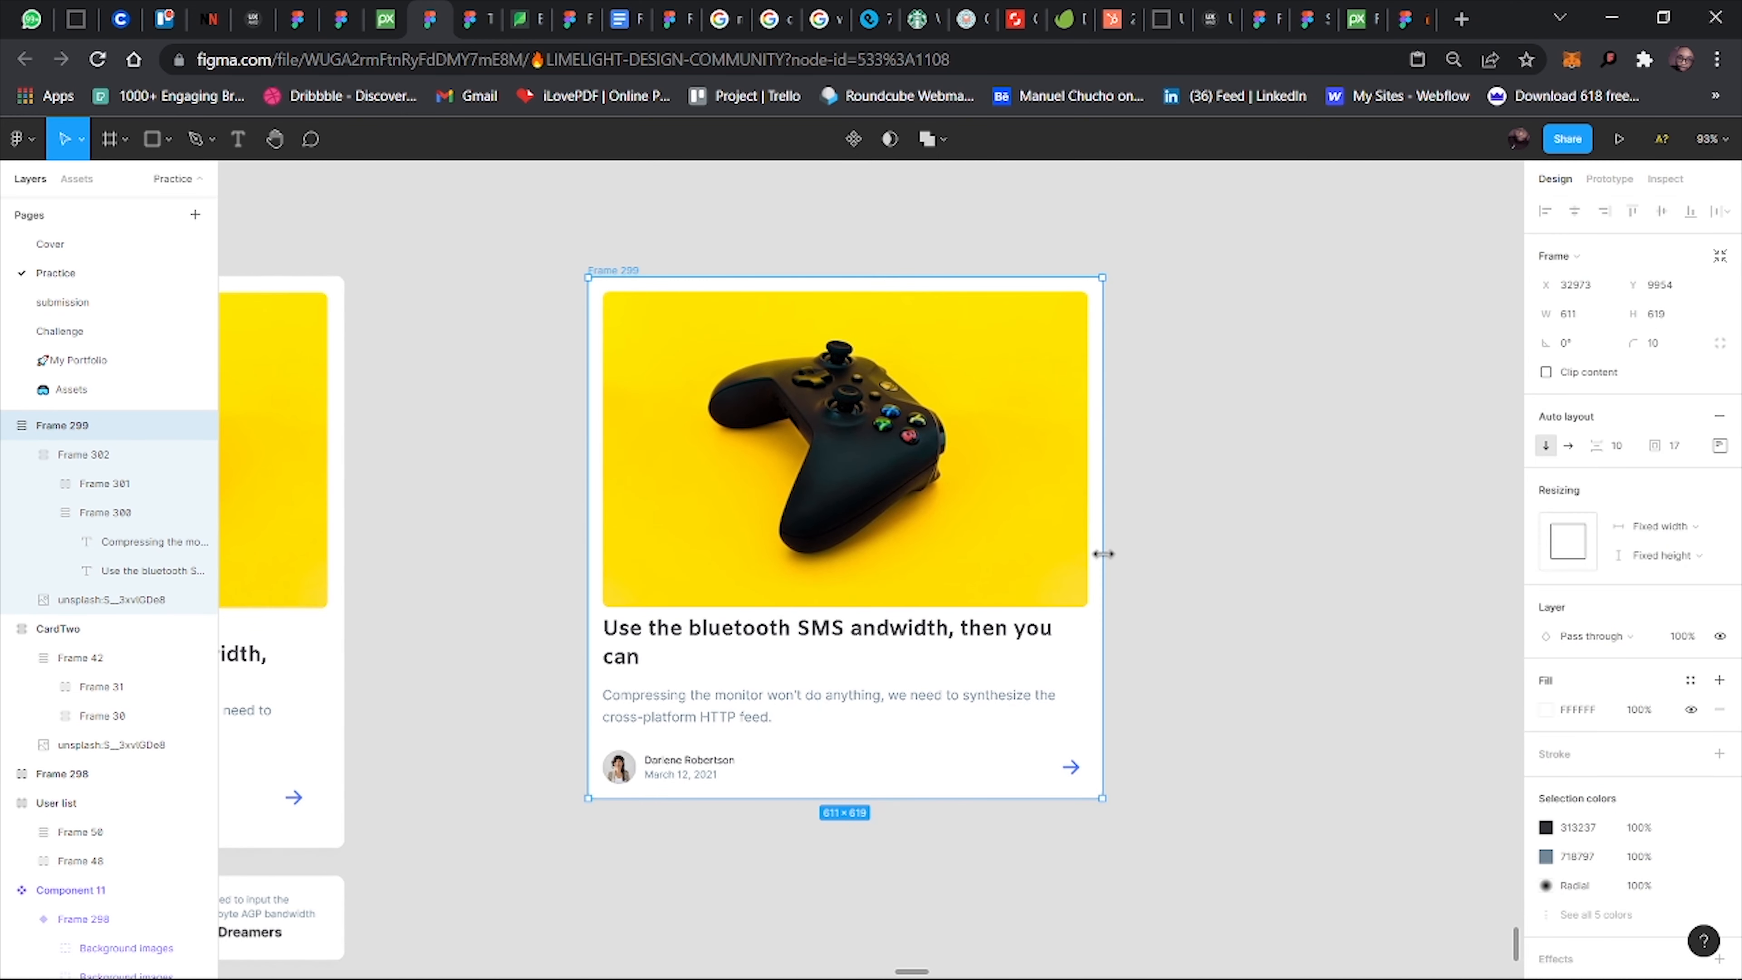